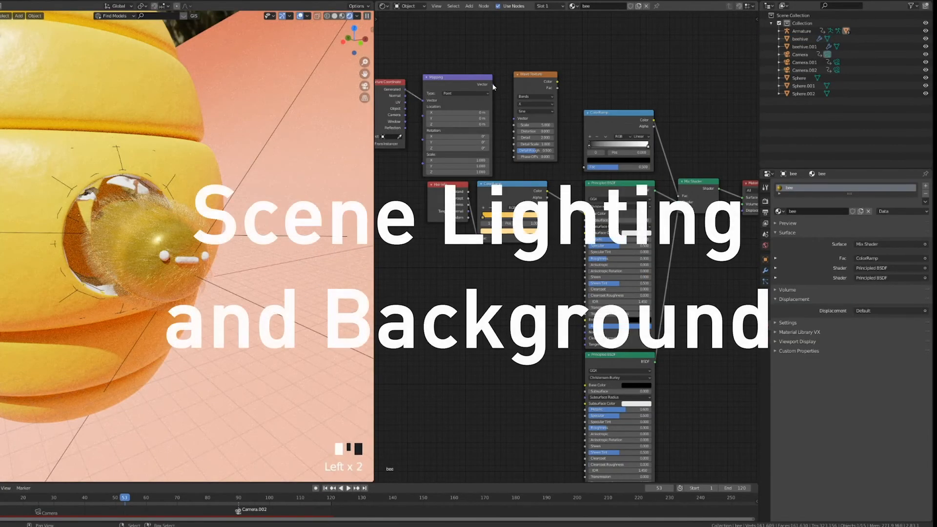
drag(493, 87, 514, 119)
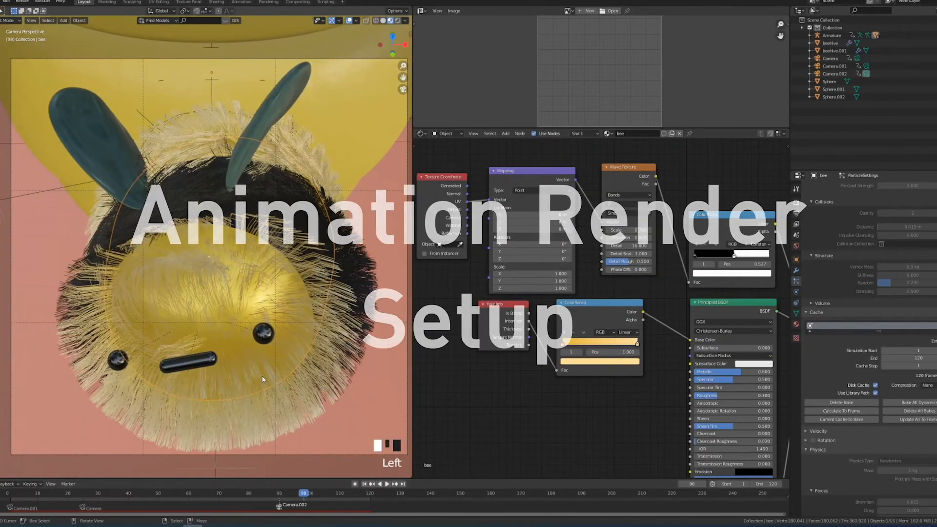
key(F12)
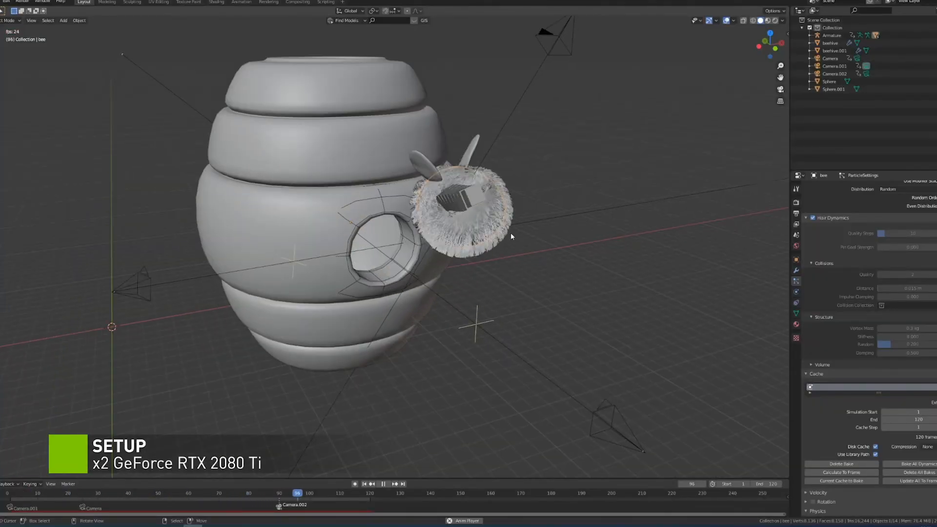
Step: Preview the bee animation through the scene cameras, stop playback and return to frame 1
key(KP_0)
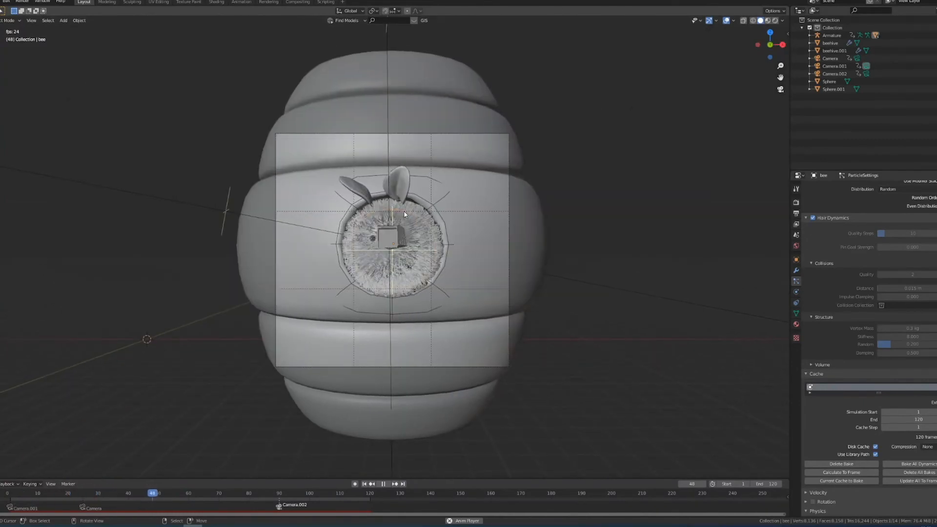
key(space)
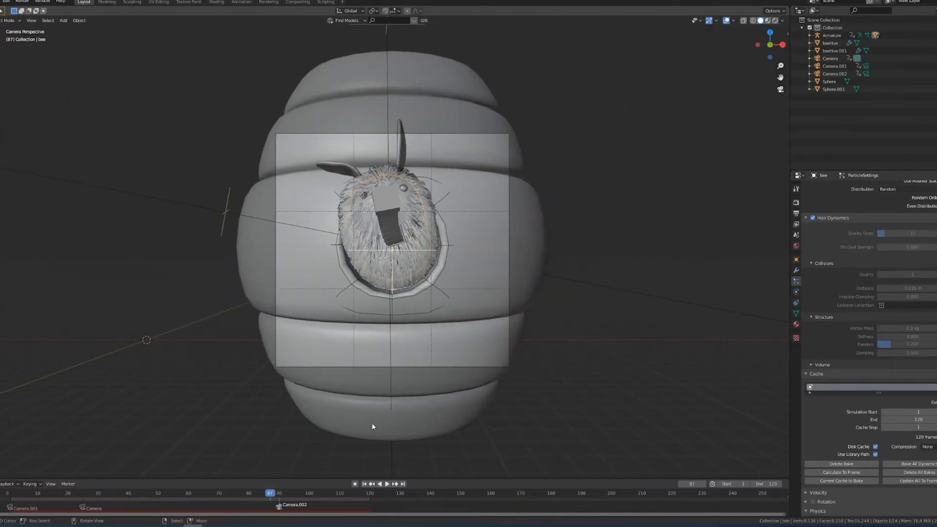
click(364, 483)
middle_drag(423, 276, 370, 282)
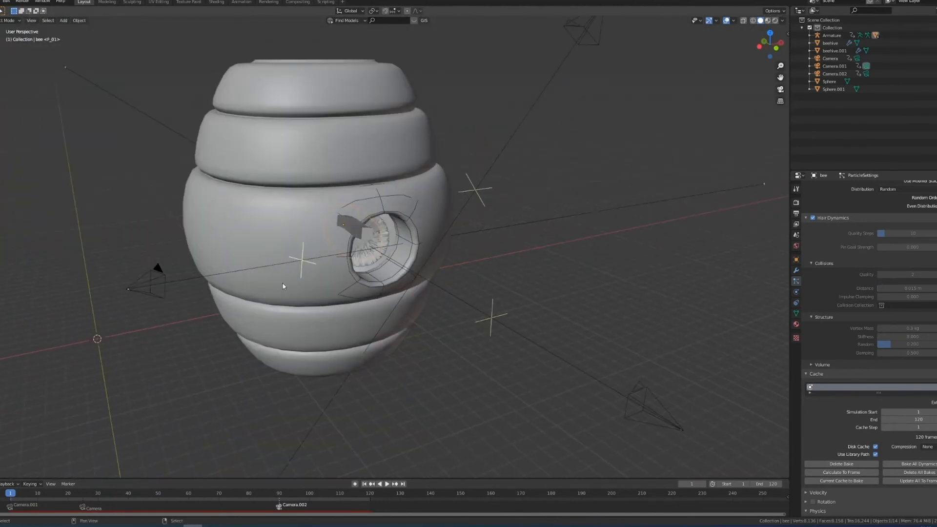
key(n)
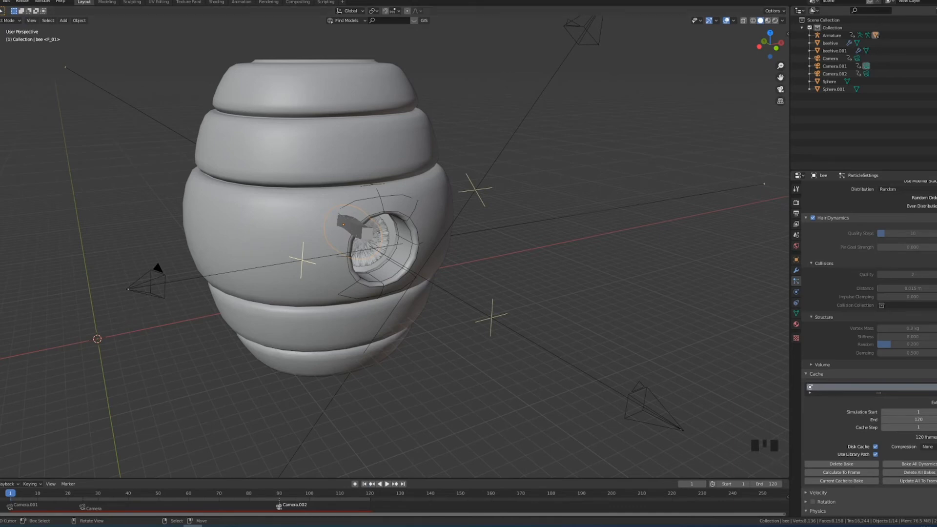
Step: Add a UV sphere at the world origin and scale it up by about 29.3 so it encloses the beehive
key(shift+a)
mouse_move(163, 336)
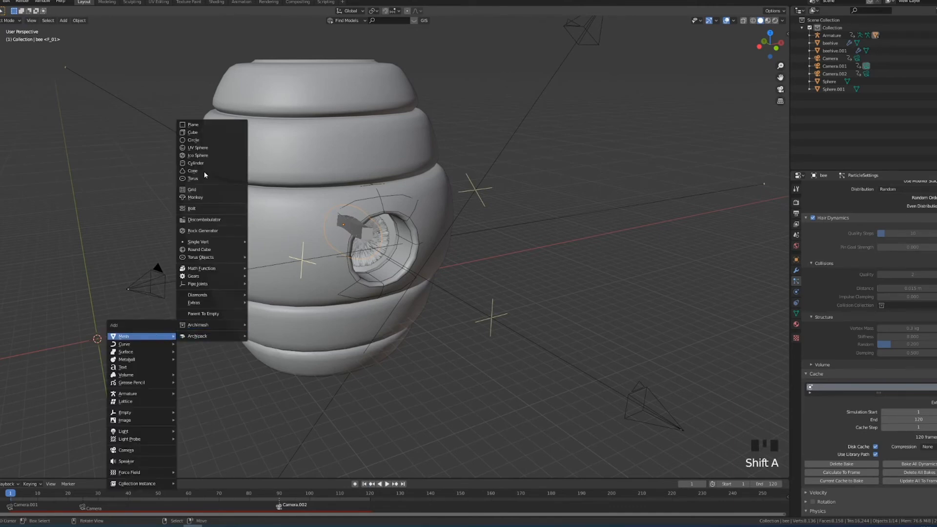
click(209, 149)
scroll(290, 283, down, 6)
key(s)
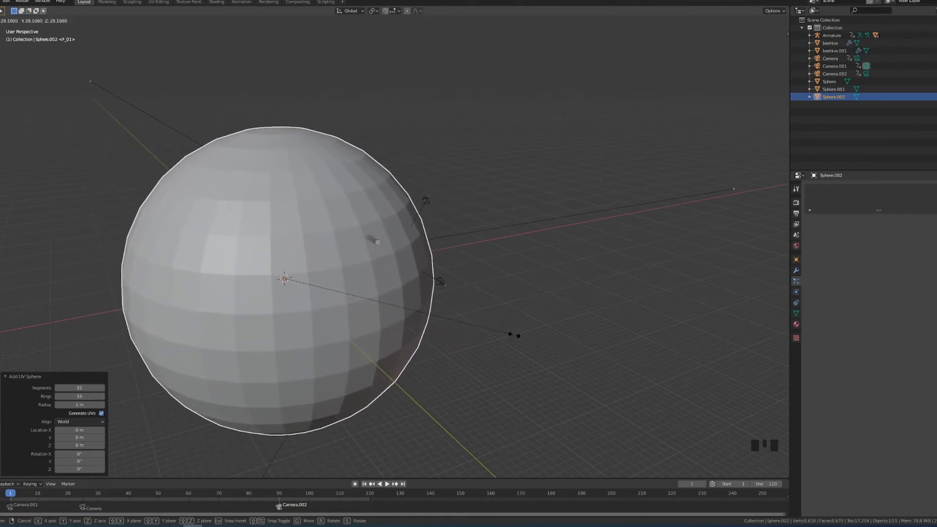
click(507, 334)
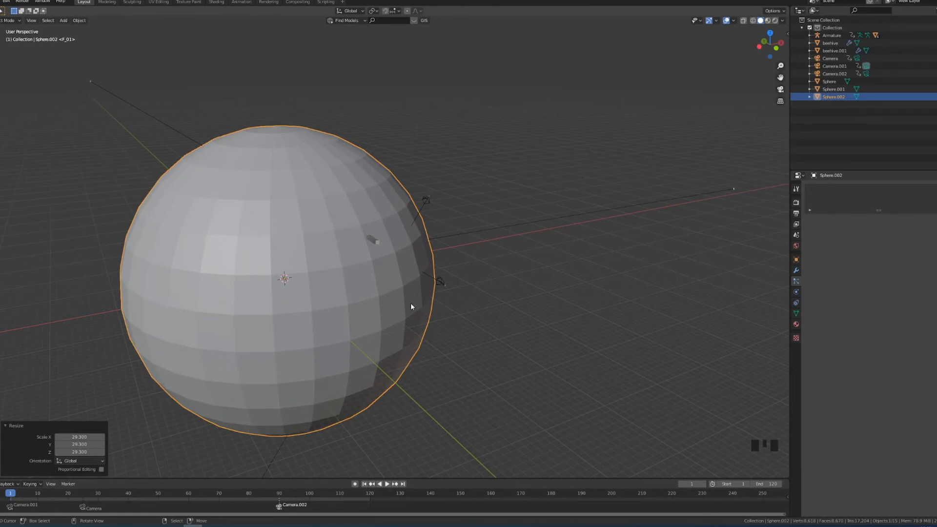
Step: In front view, select the vertices of the sphere's negative-X half and delete them, leaving an open hemisphere, and return to Object Mode
key(KP_1)
key(Tab)
shift+middle_drag(275, 302, 346, 304)
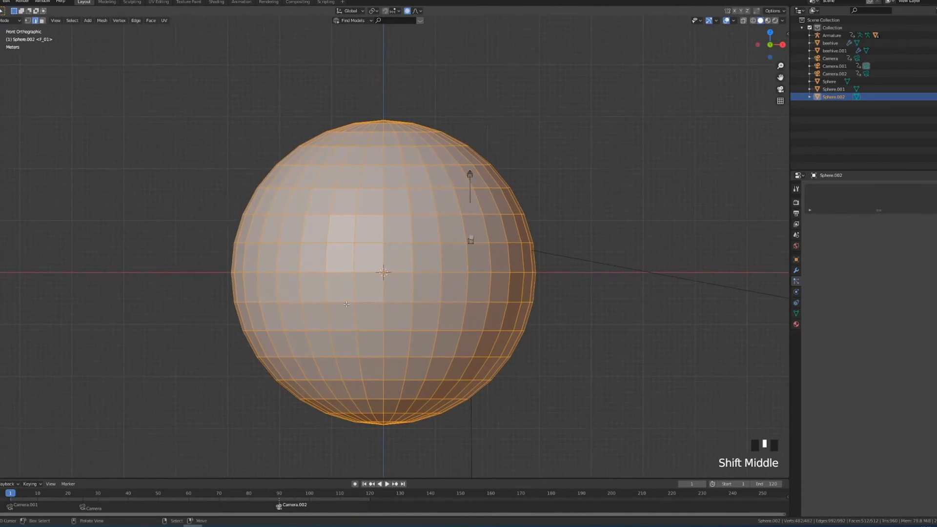
click(29, 21)
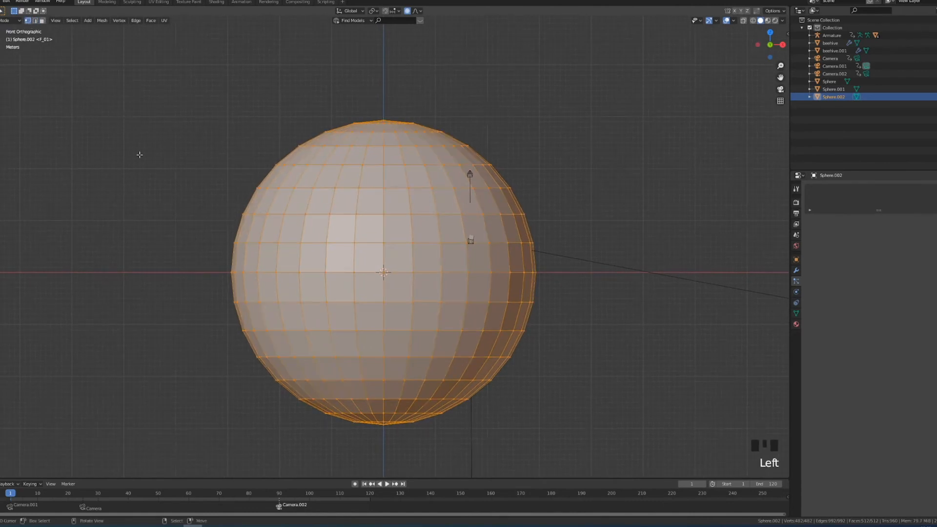
key(alt+z)
right_click(317, 153)
key(c)
scroll(299, 159, down, 5)
mouse_move(299, 159)
mouse_down()
mouse_move(320, 139)
mouse_move(283, 293)
mouse_move(313, 408)
mouse_up()
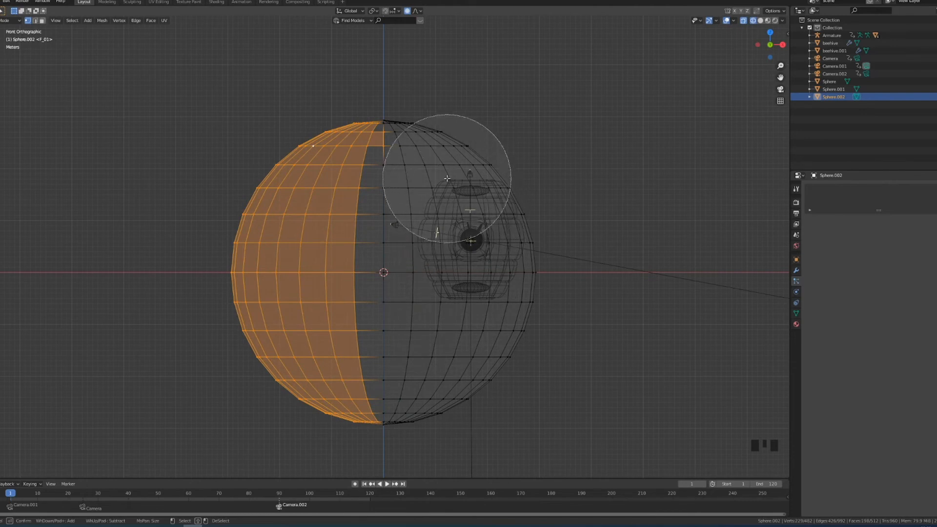
key(Escape)
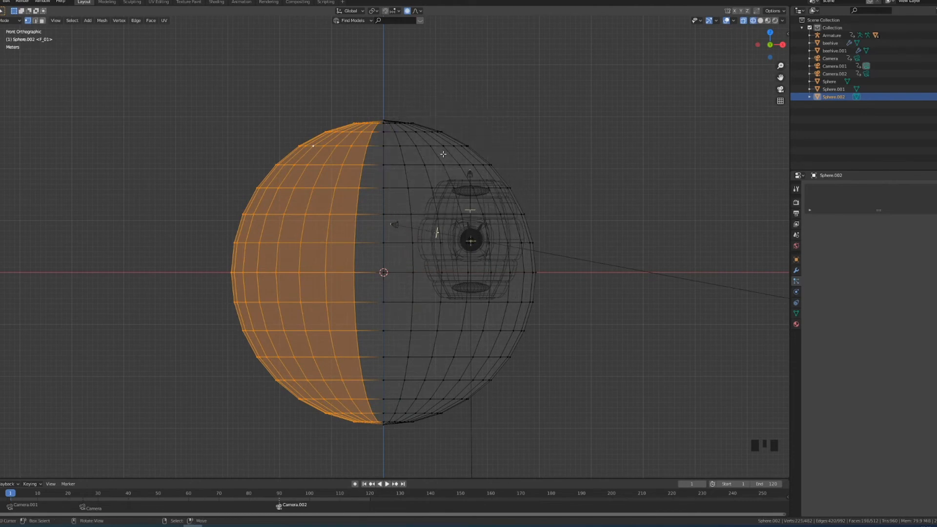
key(x)
click(443, 155)
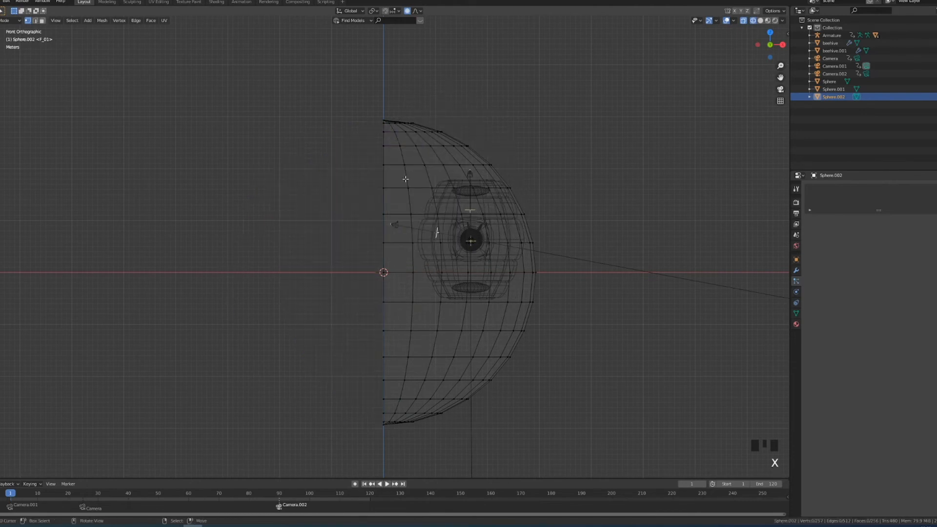
key(shift+z)
key(Tab)
Step: Rotate the hemisphere about 70° around the global Y axis so it forms a bowl beneath the beehive
mouse_move(406, 179)
middle_down()
mouse_move(438, 180)
mouse_move(429, 201)
mouse_move(433, 189)
mouse_move(529, 203)
middle_up()
key(r)
key(x)
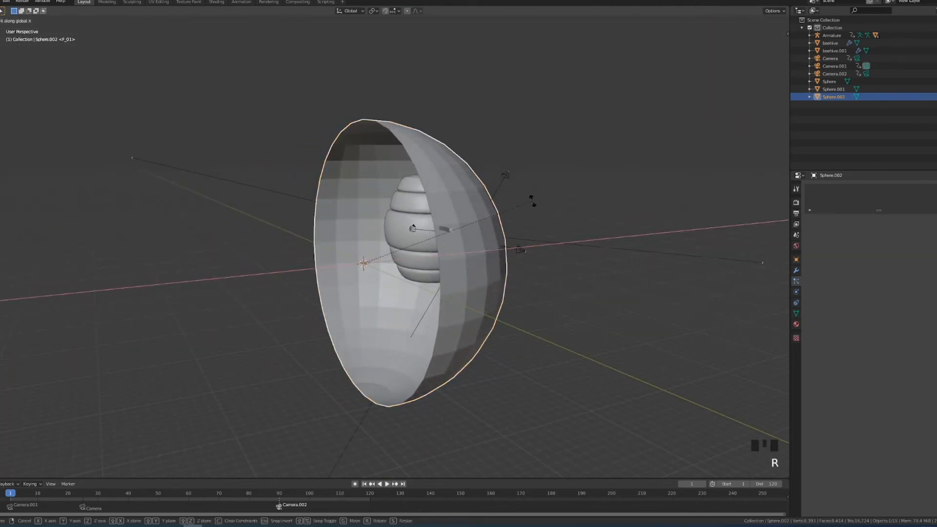
key(y)
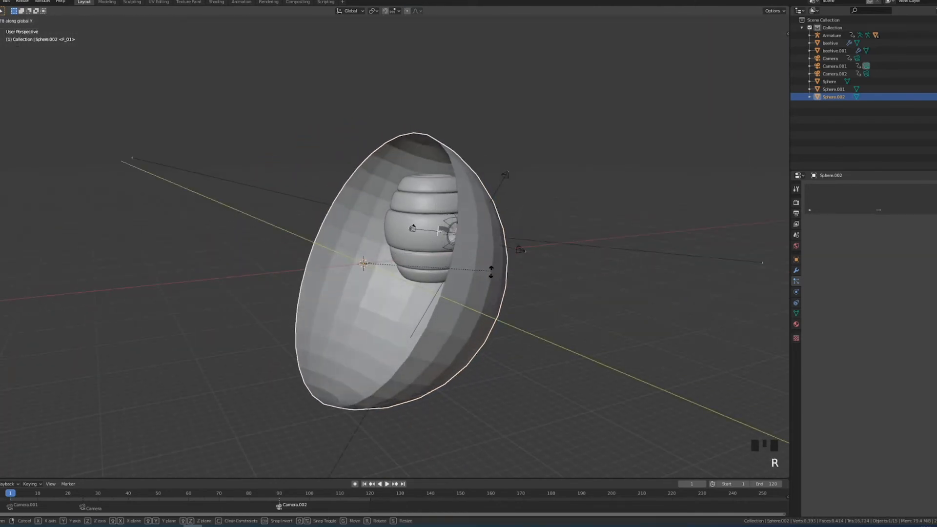
ctrl+click(404, 312)
Step: Flatten the hemisphere by scaling it to about 0.64 along its local X axis
key(s)
key(x)
key(x)
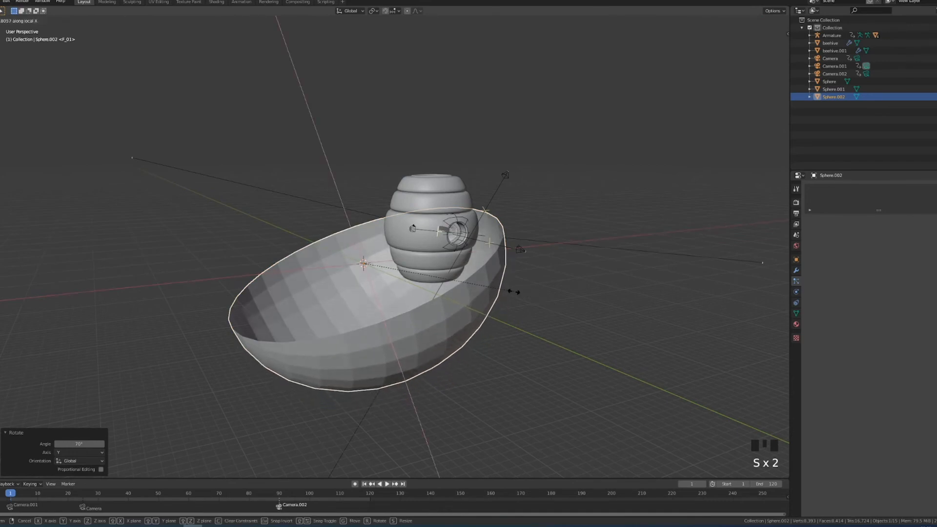
click(484, 288)
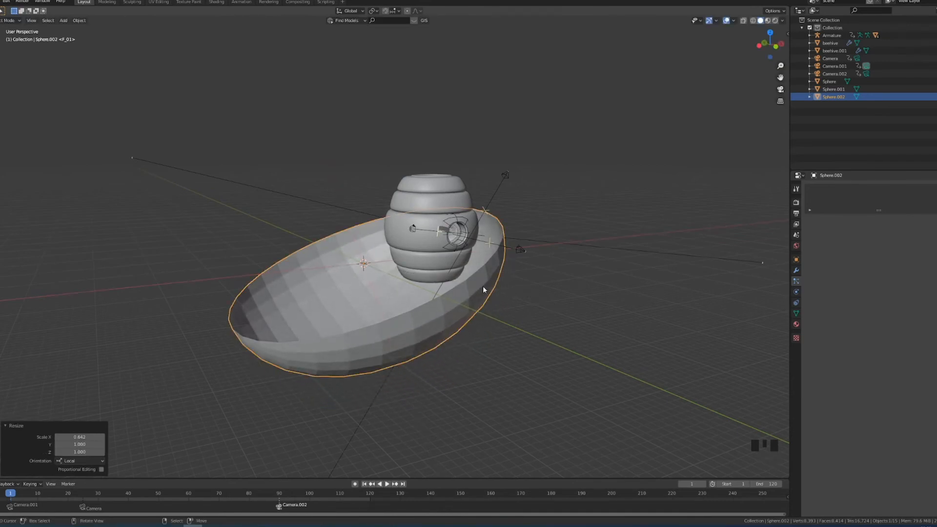
Step: Move the hemisphere about 22.7 m along the global X axis and scale it up uniformly by about 1.41
key(g)
key(x)
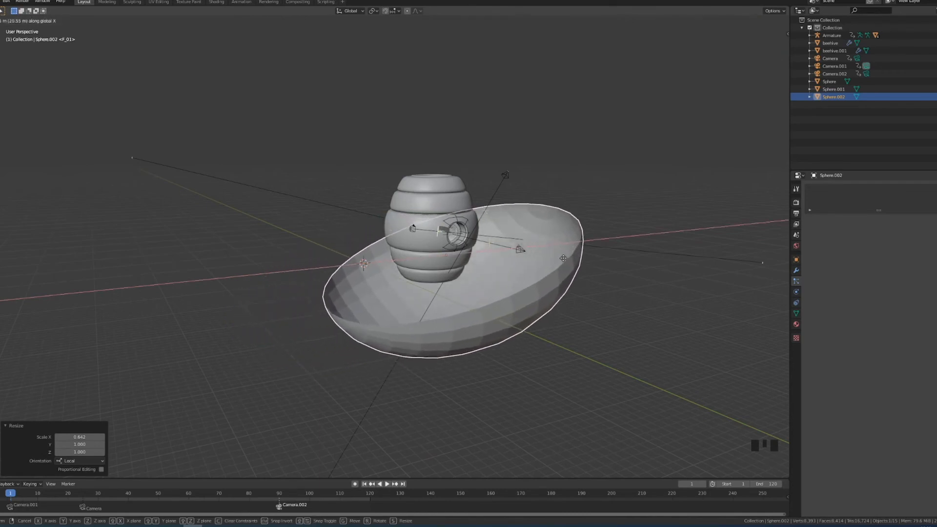
click(567, 265)
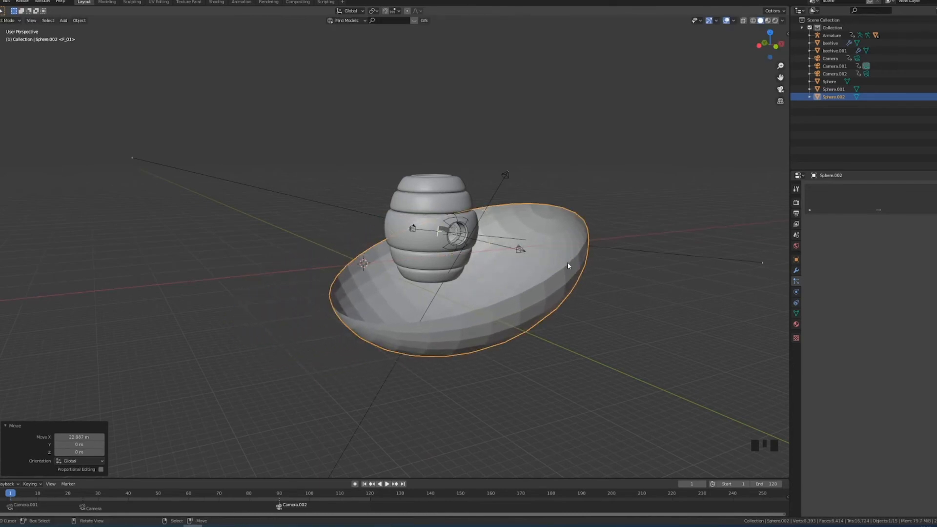
key(s)
click(611, 278)
middle_drag(608, 276, 561, 282)
Step: Looking through the camera, rotate the hemisphere about -13.4° around global Y so it fills the background of the frame
key(KP_0)
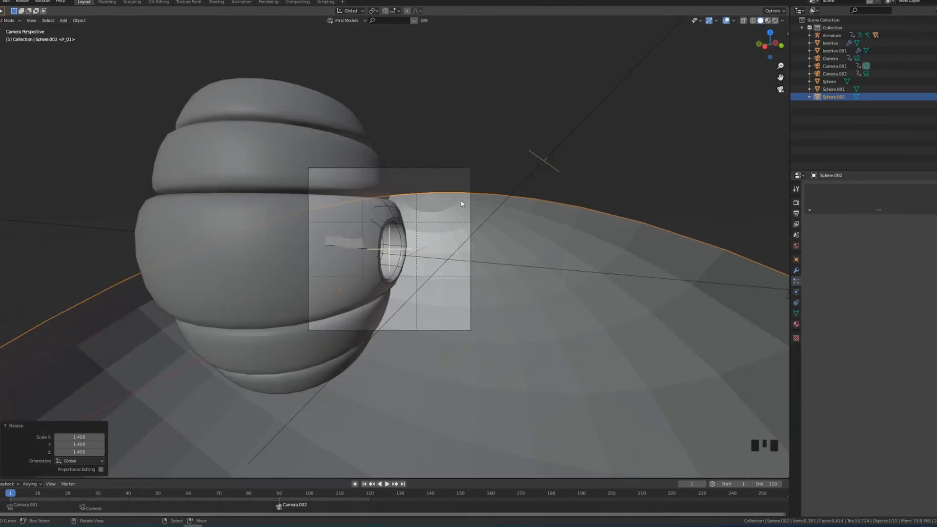
key(r)
key(y)
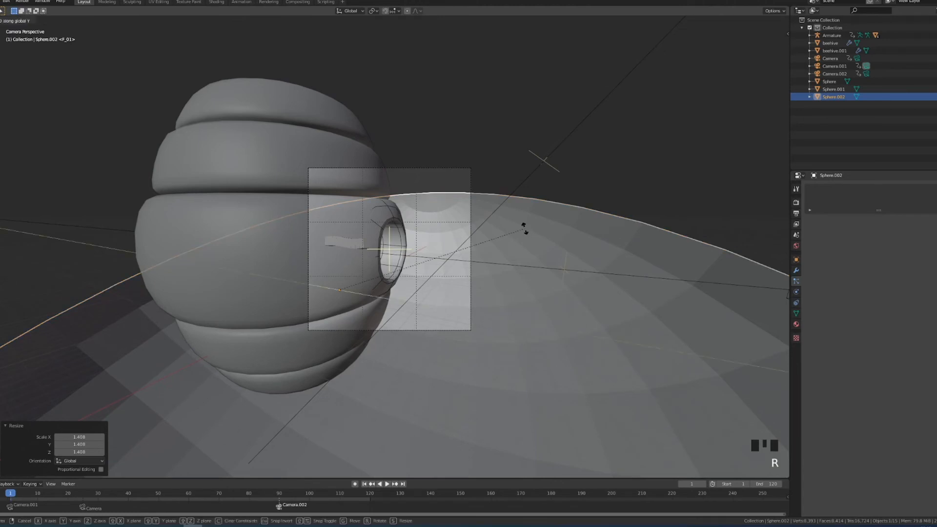
click(492, 188)
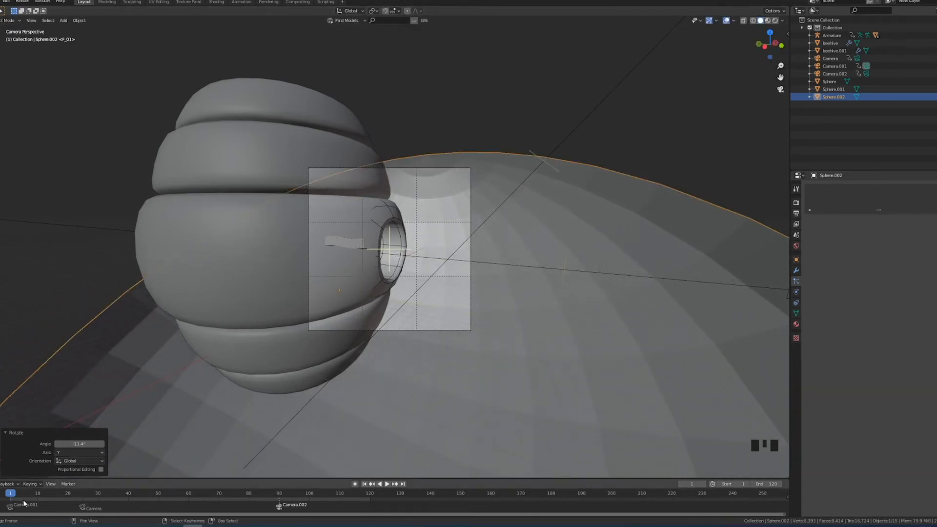
Step: Play the animation on to the front camera's shot at frame 29 and set that camera's passepartout opacity to 1
key(space)
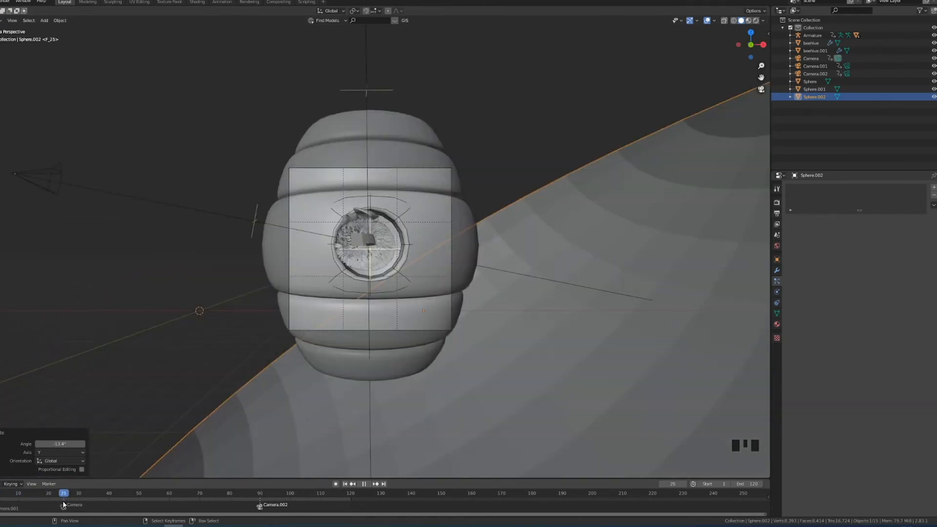
key(space)
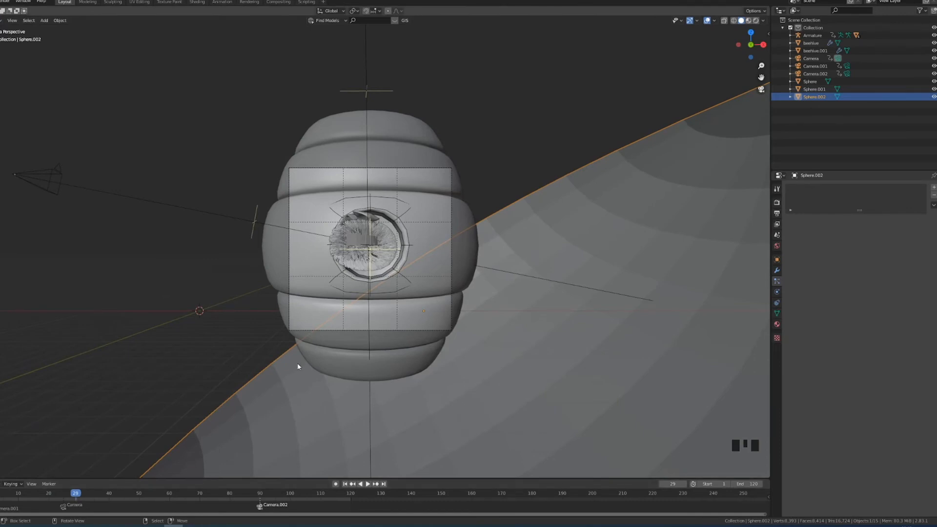
scroll(326, 357, up, 3)
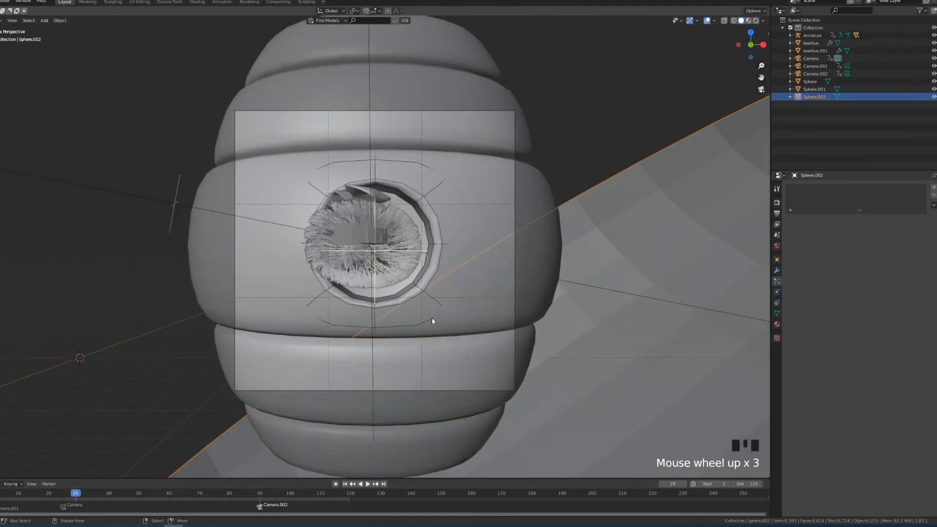
right_click(446, 390)
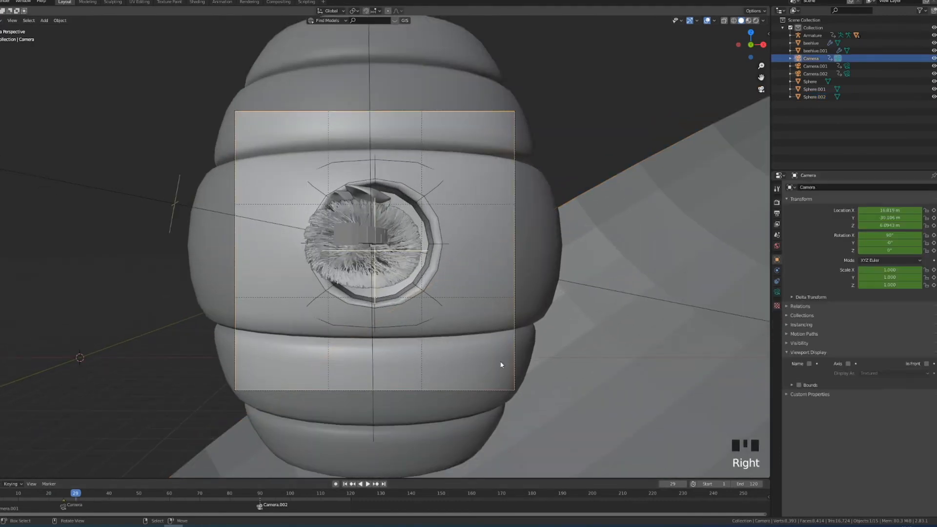
click(776, 293)
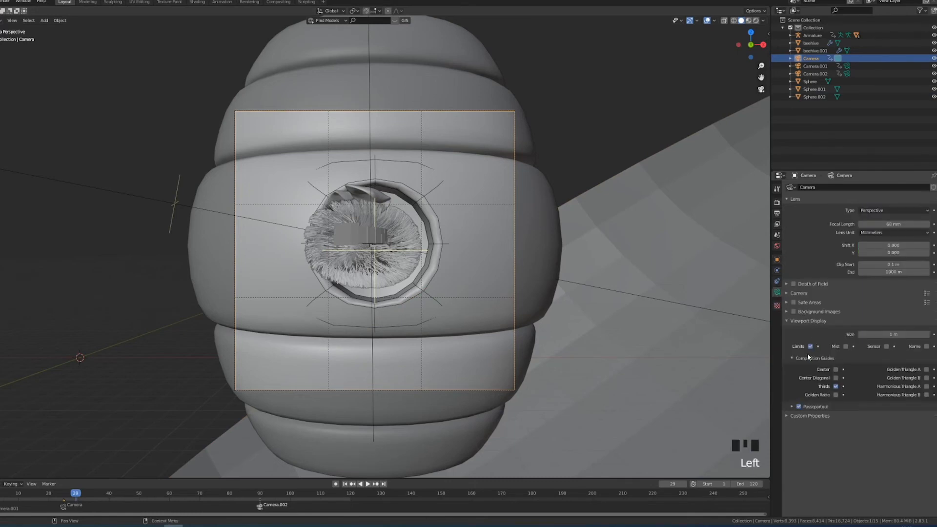
click(810, 406)
drag(879, 417, 930, 418)
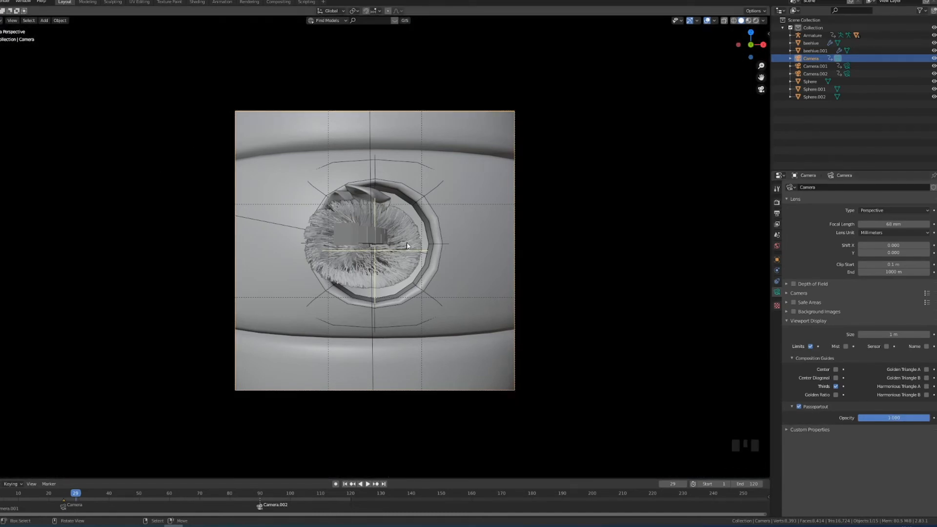
Step: Go to the third camera's shot at frame 92 and rotate the background hemisphere around global Z, checking its coverage in the shot
drag(216, 496, 265, 496)
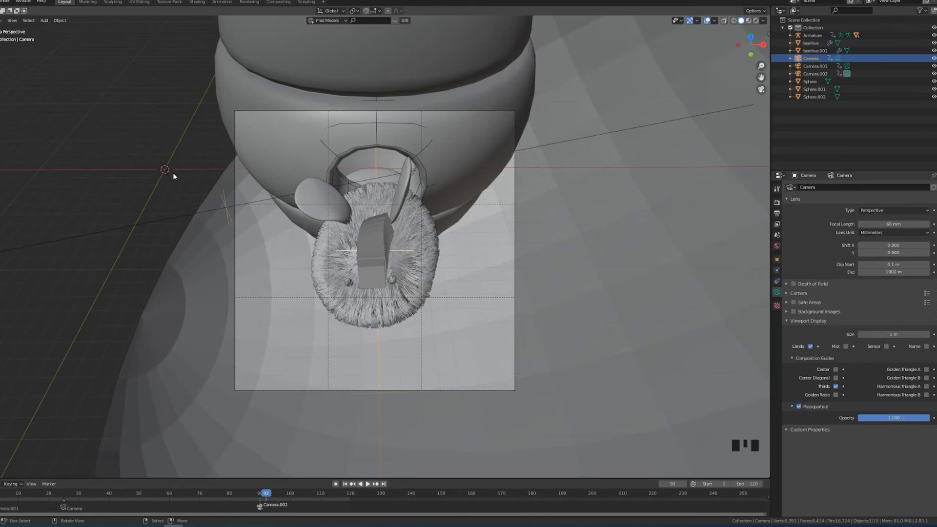
right_click(225, 222)
key(r)
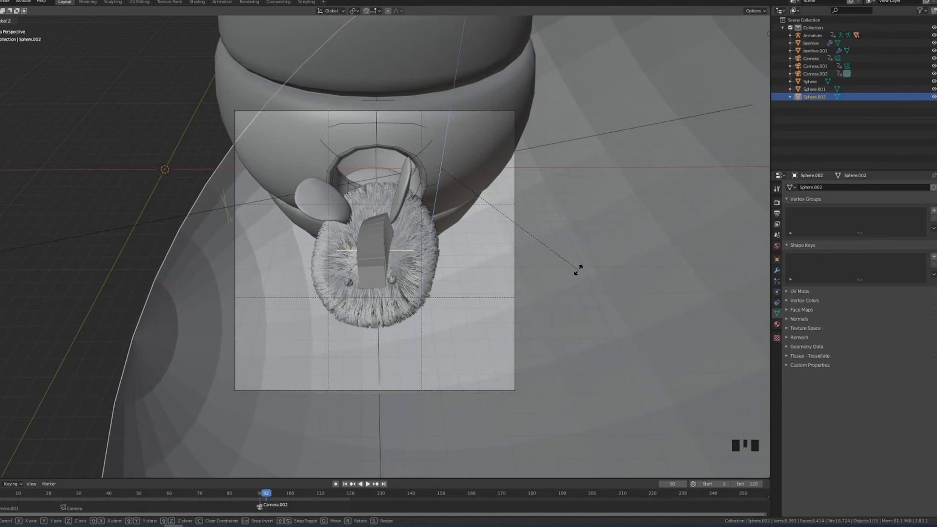
click(578, 271)
drag(307, 497, 272, 463)
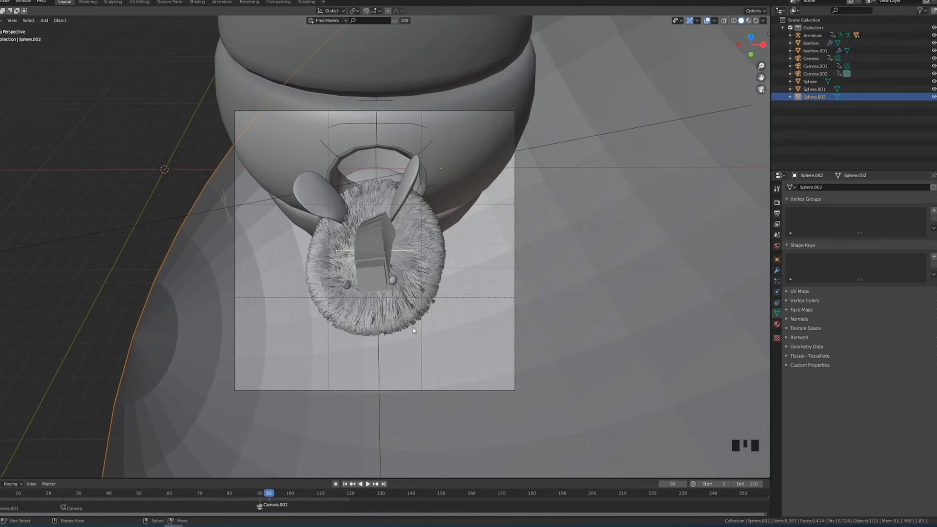
Step: Apply smooth shading to the background hemisphere
key(w)
click(467, 317)
scroll(492, 316, down, 5)
mouse_move(467, 329)
middle_down()
mouse_move(491, 316)
mouse_move(487, 328)
mouse_move(483, 322)
middle_up()
scroll(512, 340, down, 5)
scroll(482, 324, up, 4)
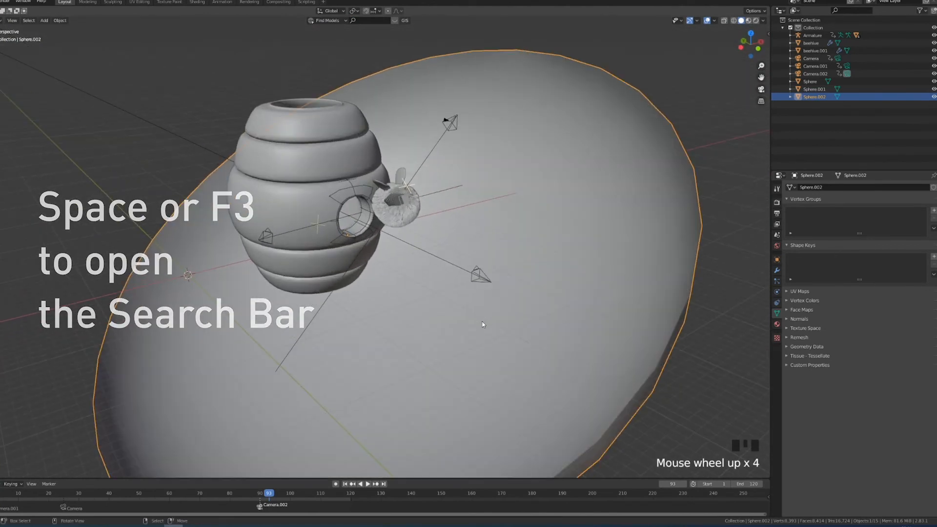
Step: Set the render engine to Cycles with GPU Compute as the device
click(776, 202)
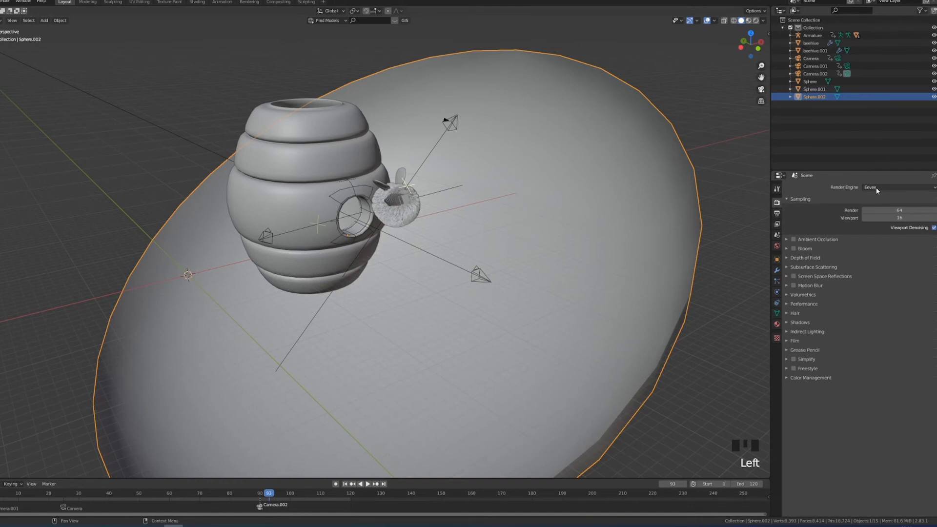
click(877, 188)
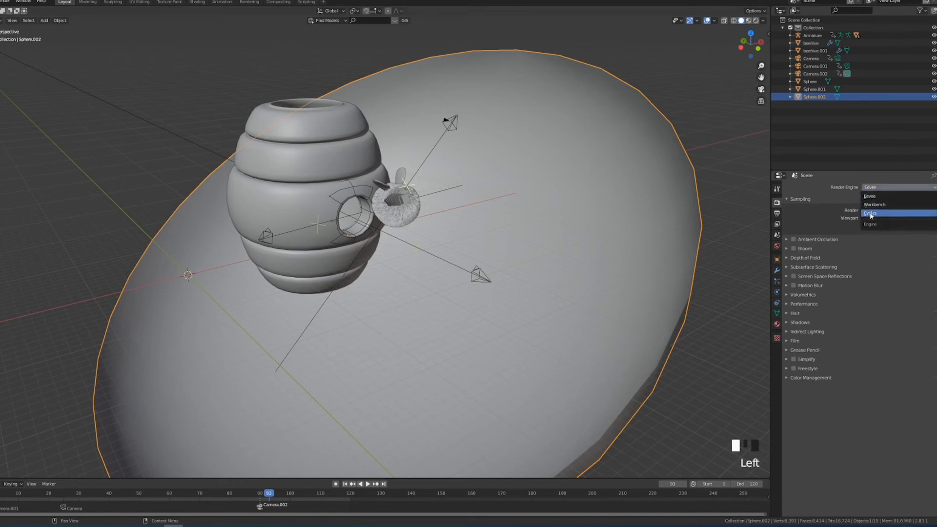
click(871, 213)
click(871, 207)
click(875, 223)
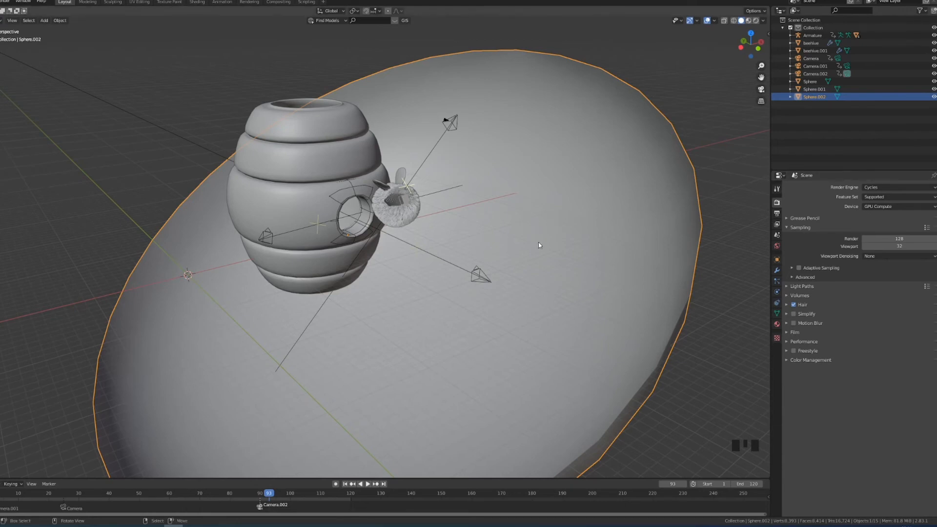
Step: Use an Environment Texture for the world background color and load the moulton_falls_train_tunnel_east_2k.hdr image
click(777, 246)
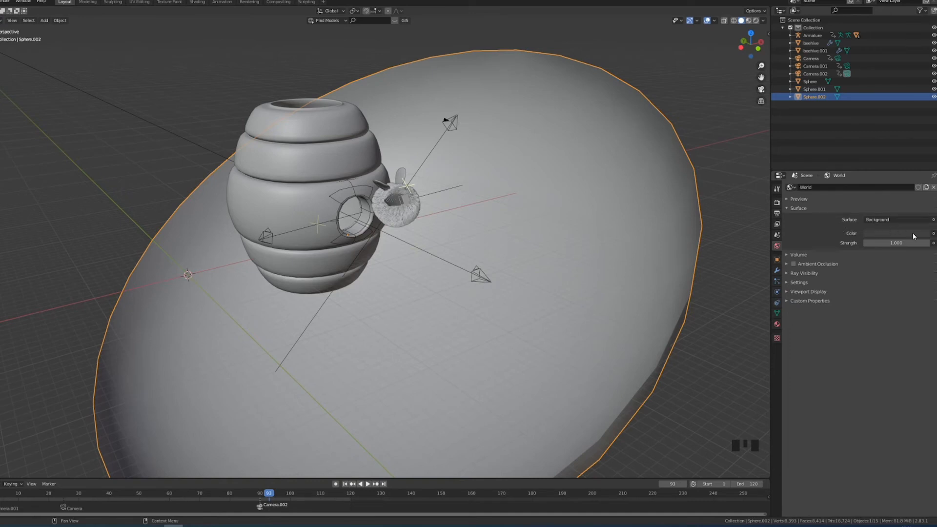
click(934, 233)
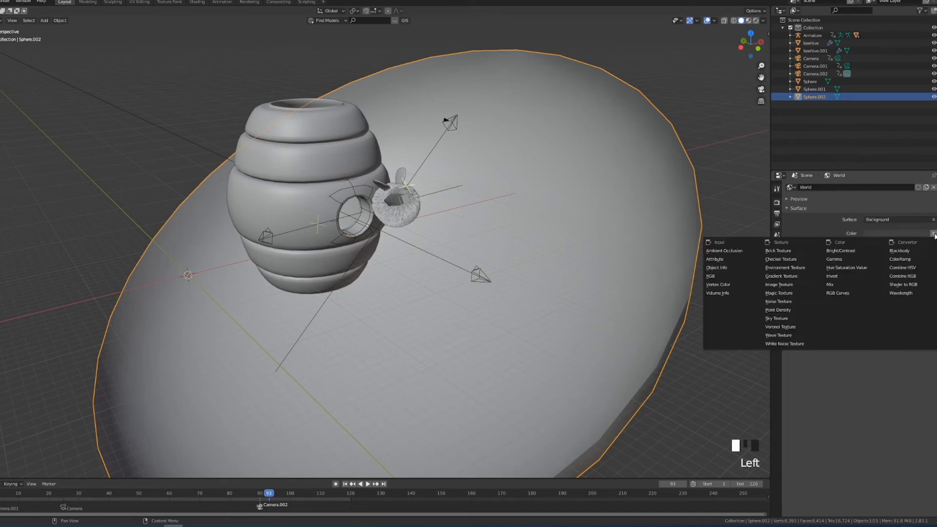
click(795, 268)
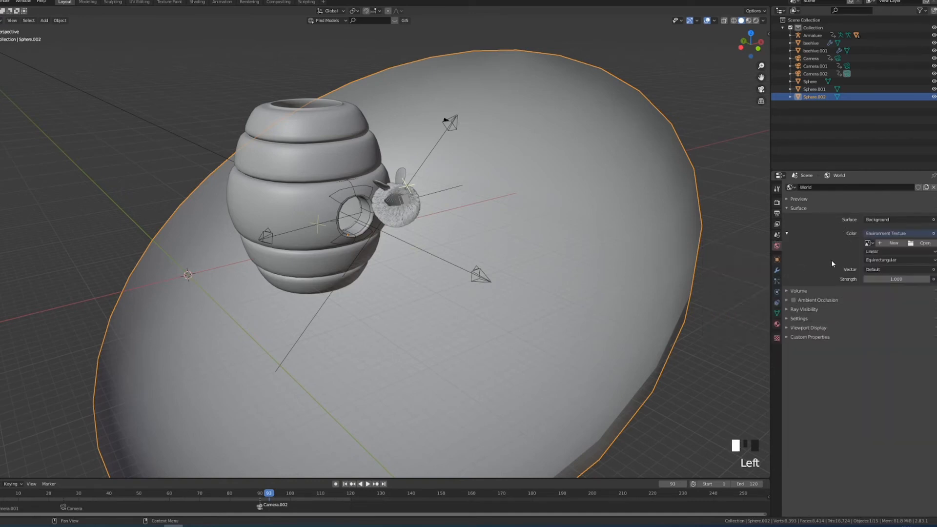
click(920, 244)
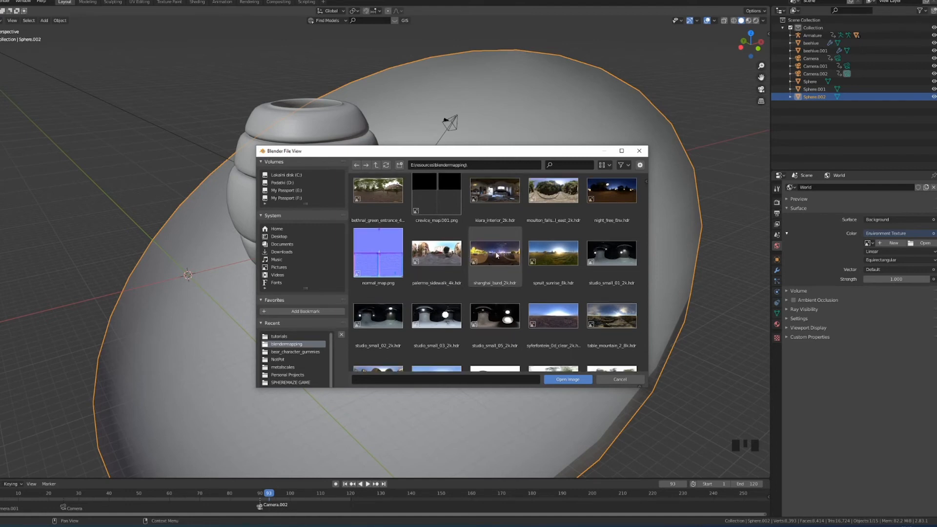
double_click(558, 197)
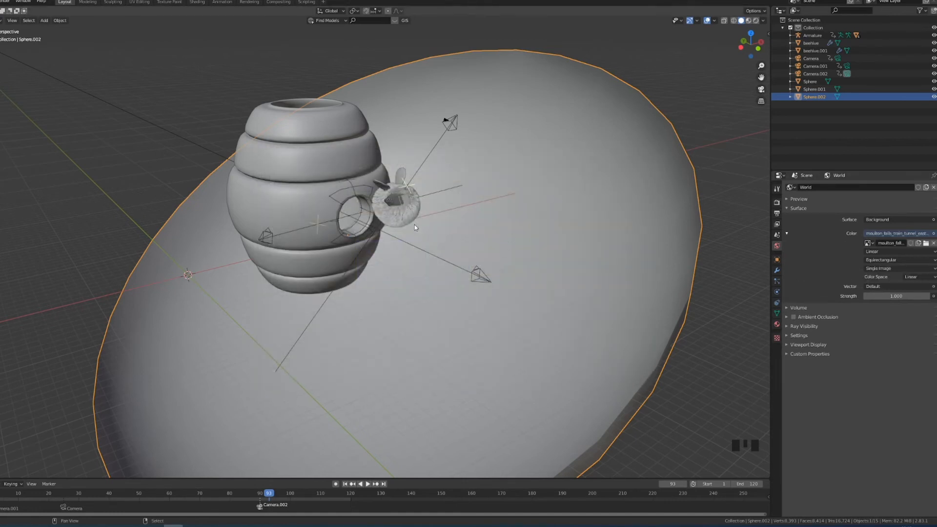
Step: Display the scene with rendered viewport shading and look at the beehive and bee through the active camera
key(shift+z)
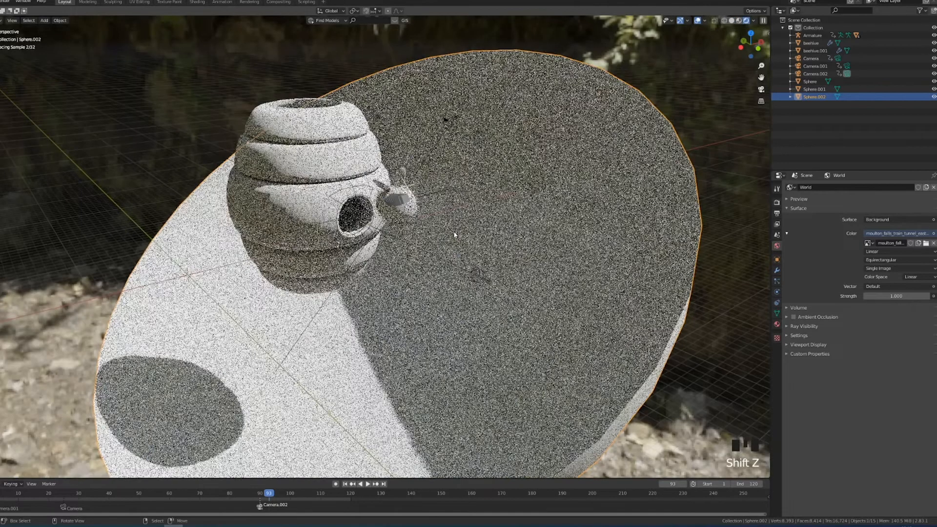
middle_drag(423, 225, 400, 156)
scroll(423, 222, up, 3)
middle_drag(408, 230, 423, 221)
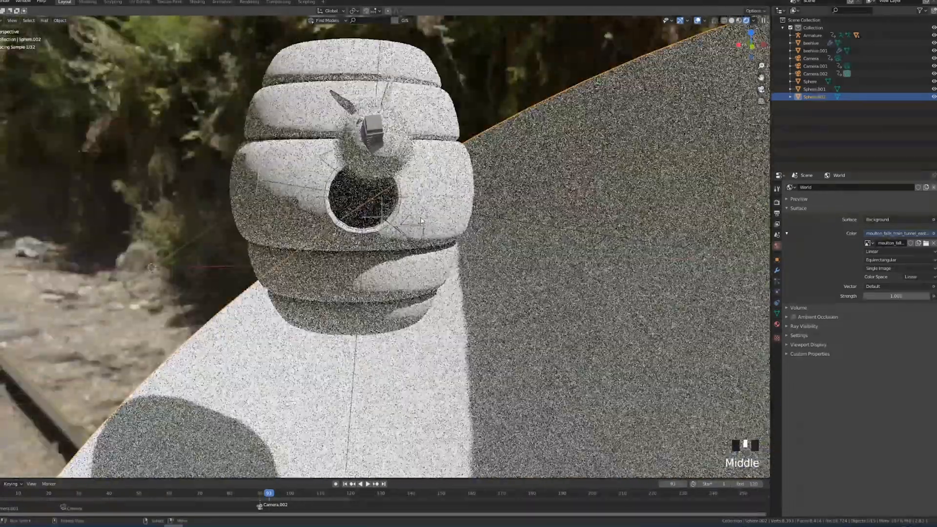
key(KP_0)
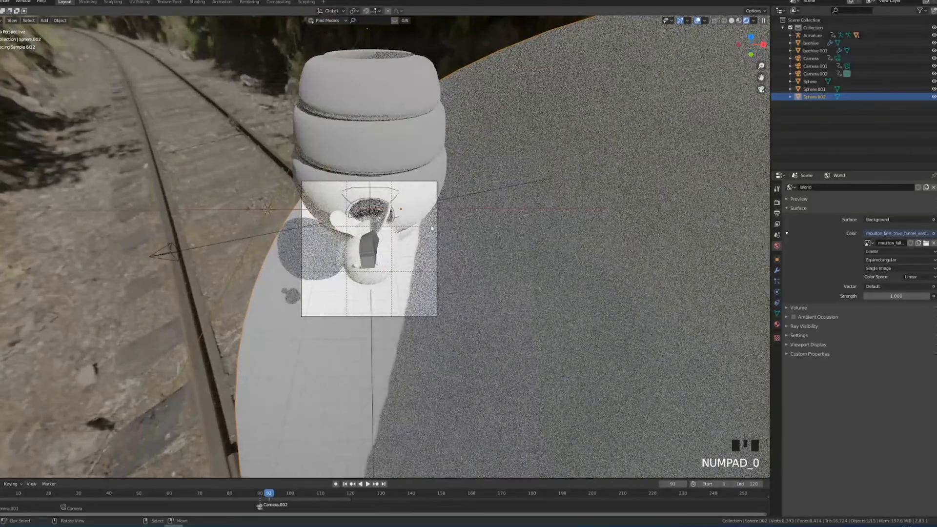
scroll(435, 262, up, 2)
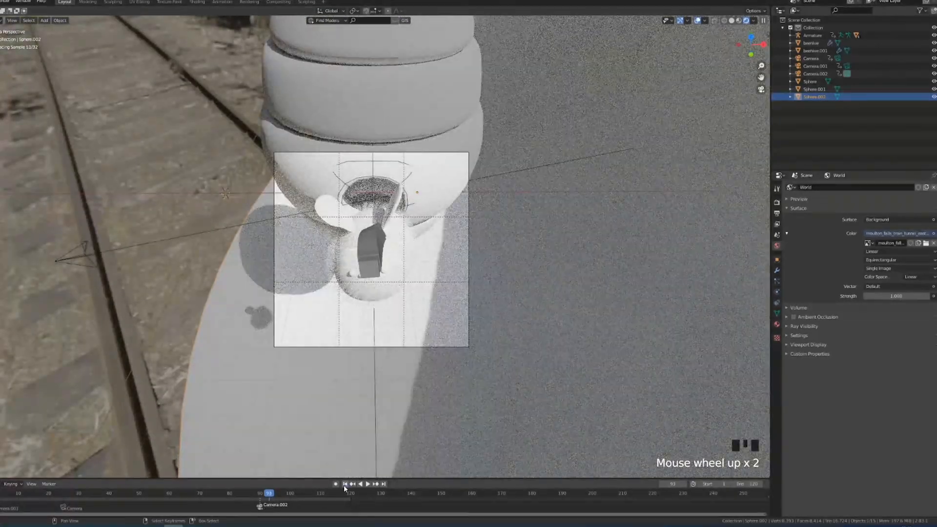
Step: Check the environment lighting in the three camera shots at frames 1, 28 and 91
click(345, 484)
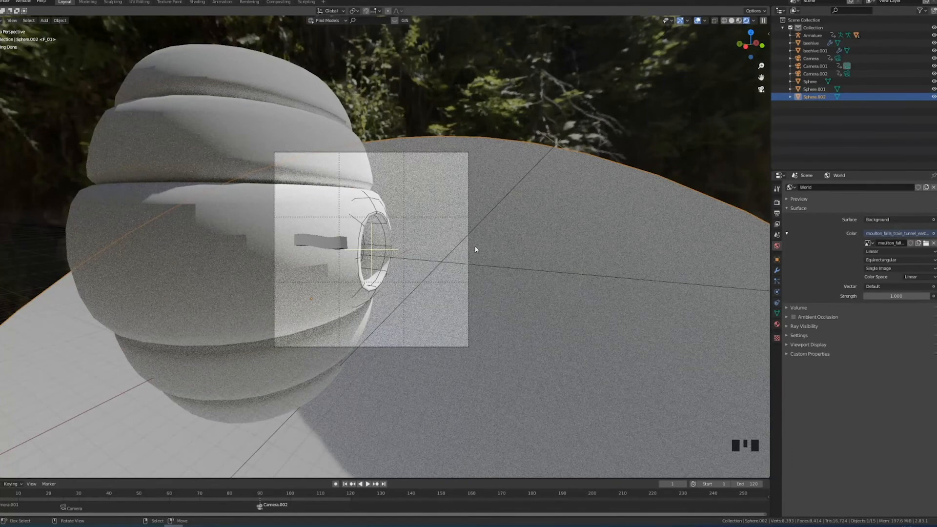
click(72, 500)
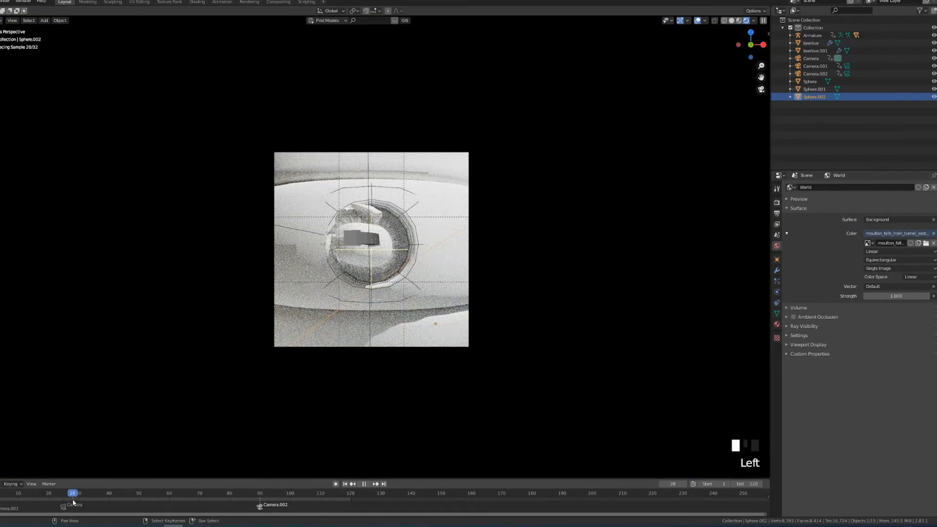
drag(72, 499, 262, 499)
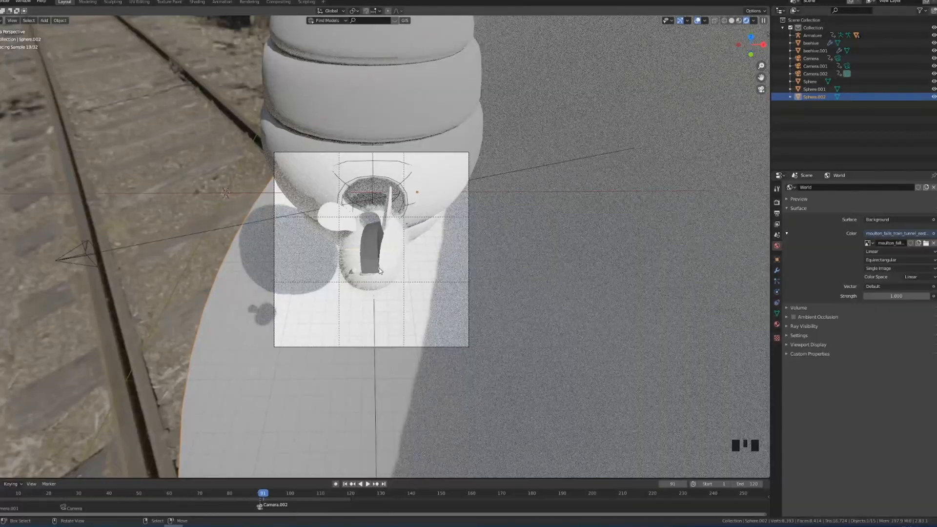
scroll(374, 271, down, 2)
middle_drag(374, 271, 392, 273)
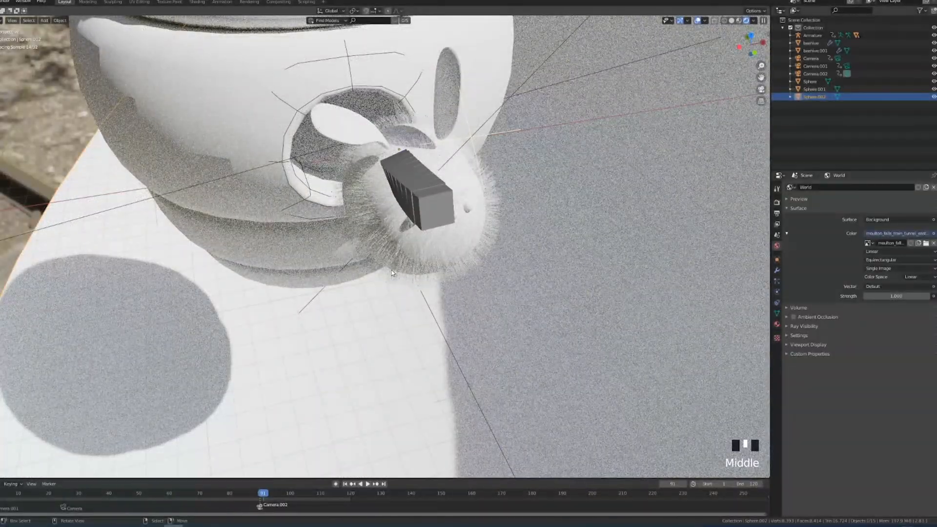
scroll(392, 273, down, 4)
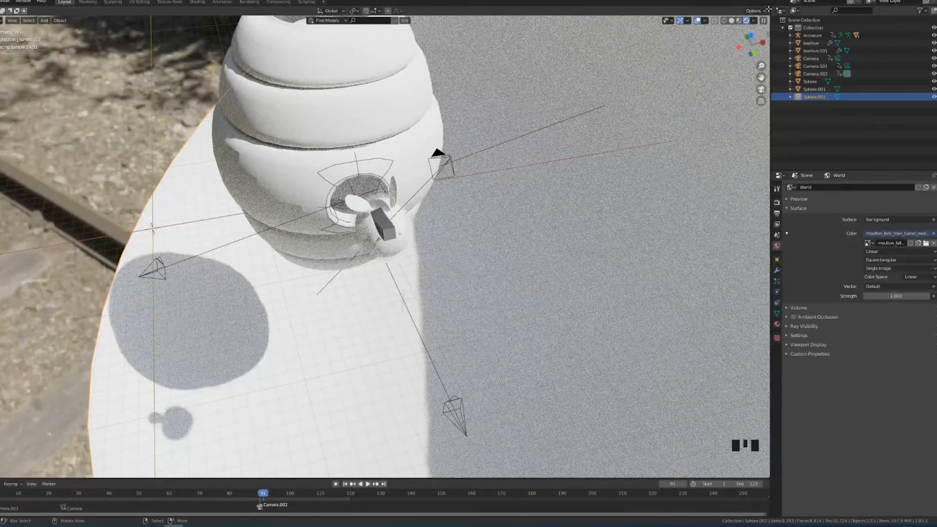
Step: Split the 3D viewport in two and turn the new area into a Shader Editor showing the World nodes
drag(768, 9, 393, 39)
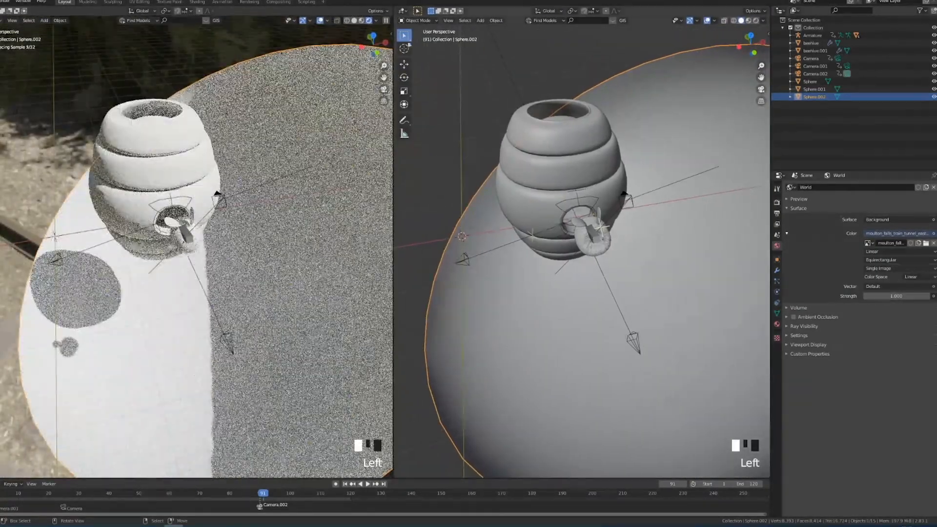
click(402, 11)
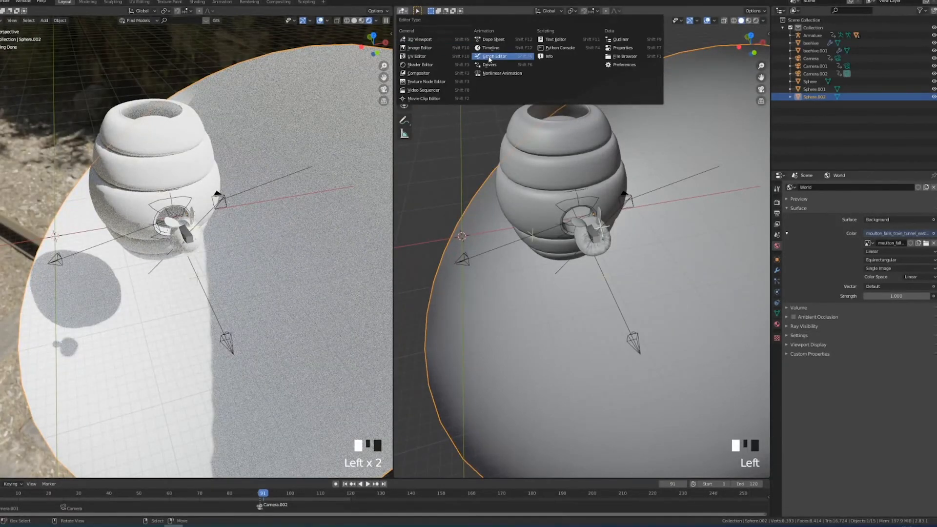
click(440, 65)
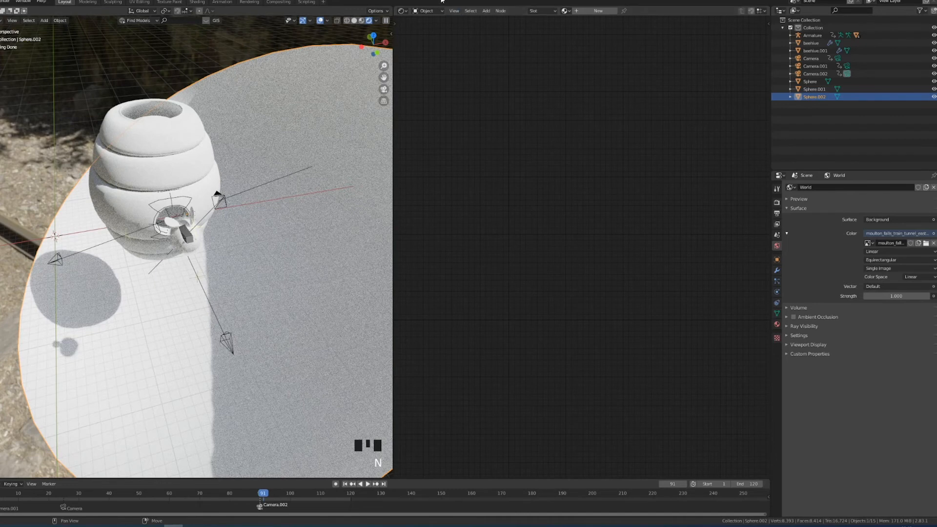
click(428, 11)
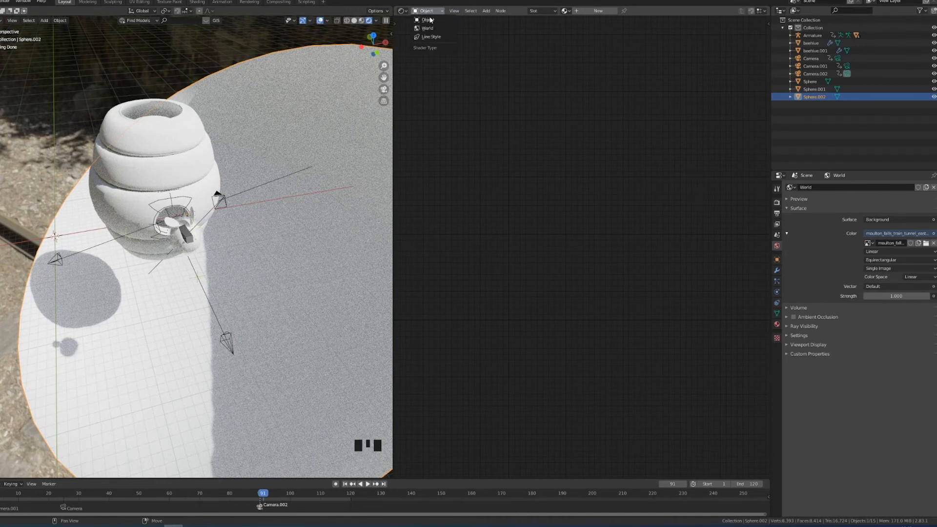
click(428, 28)
middle_drag(447, 171, 540, 117)
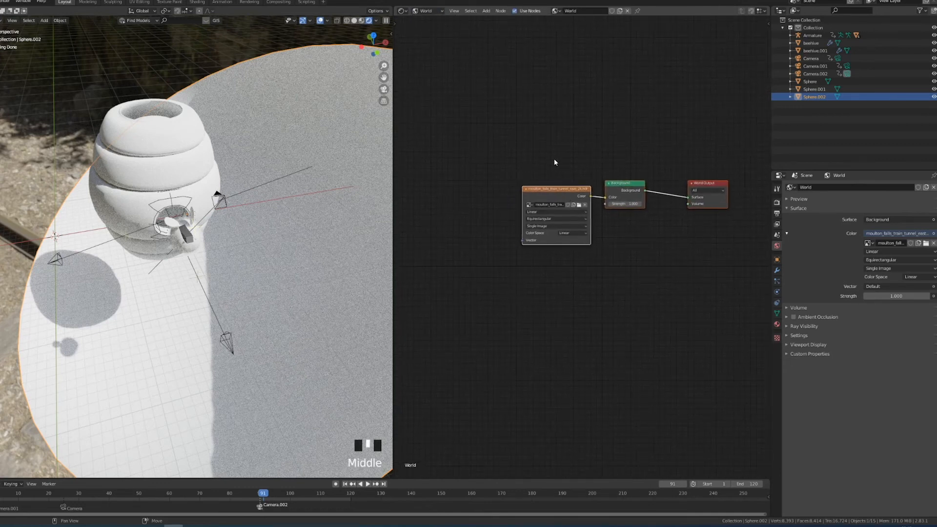
Step: Add Texture Coordinate and Mapping nodes to the environment texture and try out a rotation around Z
double_click(552, 189)
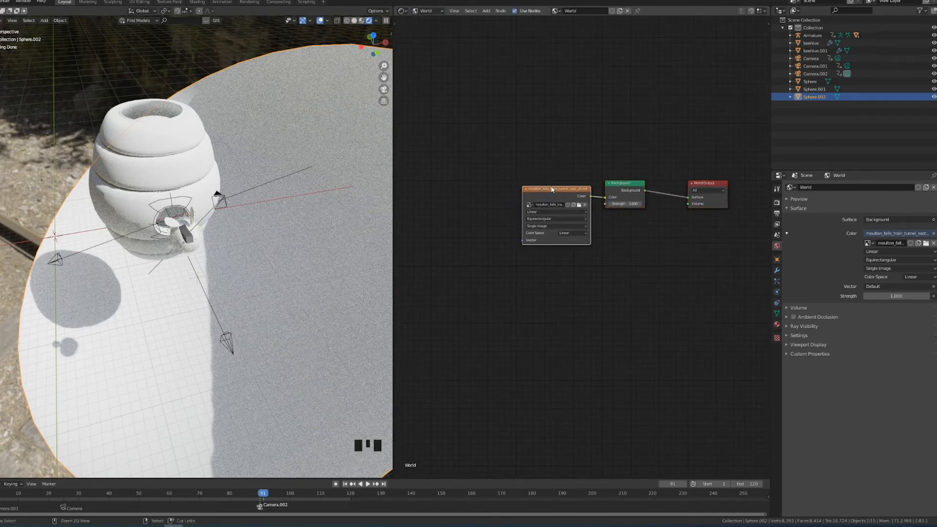
key(ctrl+t)
middle_drag(425, 207, 510, 210)
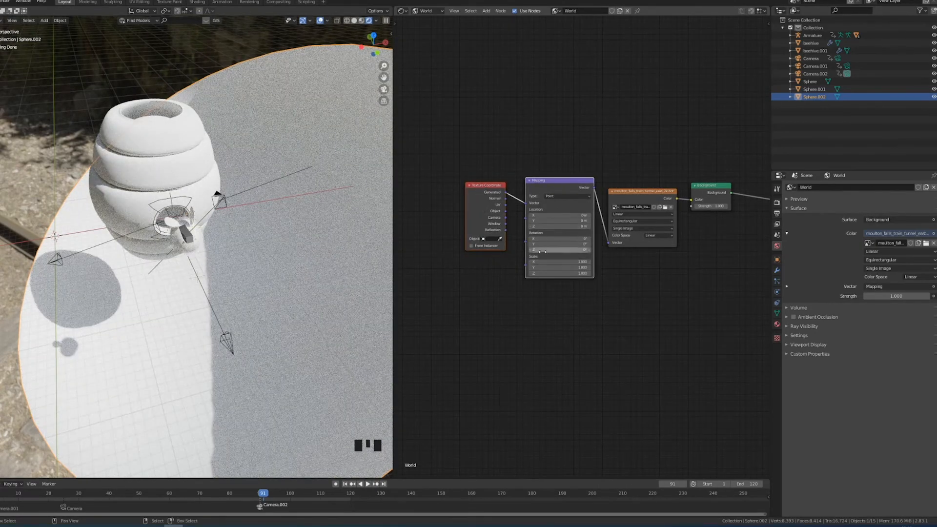
drag(560, 250, 593, 250)
key(ctrl+z)
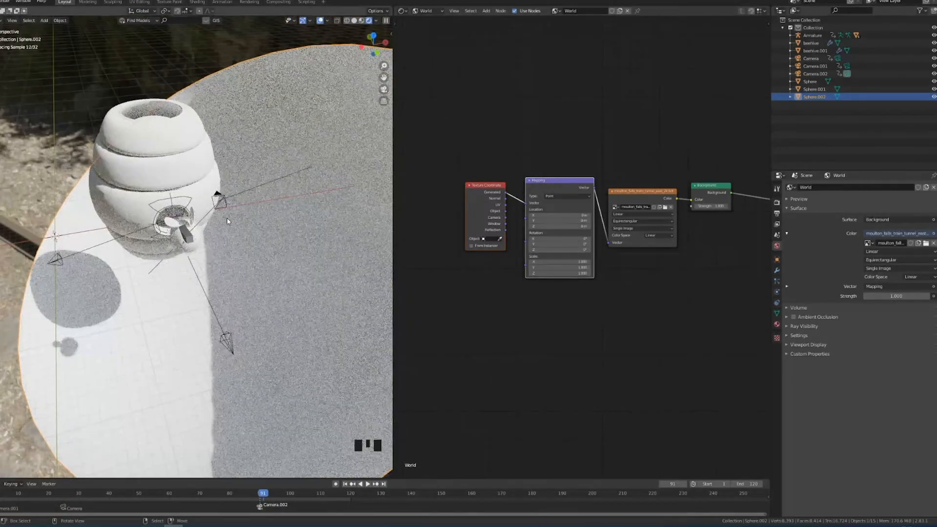
Step: In the camera shot at frame 60, adjust the Mapping node's Z rotation until the environment lights the beehive and bee from the front
key(KP_0)
scroll(237, 279, up, 5)
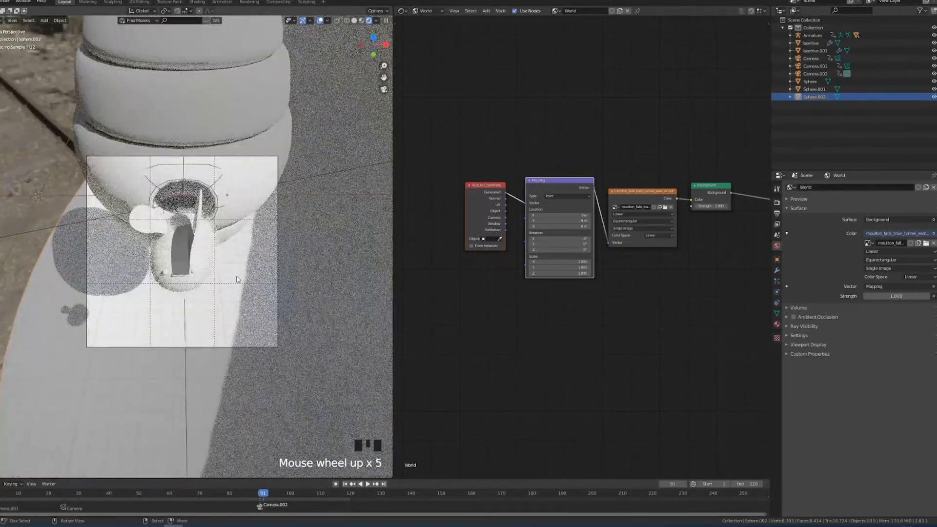
click(170, 500)
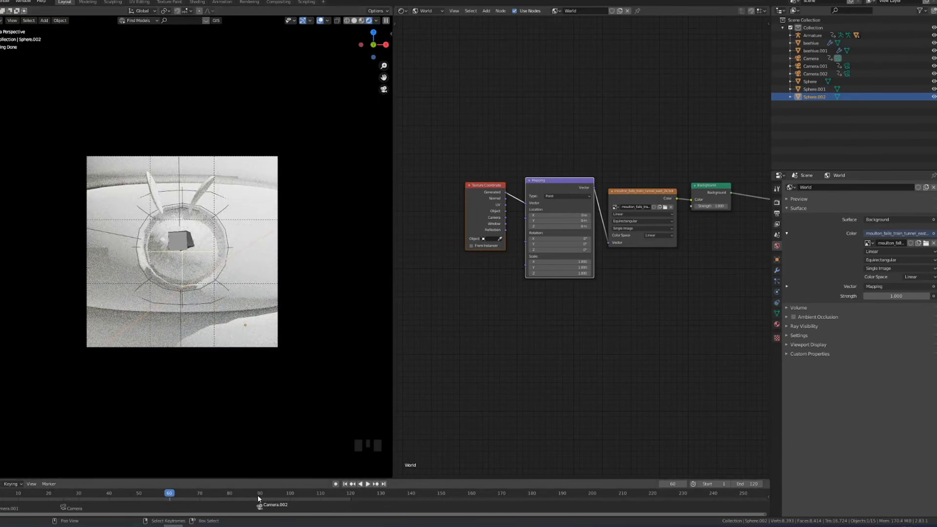
scroll(231, 345, up, 2)
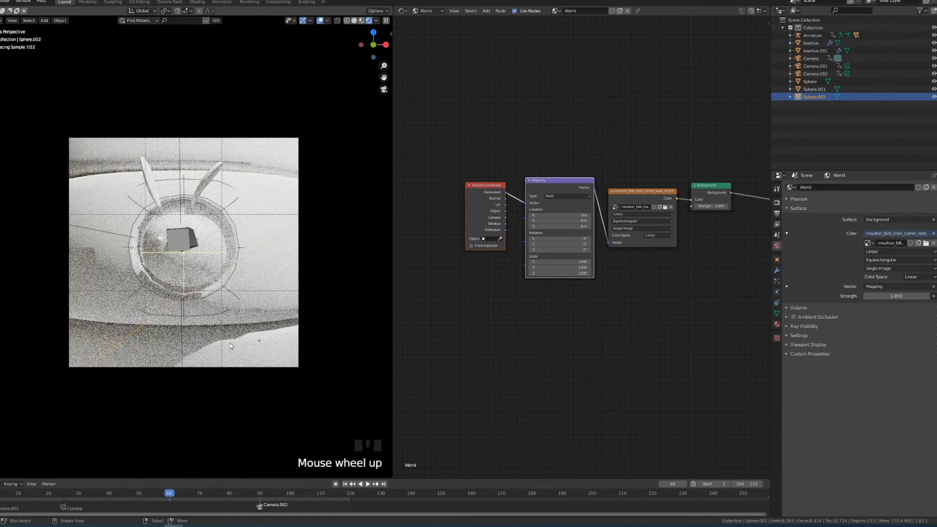
drag(545, 249, 580, 250)
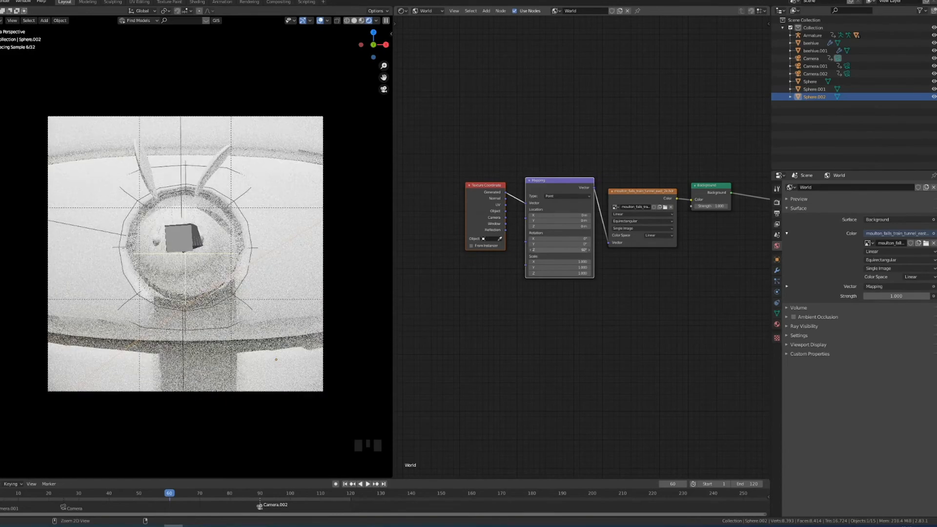
click(589, 250)
click(589, 250)
click(589, 250)
ctrl+scroll(566, 250, up, 10)
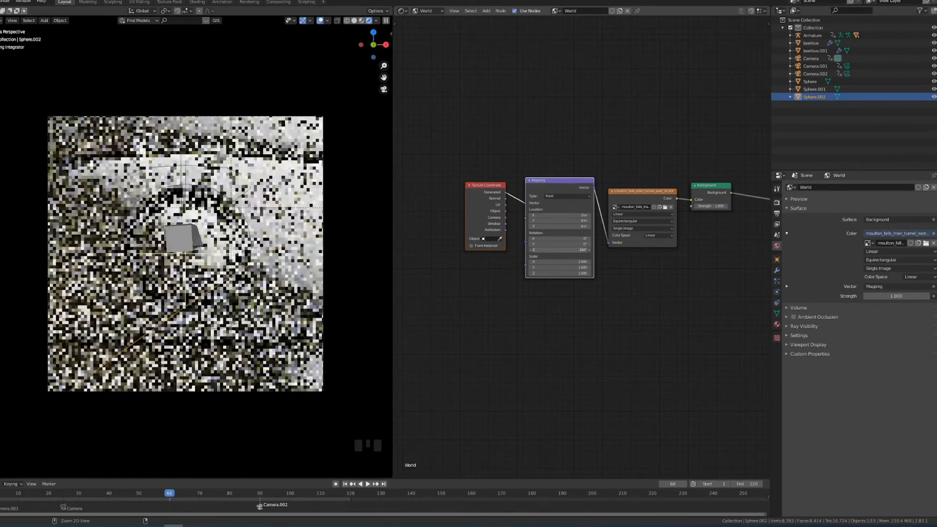
click(531, 250)
click(531, 250)
click(531, 250)
click(530, 249)
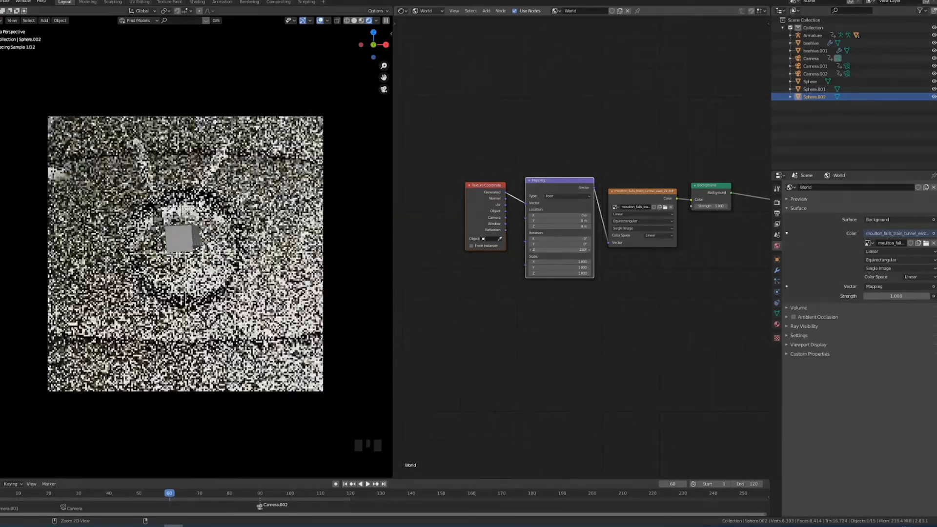
click(531, 250)
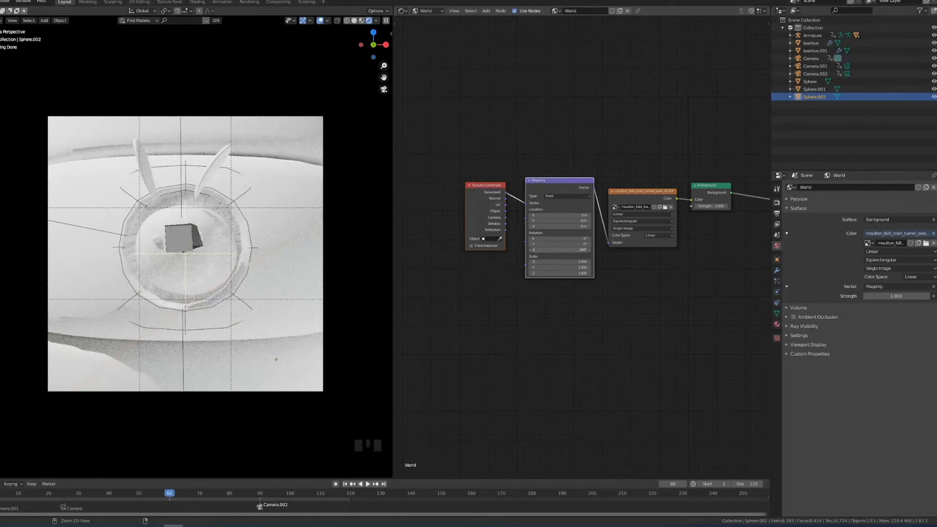
ctrl+scroll(561, 250, up, 1)
ctrl+scroll(561, 250, down, 1)
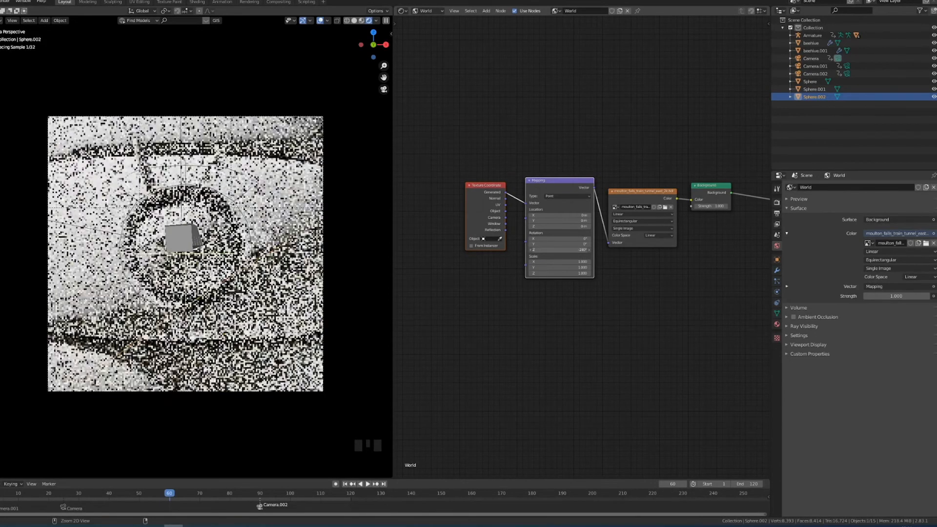
click(531, 249)
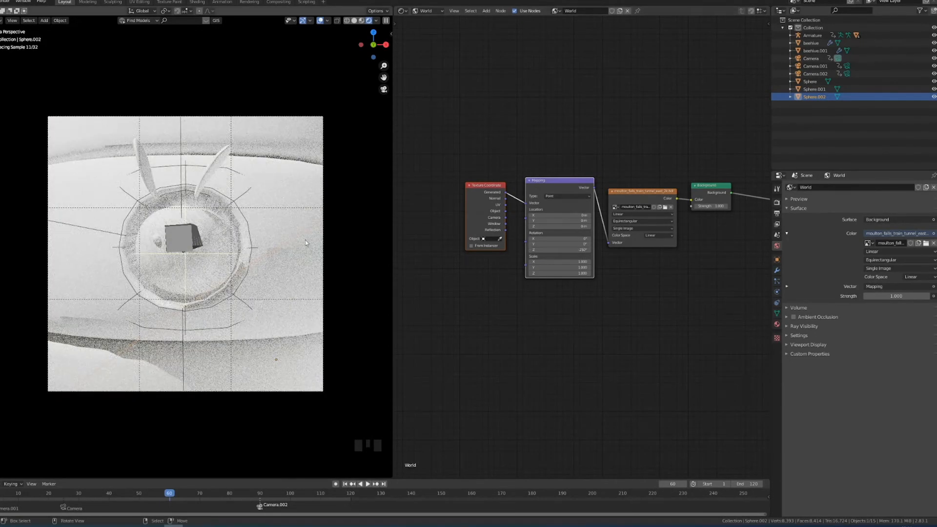
scroll(210, 251, down, 3)
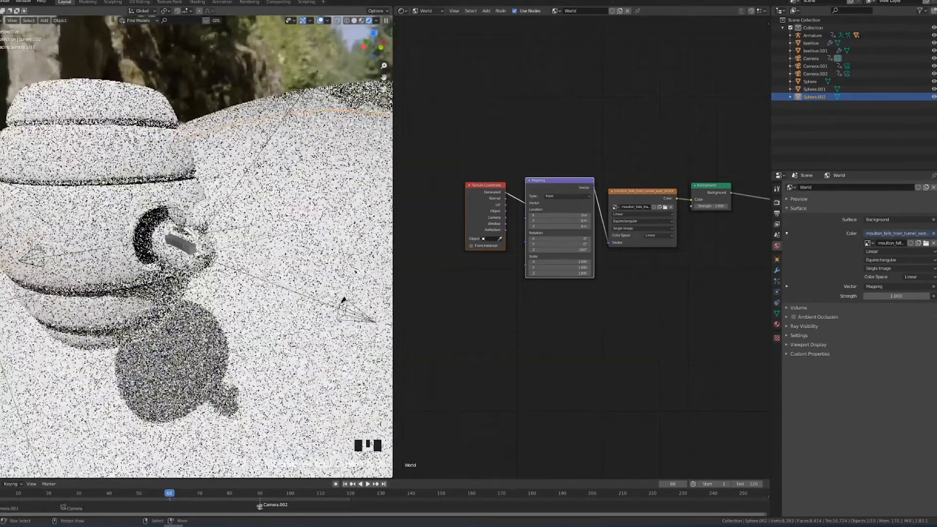
Step: In the camera shot at frame 92, scale up the hemisphere background Sphere.002 by a factor of about 5.31
key(KP_0)
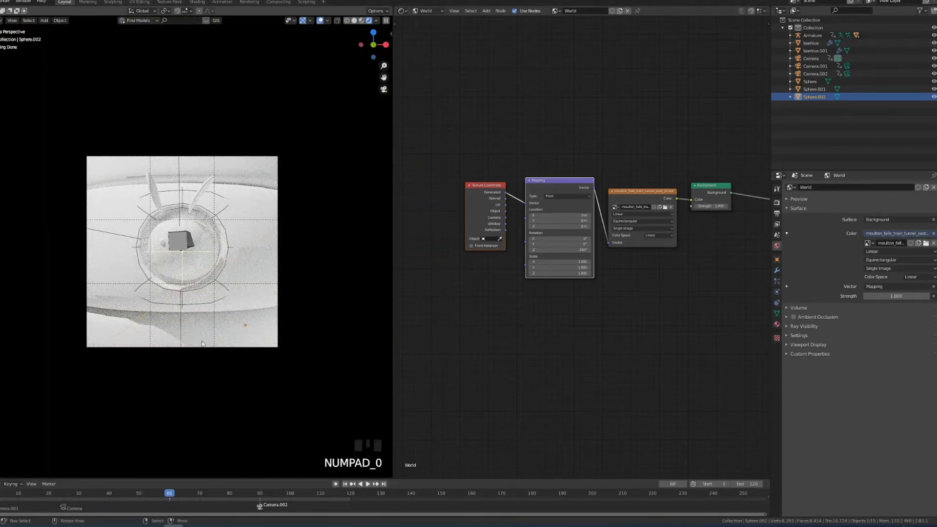
click(262, 498)
key(Right)
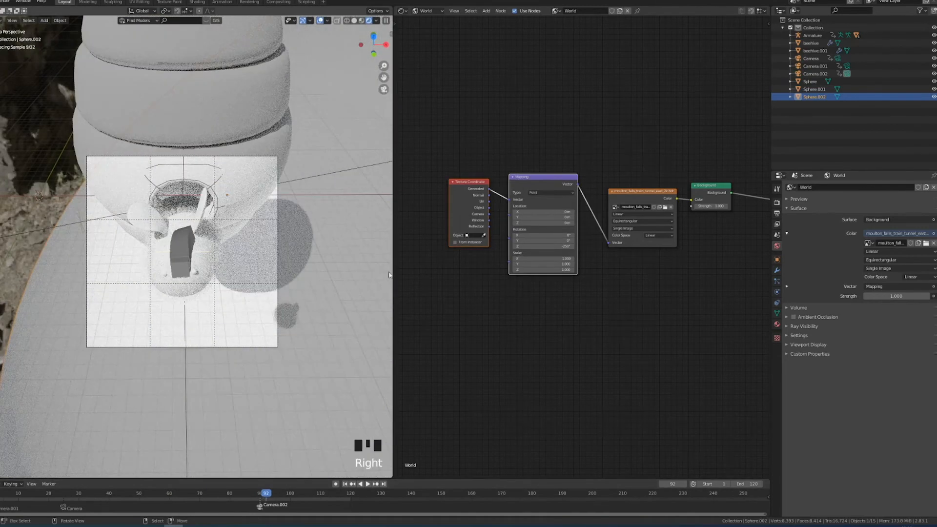
scroll(275, 245, down, 8)
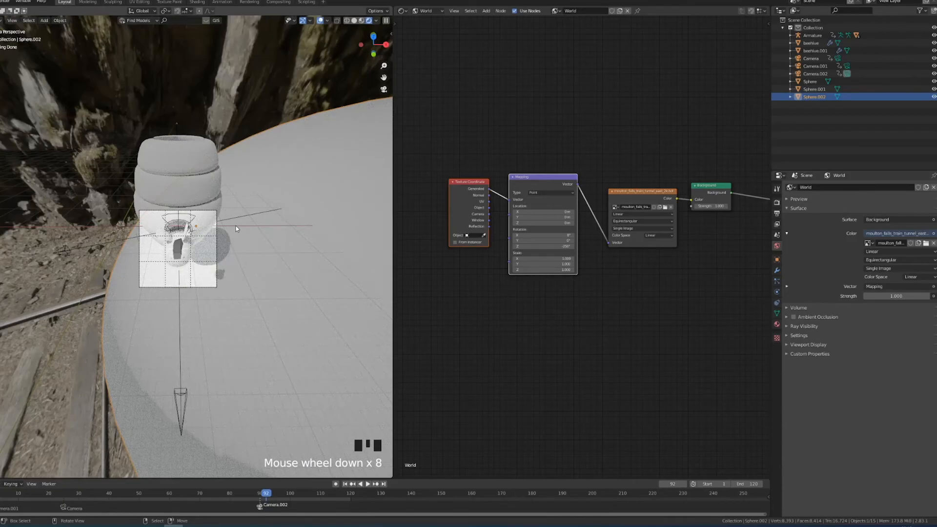
key(s)
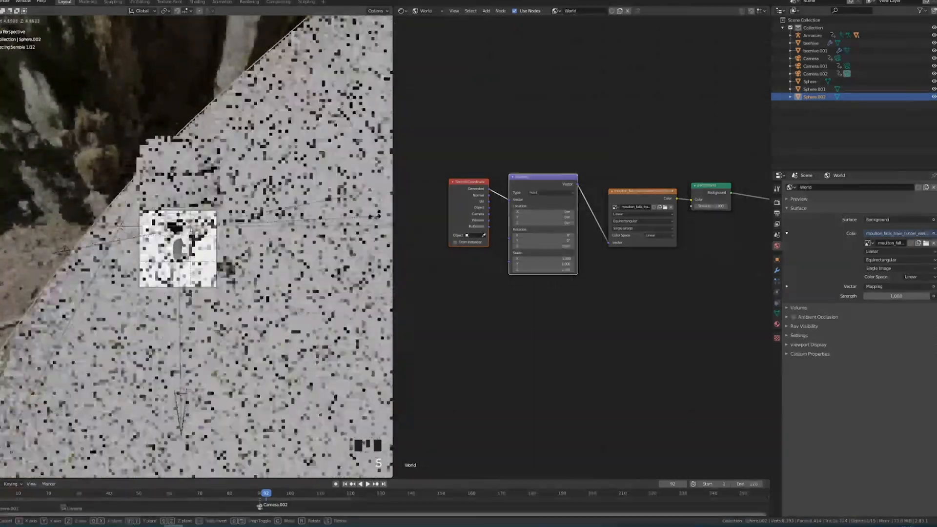
click(374, 216)
scroll(350, 316, up, 5)
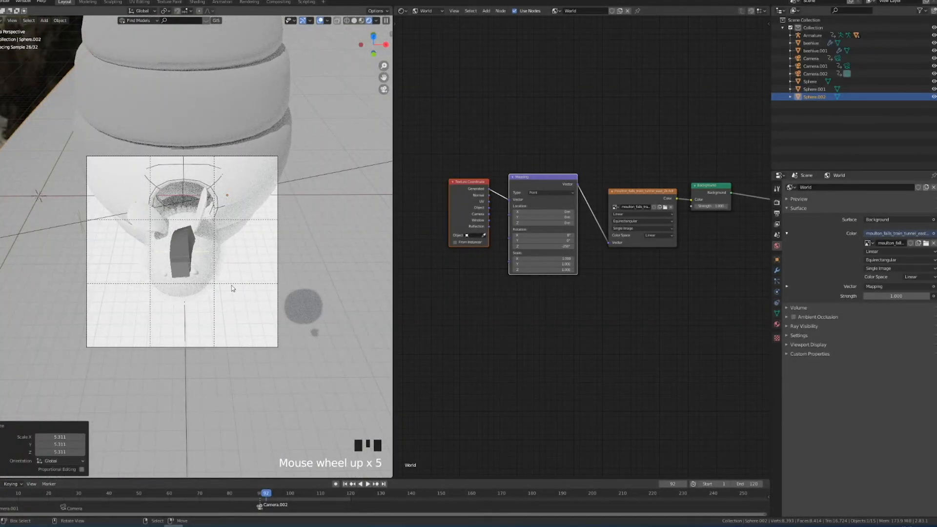
Step: Check the enlarged background and its lighting in the camera shots at frames 78, 21 and 45, and from outside the camera
click(223, 496)
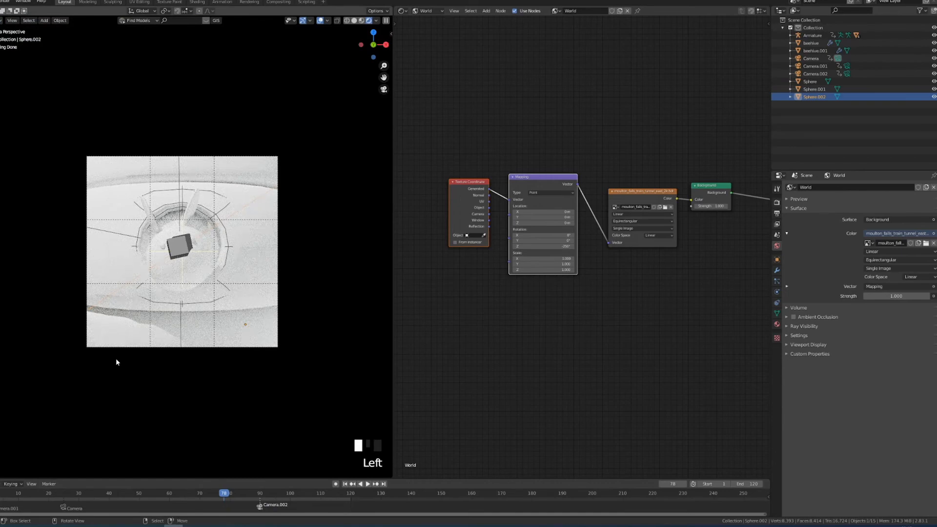
click(51, 496)
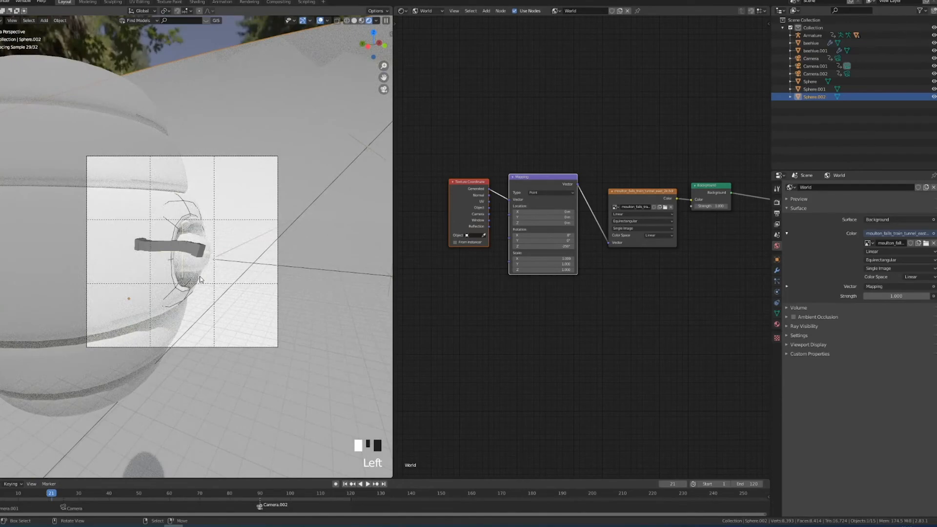
mouse_move(199, 280)
middle_down()
mouse_move(215, 281)
mouse_move(190, 285)
mouse_move(203, 295)
middle_up()
scroll(195, 287, down, 6)
scroll(202, 294, down, 5)
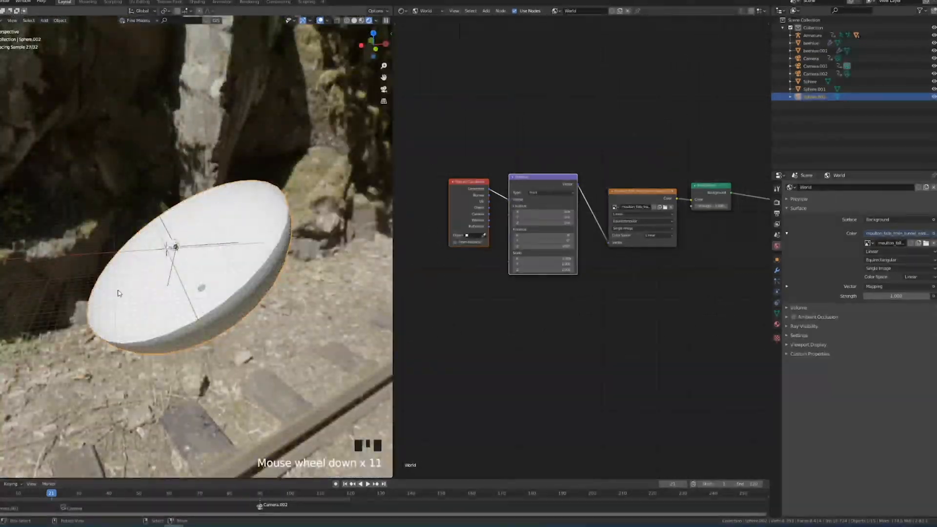
key(KP_0)
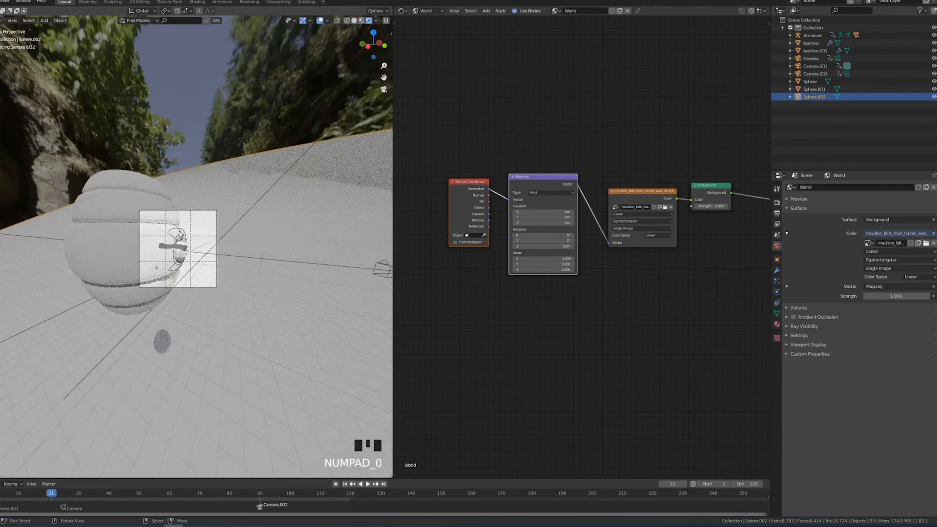
scroll(300, 194, up, 5)
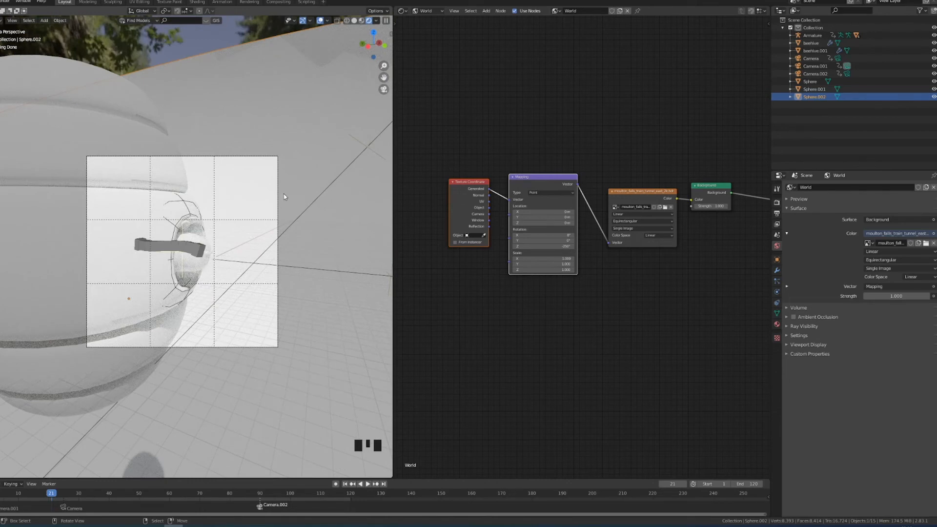
click(124, 492)
scroll(119, 305, up, 2)
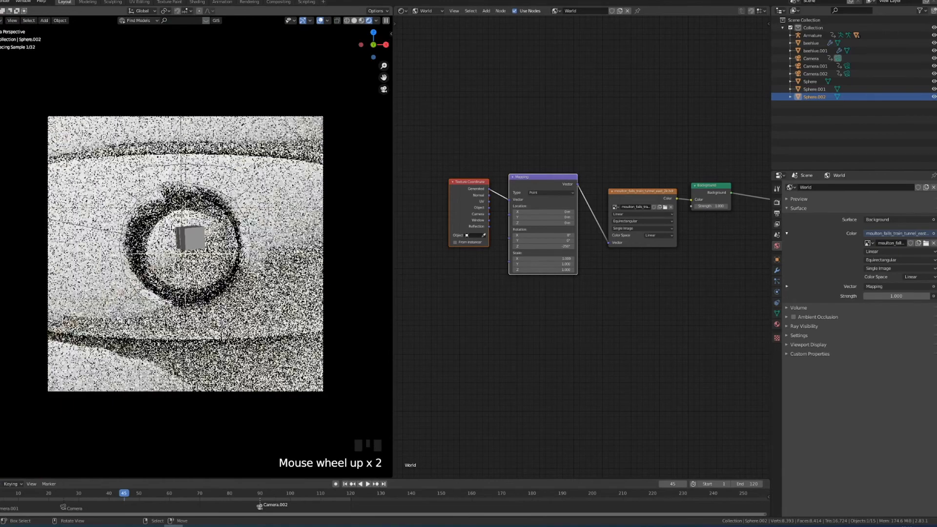
Step: Select the beehive and set its Subdivision modifier to 4 levels for both viewport and render
right_click(117, 331)
right_click(96, 328)
right_click(95, 330)
scroll(75, 227, down, 2)
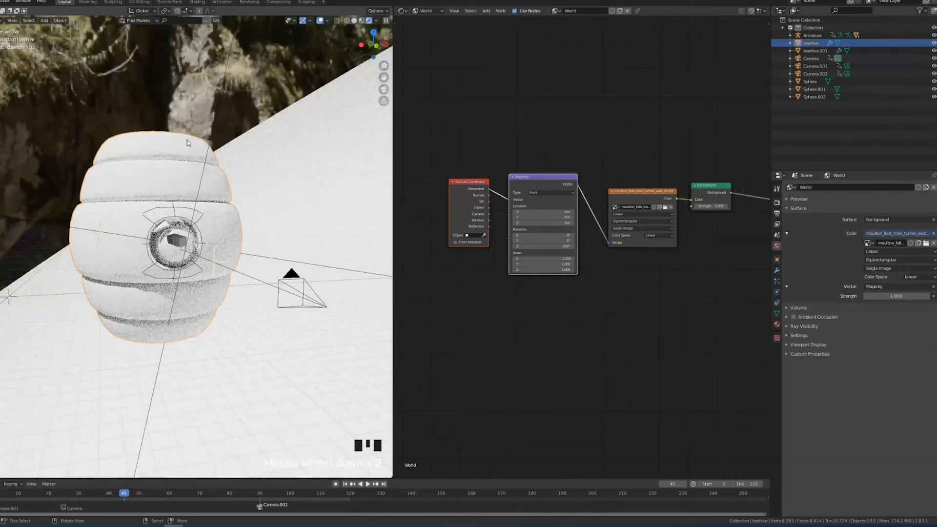
click(777, 270)
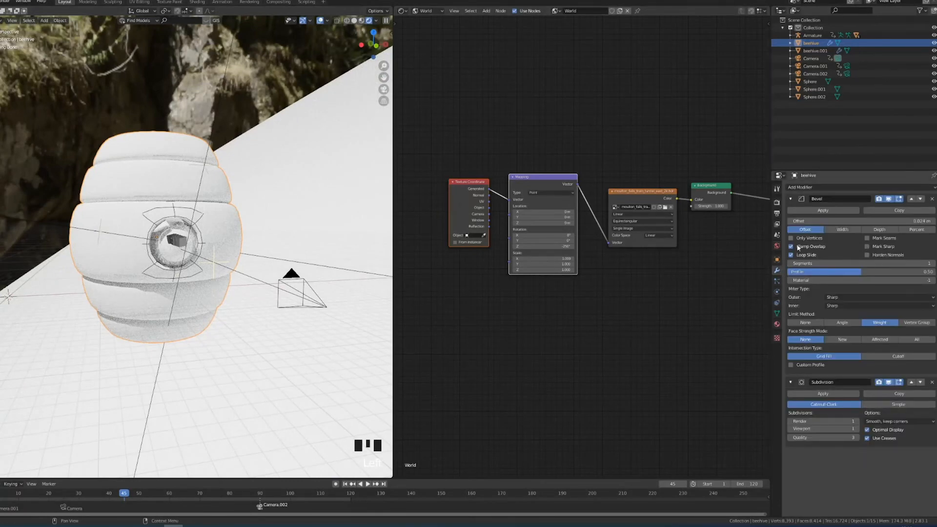
click(858, 428)
click(858, 428)
click(858, 429)
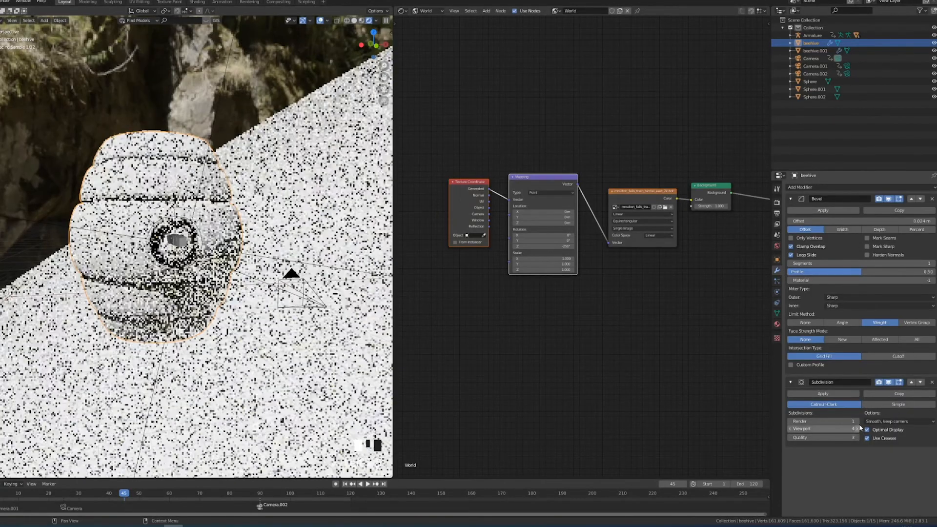
click(854, 421)
click(854, 421)
click(854, 421)
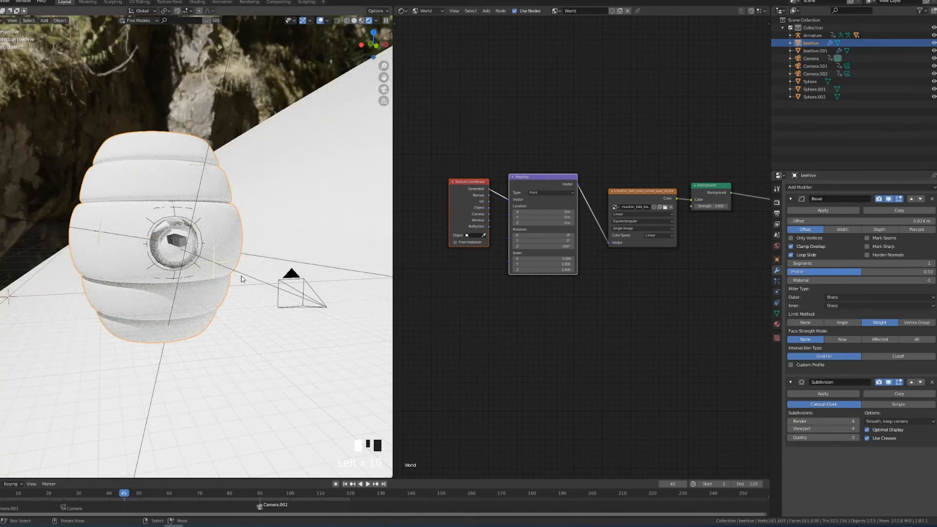
Step: Select beehive.001 and exclude it from renders in its object visibility settings
scroll(163, 228, up, 3)
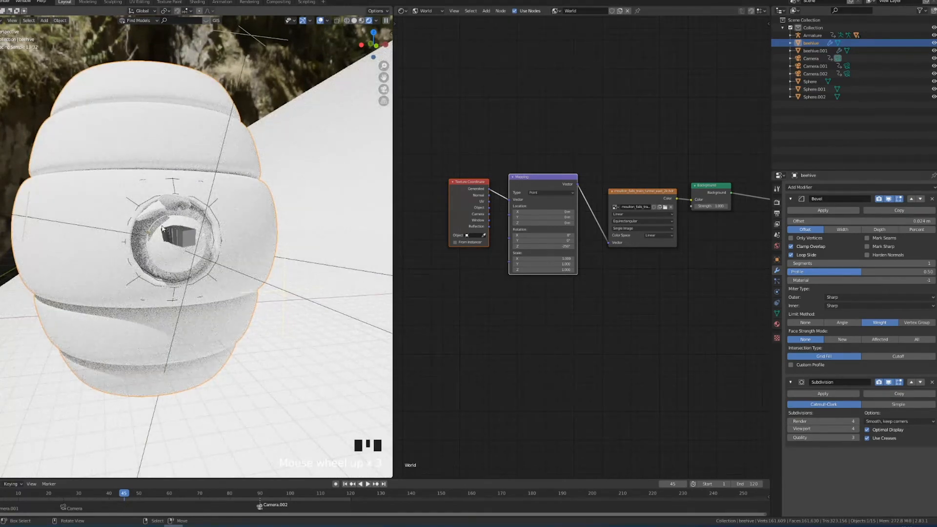
click(253, 213)
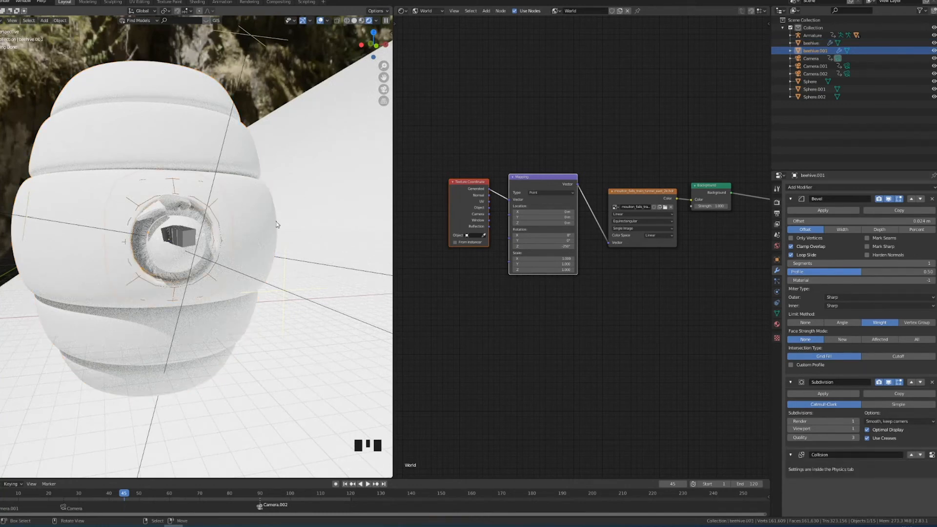
click(777, 260)
click(803, 352)
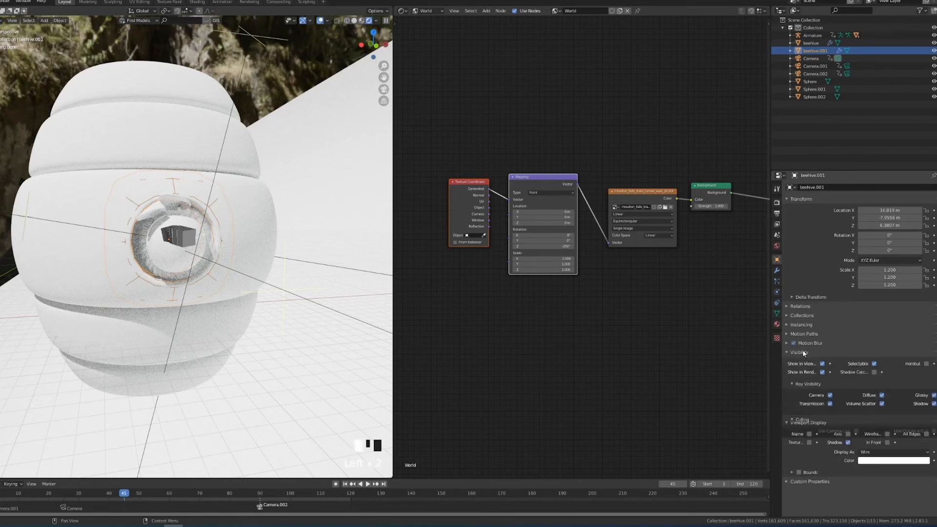
click(822, 372)
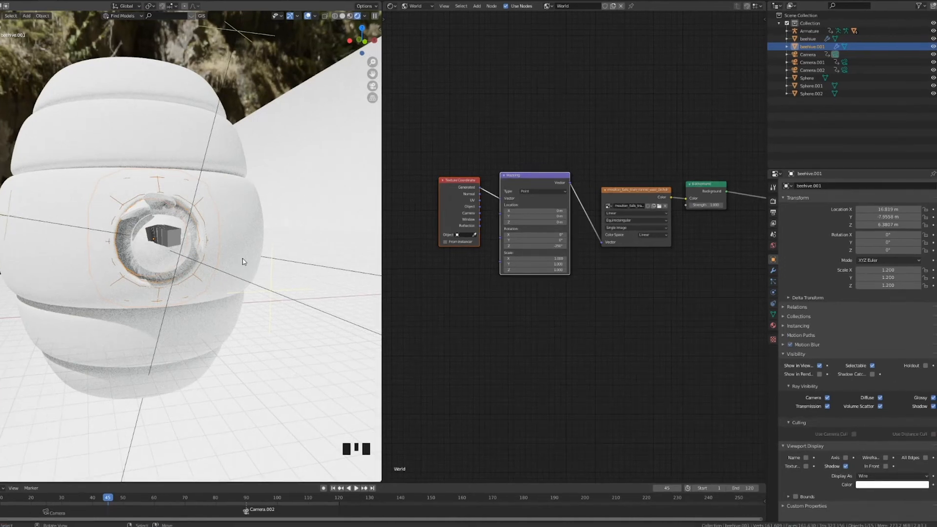
Step: Select the beehive, switch the Shader Editor to object shading and create a new material for it
right_click(243, 261)
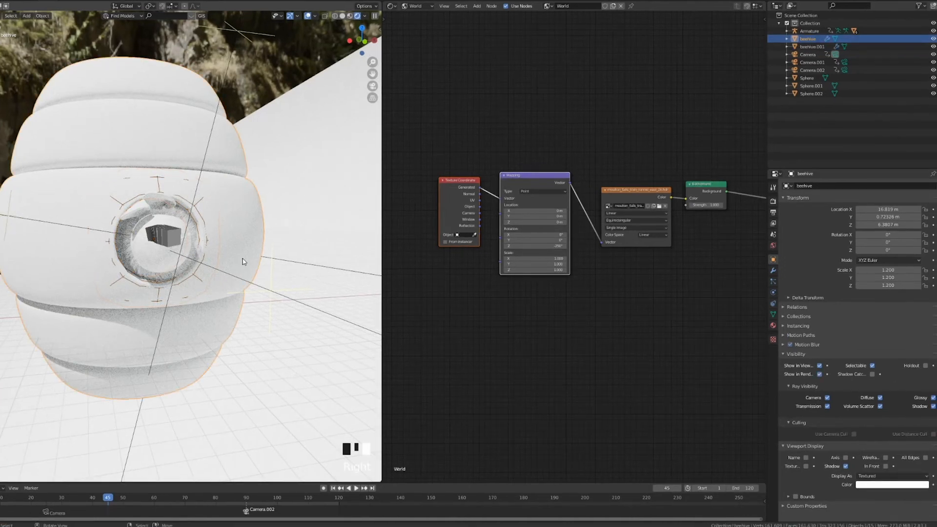
click(423, 7)
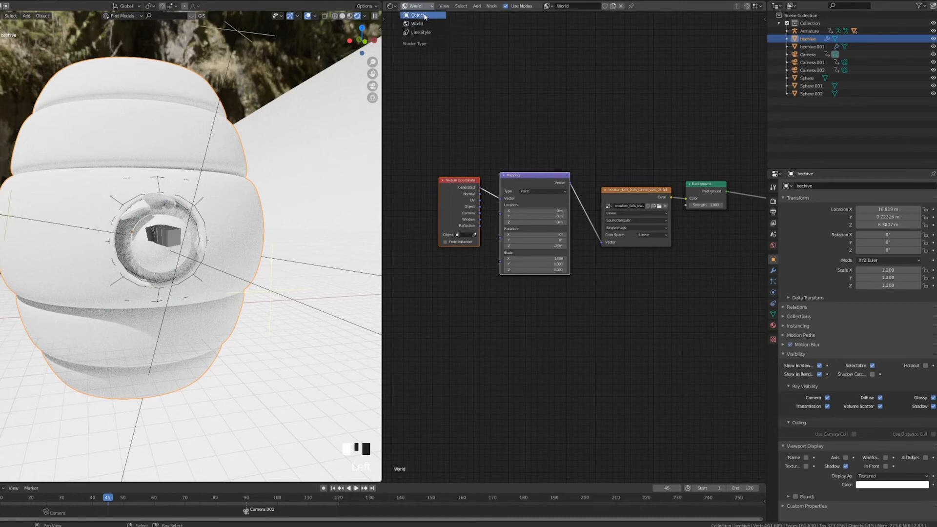
click(425, 15)
click(773, 325)
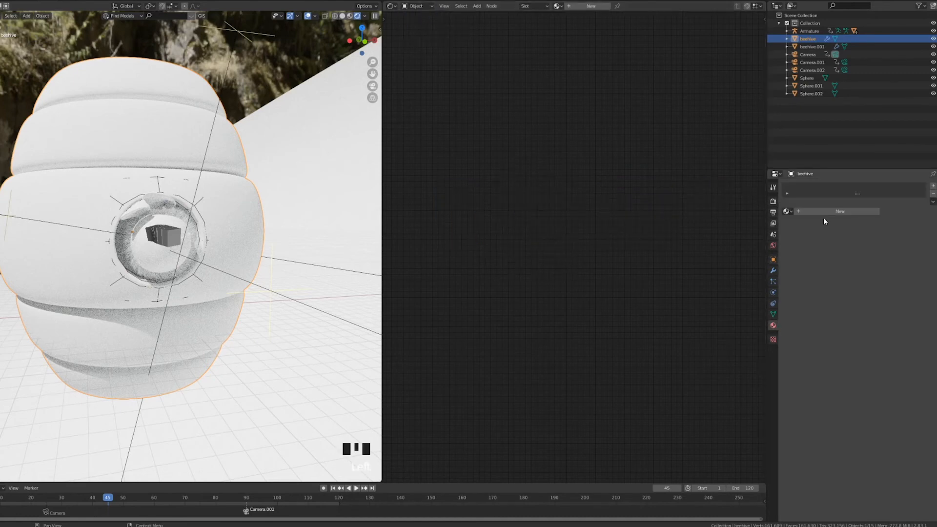
click(824, 212)
scroll(661, 285, up, 3)
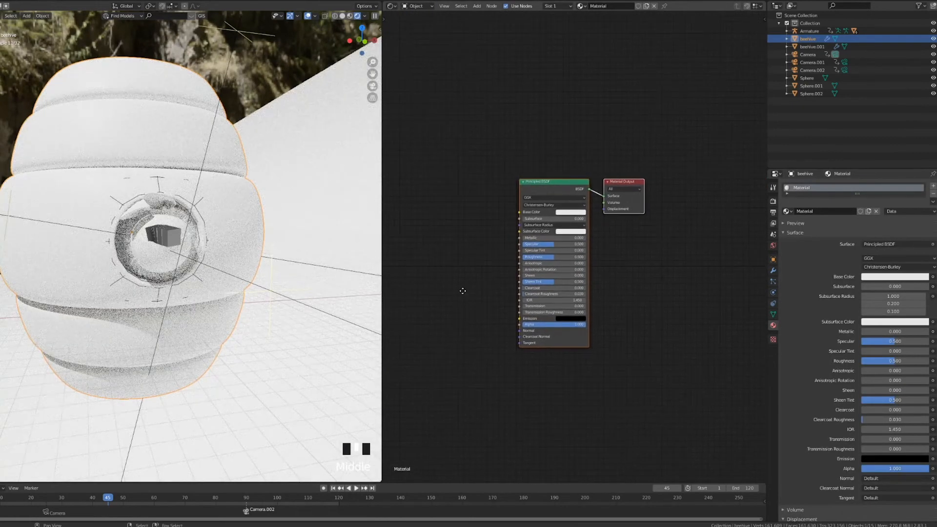
middle_drag(477, 272, 553, 262)
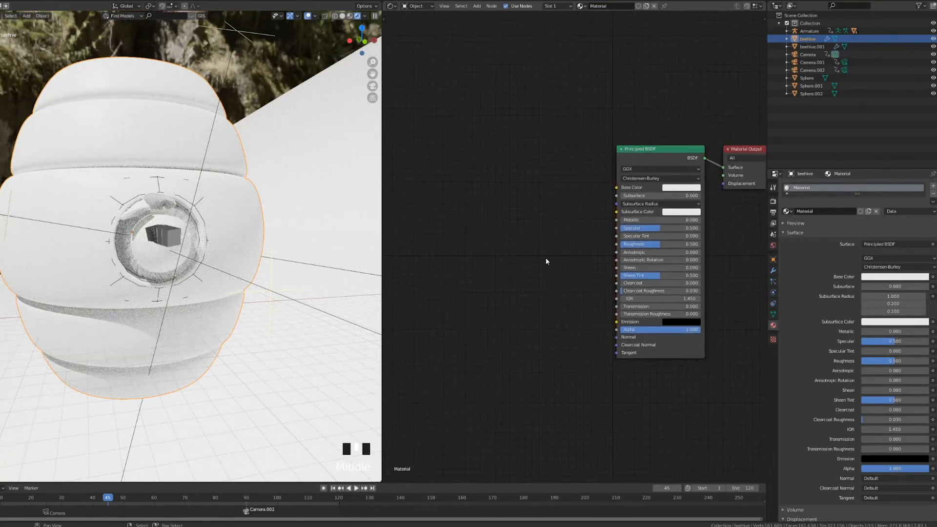
Step: Add a Texture Coordinate, Mapping and Image Texture setup to the Principled BSDF's base color and arrange the nodes before the shader
click(626, 155)
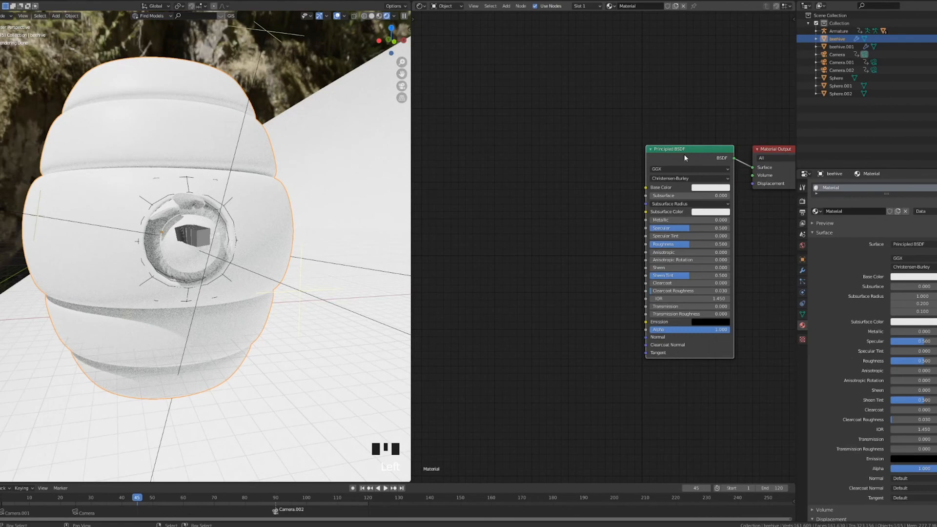
key(ctrl+t)
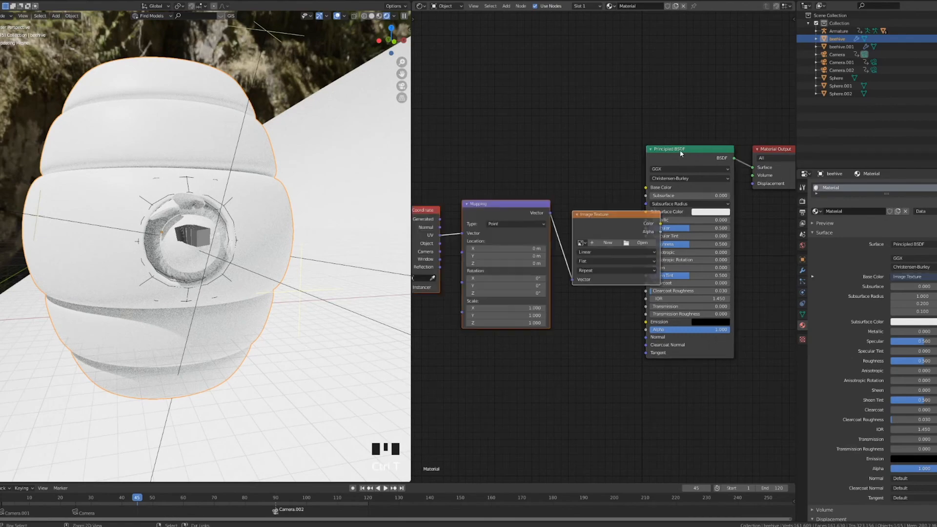
drag(553, 211, 520, 147)
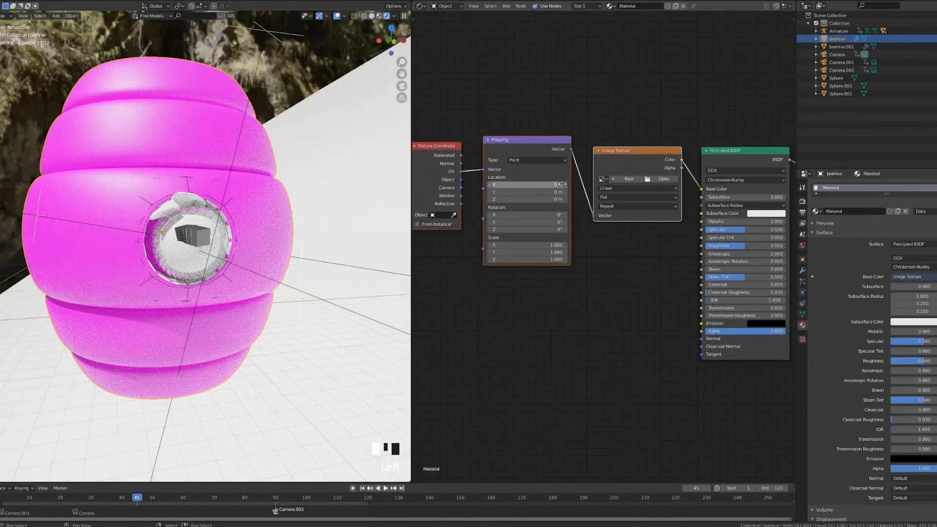
middle_drag(430, 134, 464, 138)
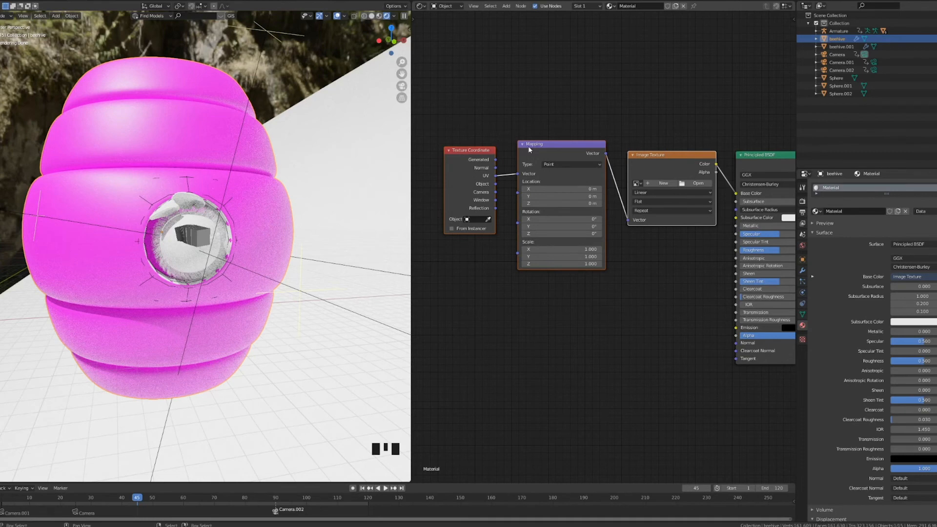
Step: Look up the node add-ons in the preferences by searching for "node" and check that Node Wrangler is enabled
click(10, 1)
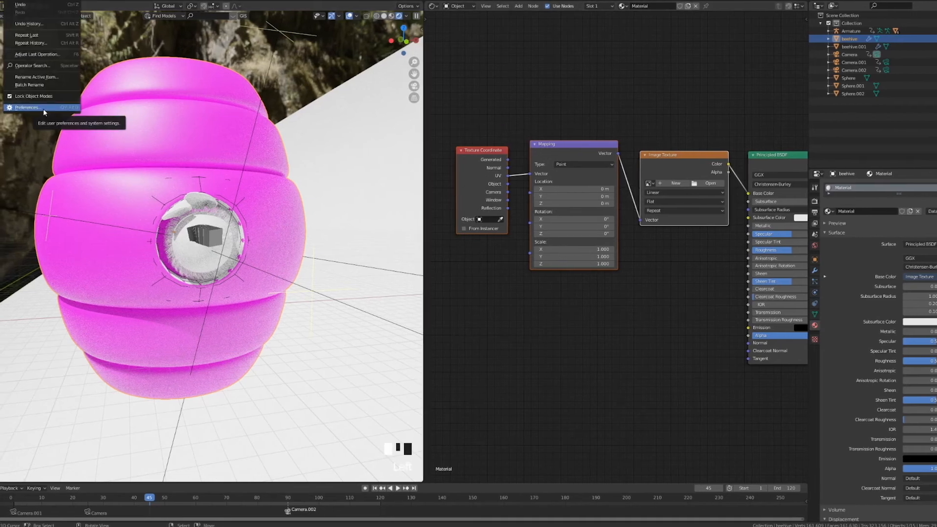
click(43, 110)
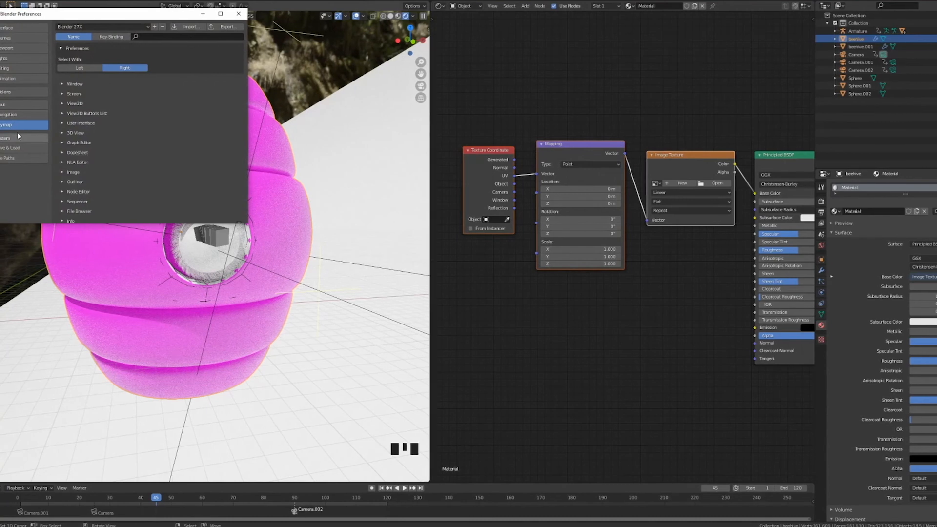
click(15, 92)
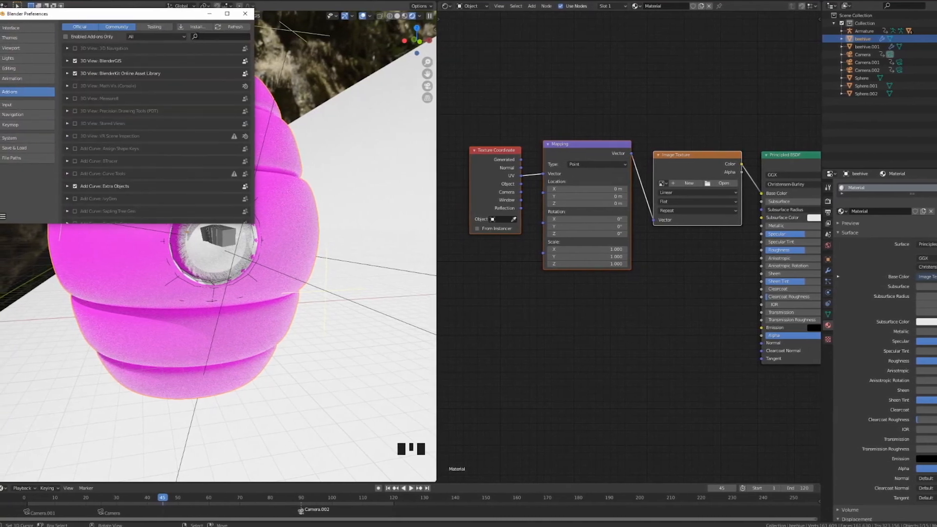
click(198, 37)
text(node)
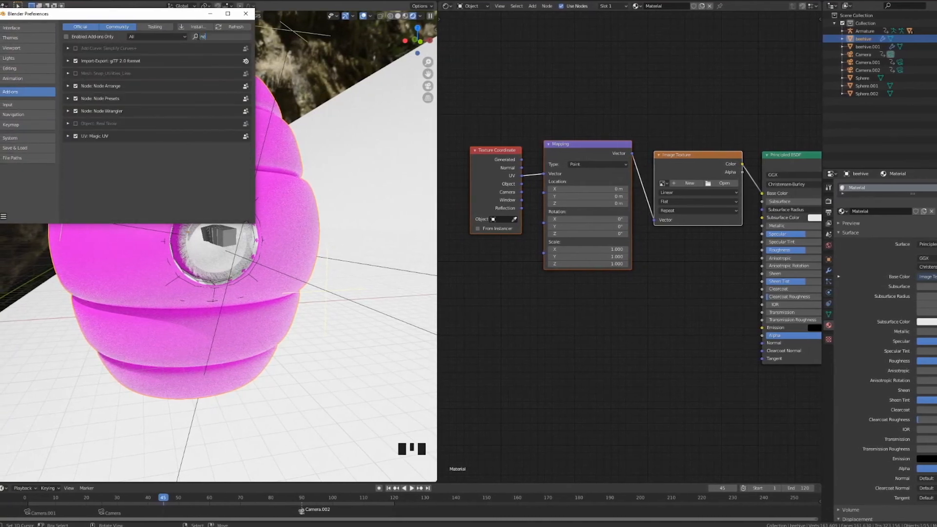
click(250, 14)
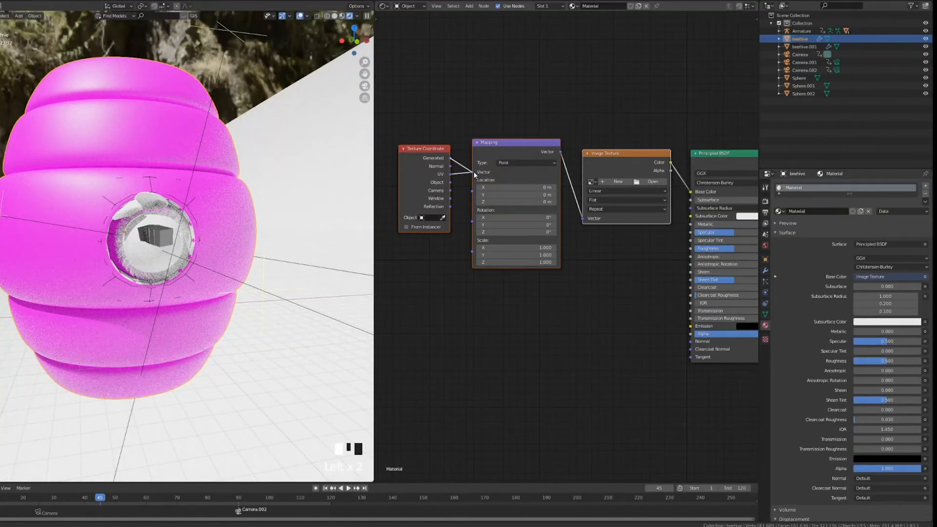
Step: Feed the Mapping node from the Generated coordinates and delete the Image Texture node
middle_drag(583, 131, 531, 114)
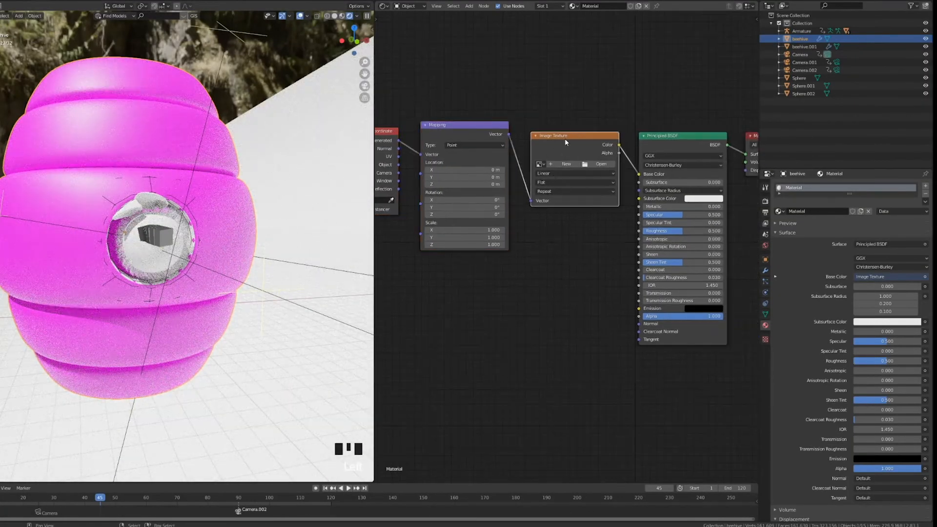
key(x)
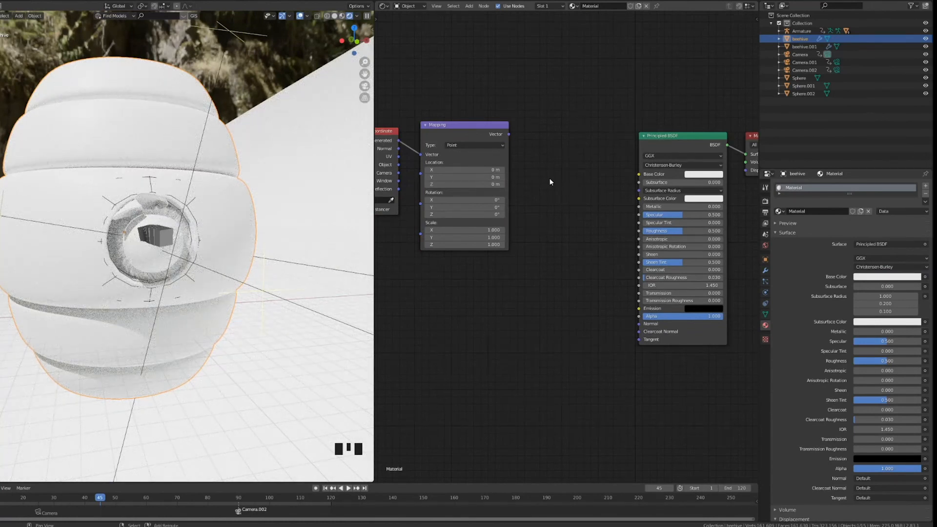
Step: Add a ColorRamp node between the Mapping node and the Principled BSDF, linking the mapping vector to Fac and the ramp's color to Base Color
key(shift+a)
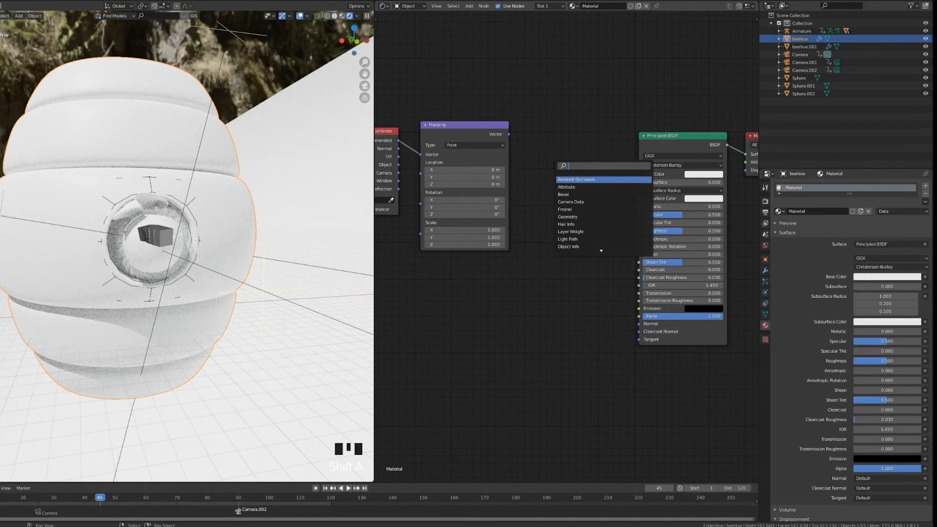
text(color ramp)
click(516, 154)
drag(521, 196, 526, 192)
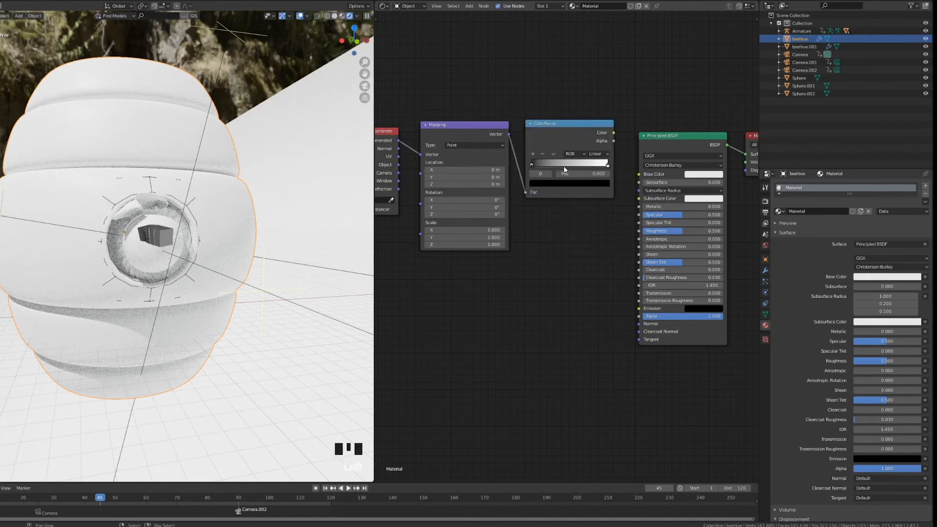
drag(630, 170, 638, 175)
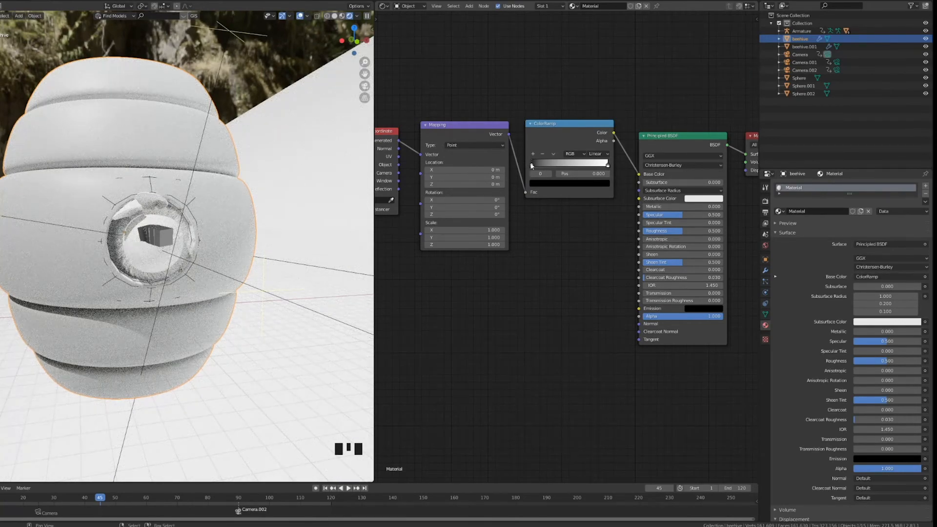
Step: Color the ramp's first stop golden orange and its last stop lighter yellow, and check the beehive through the camera
click(551, 184)
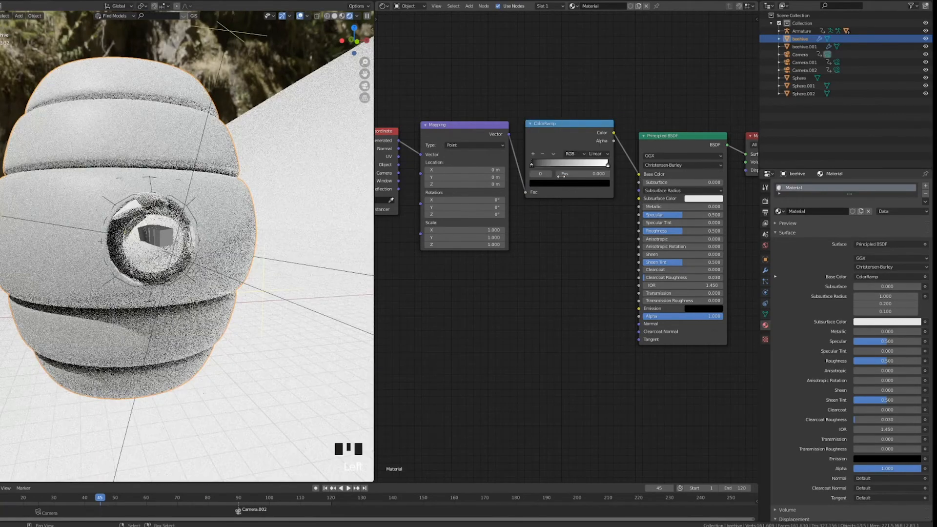
click(571, 184)
drag(592, 123, 592, 82)
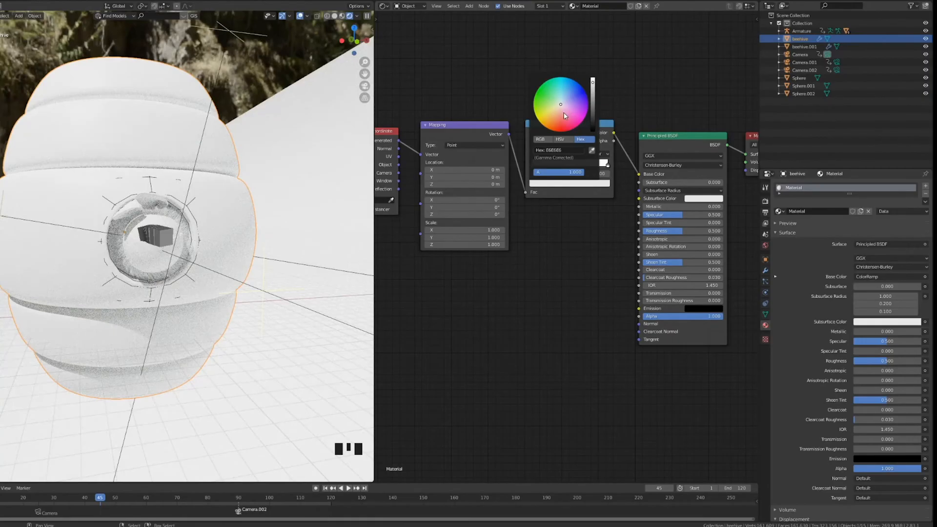
drag(563, 113, 544, 121)
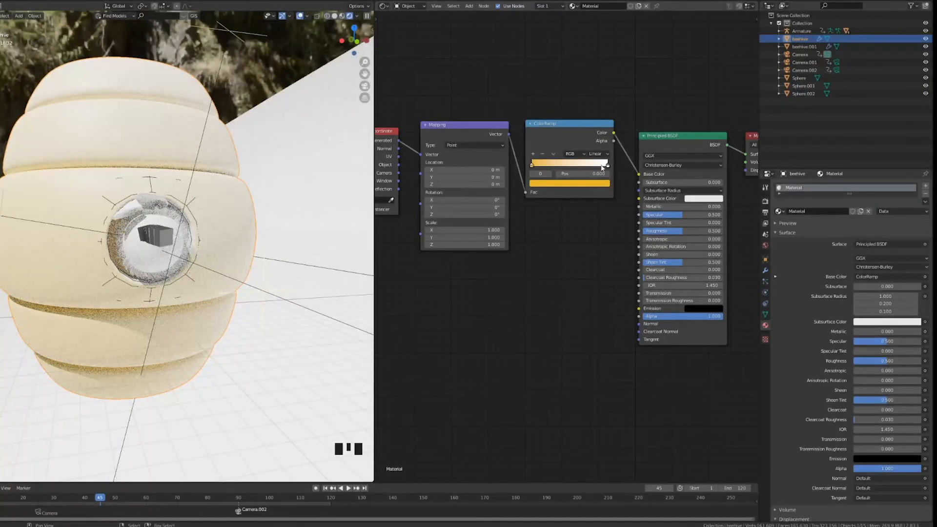
click(607, 166)
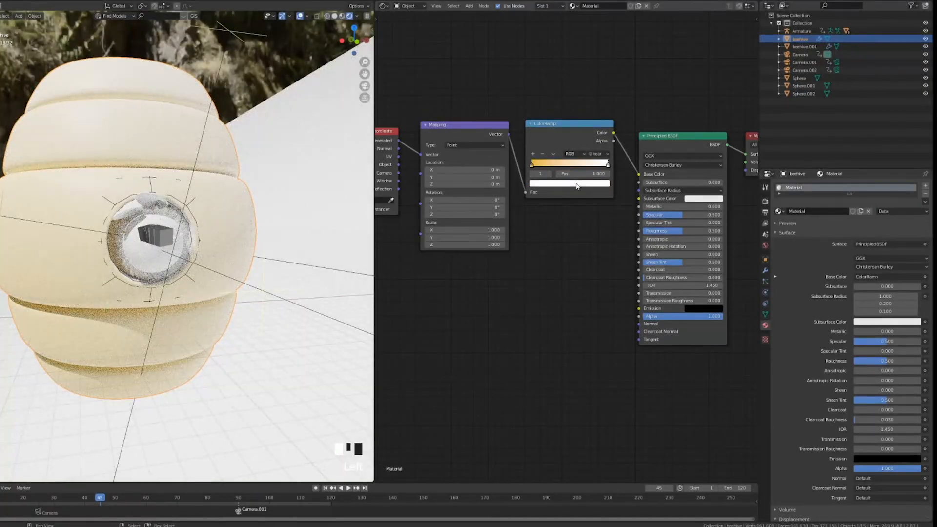
click(577, 184)
drag(561, 114, 548, 117)
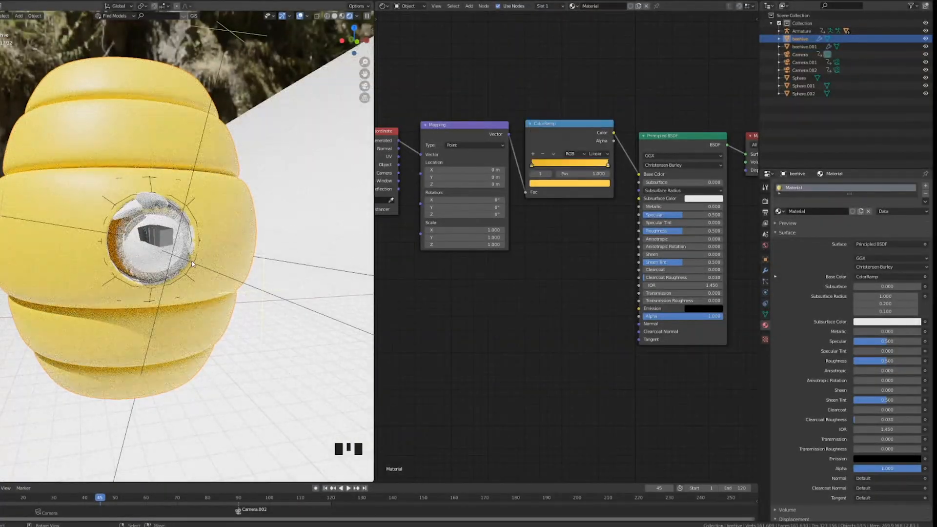
key(KP_0)
scroll(191, 263, up, 4)
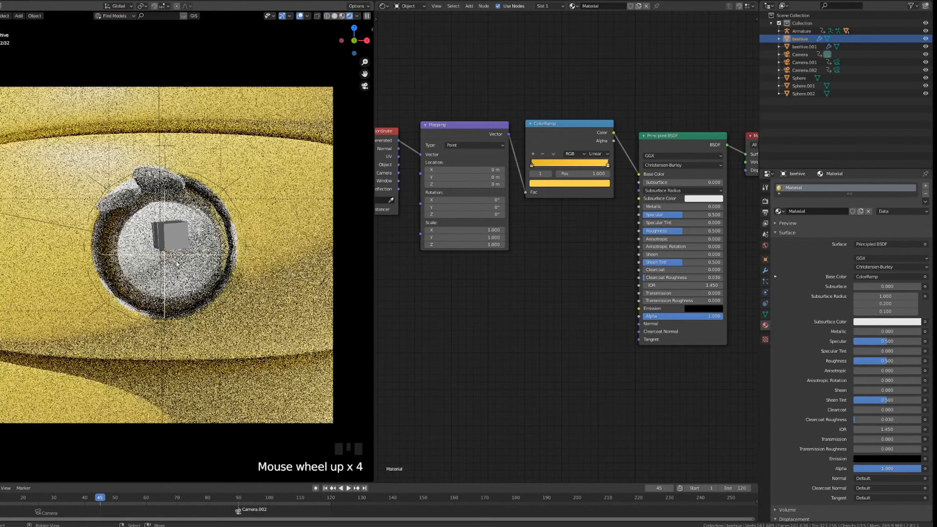
scroll(131, 254, down, 2)
middle_drag(132, 255, 161, 244)
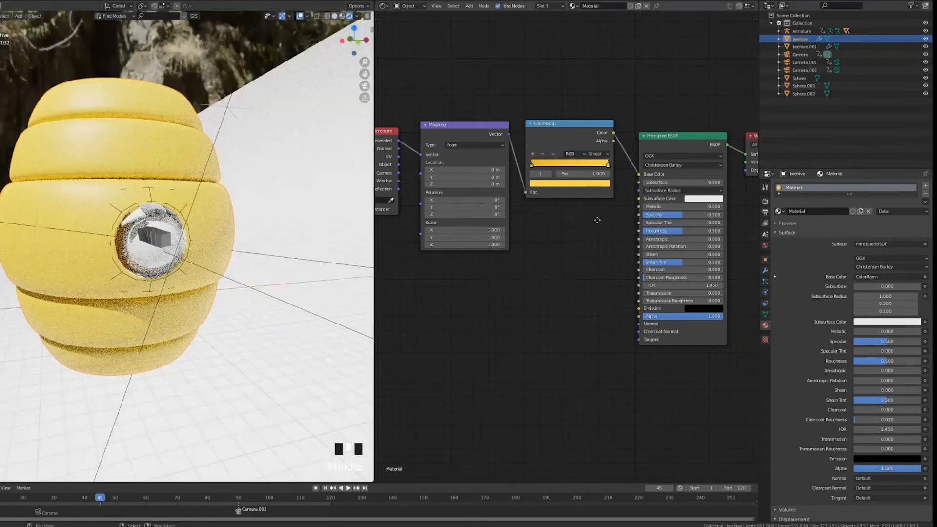
Step: Try the beehive shader's roughness at both extremes and set it to 0.400
middle_drag(606, 209, 522, 201)
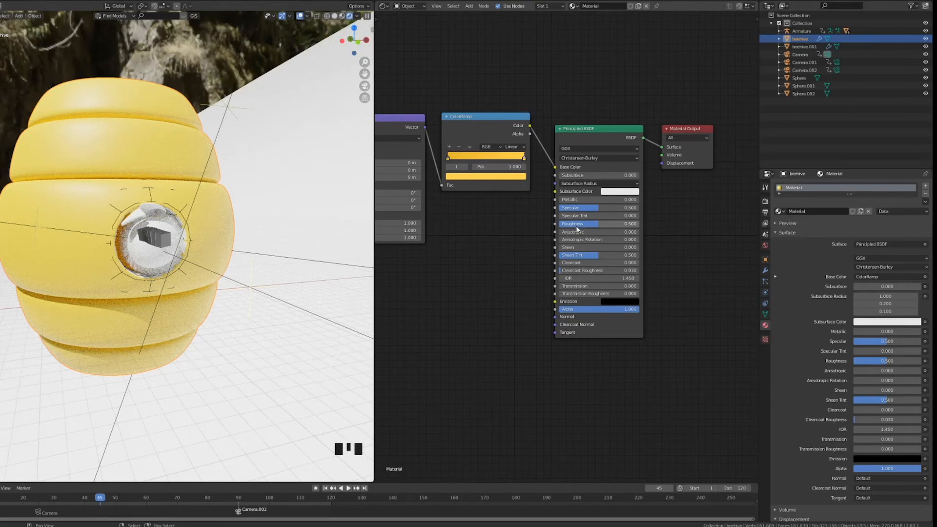
drag(605, 224, 561, 225)
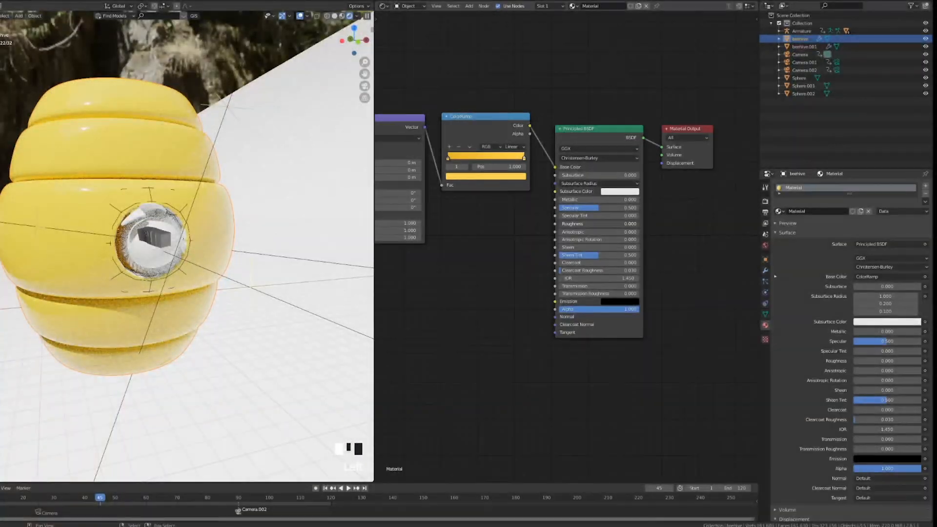
drag(561, 225, 637, 224)
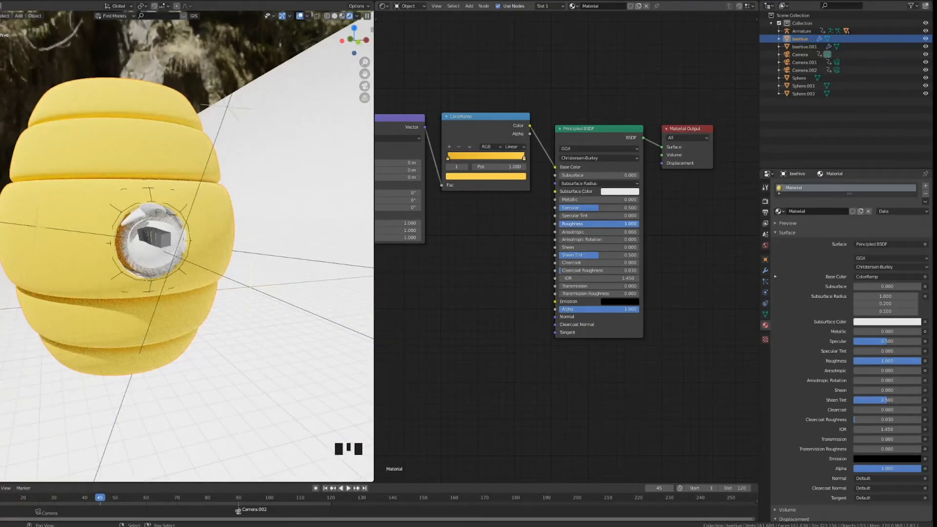
drag(637, 224, 591, 225)
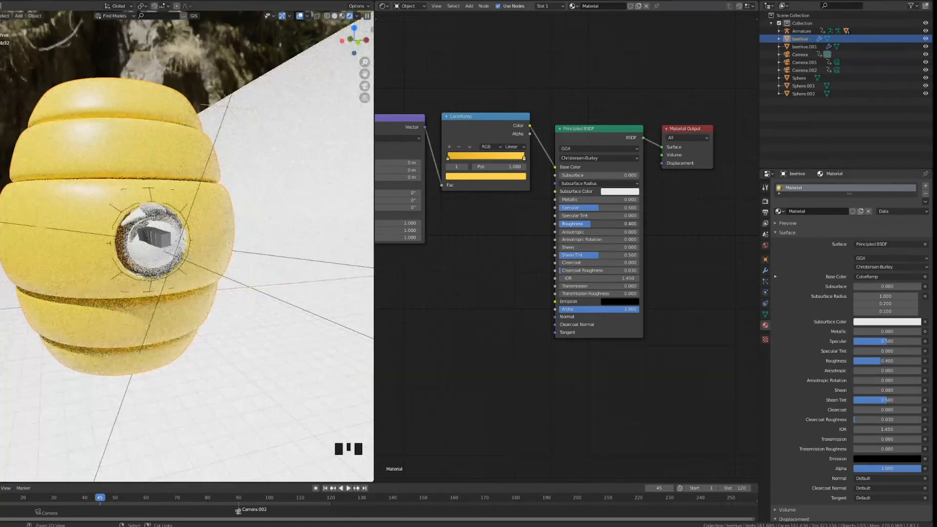
Step: Set the beehive shader's specular to 0.700 and its specular tint to 0.600
middle_drag(102, 112, 89, 106)
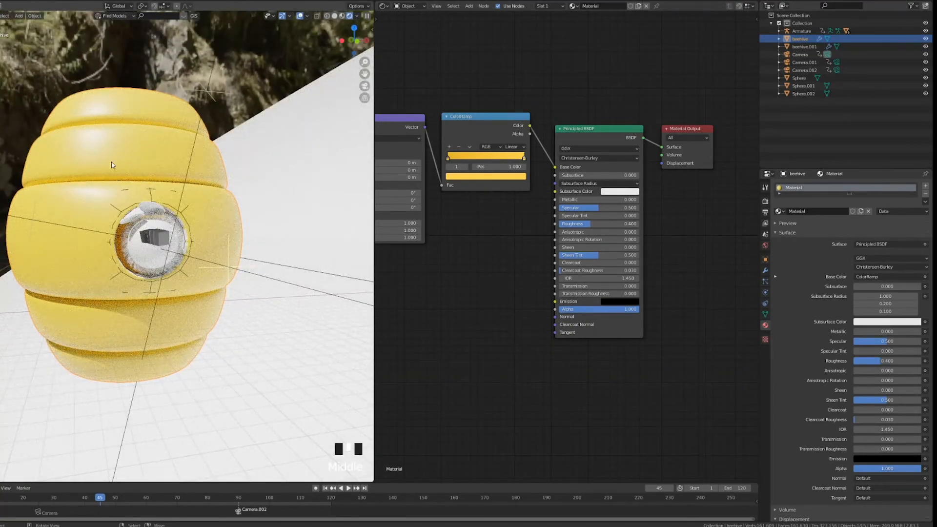
mouse_move(595, 207)
mouse_down()
mouse_move(628, 207)
mouse_move(596, 207)
mouse_up()
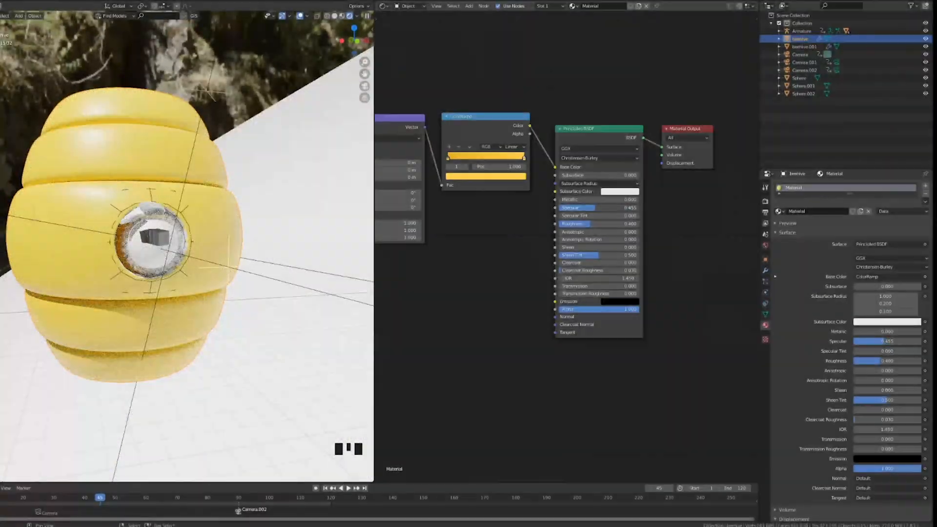
drag(595, 207, 615, 207)
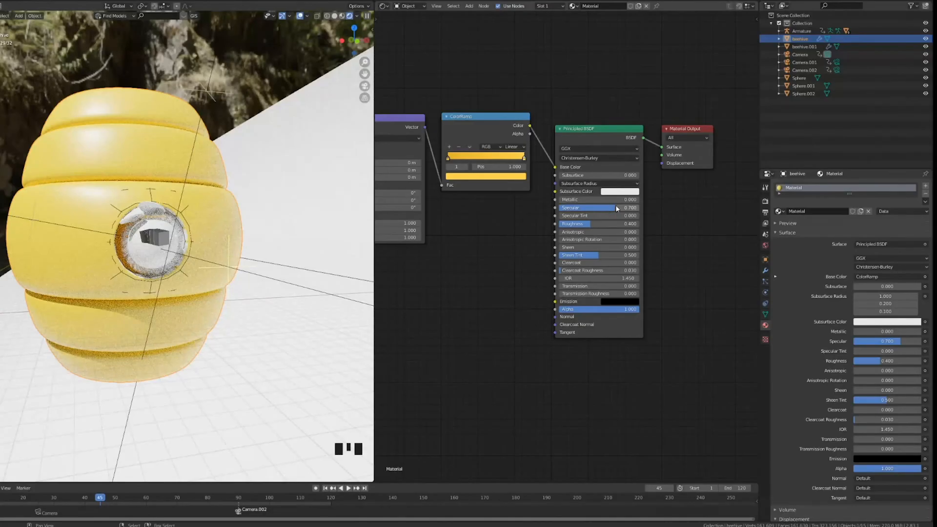
drag(586, 215, 626, 215)
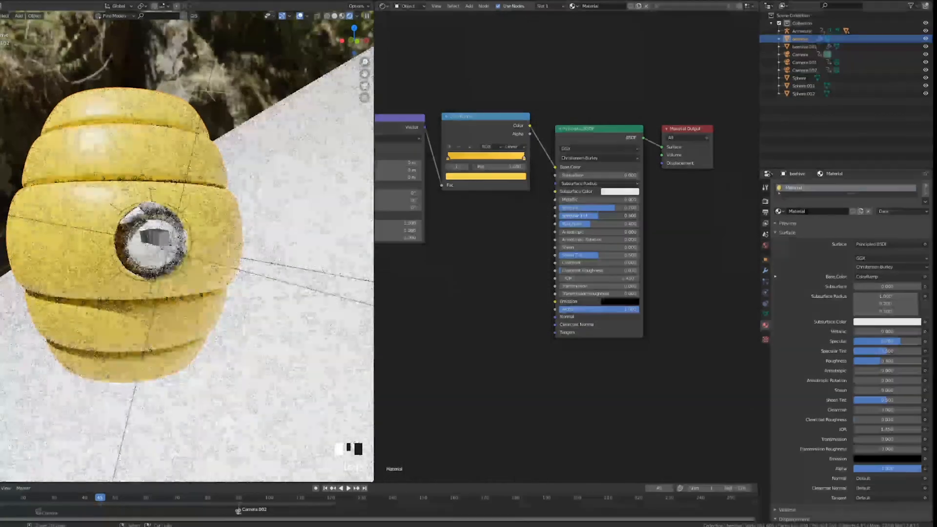
mouse_move(626, 215)
ctrl+mouse_down()
mouse_move(658, 215)
mouse_move(626, 216)
mouse_move(642, 215)
mouse_move(634, 216)
ctrl+mouse_up()
Step: Add a Noise Texture node in the empty area below the Mapping node
middle_drag(363, 250, 342, 253)
scroll(488, 231, down, 3)
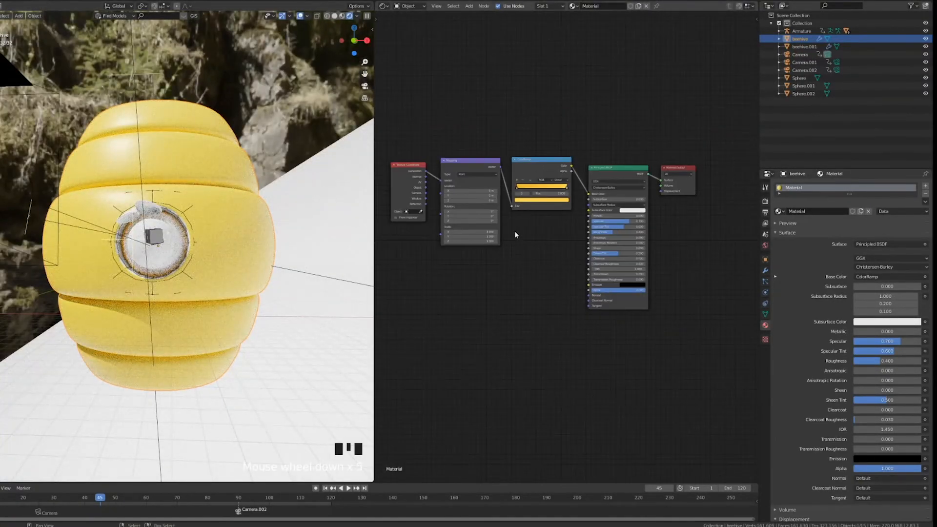
scroll(514, 230, up, 1)
scroll(527, 253, up, 1)
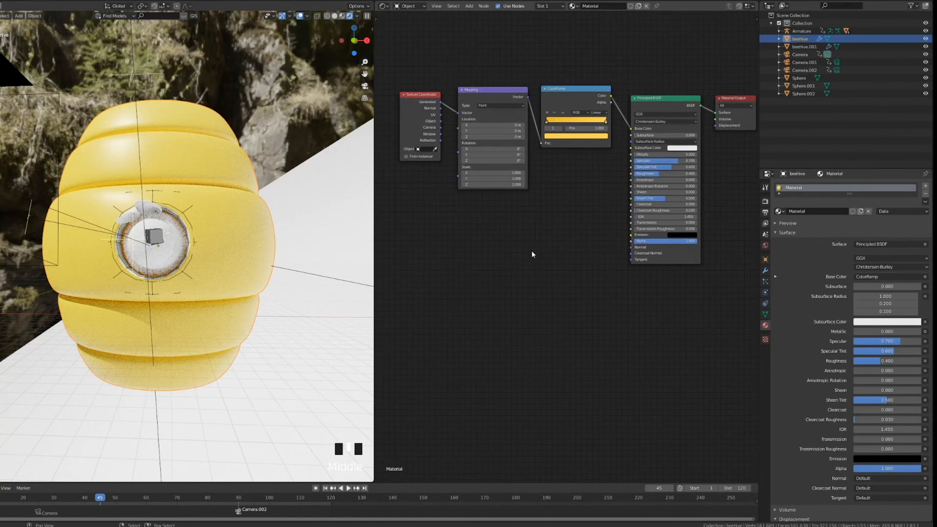
key(shift+a)
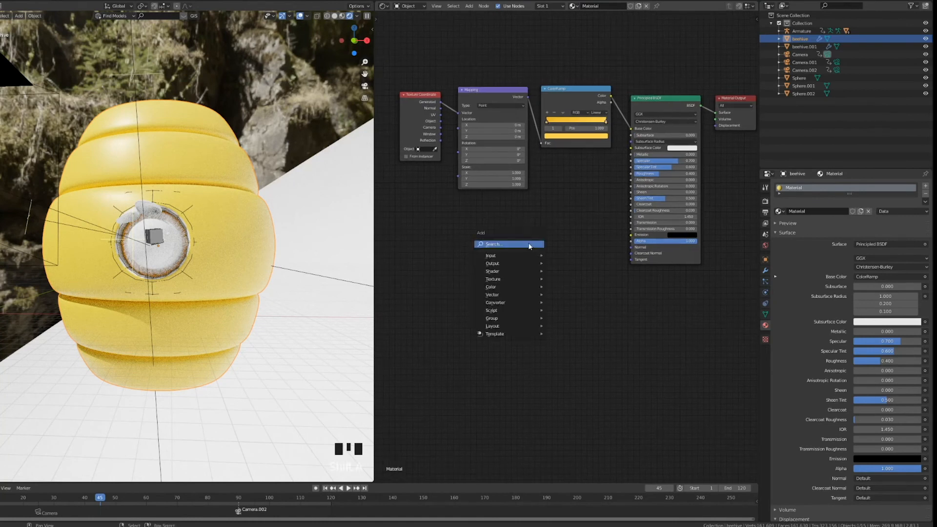
click(529, 243)
text(no)
key(Return)
click(547, 225)
Step: Add a Bump node, link it to the Principled BSDF's Normal input and feed its Height from the Noise Texture's Fac output
key(shift+a)
click(548, 226)
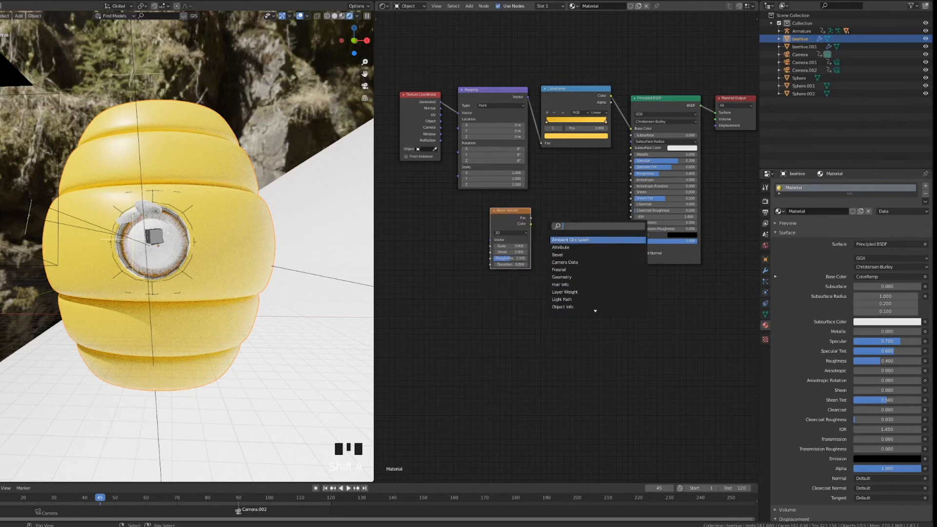
text(bump)
key(Return)
click(595, 223)
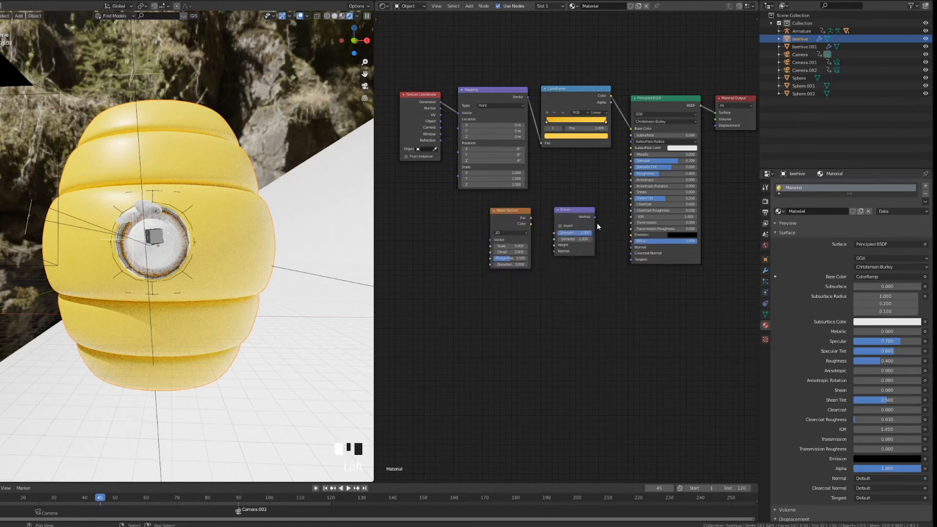
drag(635, 250, 633, 248)
drag(553, 248, 554, 245)
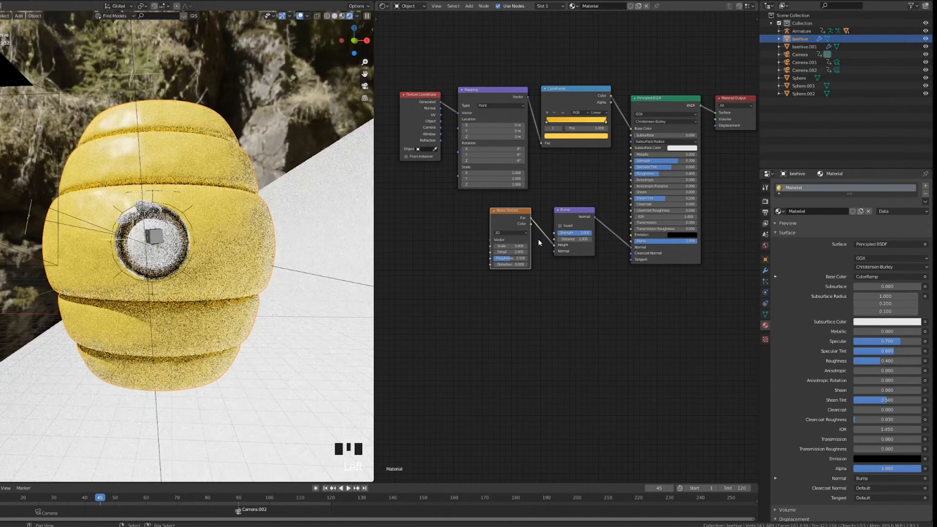
Step: Feed the Noise Texture's Vector input from the Generated coordinates and raise the noise's scale and detail
click(424, 100)
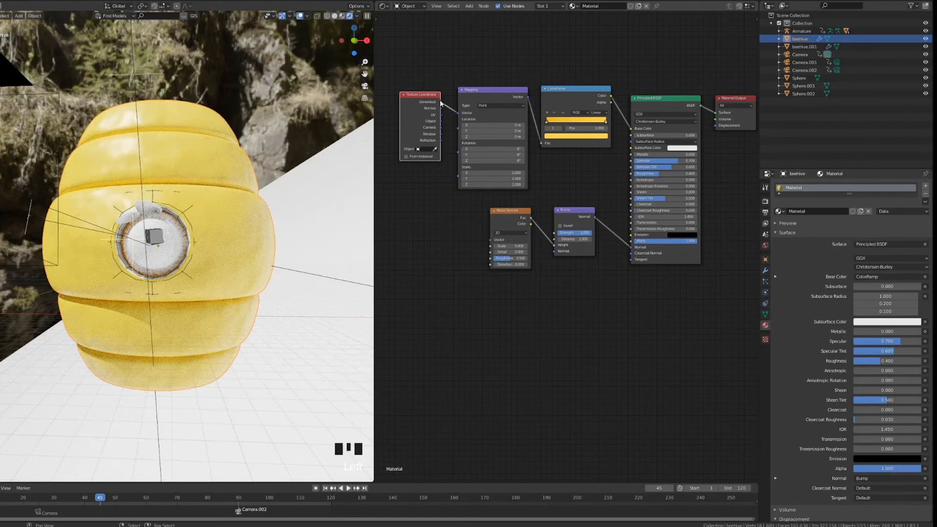
drag(489, 242, 533, 246)
key(ctrl+z)
Step: Reduce the Bump node's strength to almost zero and check the beehive's surface through the camera and from the side
middle_drag(244, 244, 288, 245)
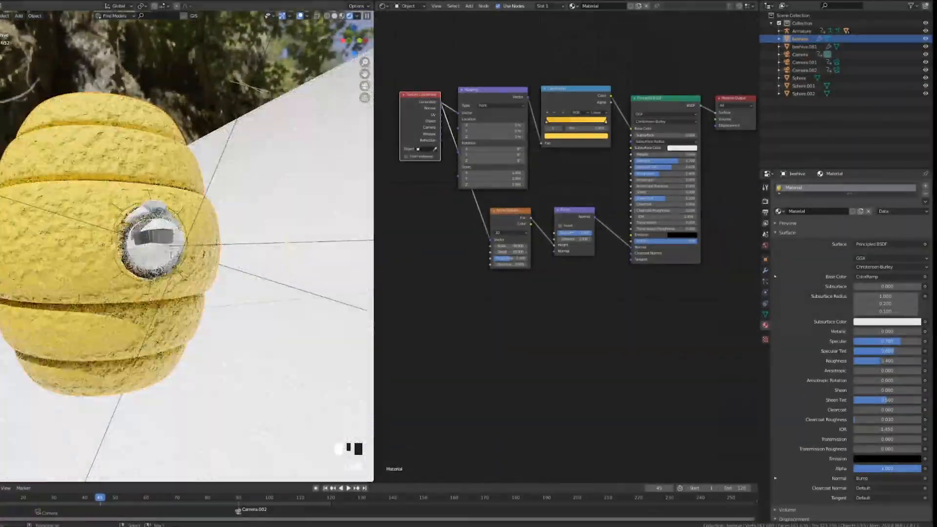
scroll(152, 255, up, 2)
middle_drag(152, 255, 337, 200)
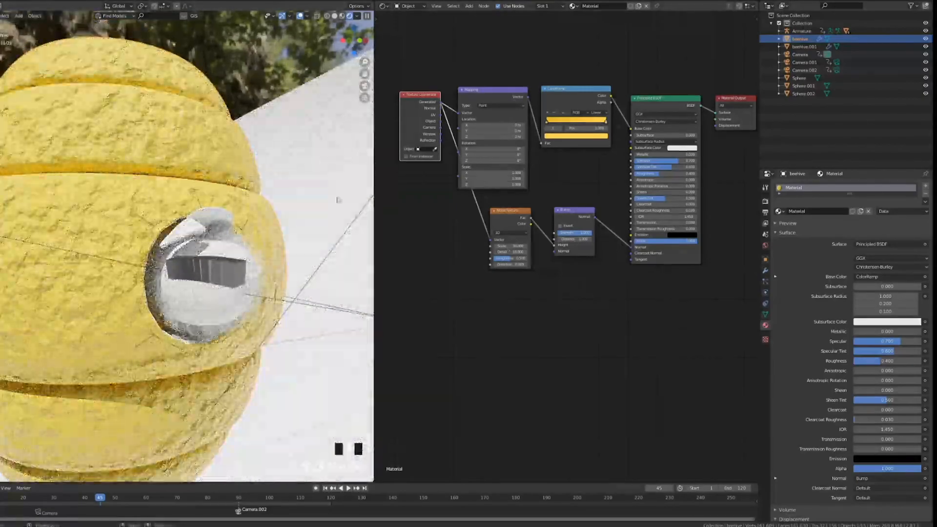
drag(589, 233, 559, 233)
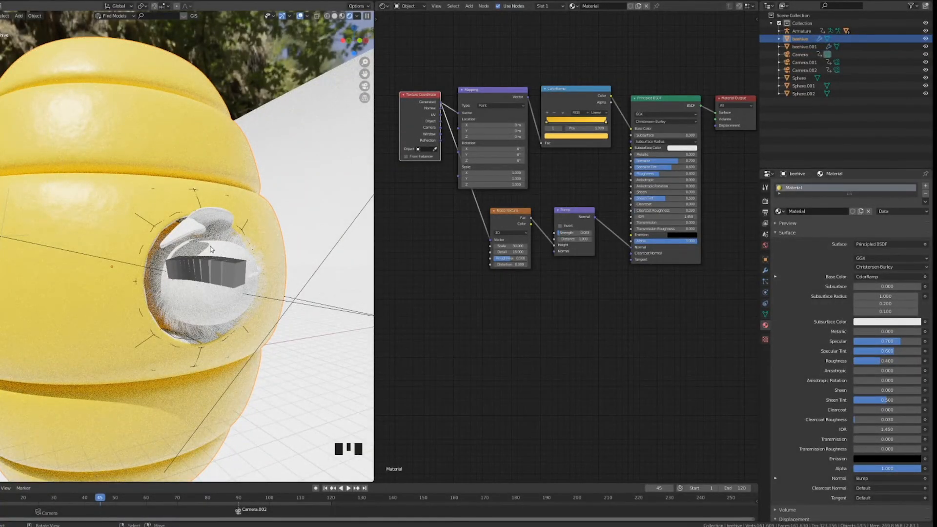
key(KP_0)
scroll(238, 228, up, 4)
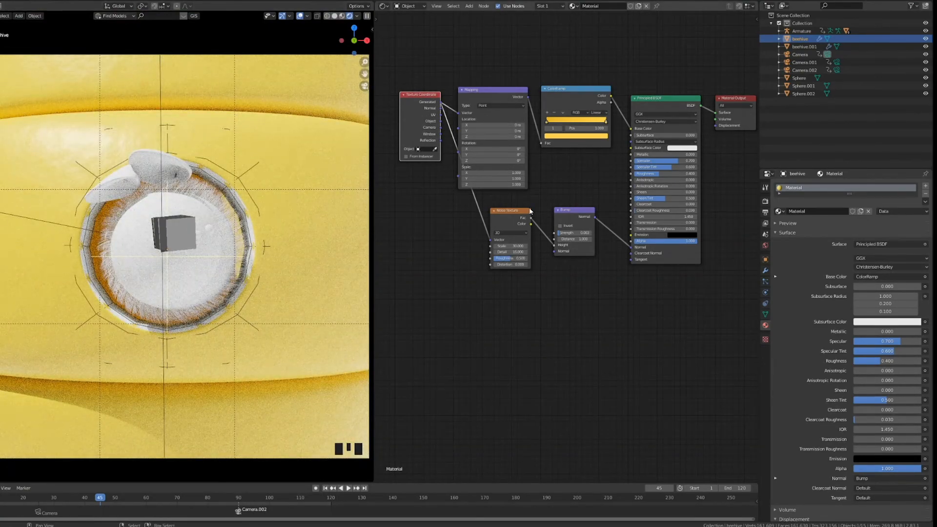
scroll(365, 228, down, 3)
middle_drag(342, 230, 175, 238)
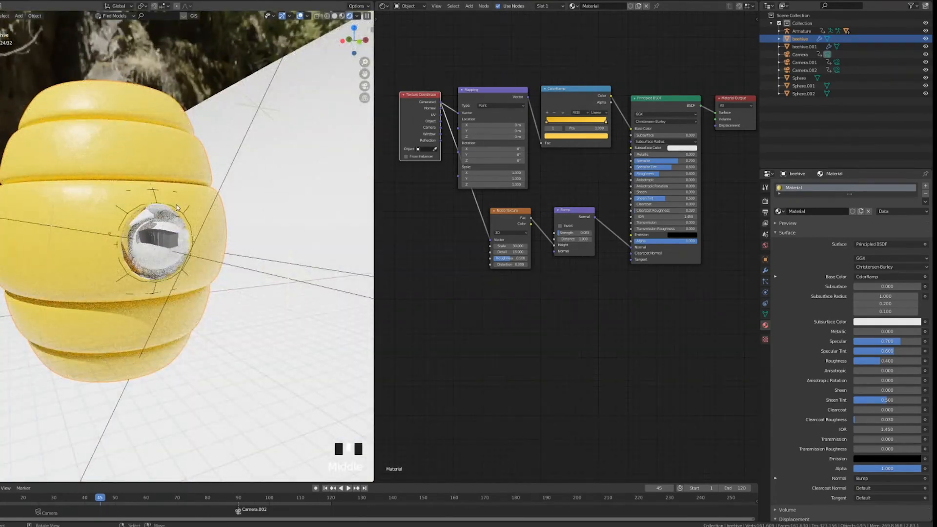
scroll(177, 227, up, 2)
scroll(282, 241, down, 4)
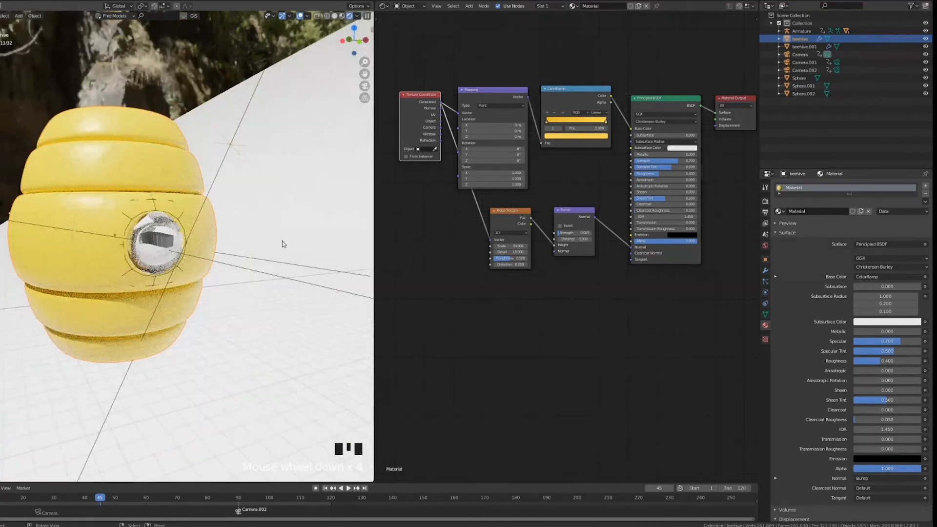
Step: Select the white backdrop behind the beehive, create a new material for it and name it "background"
right_click(282, 241)
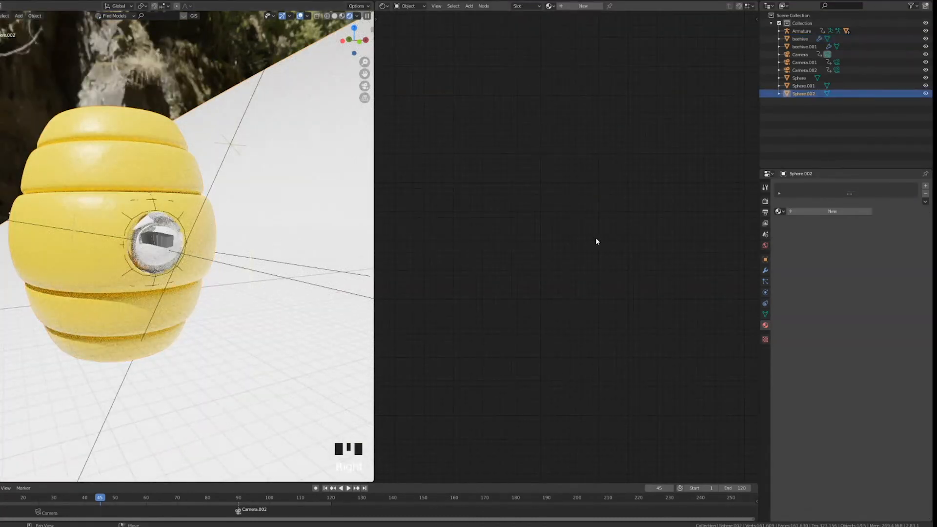
click(817, 213)
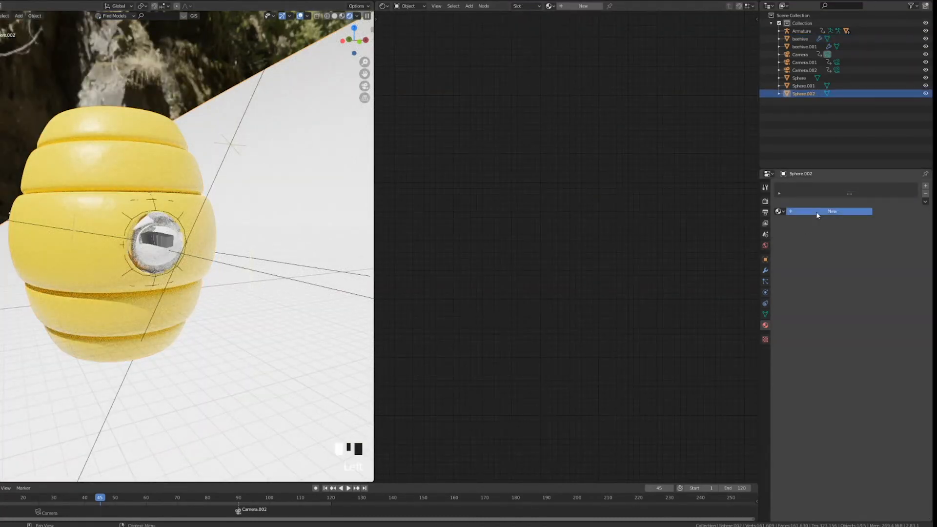
double_click(801, 188)
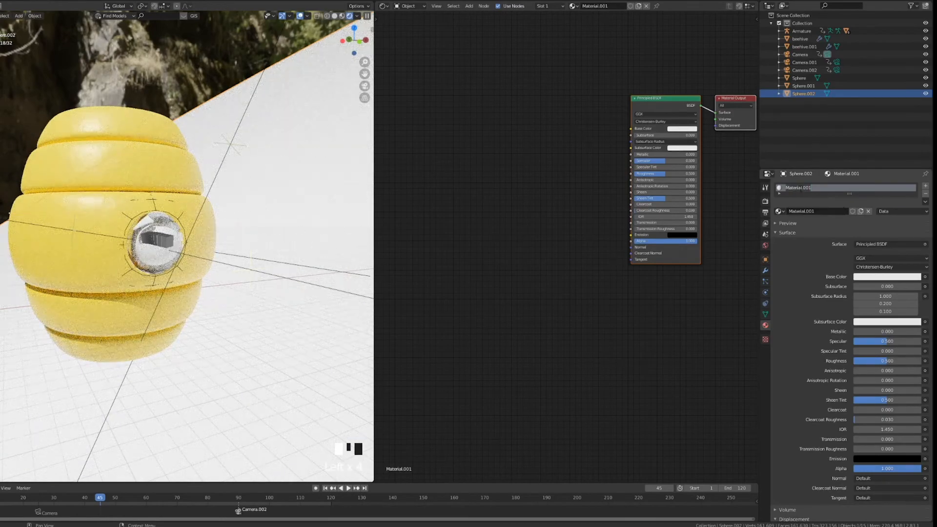
text(background)
key(Return)
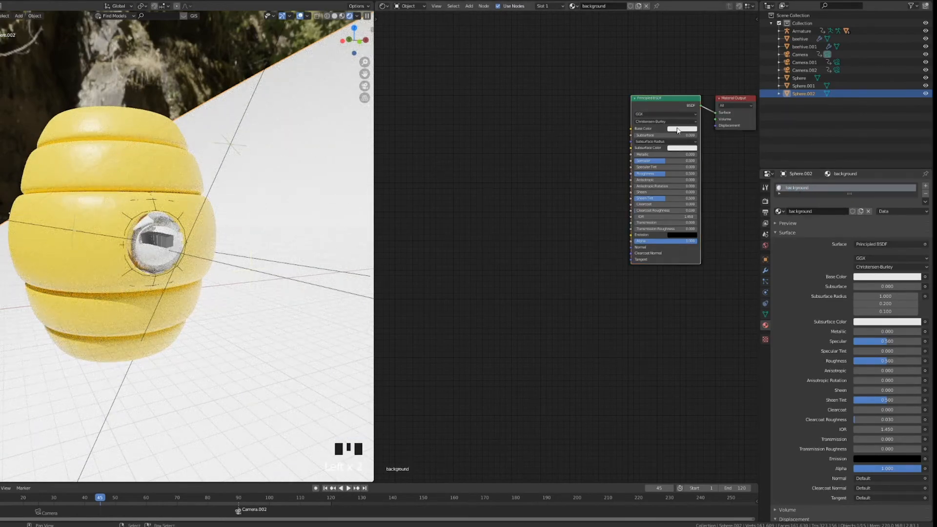
Step: Set the background material's base color to a salmon orange and check it through the camera
click(679, 129)
drag(691, 71, 690, 79)
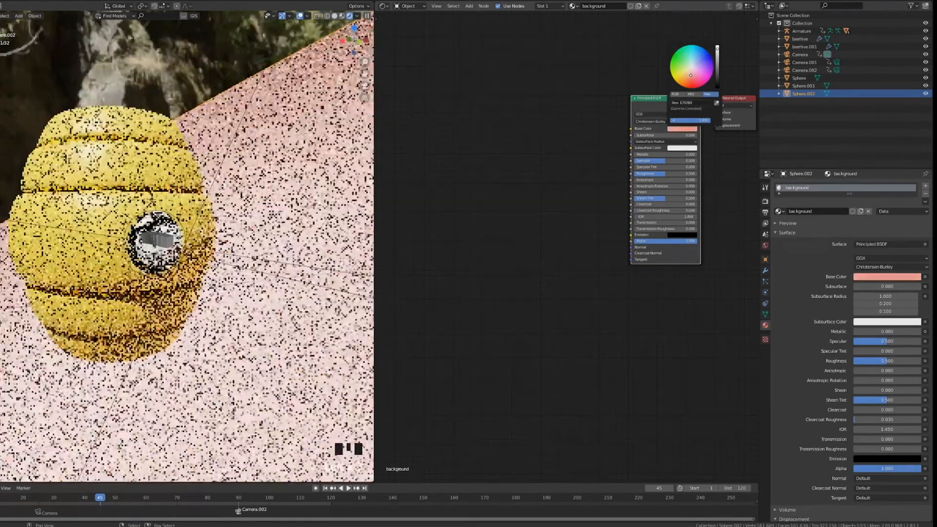
drag(691, 79, 689, 79)
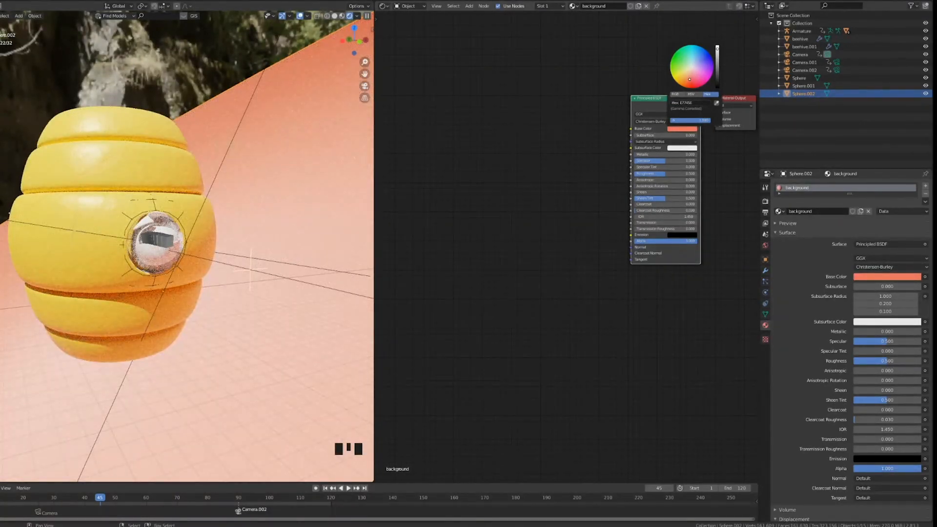
key(KP_0)
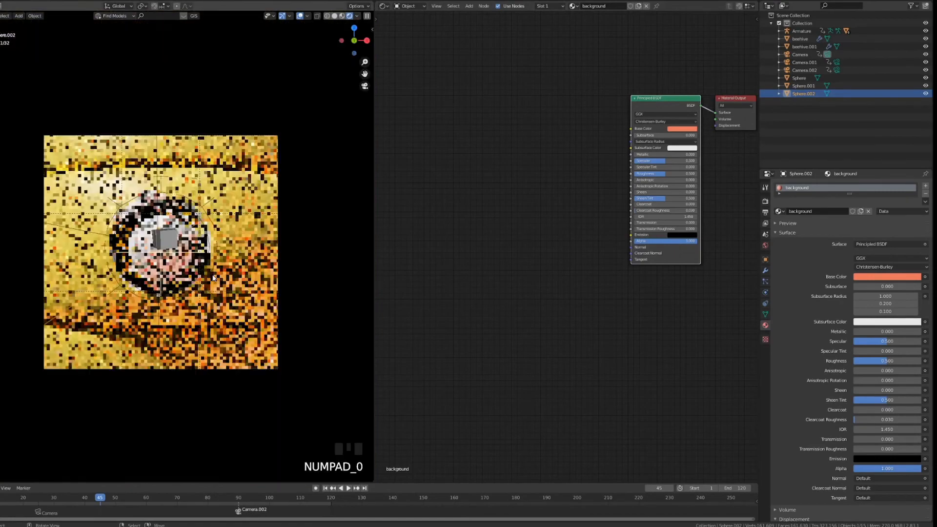
scroll(204, 275, up, 2)
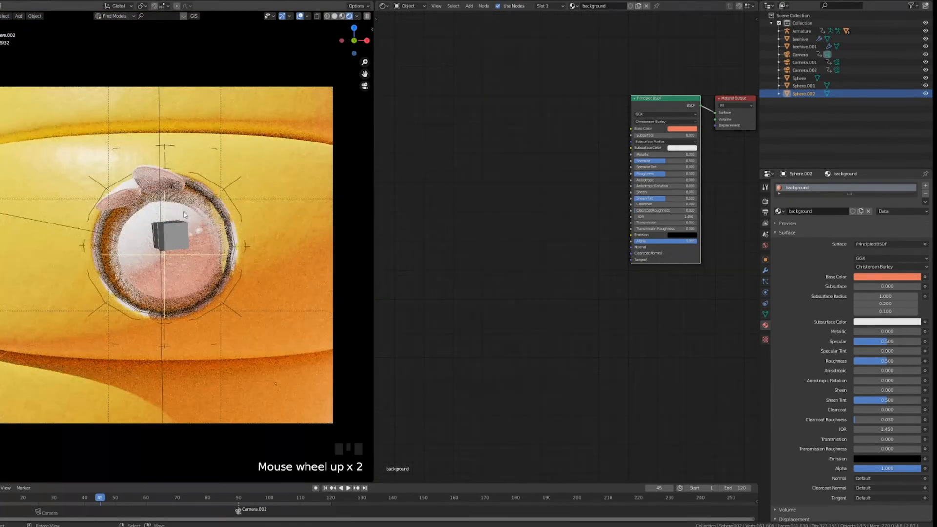
Step: Move to frame 53, select the bee's armature and turn off its In Front display
drag(40, 499, 126, 502)
middle_drag(164, 292, 220, 293)
scroll(170, 293, up, 2)
right_click(175, 249)
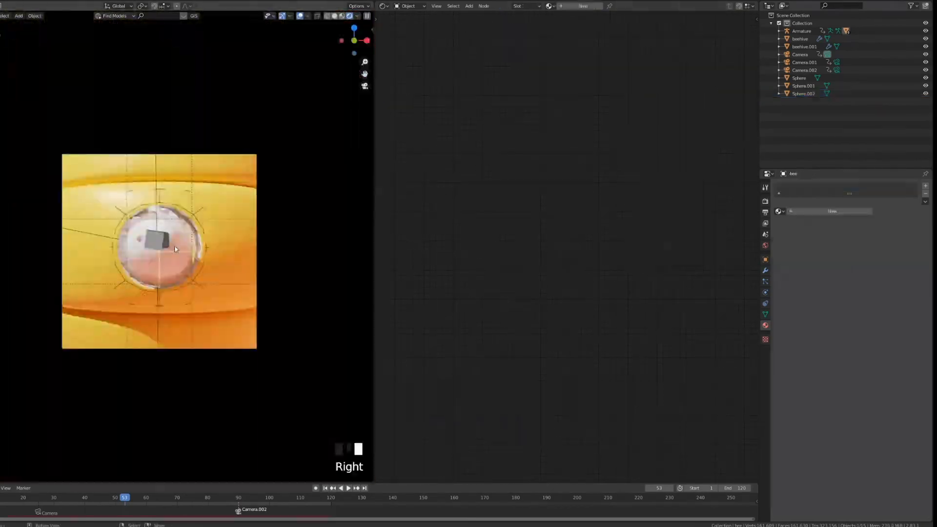
scroll(198, 248, up, 3)
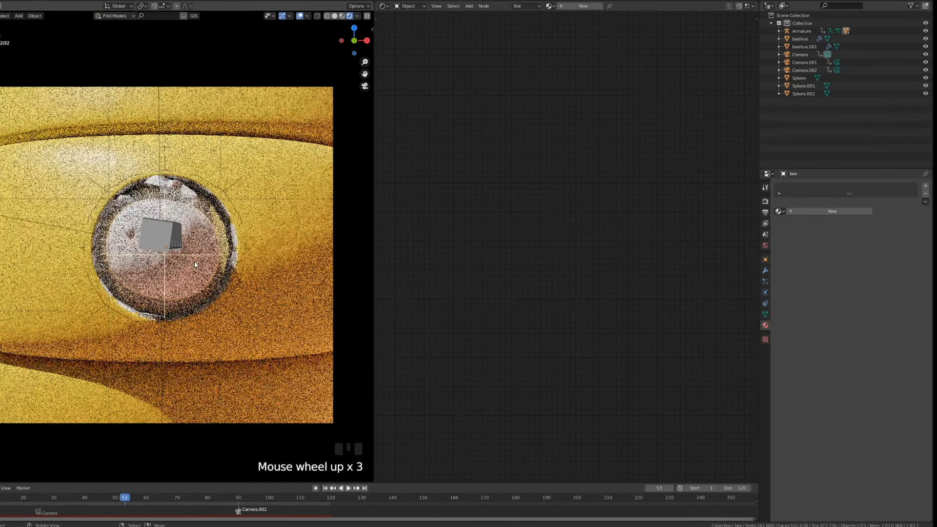
middle_drag(241, 257, 209, 248)
right_click(209, 248)
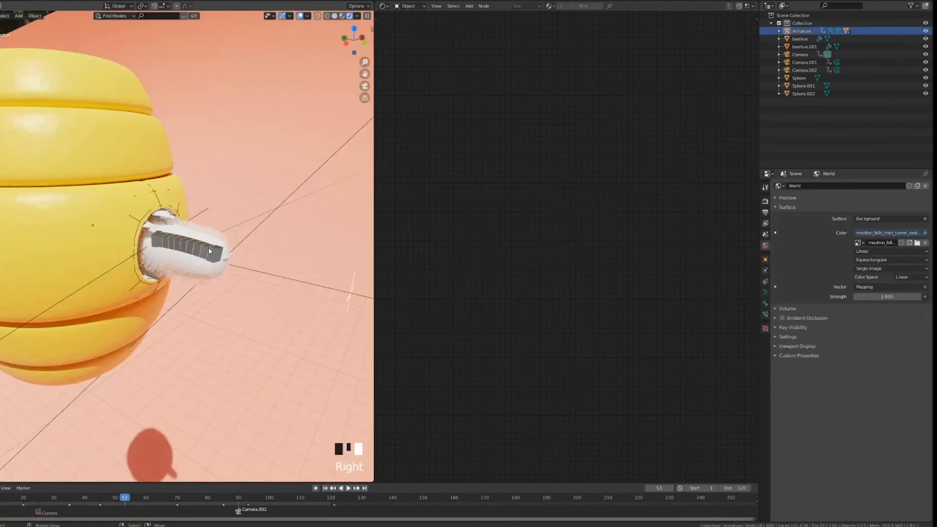
click(766, 291)
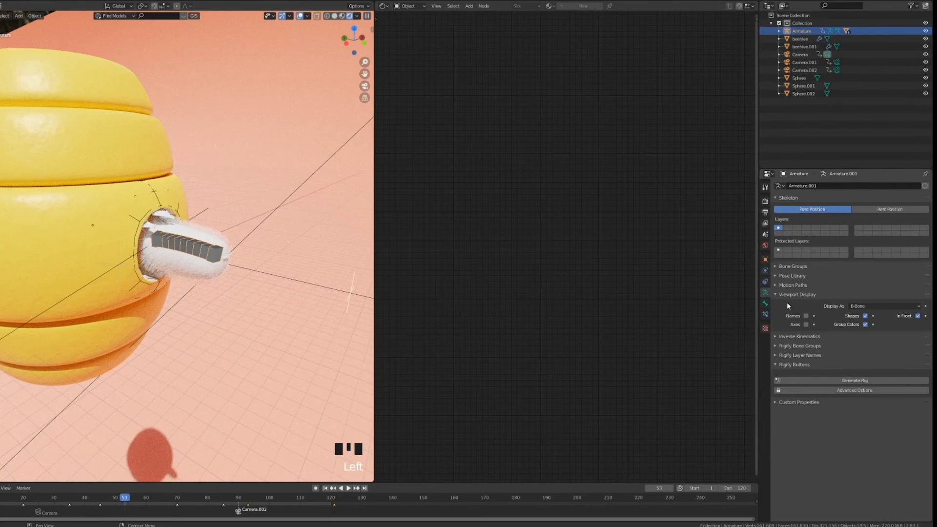
click(917, 316)
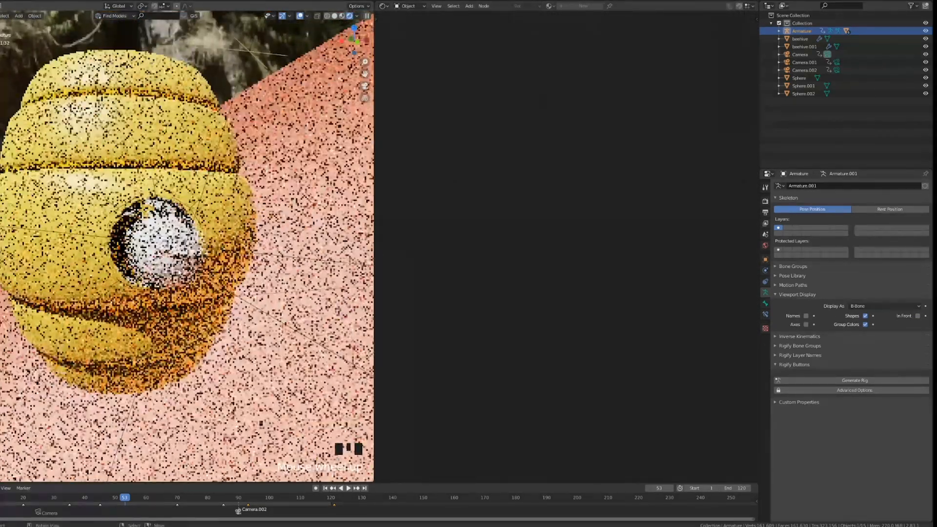
Step: Select the furry bee body, create a new material for it and name it "bee"
scroll(171, 238, up, 2)
right_click(171, 237)
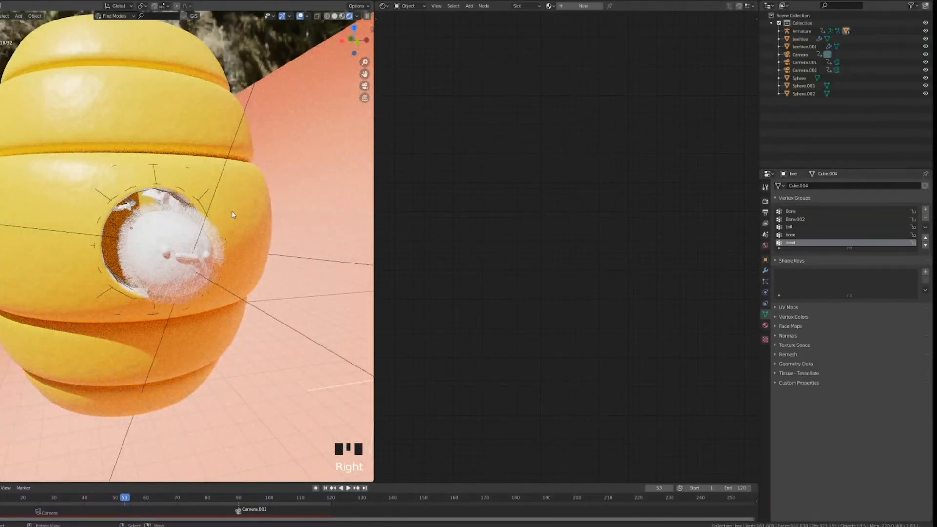
click(765, 325)
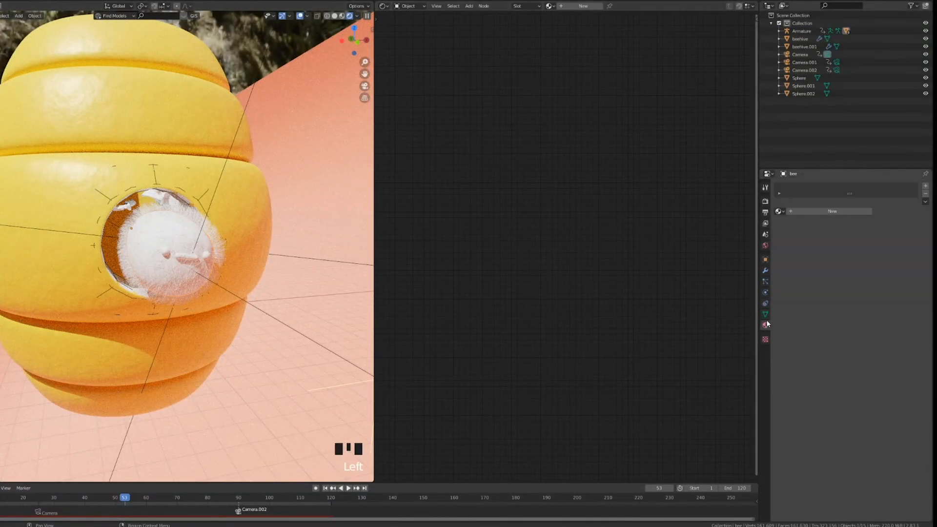
click(810, 209)
triple_click(803, 189)
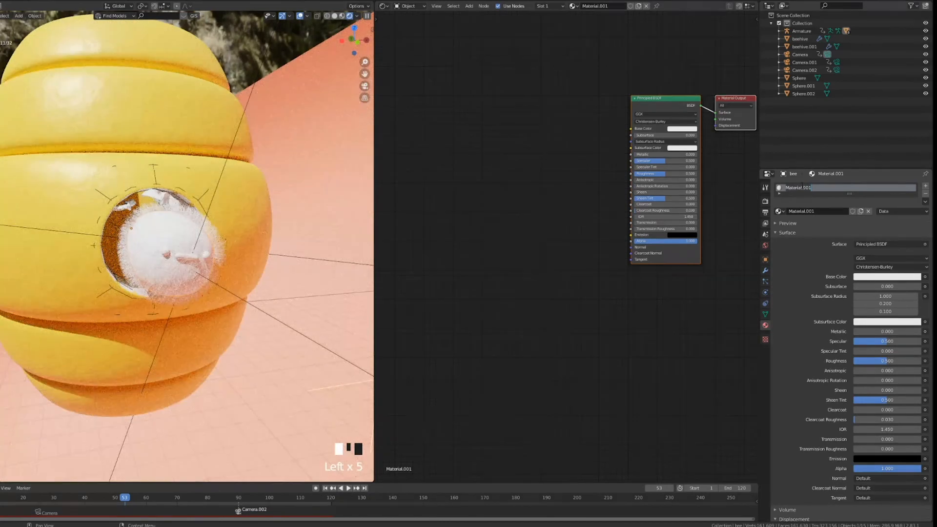
text(bee)
key(Return)
Step: Add a Hair Info node to the bee material, well ahead of the Principled BSDF
middle_drag(575, 147, 573, 160)
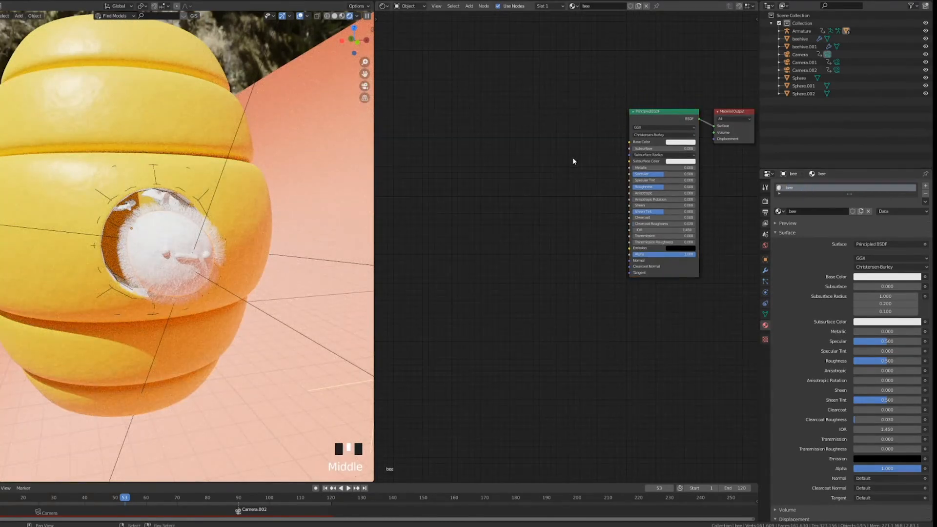
middle_drag(573, 161, 560, 183)
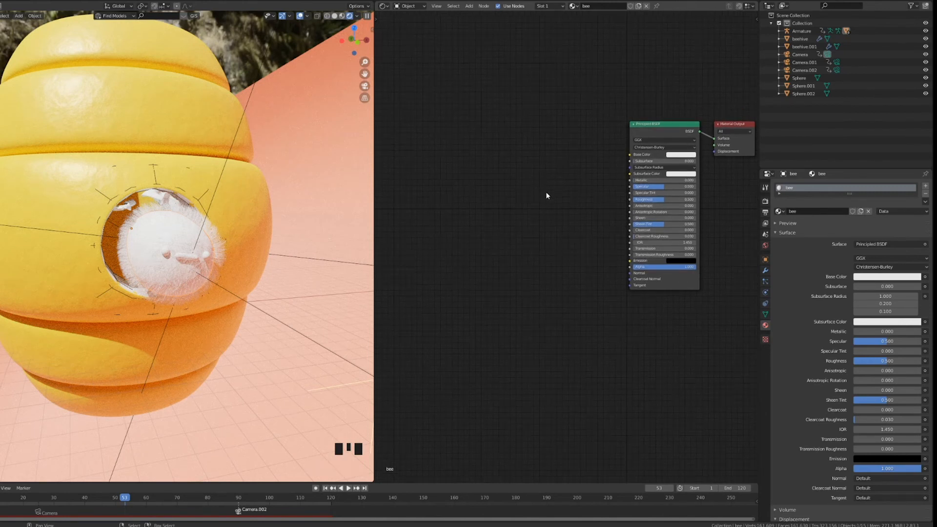
middle_drag(593, 179, 558, 180)
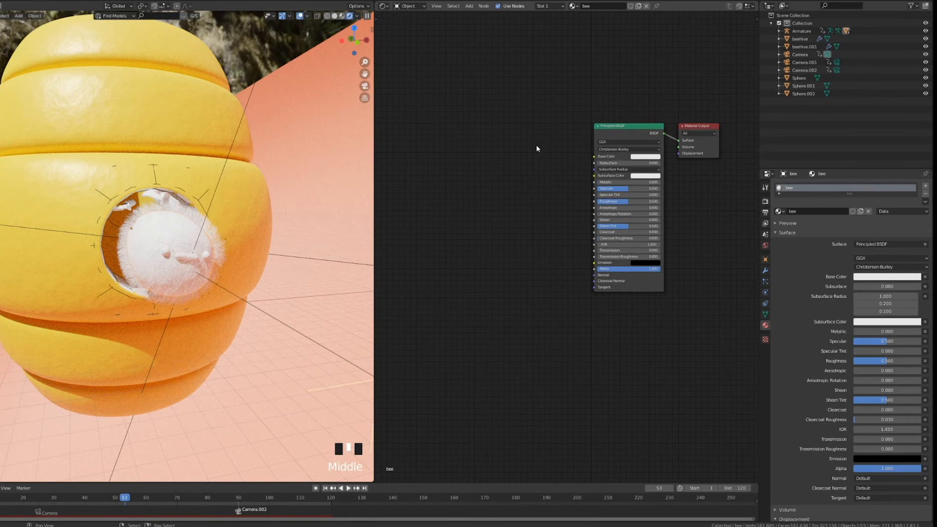
middle_drag(556, 142, 573, 153)
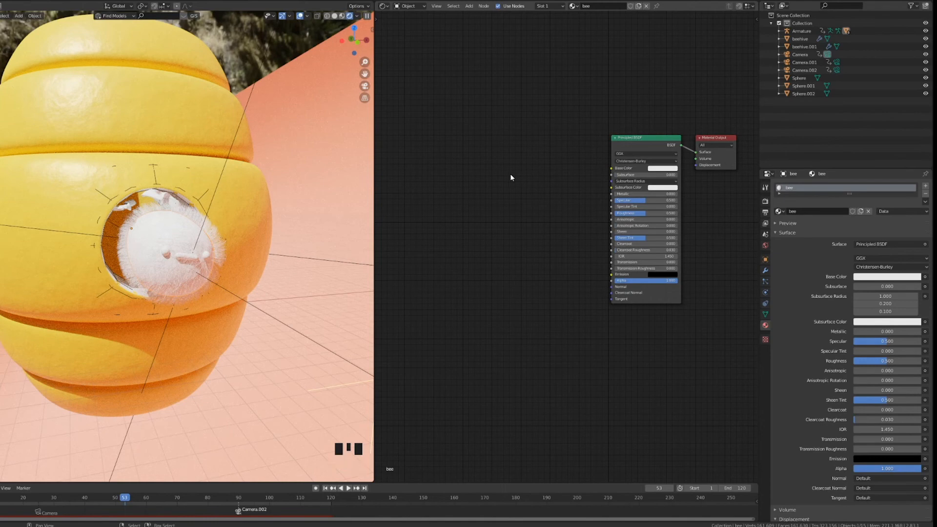
key(shift+a)
text(h)
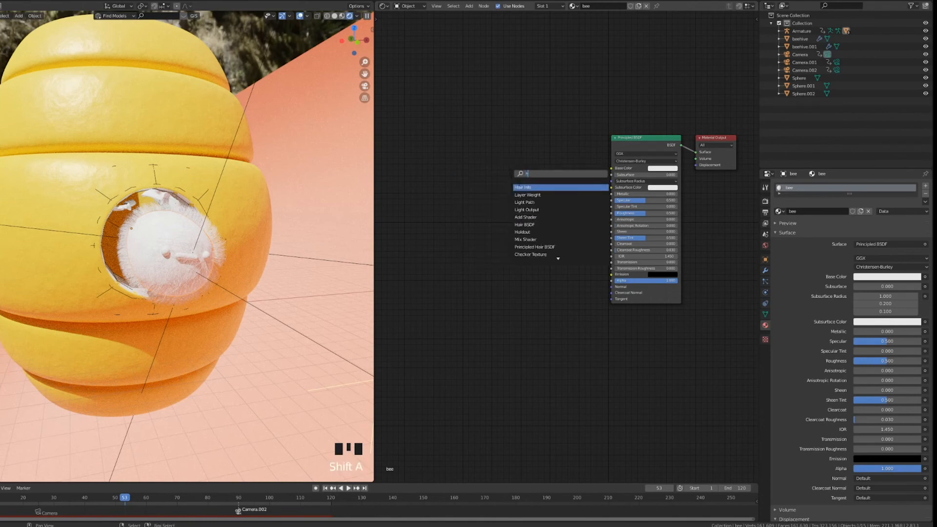
key(Return)
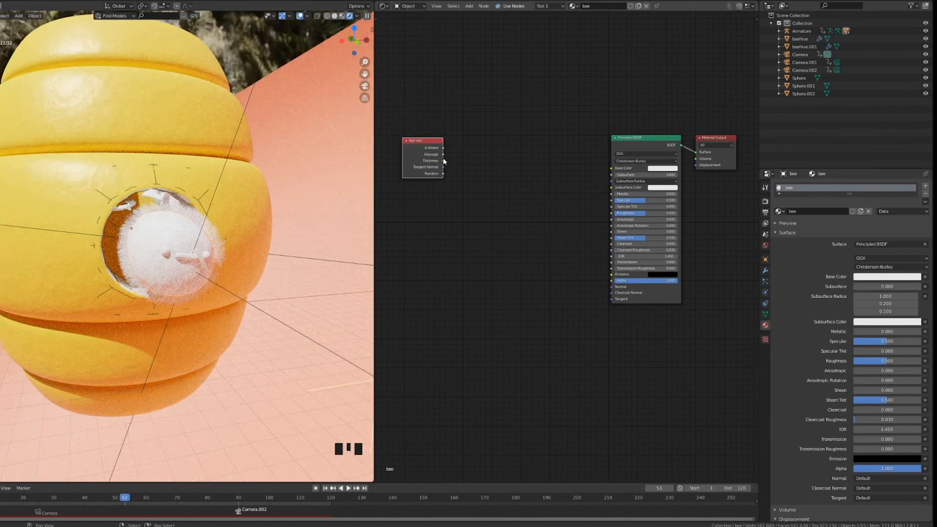
Step: Add a ColorRamp fed by Hair Info's Intercept output and link its color to the Principled BSDF's Base Color
key(shift+a)
text(col)
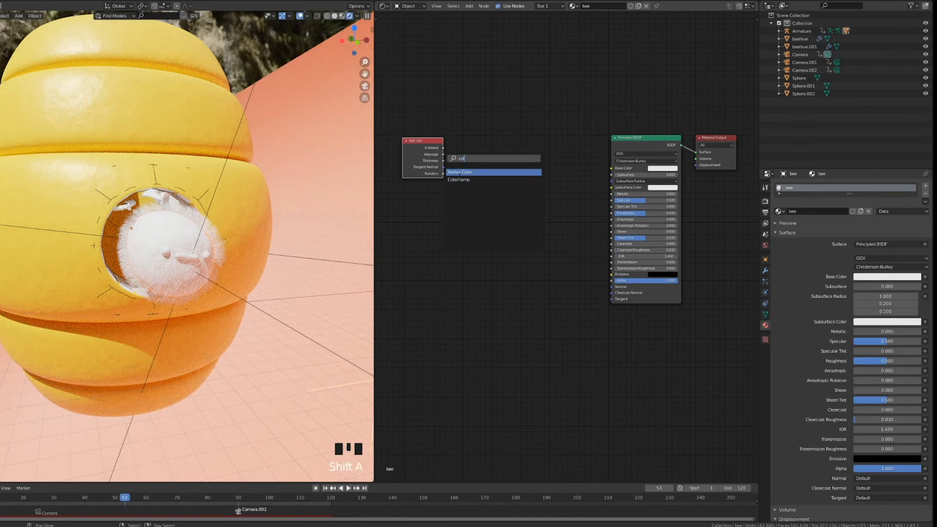
key(Down)
key(Return)
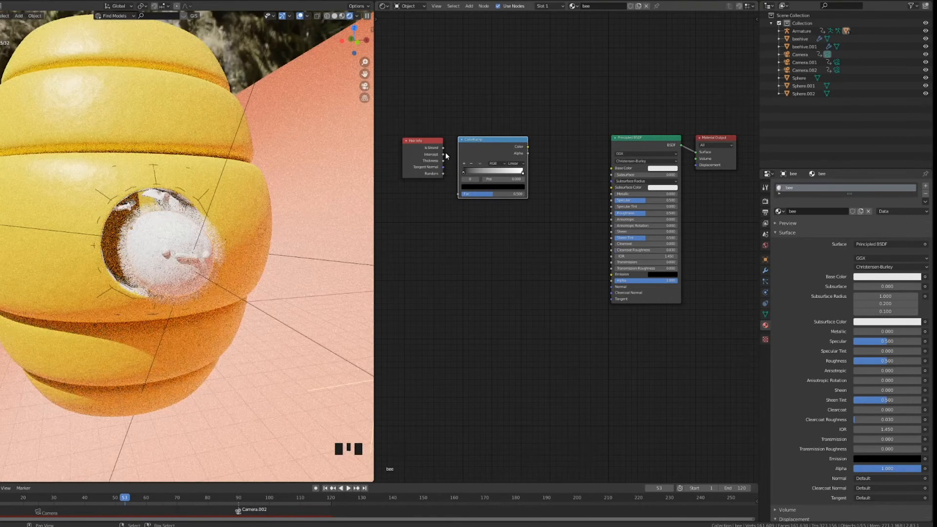
drag(443, 153, 457, 194)
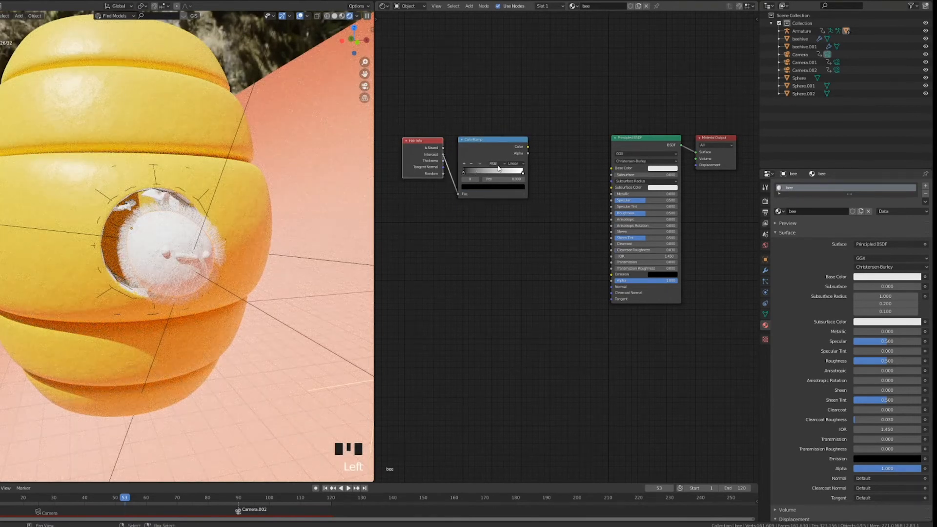
drag(527, 146, 553, 142)
drag(433, 141, 483, 139)
middle_drag(204, 251, 229, 238)
scroll(249, 243, up, 2)
Step: Copy the first stop's hex color from the beehive's ColorRamp and apply it, E6B72B, to the black stop of the bee's ColorRamp
middle_drag(500, 220, 462, 230)
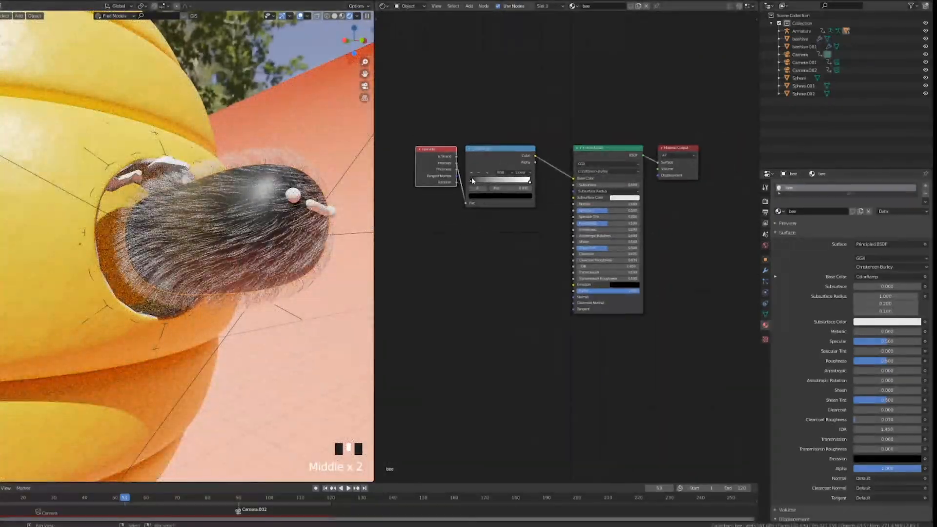
click(487, 196)
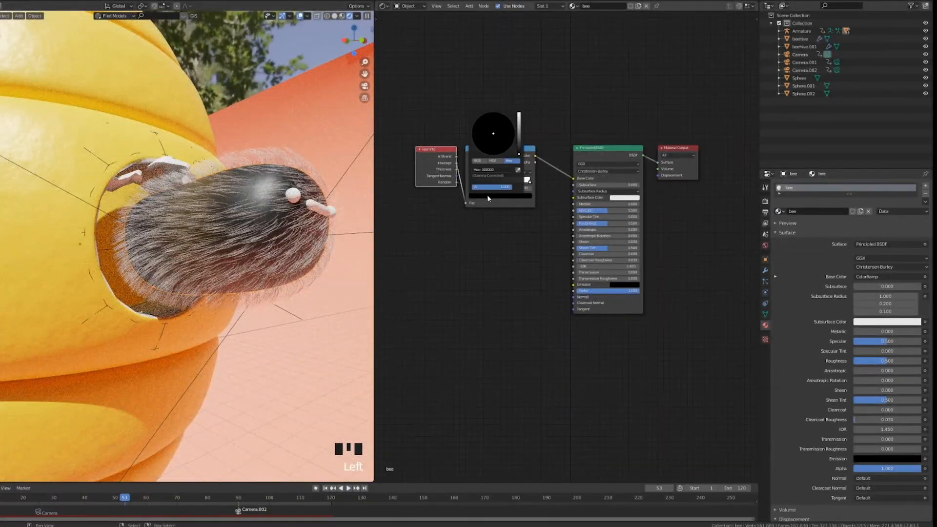
right_click(119, 140)
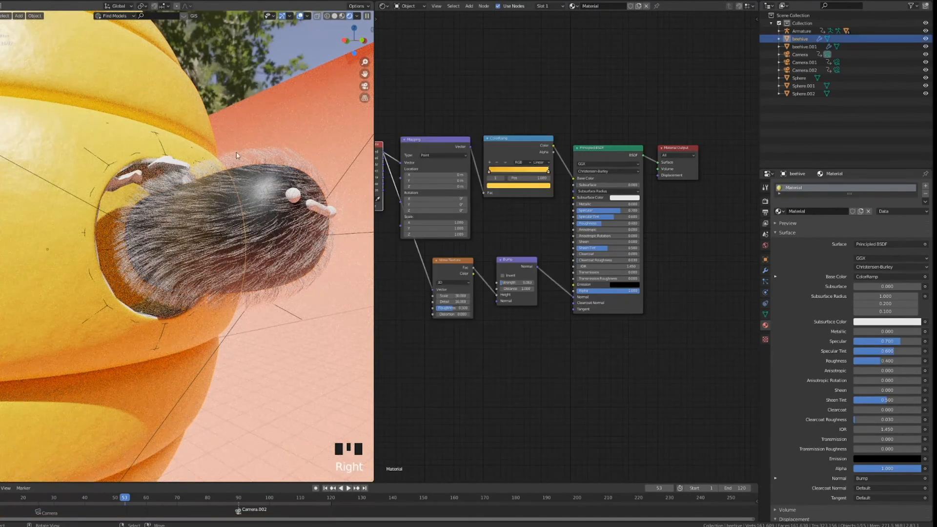
click(490, 173)
click(498, 185)
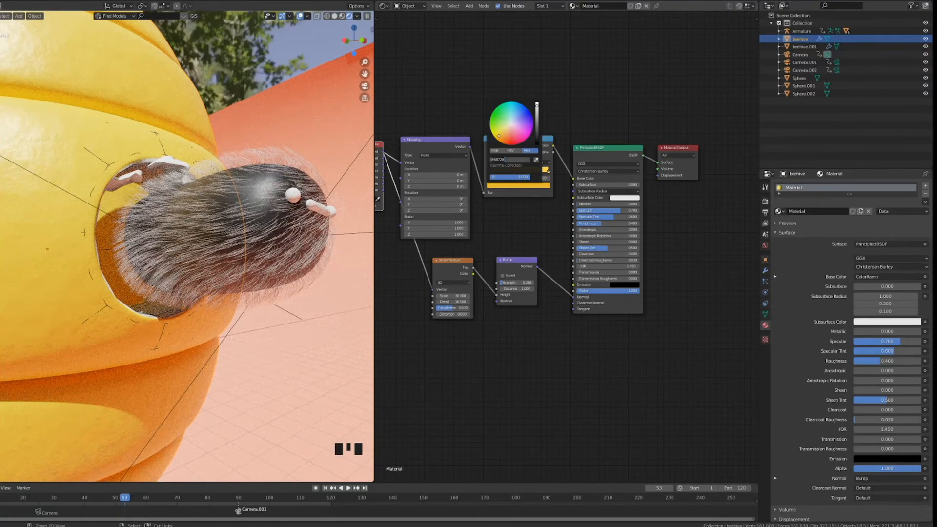
right_click(233, 175)
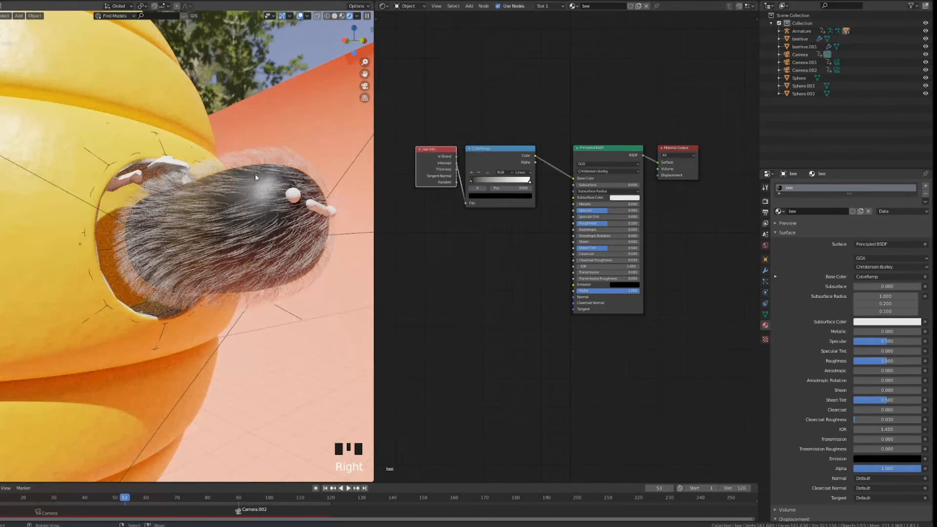
click(475, 195)
click(490, 168)
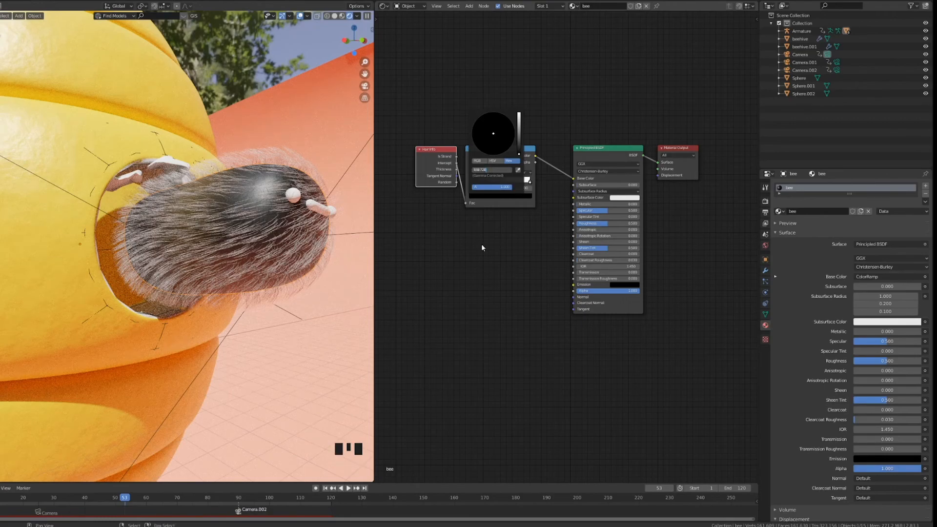
text(E6B72B)
key(Return)
Step: Change the white stop of the bee's ColorRamp to a light yellow
middle_drag(248, 210, 210, 204)
click(530, 184)
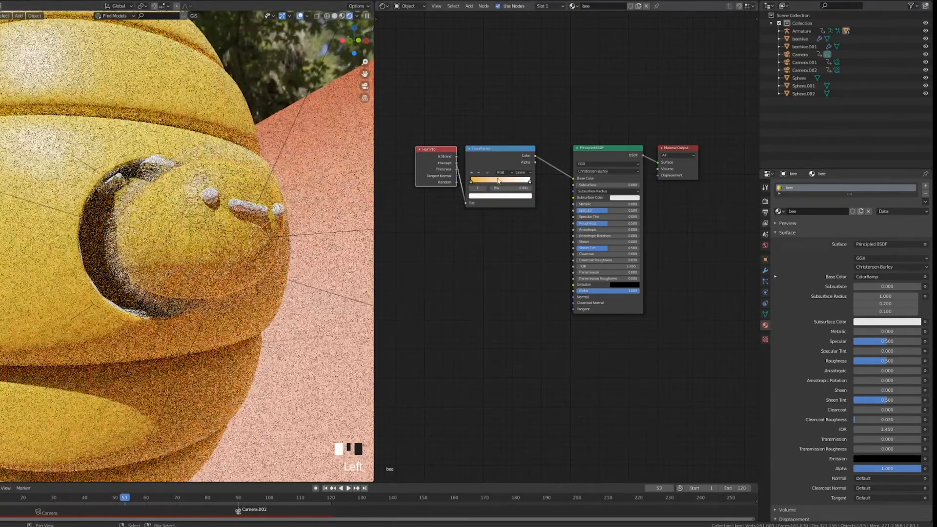
click(500, 196)
click(487, 138)
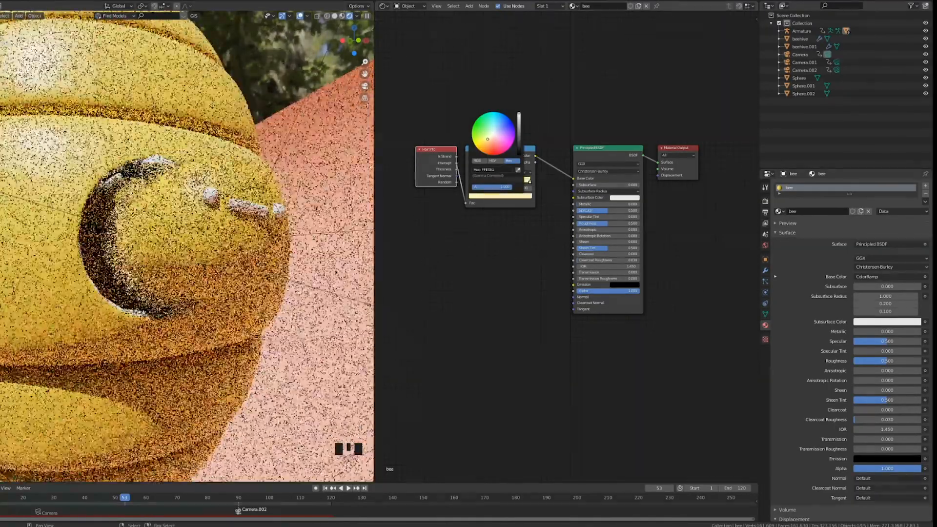
click(488, 141)
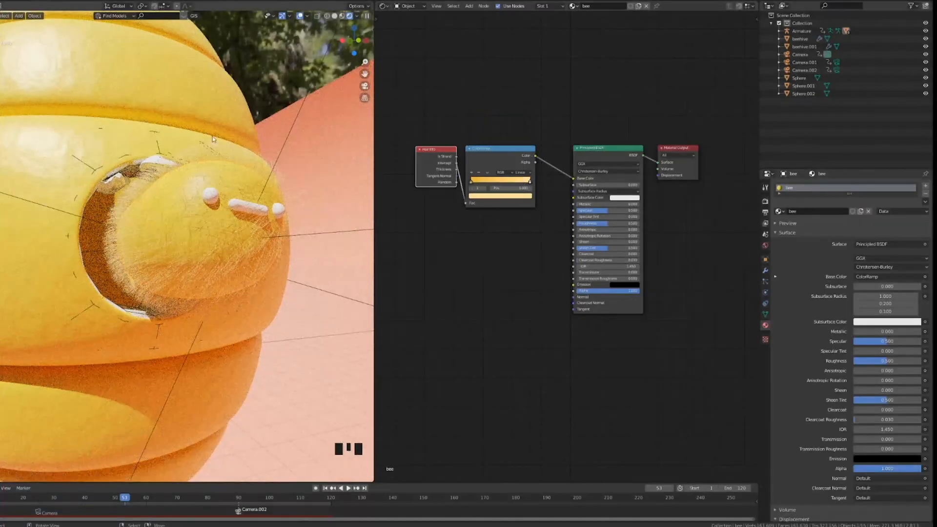
Step: Set the bee material's metallic to 0.6 and roughness to 0.3, and inspect the fur from several angles
middle_drag(269, 212, 275, 218)
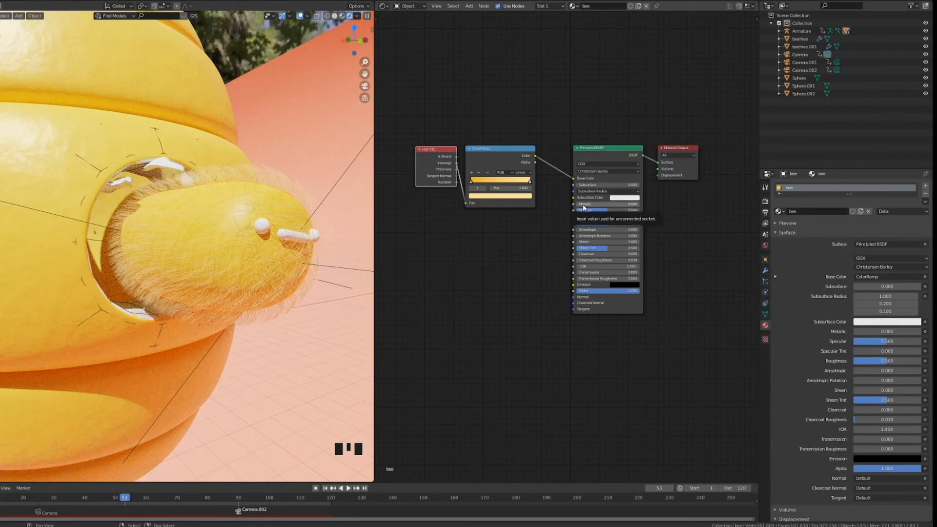
drag(607, 224, 595, 223)
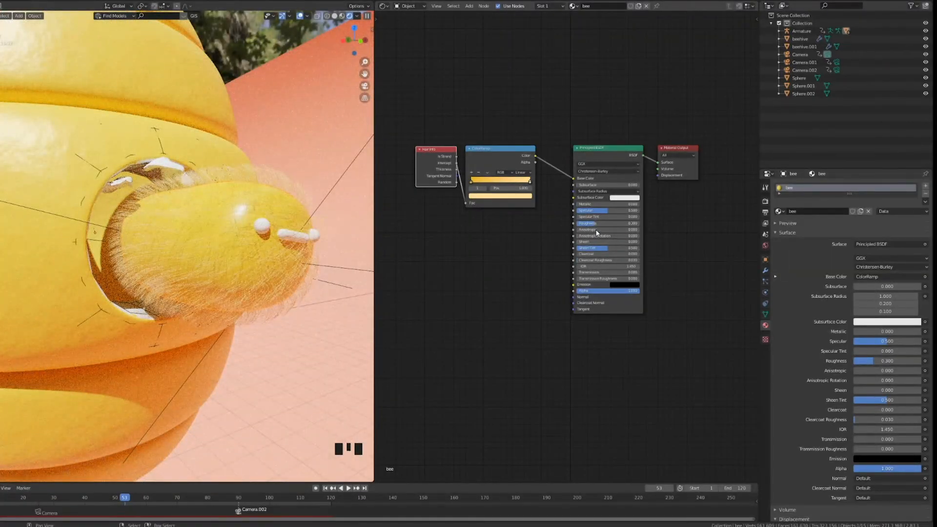
drag(590, 223, 613, 205)
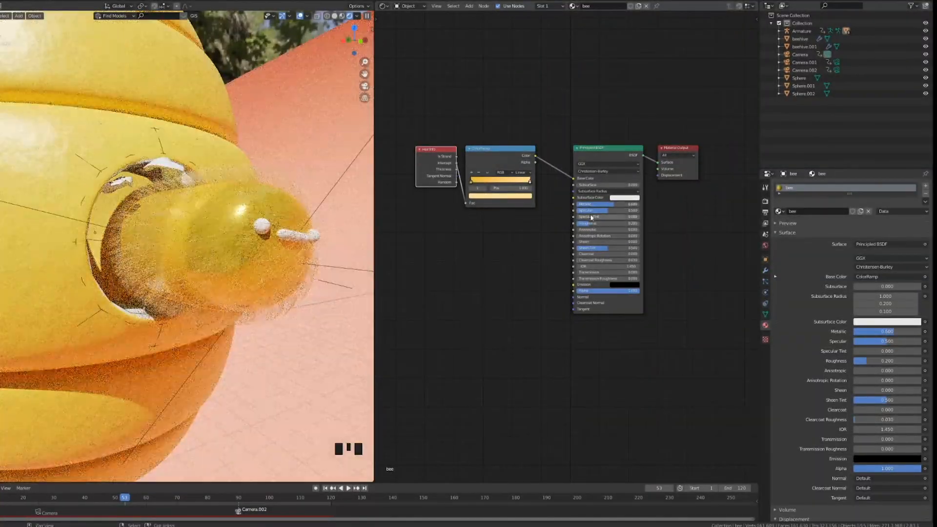
ctrl+drag(593, 226, 597, 227)
middle_drag(187, 229, 125, 180)
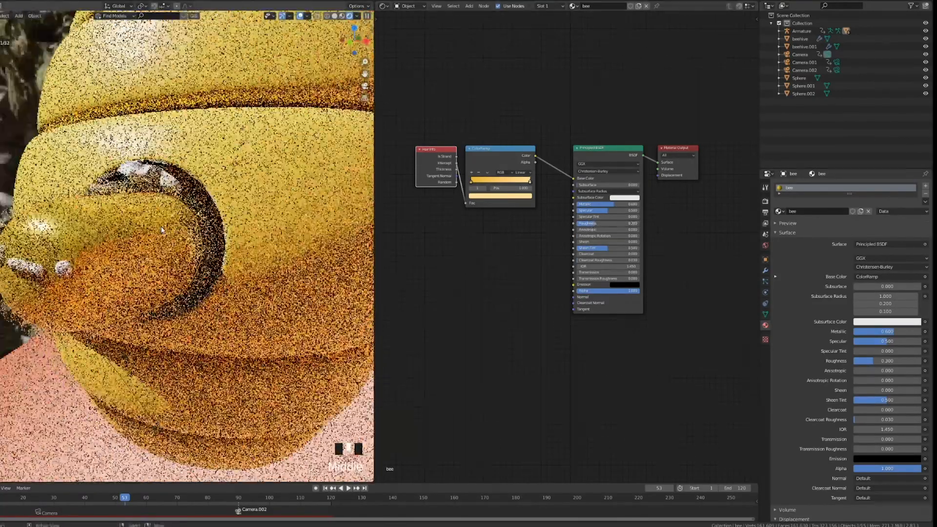
middle_drag(197, 289, 151, 234)
shift+middle_drag(190, 220, 212, 238)
scroll(161, 180, up, 5)
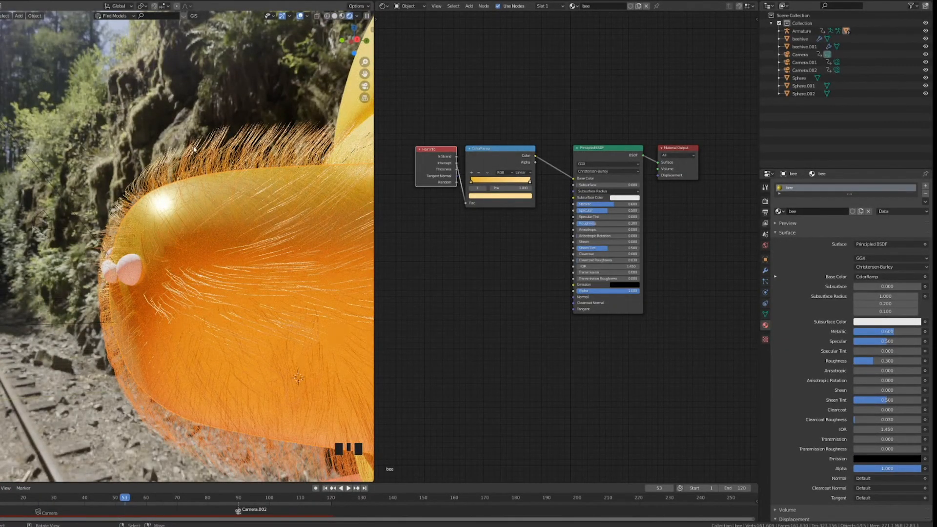
Step: Duplicate the bee material's Principled BSDF below the original and set the copy's Base Color to black
middle_drag(238, 180, 264, 265)
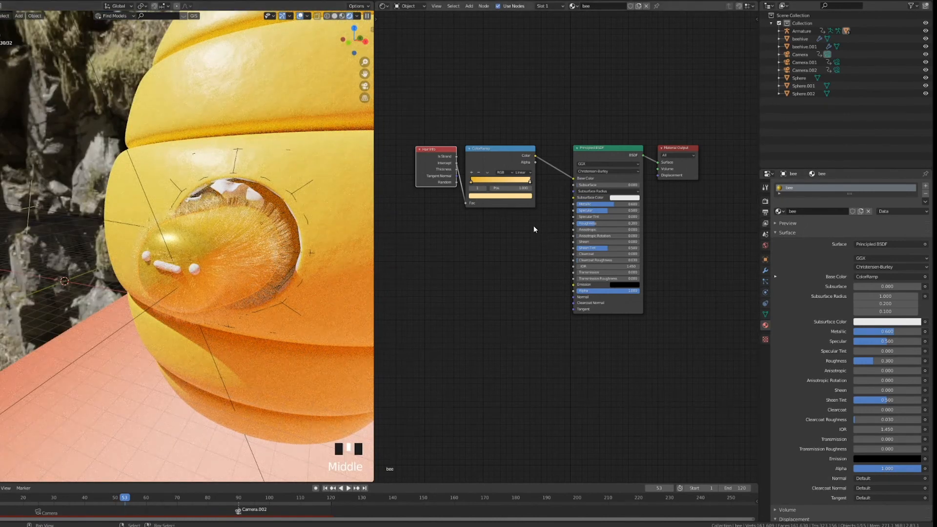
click(575, 150)
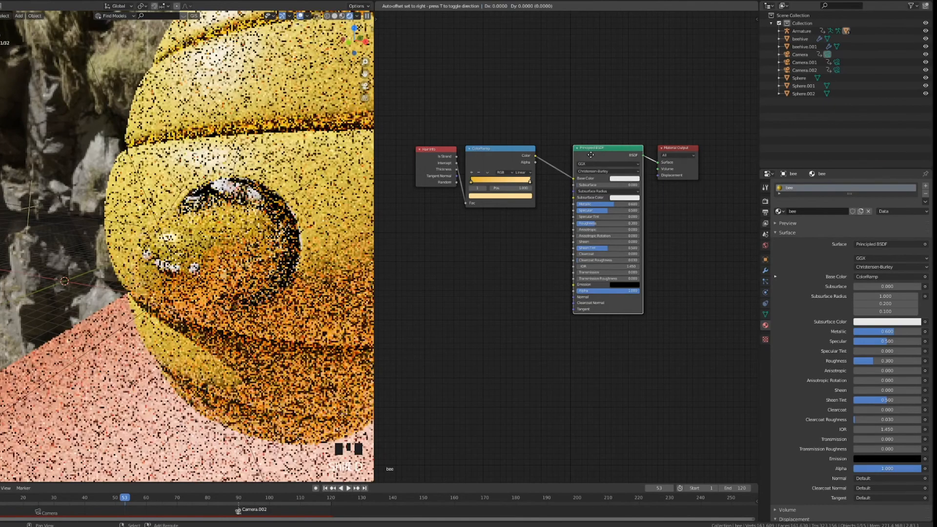
key(shift+d)
click(591, 329)
click(617, 351)
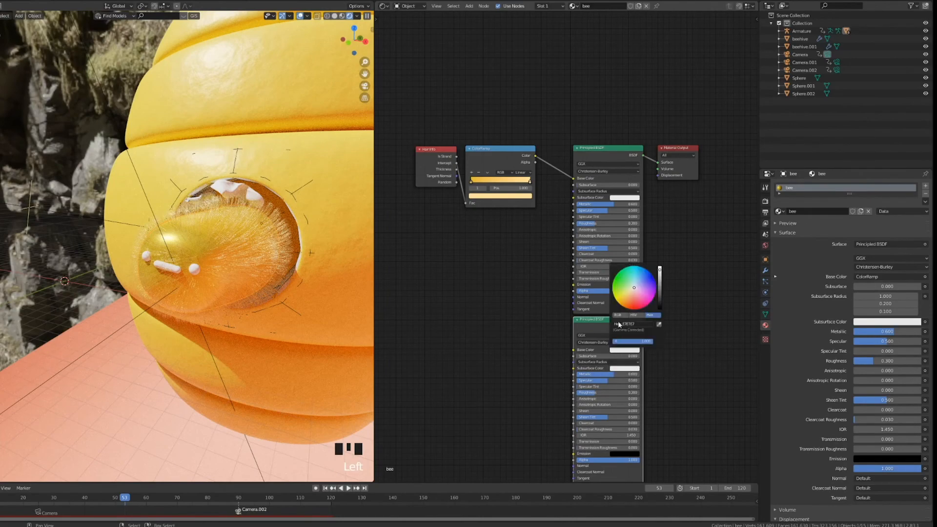
drag(660, 301, 660, 308)
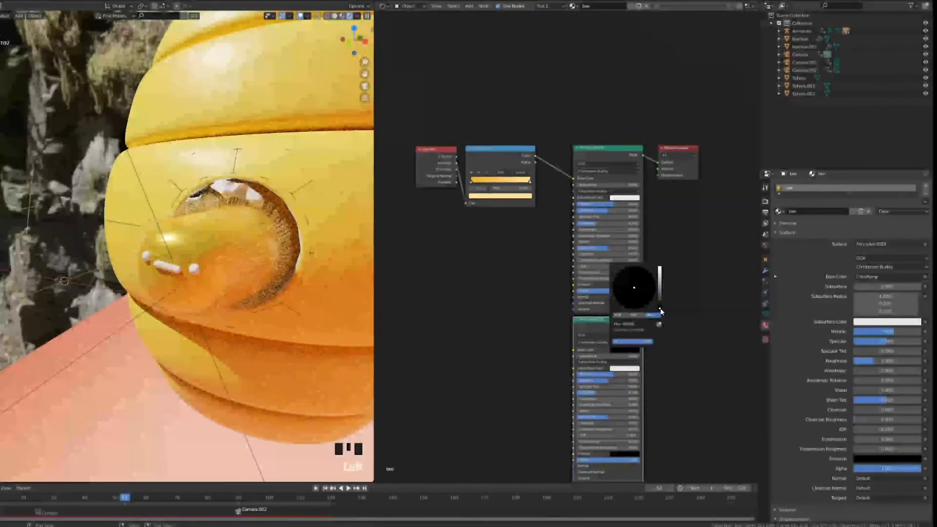
Step: Insert a Mix Shader before the Material Output and link the black Principled BSDF to its second shader input
middle_drag(648, 313, 631, 227)
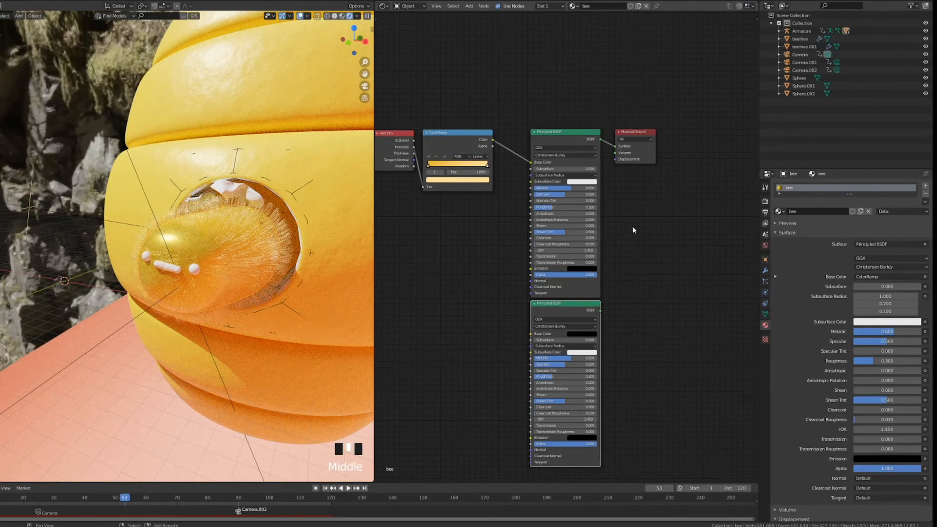
key(shift+a)
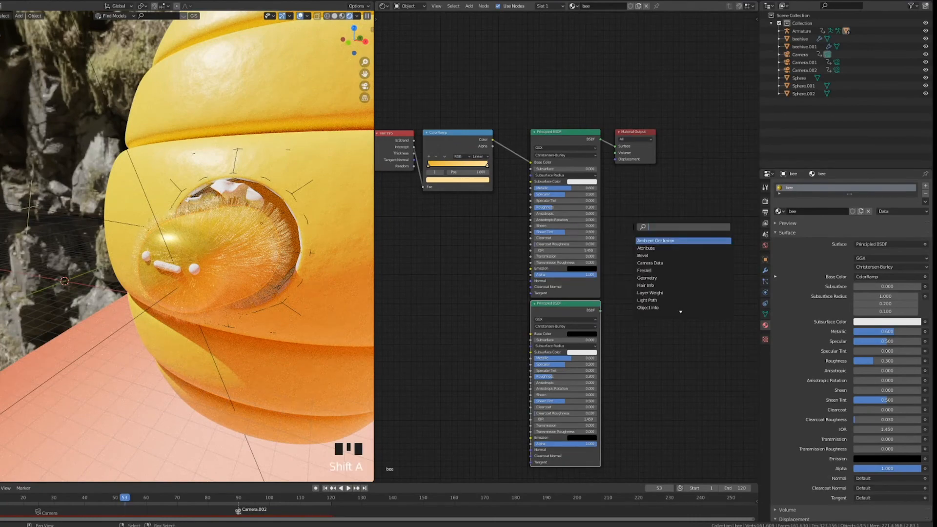
text(mix)
key(Return)
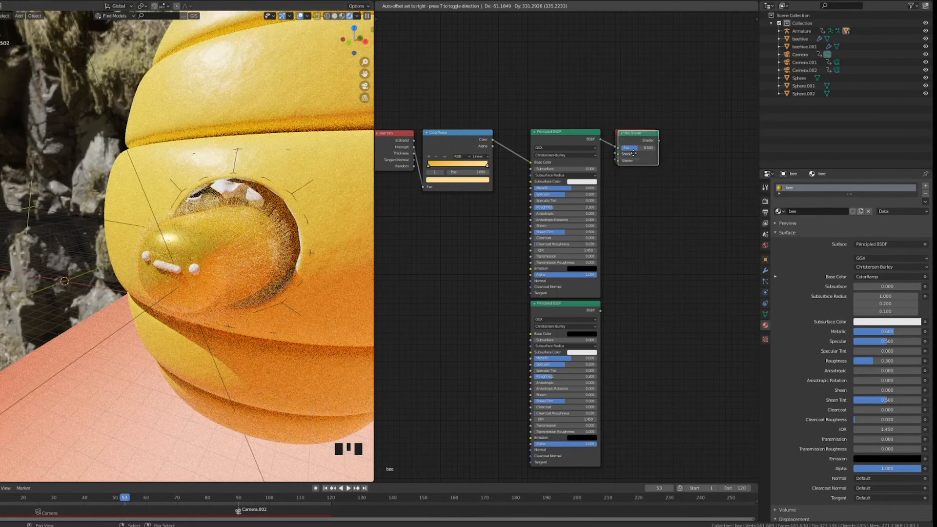
click(623, 153)
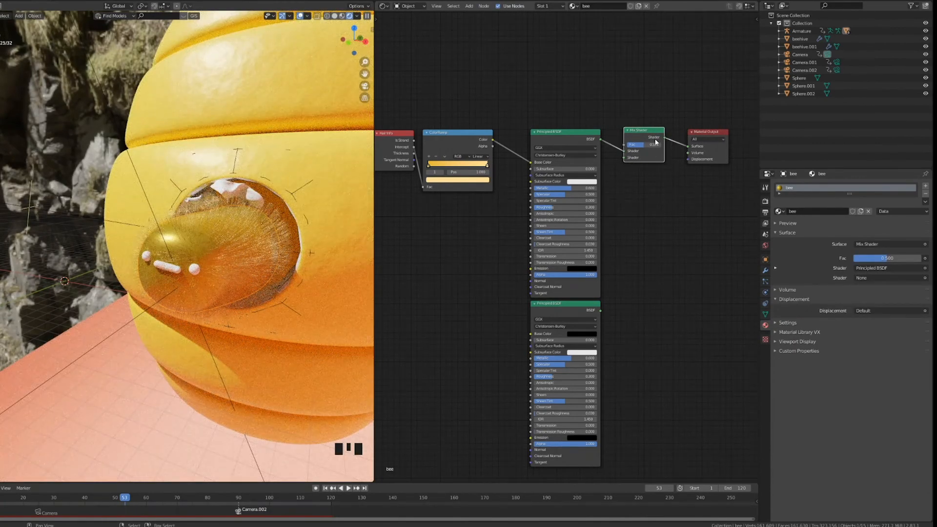
click(557, 308)
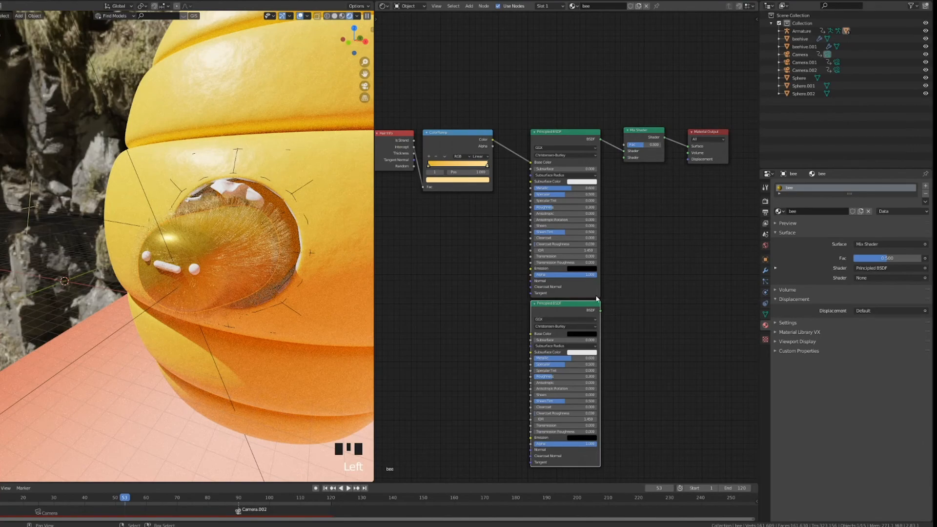
drag(600, 311, 624, 157)
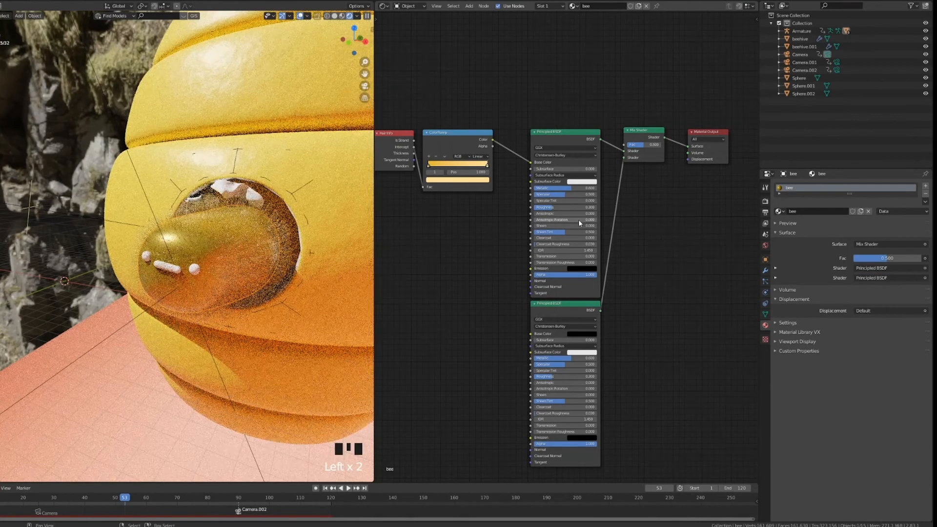
Step: Add a ColorRamp above the yellow Principled BSDF and link its color to the Mix Shader's factor
middle_drag(613, 245, 633, 255)
middle_drag(193, 207, 259, 213)
middle_drag(539, 207, 573, 247)
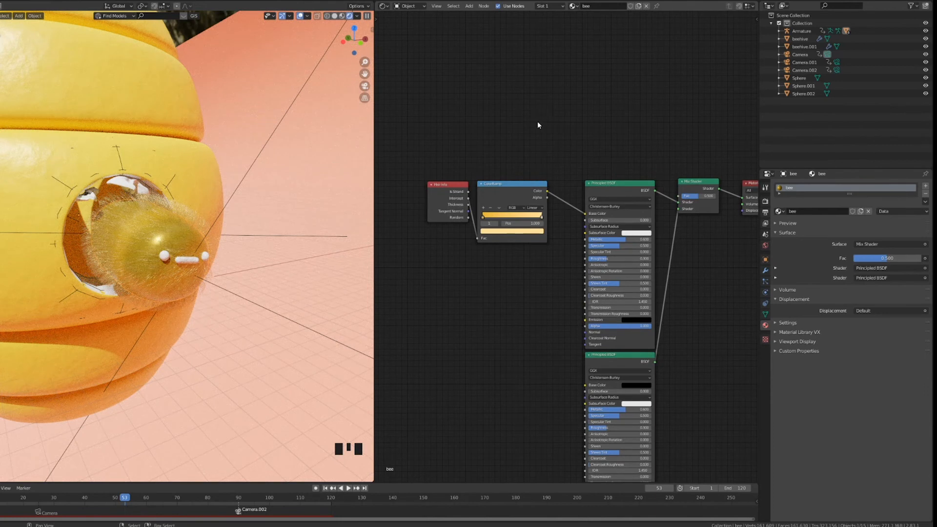
key(shift+a)
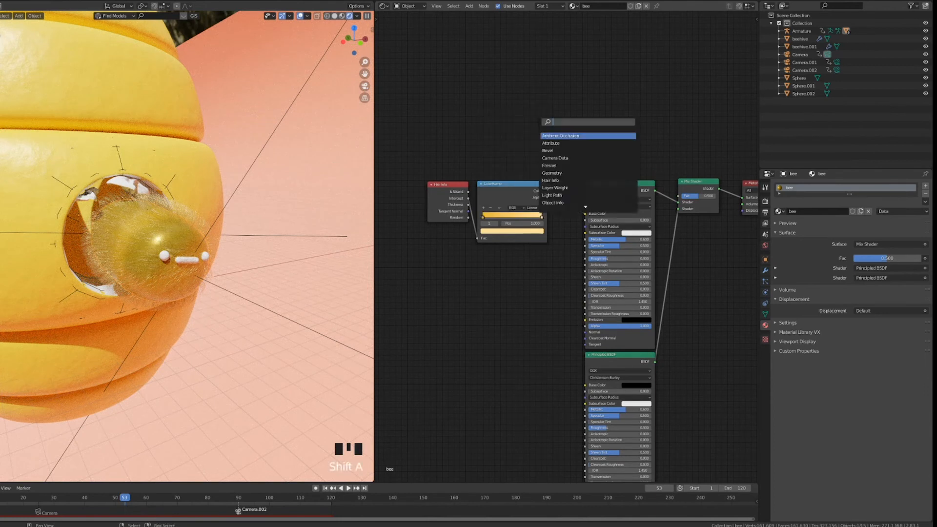
drag(654, 120, 679, 195)
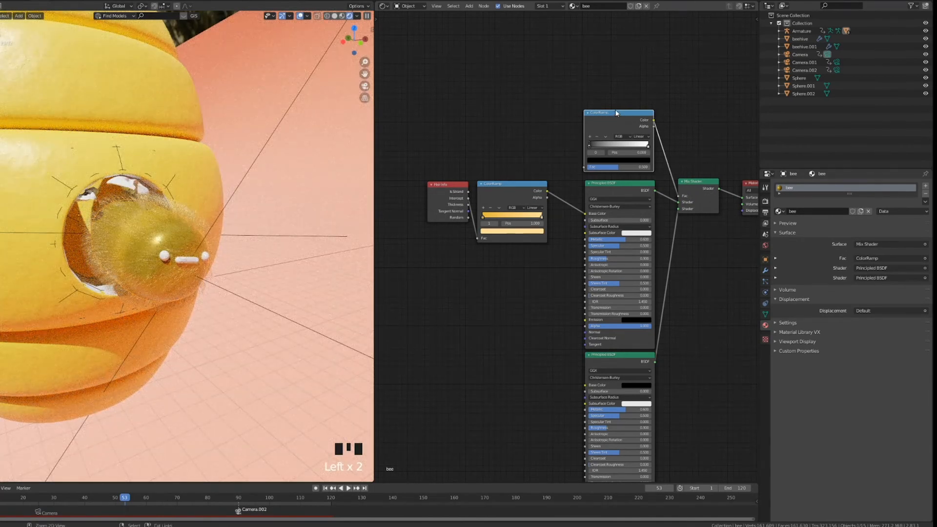
Step: Add Texture Coordinate and Mapping nodes for the factor's ColorRamp, replacing the accompanying Image Texture with a Wave Texture
key(ctrl+t)
drag(464, 103, 447, 78)
click(447, 77)
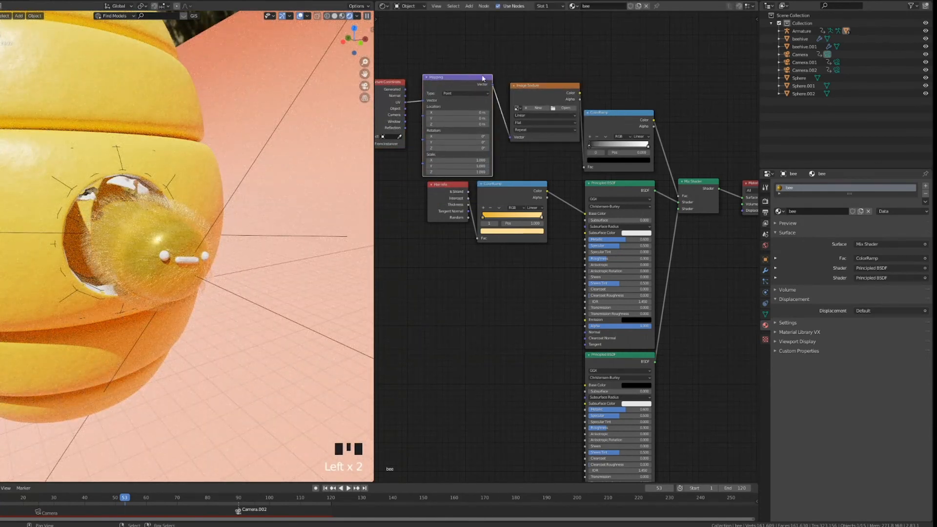
click(529, 88)
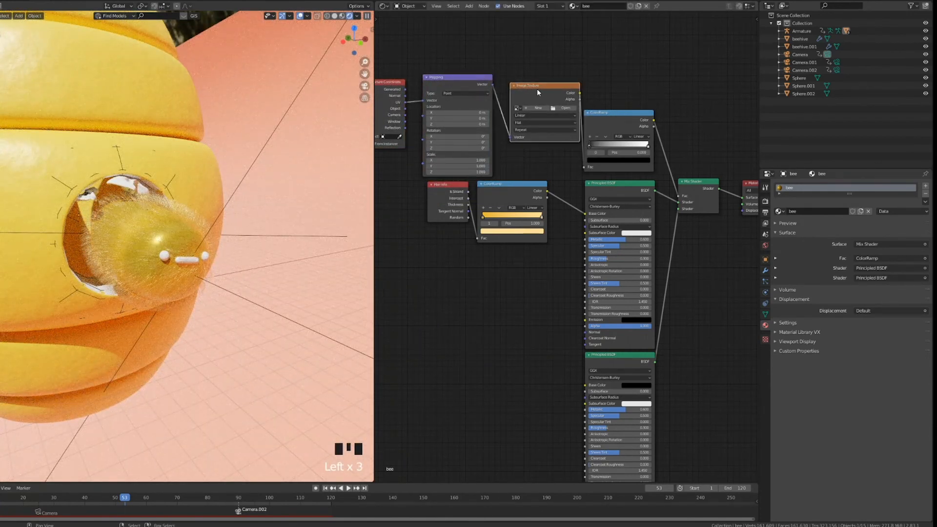
key(x)
key(shift+a)
text(wa)
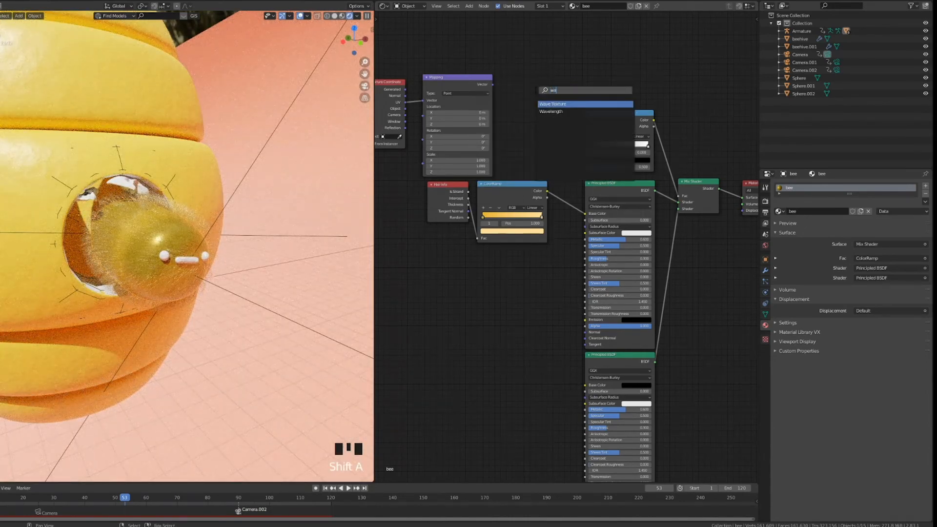
key(Return)
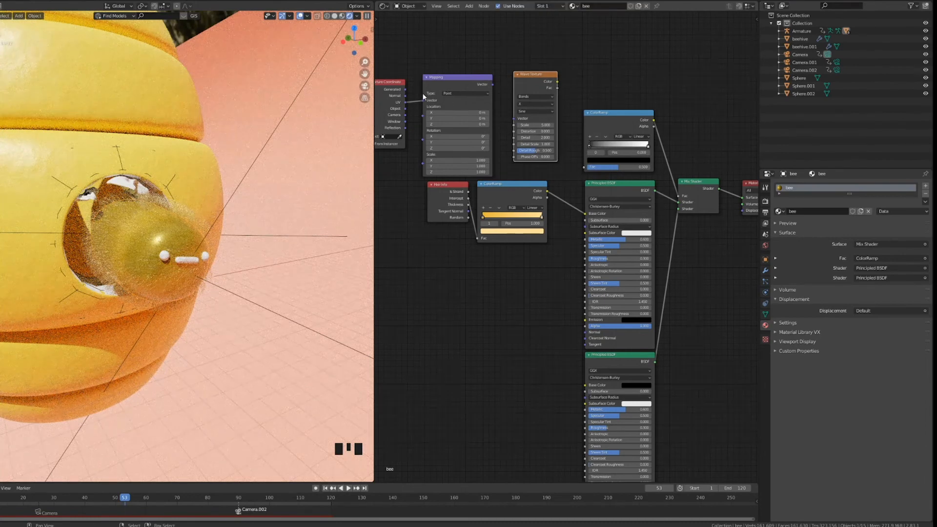
Step: Link Generated coordinates into Mapping, Mapping into the Wave Texture's Vector, and the Wave Texture's color into the ColorRamp
drag(405, 90, 423, 100)
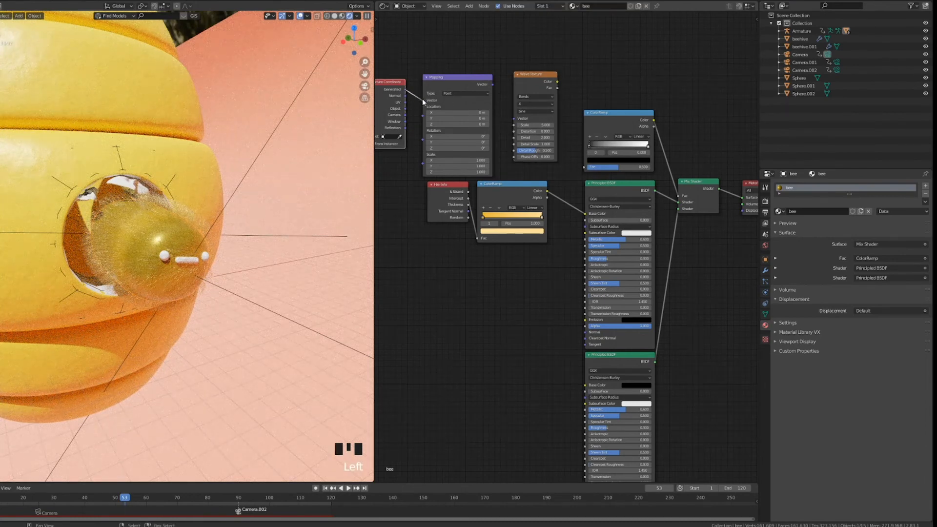
drag(492, 84, 501, 126)
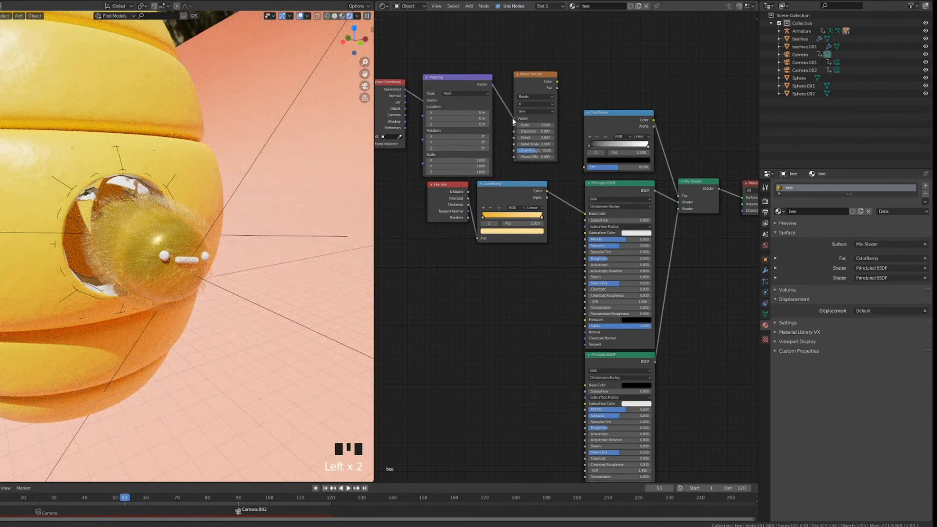
drag(556, 82, 583, 167)
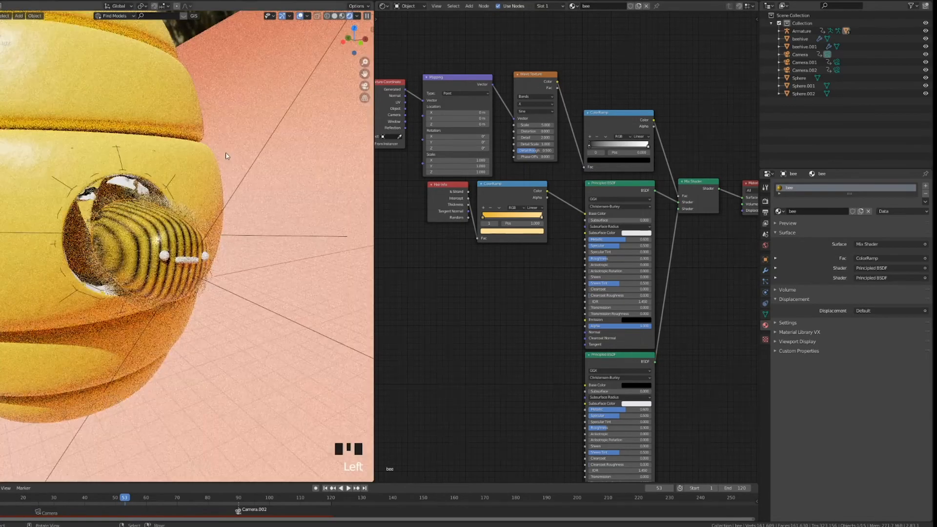
Step: Set the Mapping node's Z rotation to 90° and the Wave Texture's scale to 1 for wide stripes across the bee
middle_drag(226, 156, 180, 189)
shift+middle_drag(219, 234, 185, 224)
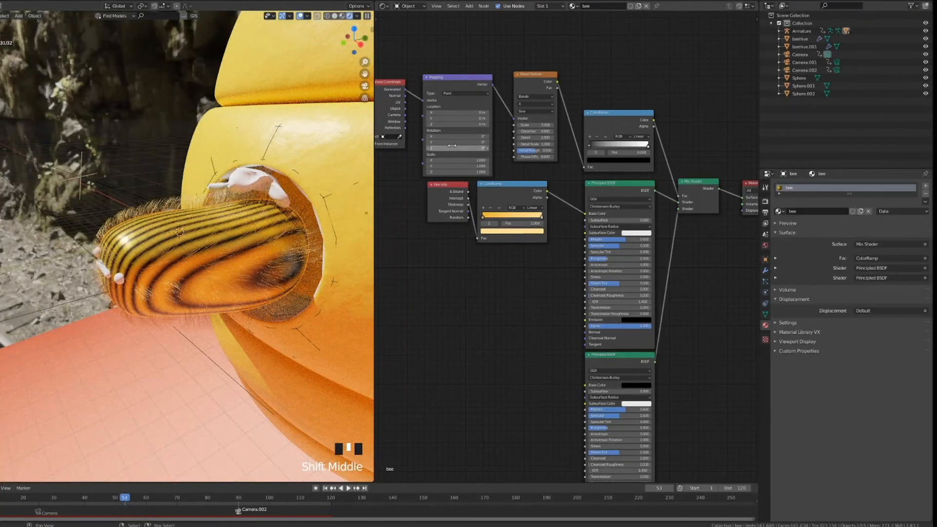
drag(442, 148, 549, 148)
middle_drag(67, 292, 78, 287)
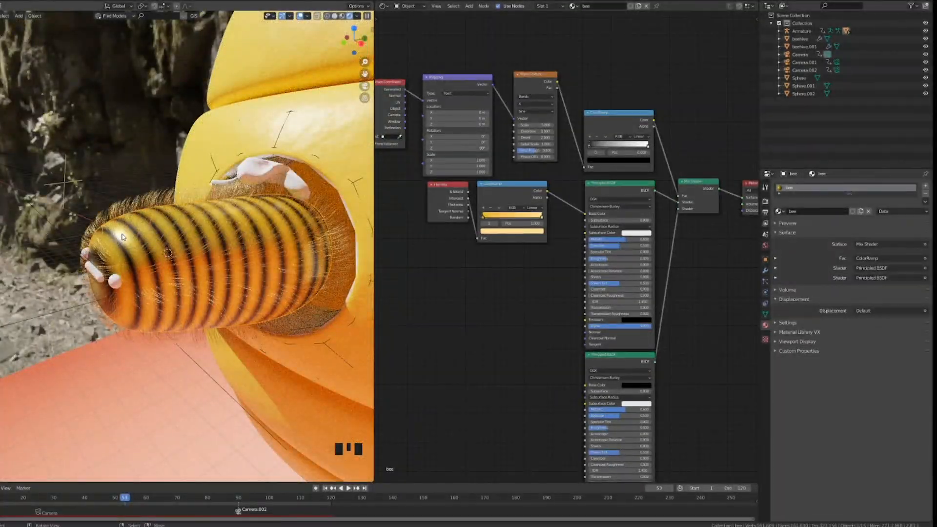
click(541, 125)
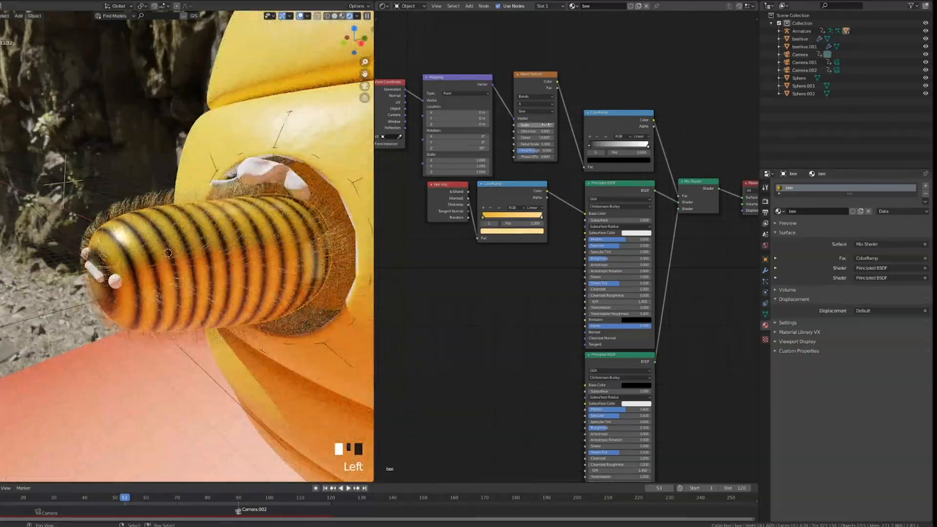
drag(541, 125, 529, 125)
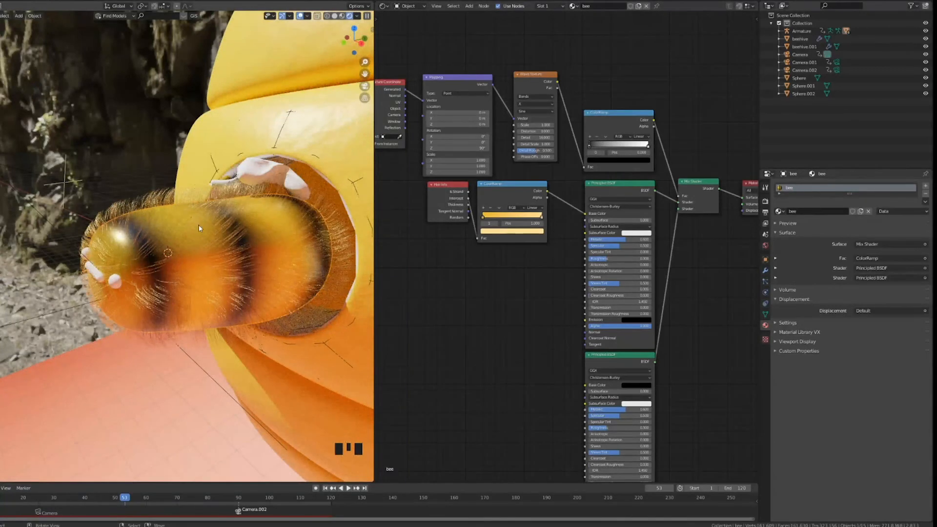
Step: Sharpen the stripes with Constant ColorRamp interpolation and the white stop at about 0.527, and set the Wave Texture's scale to 0.7
click(641, 138)
click(643, 171)
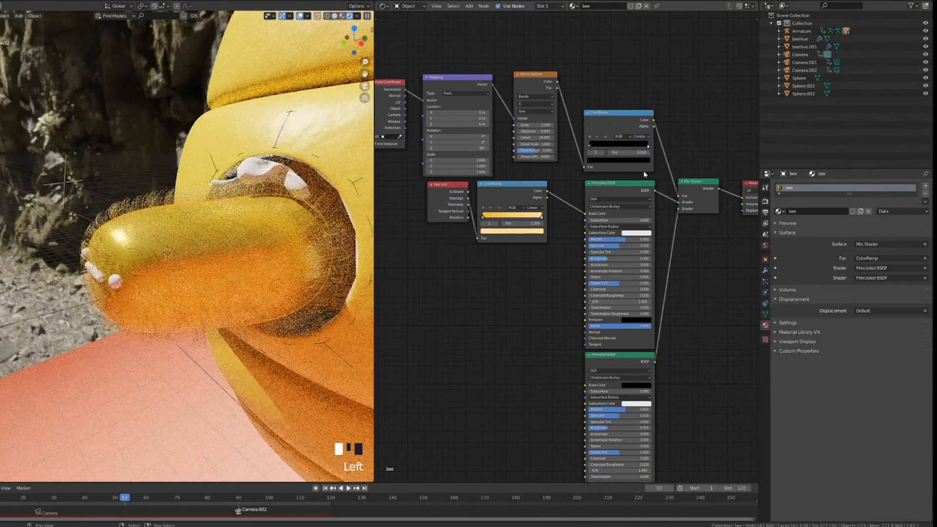
drag(646, 153, 622, 154)
drag(605, 158, 602, 157)
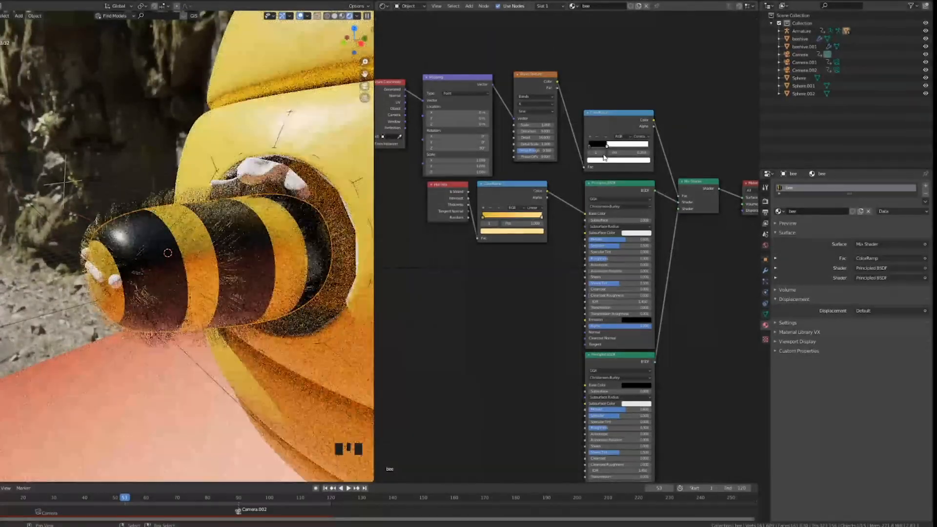
click(536, 125)
mouse_move(536, 125)
mouse_down()
mouse_move(555, 125)
mouse_move(520, 125)
mouse_move(550, 125)
mouse_up()
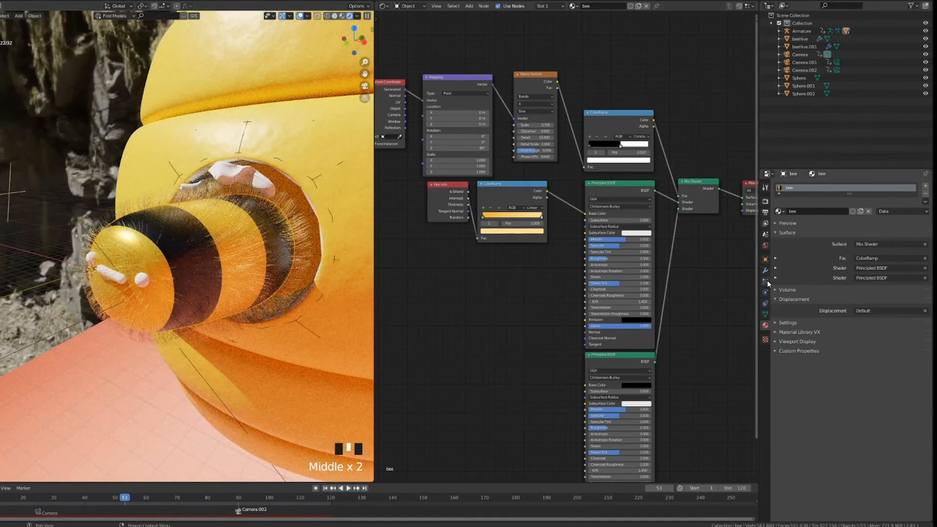
Step: Check the render material of the bee's hair particles and inspect the striped fur from several angles
click(765, 281)
scroll(806, 342, down, 20)
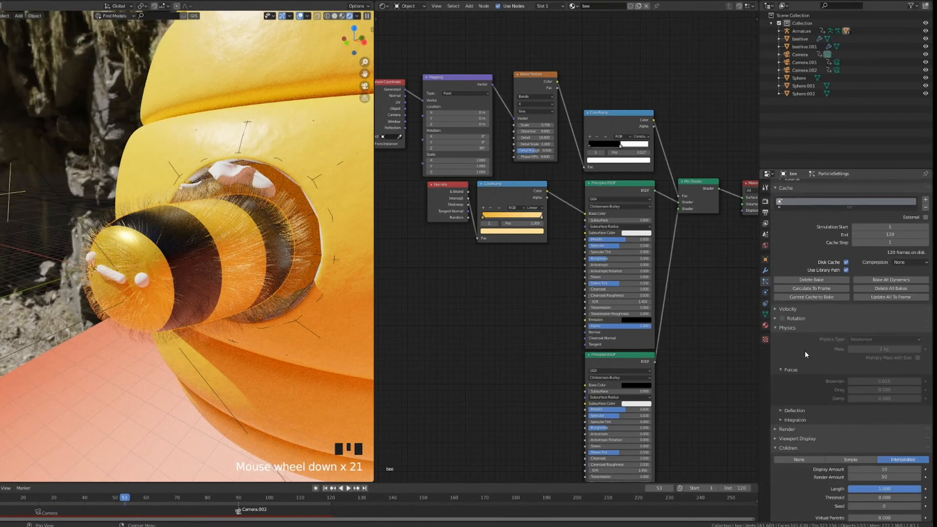
scroll(804, 347, down, 10)
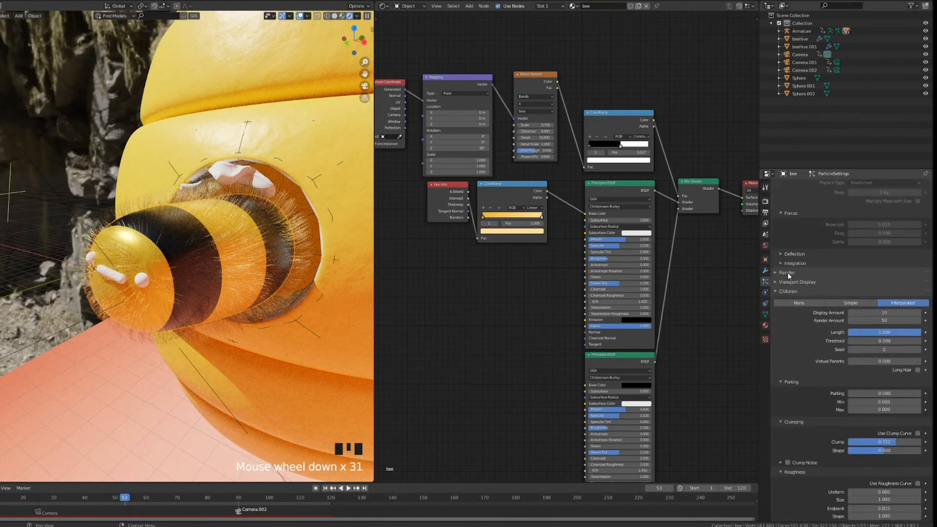
click(787, 273)
click(861, 295)
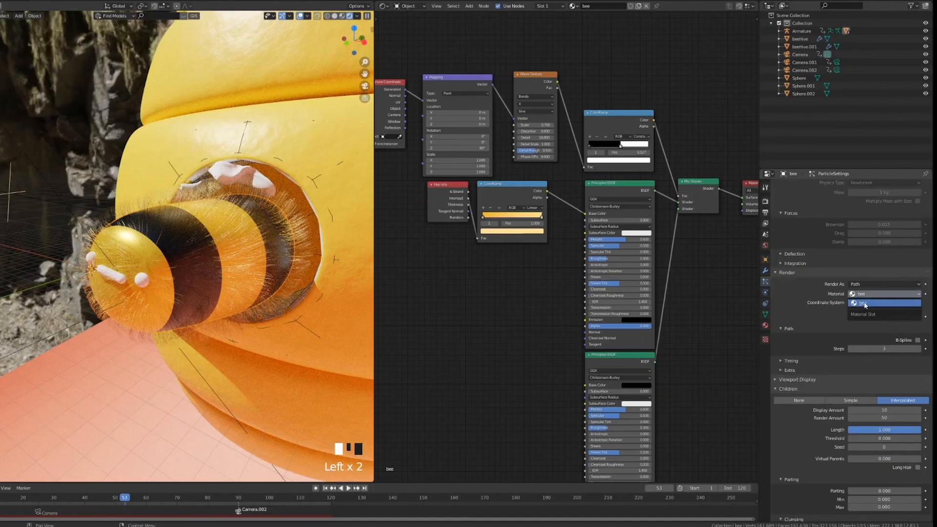
middle_drag(212, 292, 244, 263)
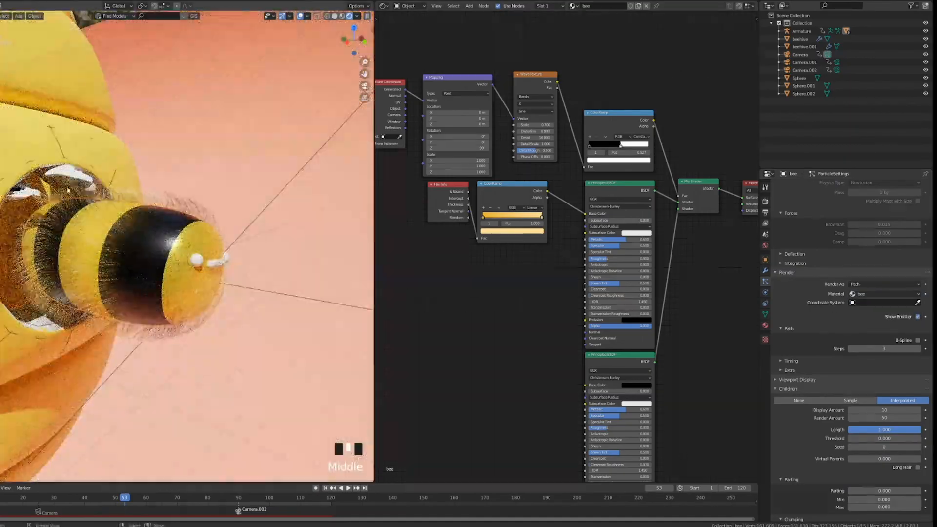
middle_drag(121, 255, 198, 269)
scroll(199, 270, up, 5)
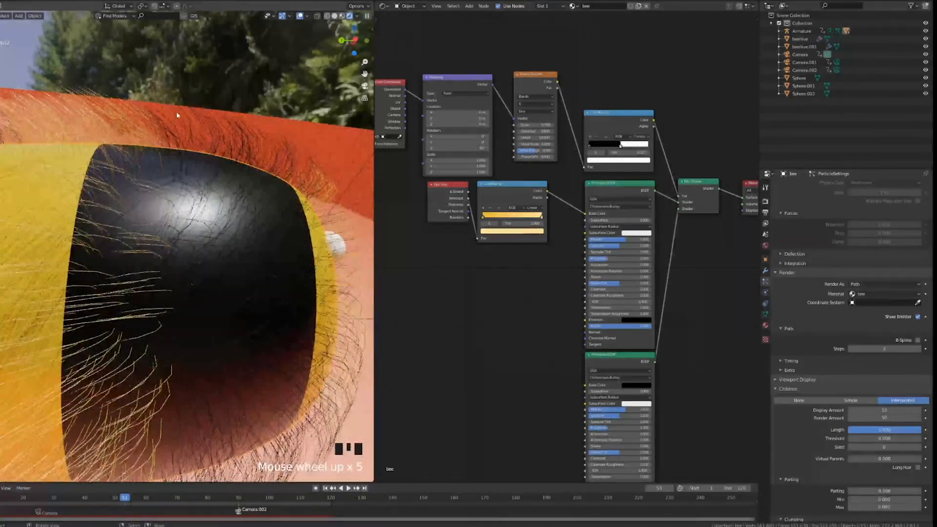
scroll(208, 192, down, 4)
middle_drag(208, 193, 139, 204)
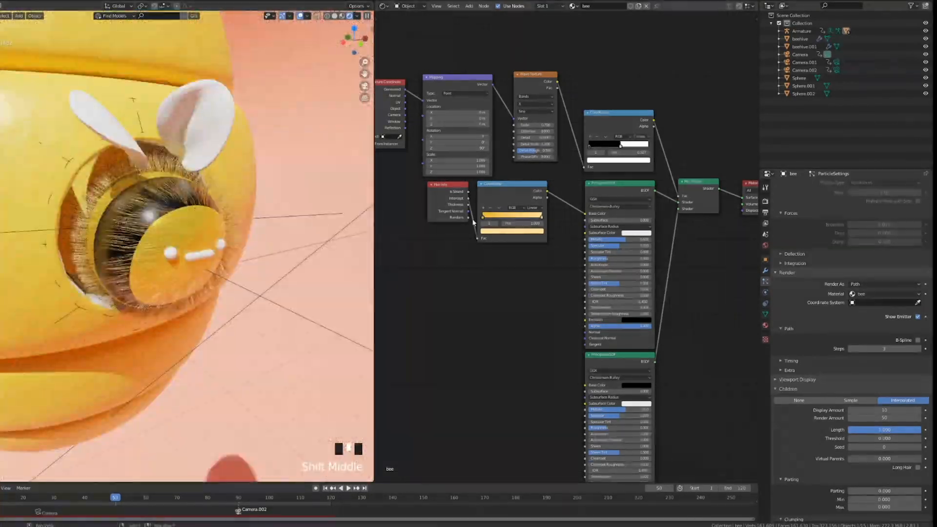
Step: Raise the Subdivision modifier on the wing.r object to 3 levels for both render and viewport
right_click(202, 144)
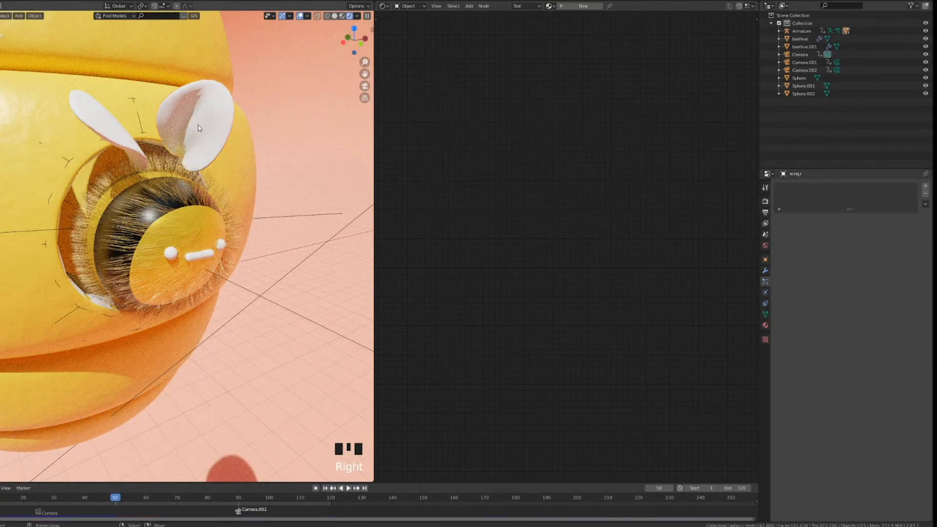
click(765, 270)
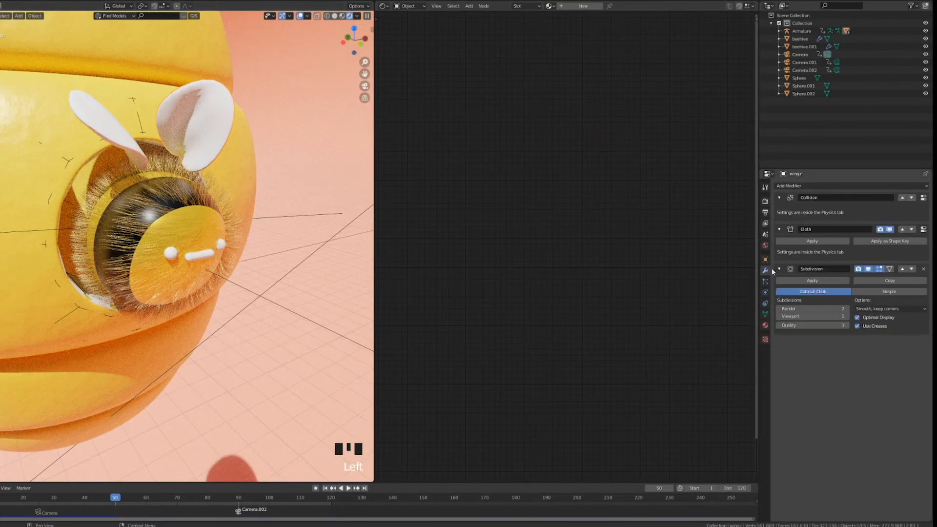
click(845, 308)
click(846, 316)
click(845, 316)
Step: Set the wing.l object's Subdivision modifier to 3 render levels and 3 viewport levels
middle_drag(261, 113, 178, 90)
right_click(178, 90)
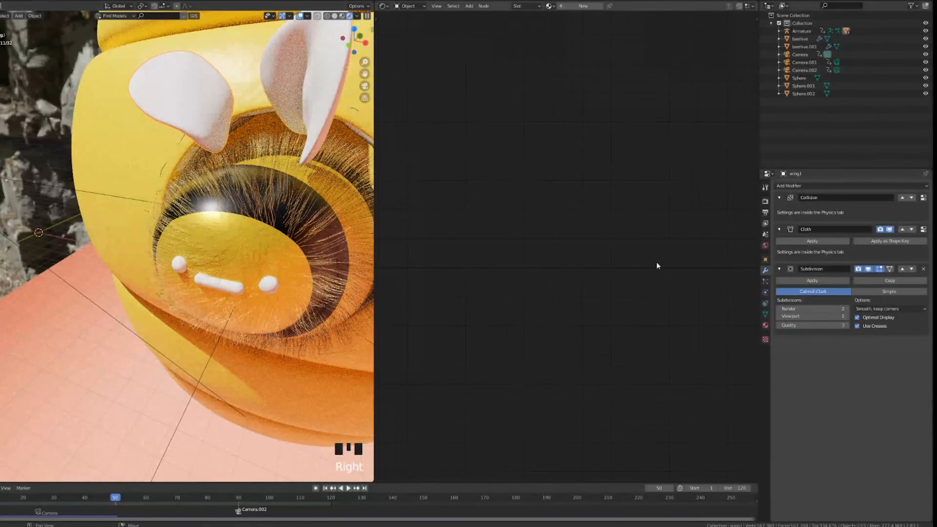
click(845, 309)
click(845, 316)
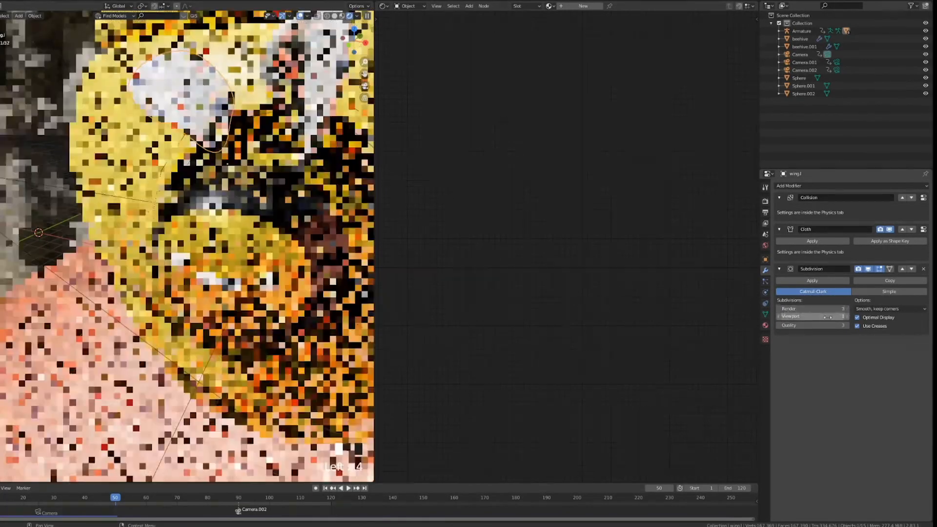
click(847, 318)
Step: Create a new material for wing.l and name it "wings"
middle_drag(234, 234, 303, 230)
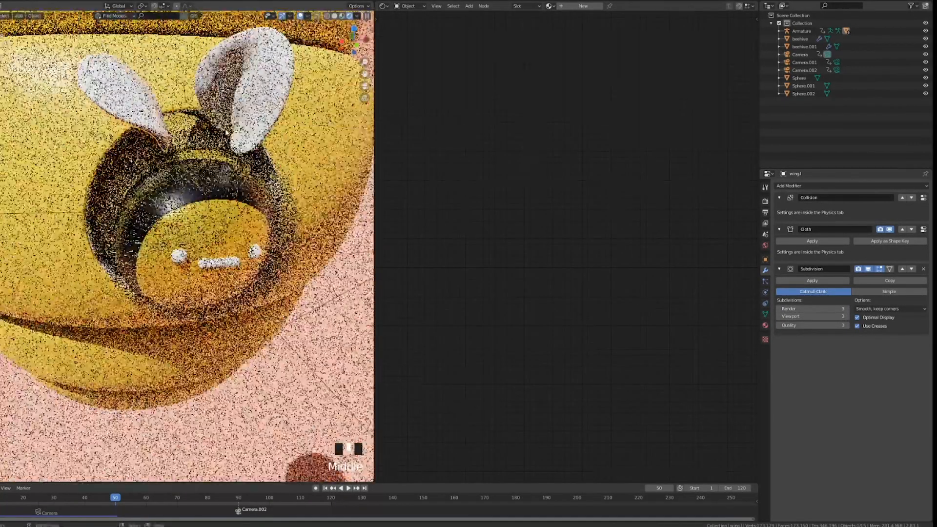
click(765, 325)
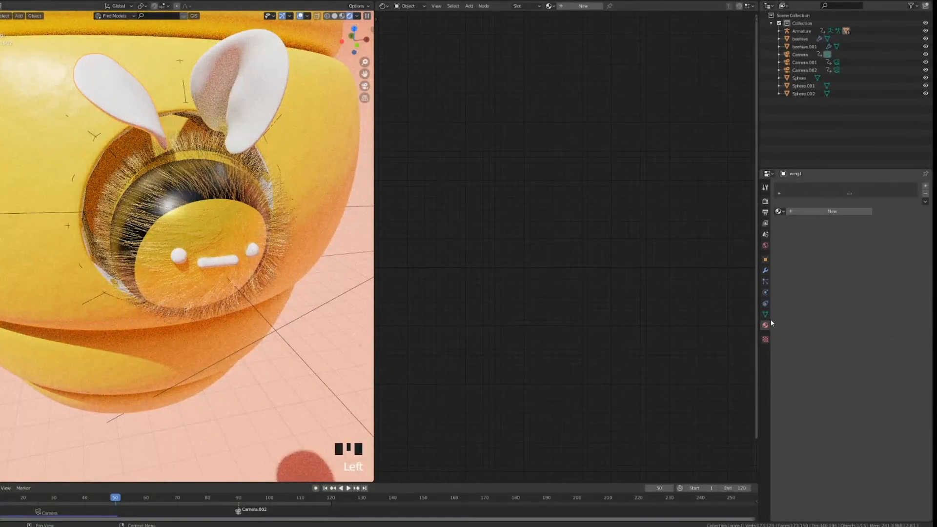
click(808, 211)
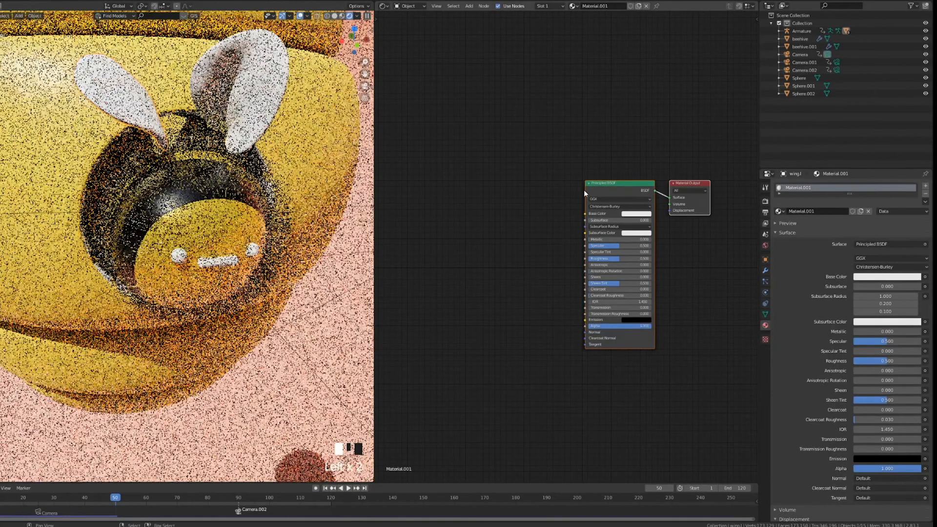
double_click(809, 211)
text(wings)
key(Return)
click(621, 205)
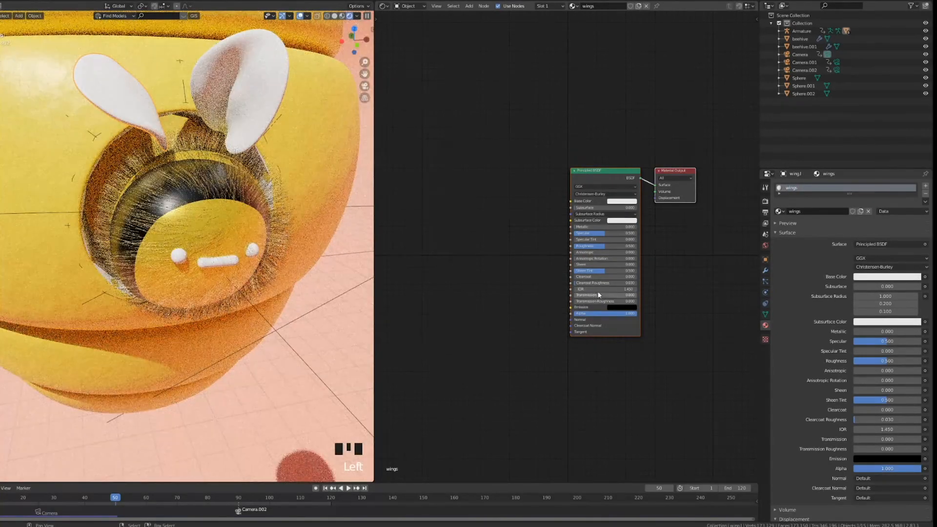
Step: Make the wings material glass-like with Transmission 1, IOR 1.25 and Roughness 0.2 on its Principled BSDF
drag(585, 299, 634, 296)
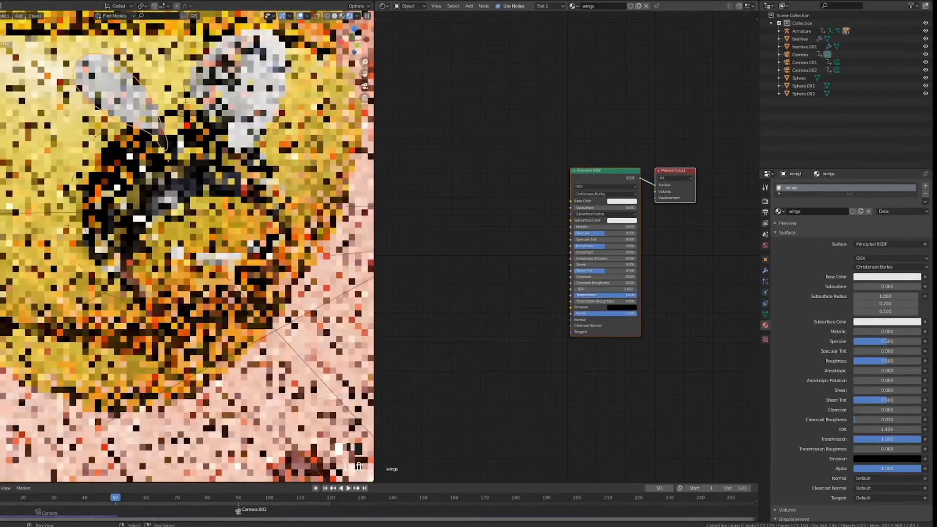
middle_drag(203, 208, 96, 213)
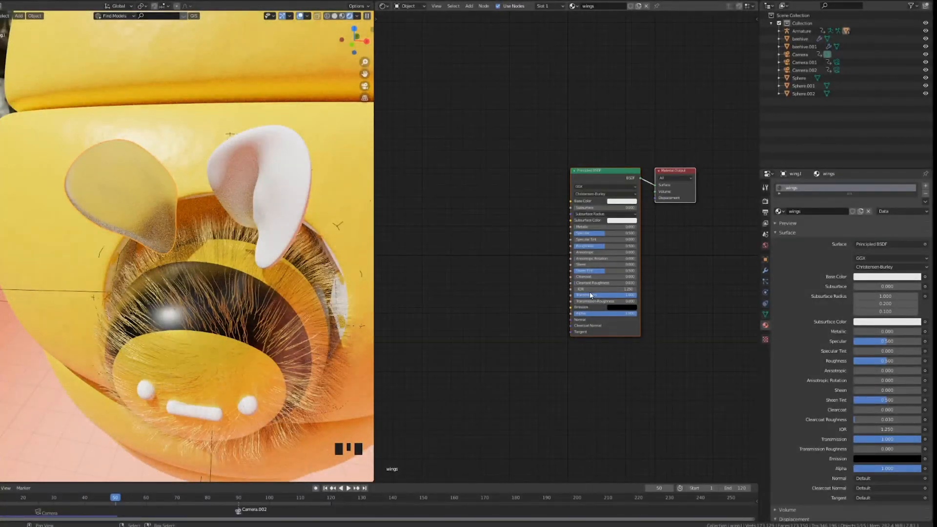
middle_drag(308, 268, 306, 245)
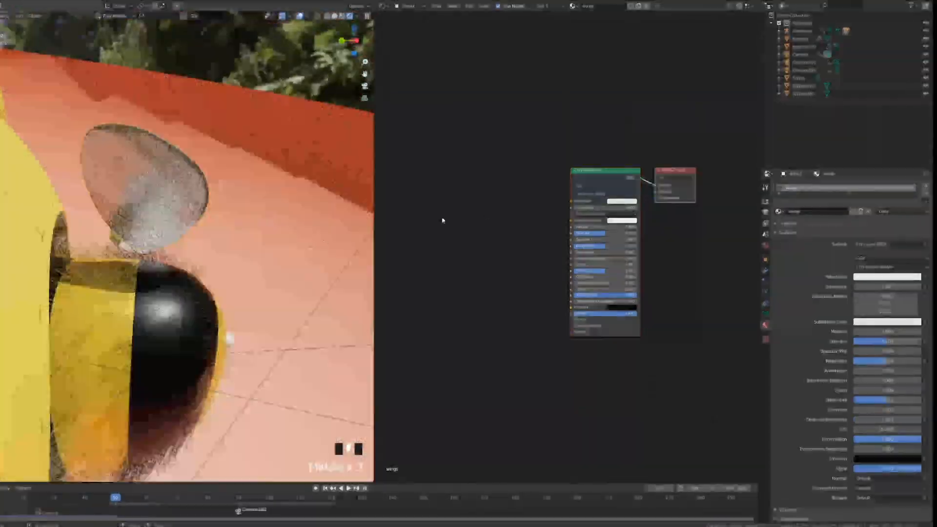
drag(617, 247, 598, 246)
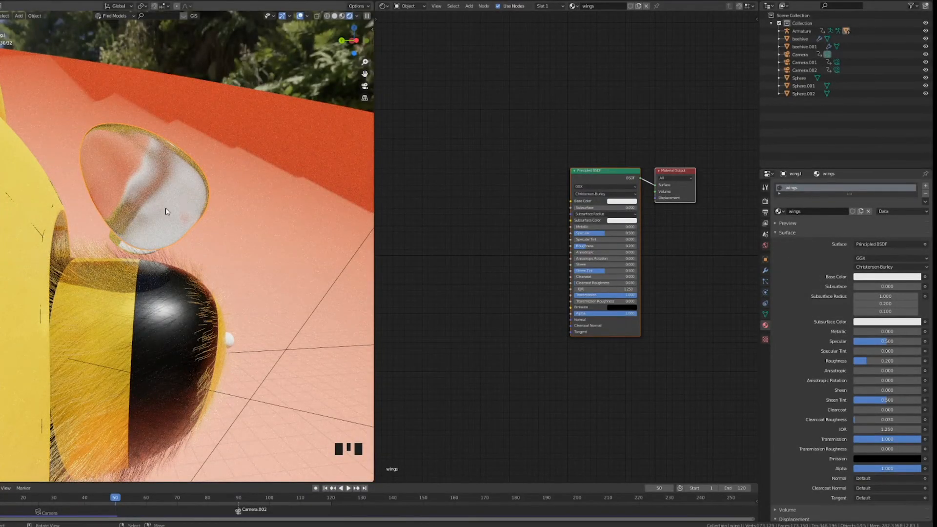
middle_drag(169, 218, 205, 212)
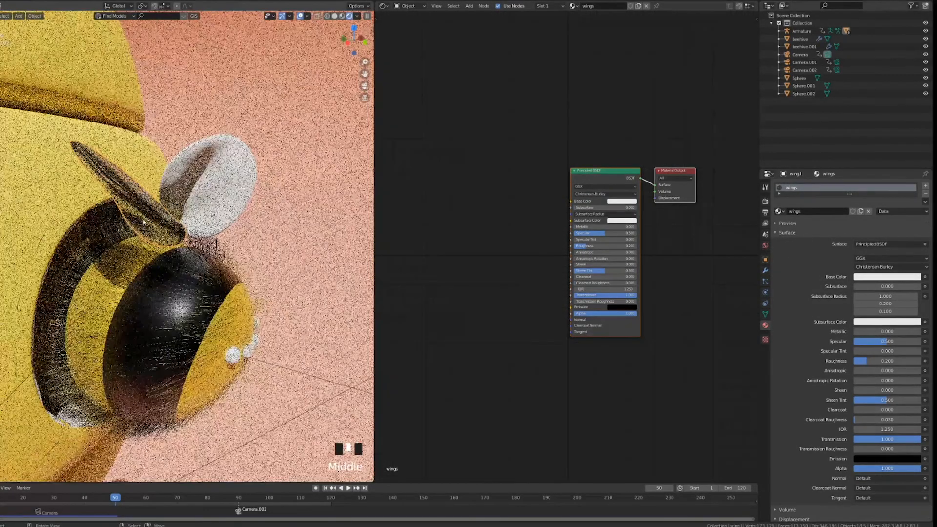
Step: Tint the wings material's Base Color light blue and check the wing from another angle
click(613, 204)
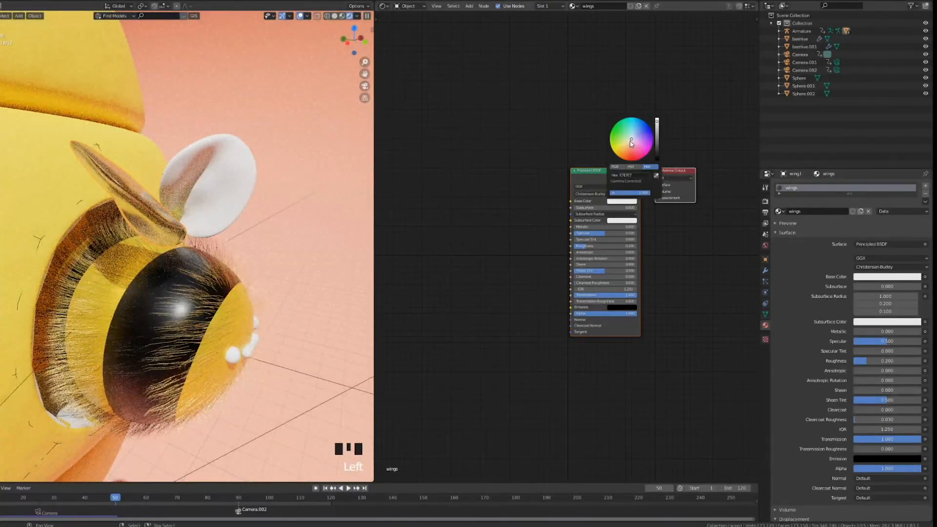
click(626, 143)
middle_drag(205, 204, 138, 191)
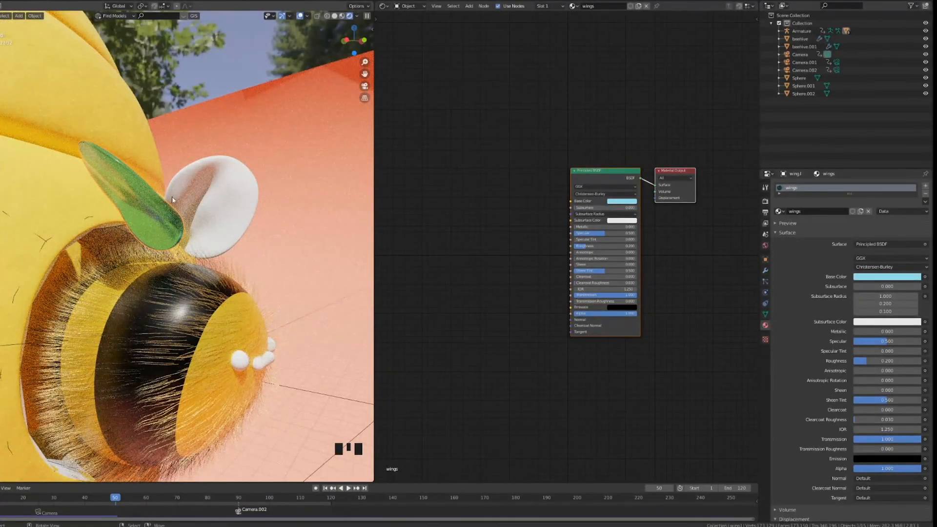
Step: Add wing.r to the selection alongside wing.l
shift+right_click(147, 175)
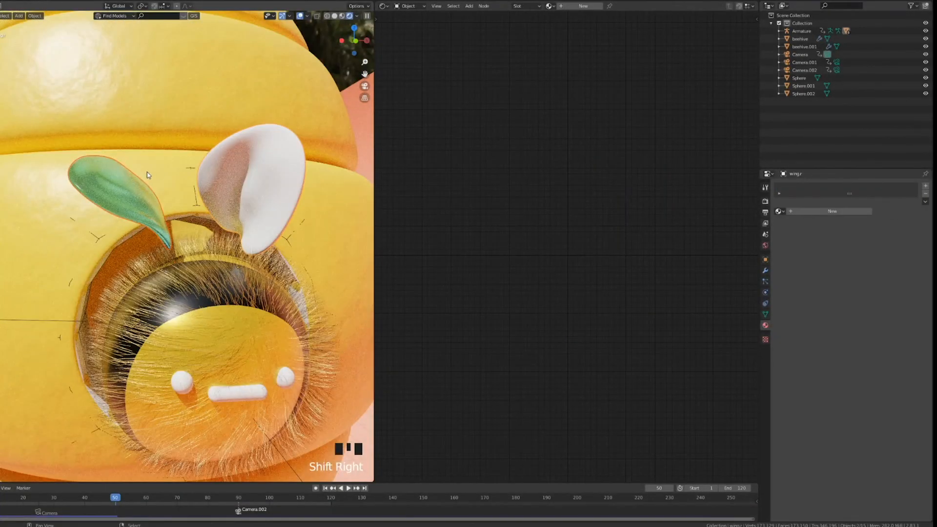
Step: Copy the wings material from the green wing to the white wing
shift+right_click(131, 194)
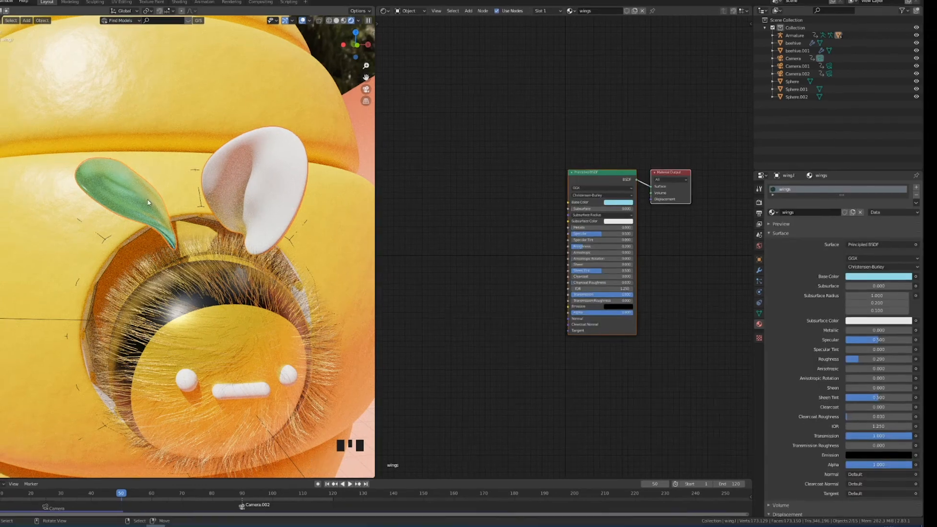
key(shift+q)
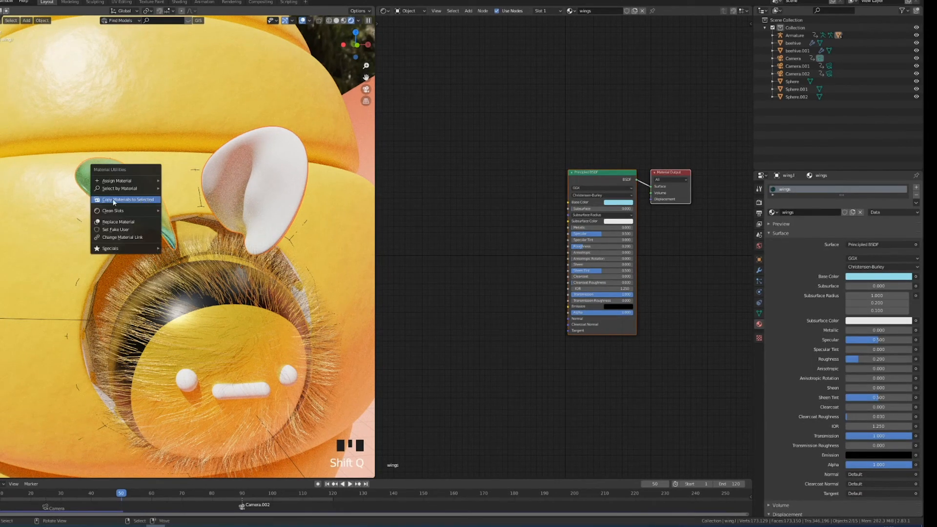
click(130, 201)
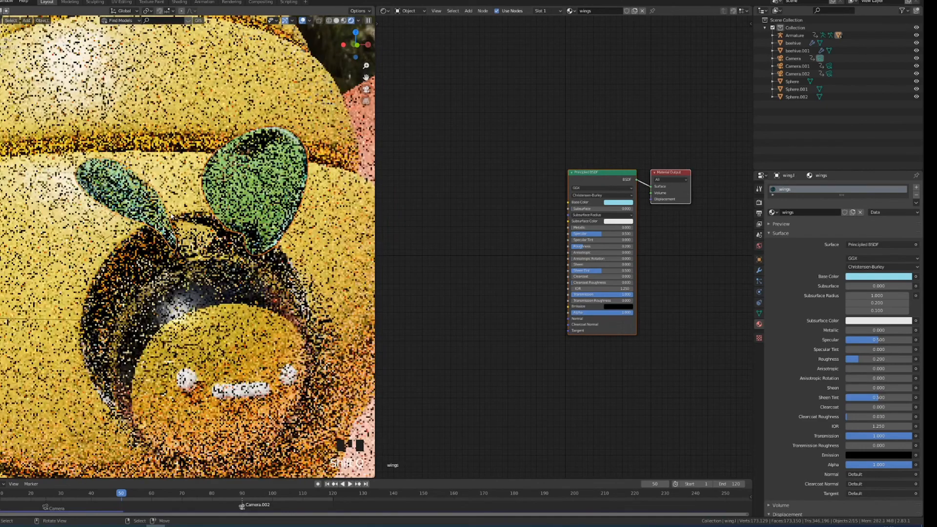
Step: Look up the material add-ons in the preferences by searching for "mater", and close the preferences
click(0, 1)
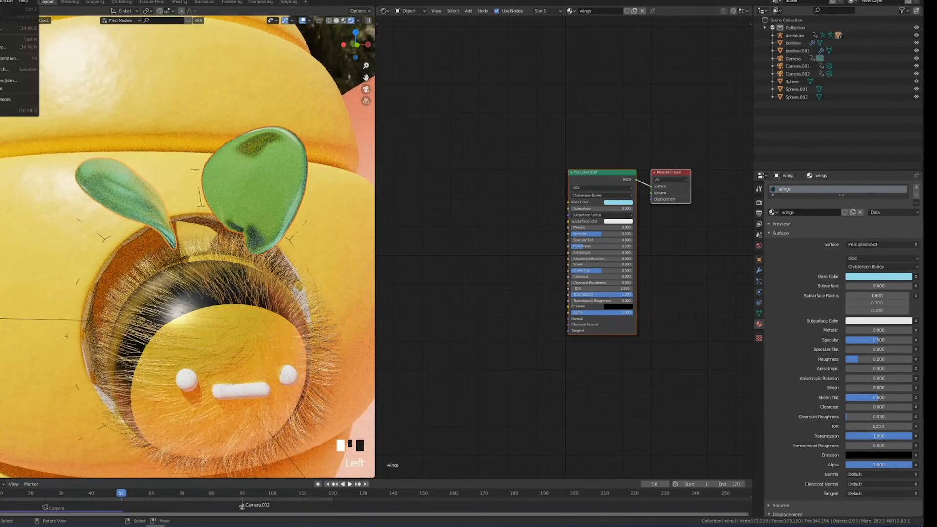
click(1, 111)
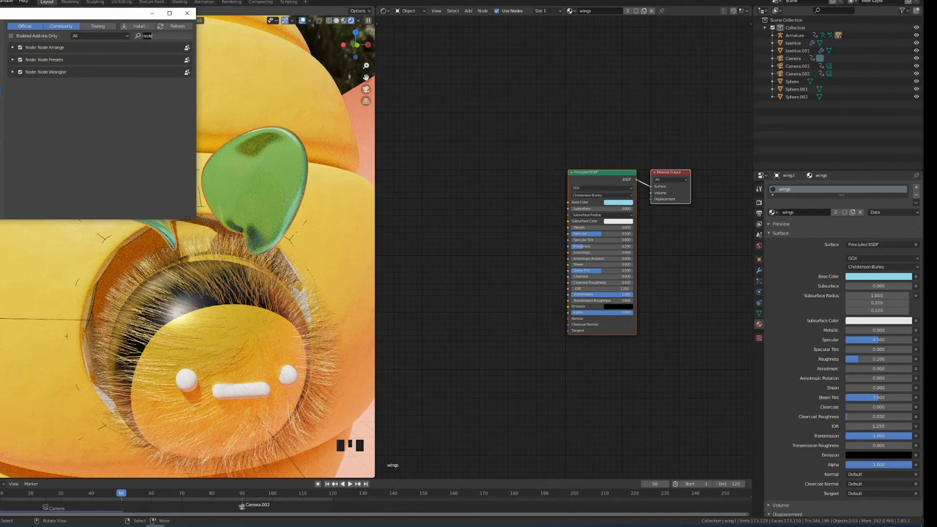
key(BackSpace)
key(BackSpace)
key(BackSpace)
key(BackSpace)
text(mater)
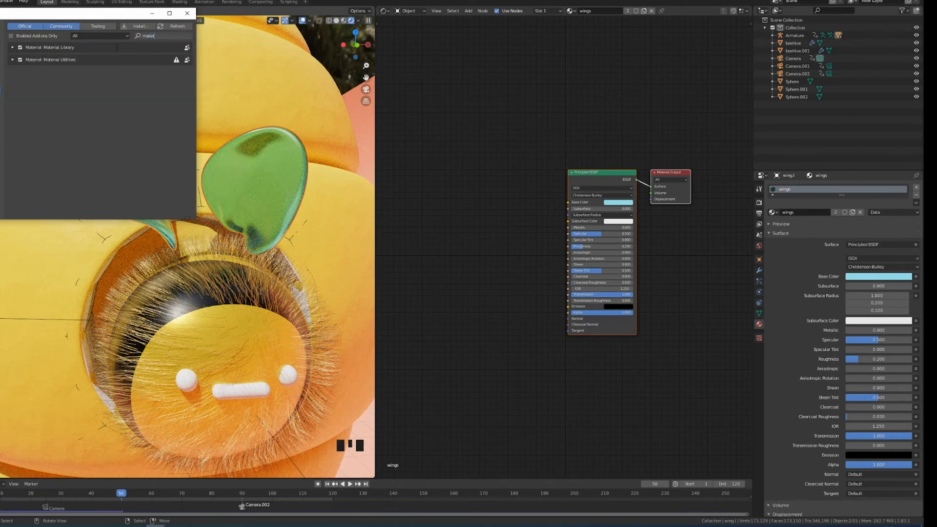
click(189, 16)
Step: Create a new material for the bee's left-hand eye sphere and set its base color to black
scroll(151, 225, down, 5)
scroll(151, 225, up, 3)
click(151, 225)
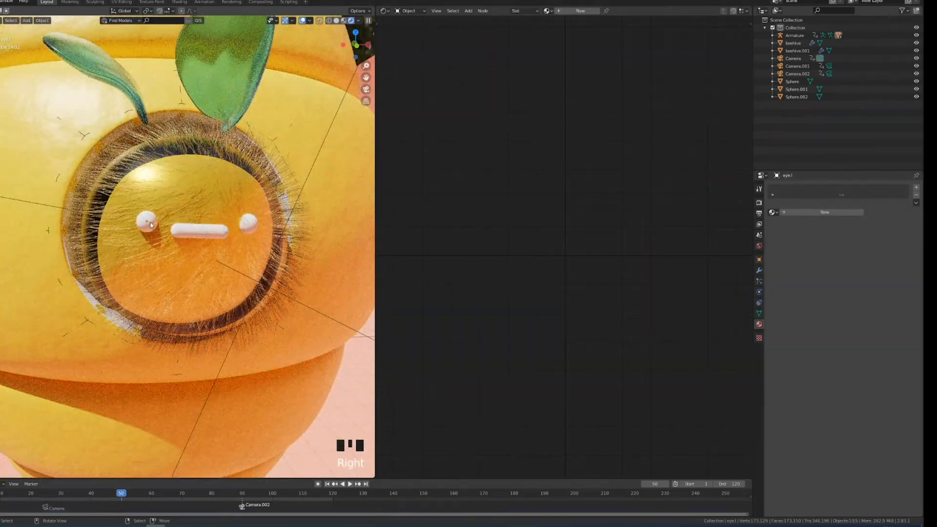
click(789, 216)
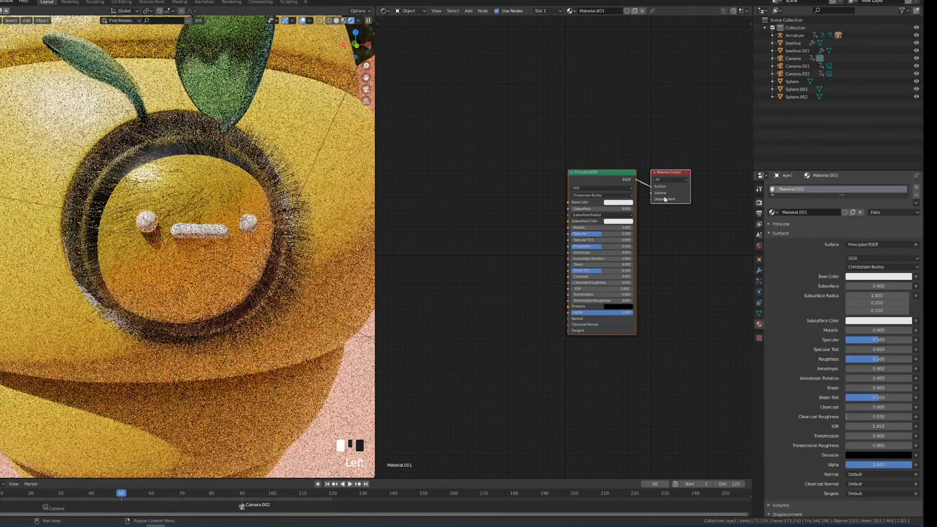
click(612, 204)
click(655, 163)
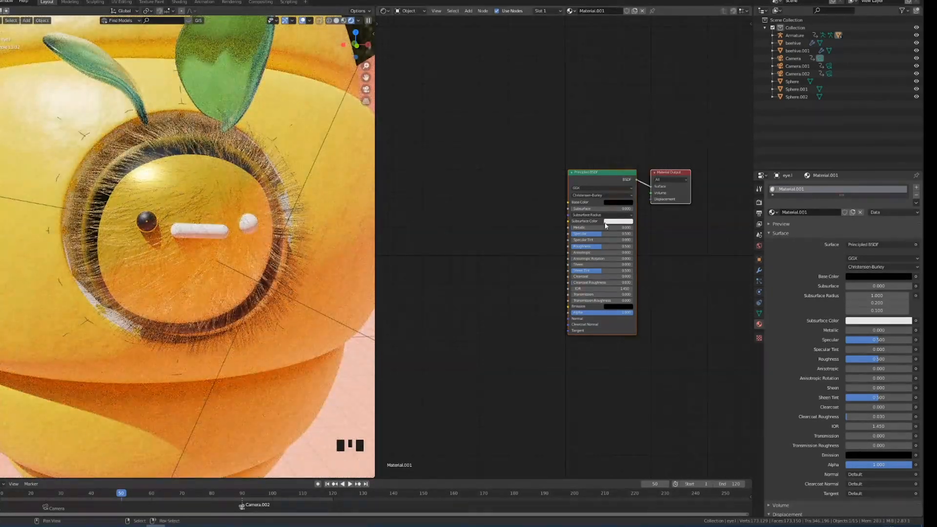
Step: Set the eye material's specular to 0.700, specular tint to 0.500 and roughness to 0.100
key(g)
click(614, 244)
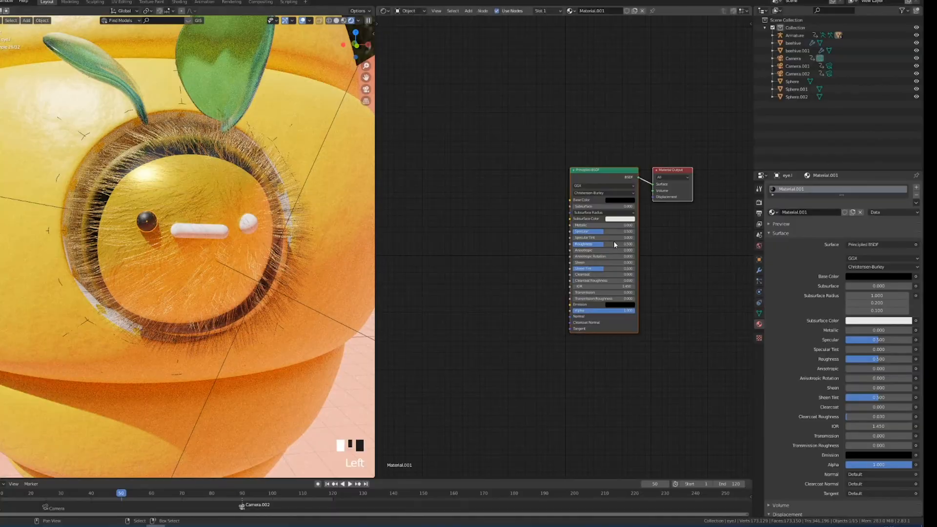
mouse_move(621, 246)
mouse_down()
mouse_move(593, 246)
mouse_move(602, 233)
mouse_move(630, 238)
mouse_up()
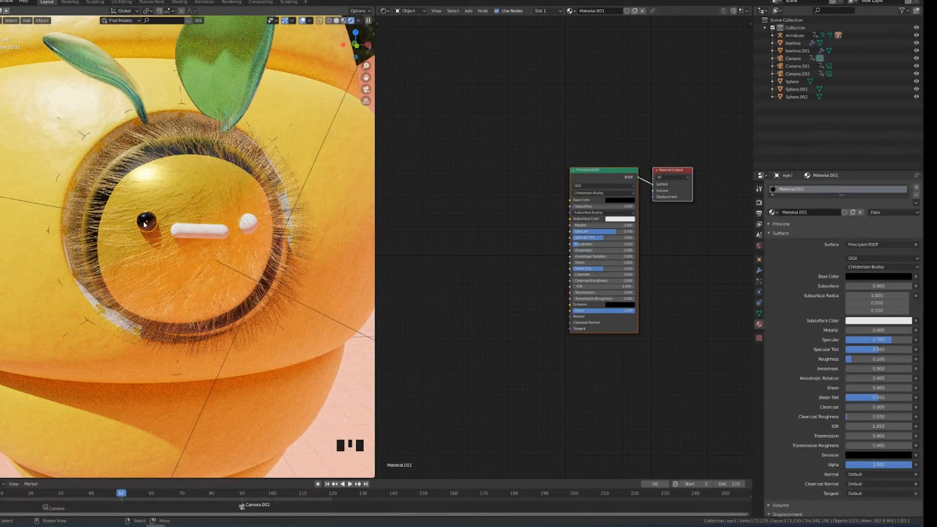
Step: Copy the black eye material to the other eye and the mouth
scroll(202, 238, up, 2)
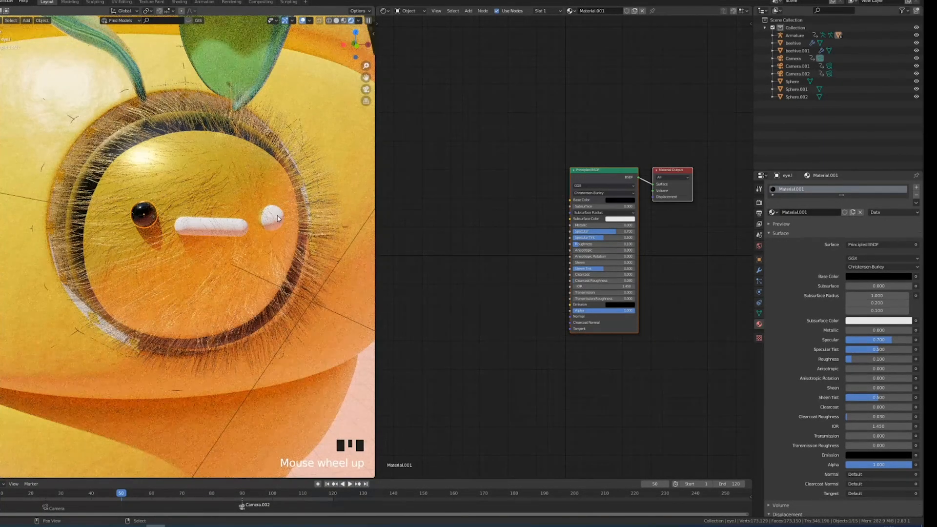
shift+right_click(278, 218)
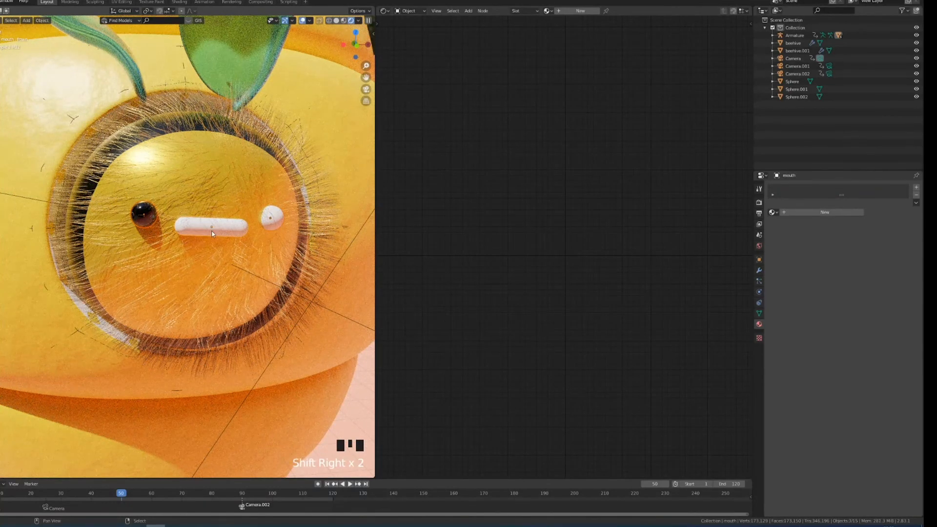
shift+right_click(143, 213)
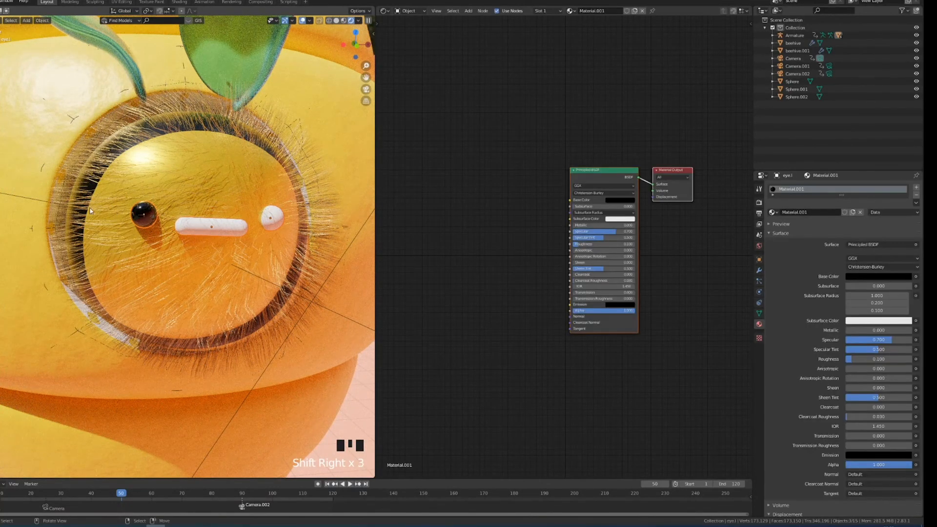
key(shift+q)
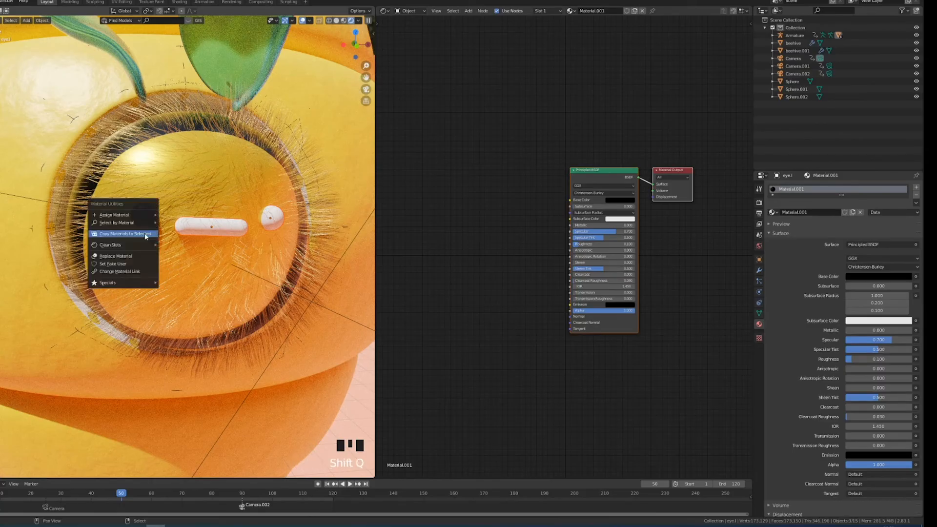
click(145, 234)
Step: Examine the bee with its new face materials from the side and through the camera
scroll(209, 235, down, 4)
scroll(210, 235, up, 2)
scroll(238, 236, down, 5)
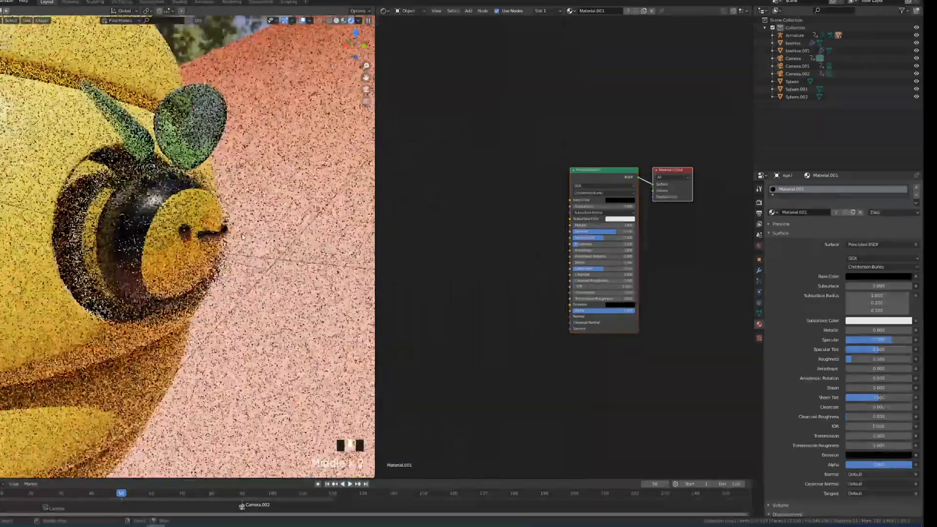
key(KP_0)
scroll(238, 236, down, 2)
middle_drag(236, 244, 238, 273)
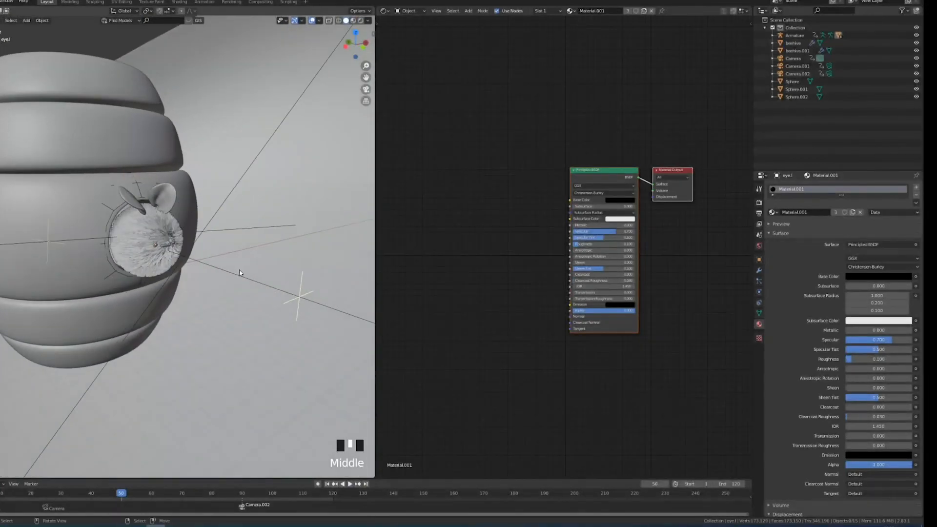
key(KP_0)
scroll(239, 271, up, 2)
Step: Select the bee's furry body and review its material nodes and hair particle settings
right_click(212, 271)
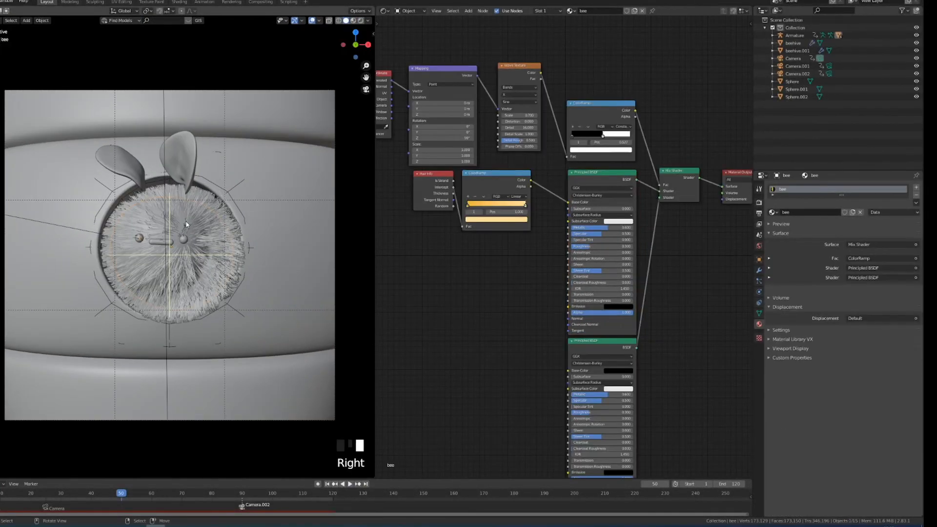
scroll(678, 271, down, 2)
mouse_move(677, 272)
middle_down()
mouse_move(674, 249)
mouse_move(683, 257)
middle_up()
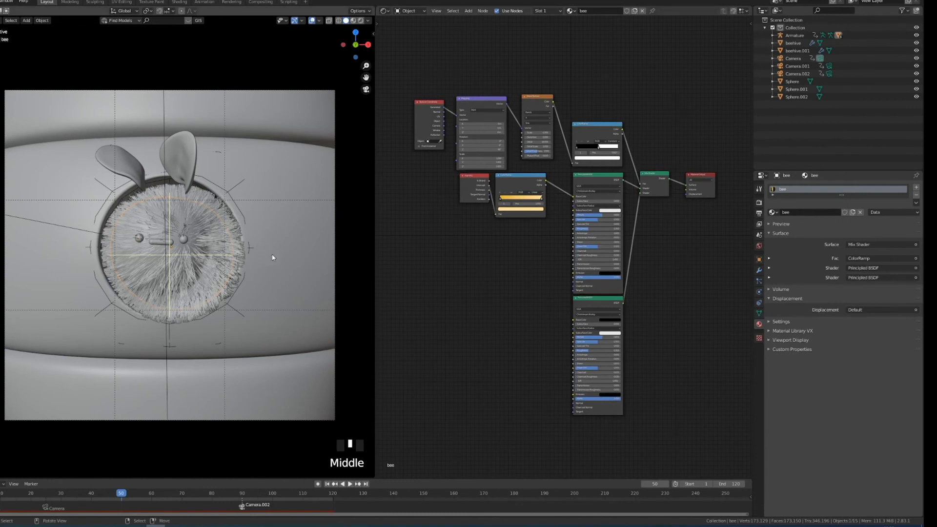
click(759, 281)
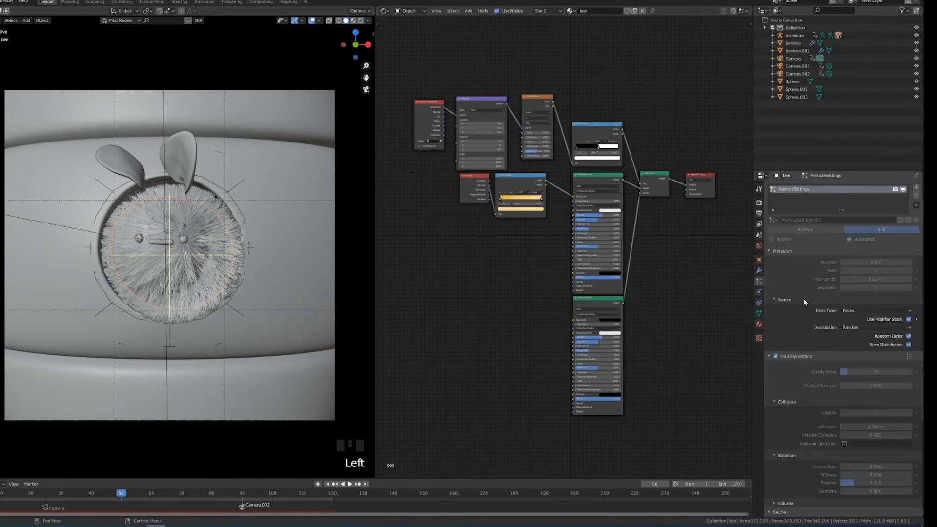
scroll(803, 297, down, 3)
scroll(289, 297, down, 1)
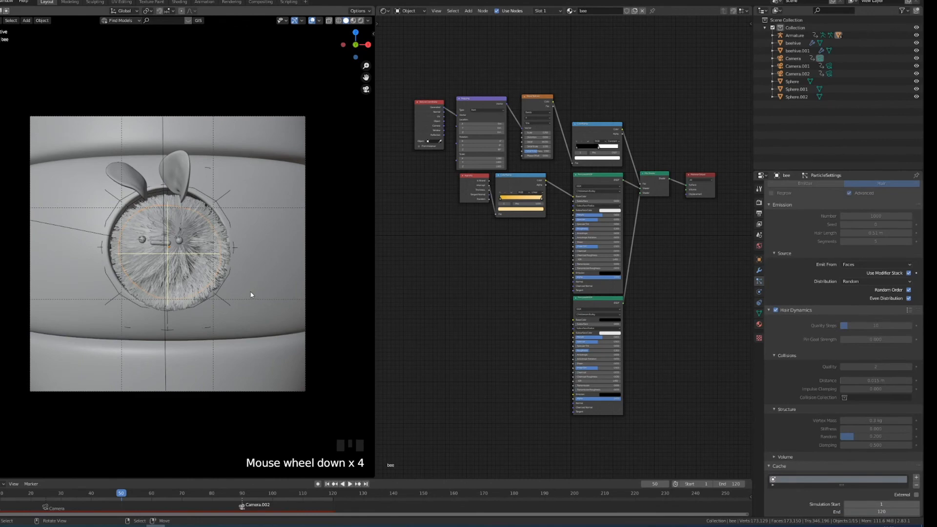
Step: Render frame 50 through the camera as a test, and close the render result
middle_drag(251, 295, 193, 293)
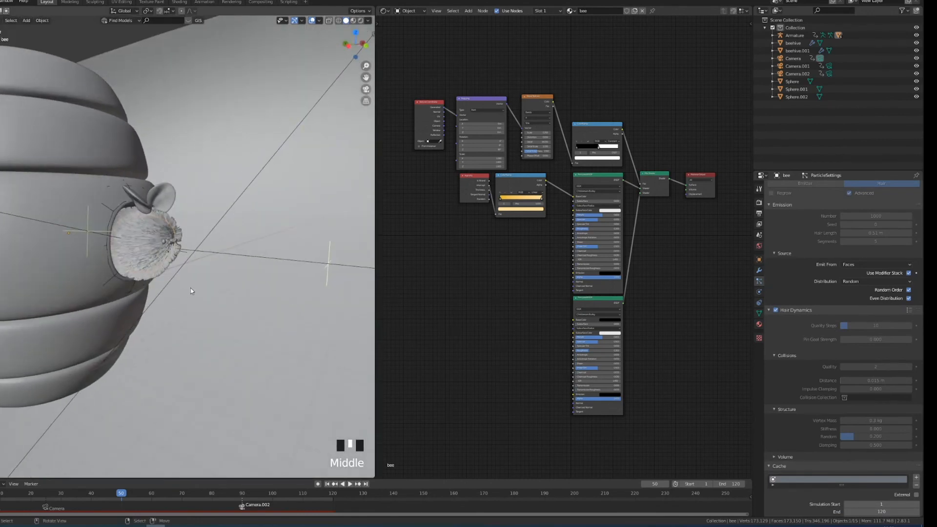
key(KP_0)
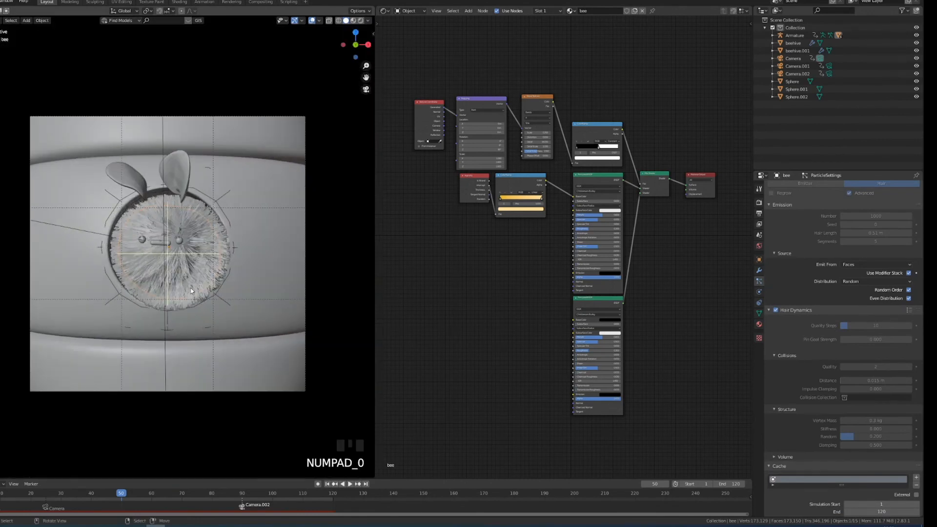
key(F12)
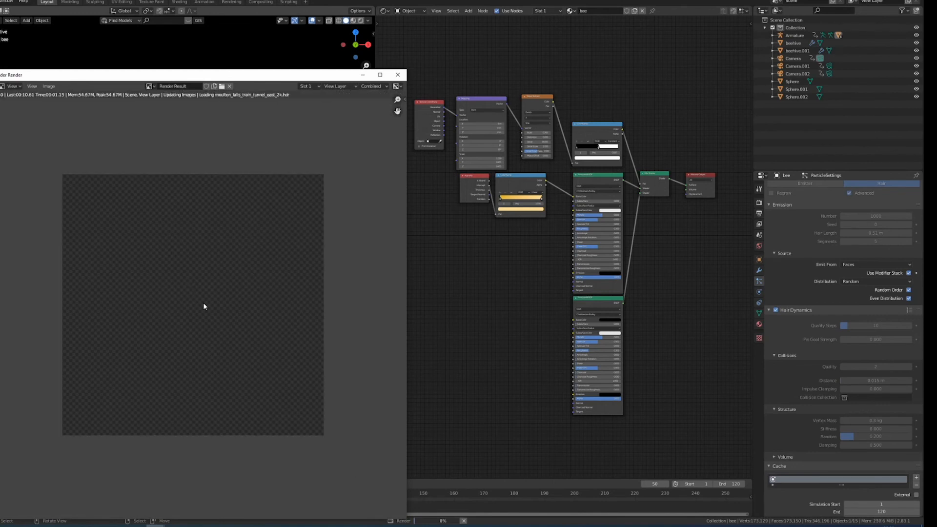
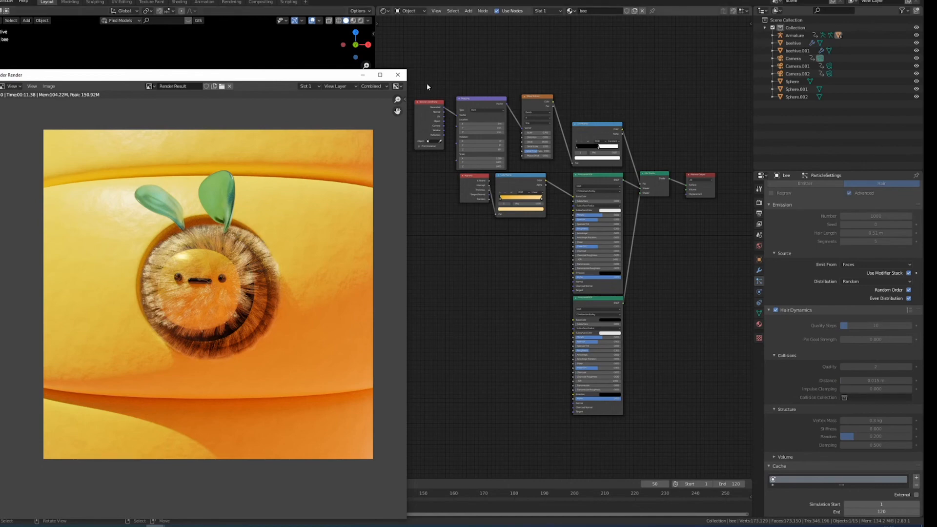
click(397, 75)
Step: Return to frame 1 and delete the baked cache of the bee's hair dynamics
middle_drag(218, 260, 272, 281)
scroll(297, 270, up, 3)
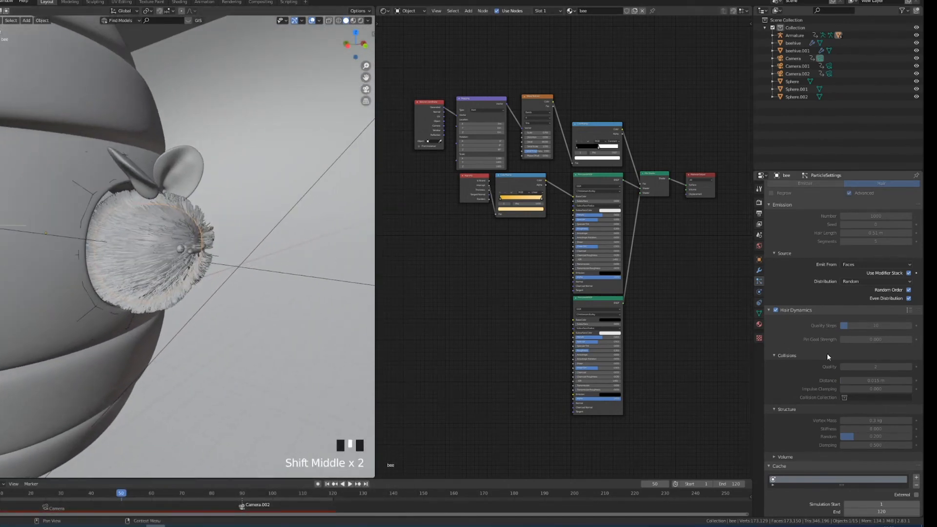
scroll(810, 342, down, 4)
scroll(795, 329, down, 6)
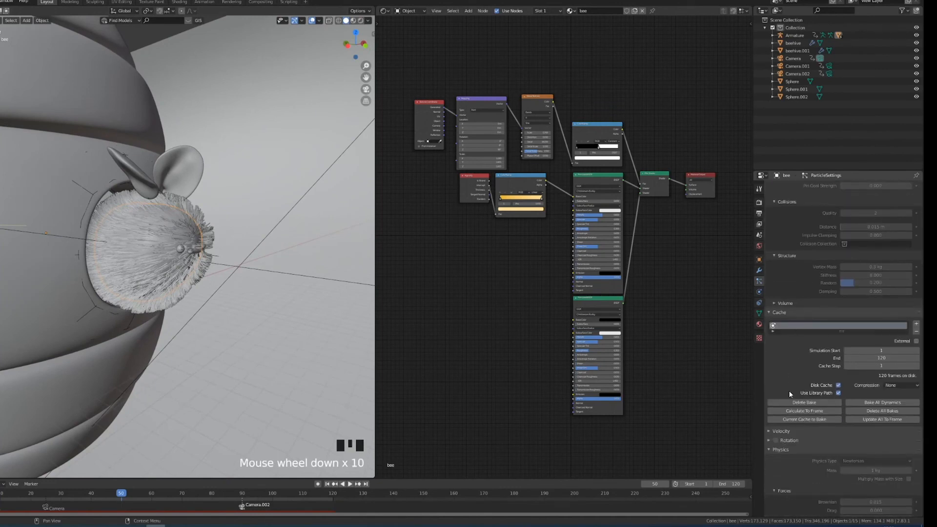
click(328, 485)
middle_drag(254, 298, 219, 288)
click(823, 404)
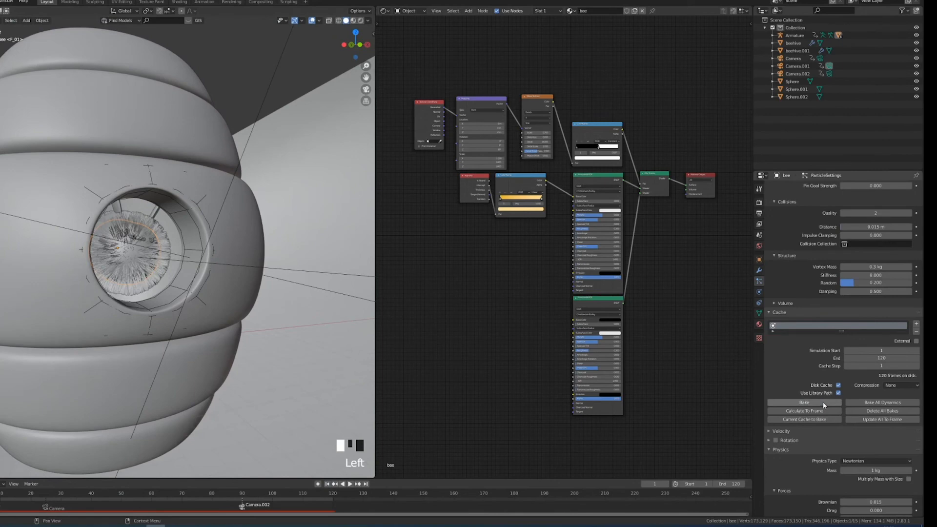
Step: Set the bee's hair length to 0.8 m, checking the fur from the front
scroll(823, 405, up, 6)
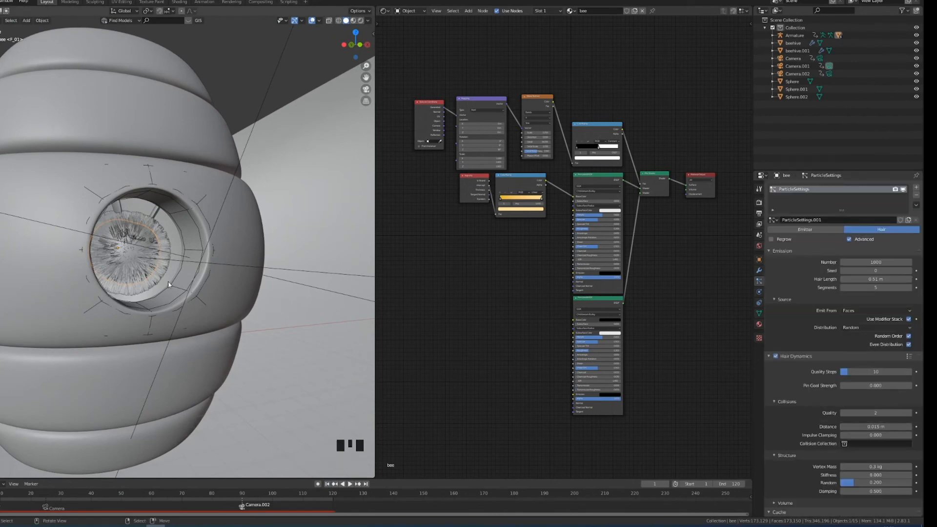
key(KP_1)
scroll(168, 284, up, 5)
scroll(168, 284, down, 1)
scroll(168, 285, down, 1)
drag(876, 279, 898, 280)
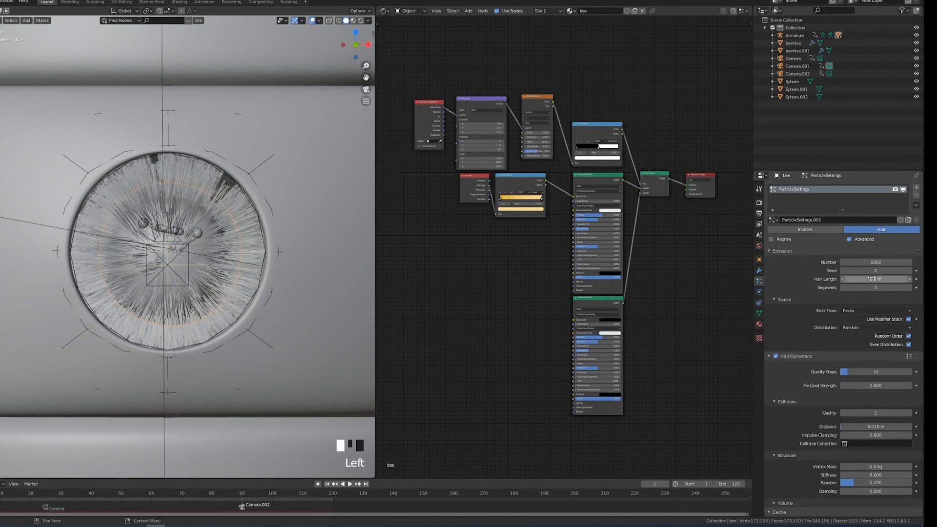
scroll(188, 247, up, 2)
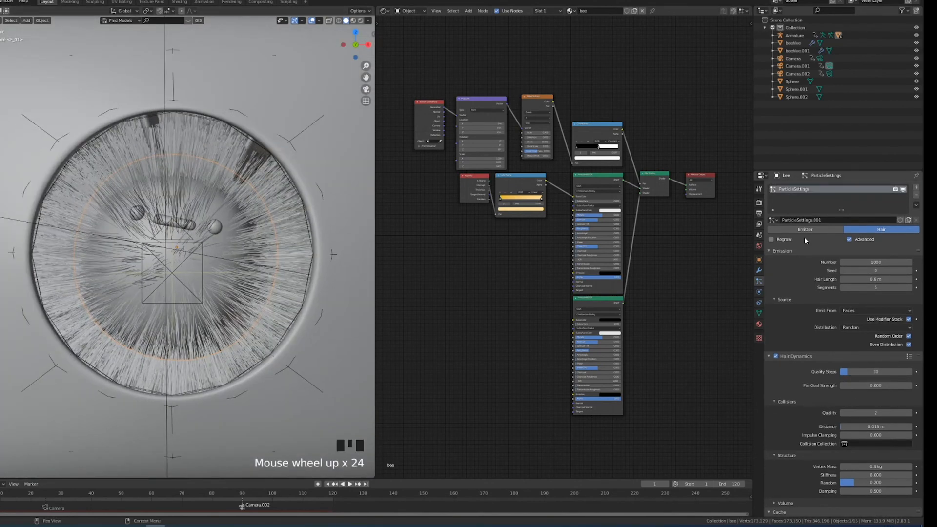
Step: Set the bee's hair particle number to 2000 and save the file
click(867, 262)
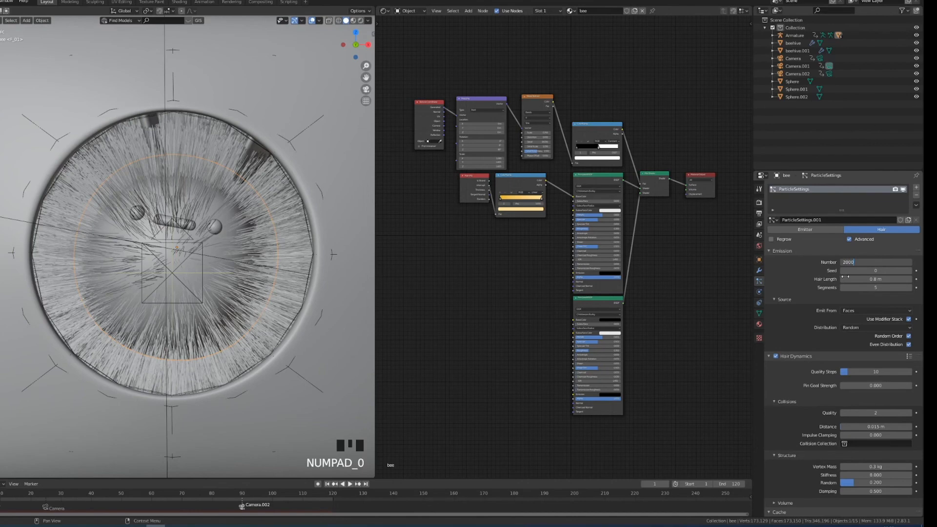
key(Return)
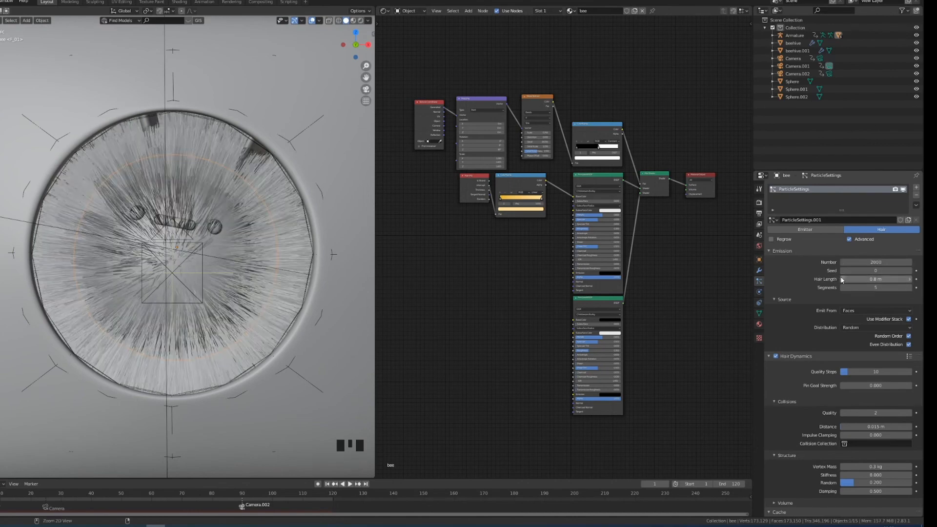
key(ctrl+s)
Step: Set the render amount of the interpolated hair children to 70
scroll(849, 302, down, 20)
scroll(853, 320, down, 15)
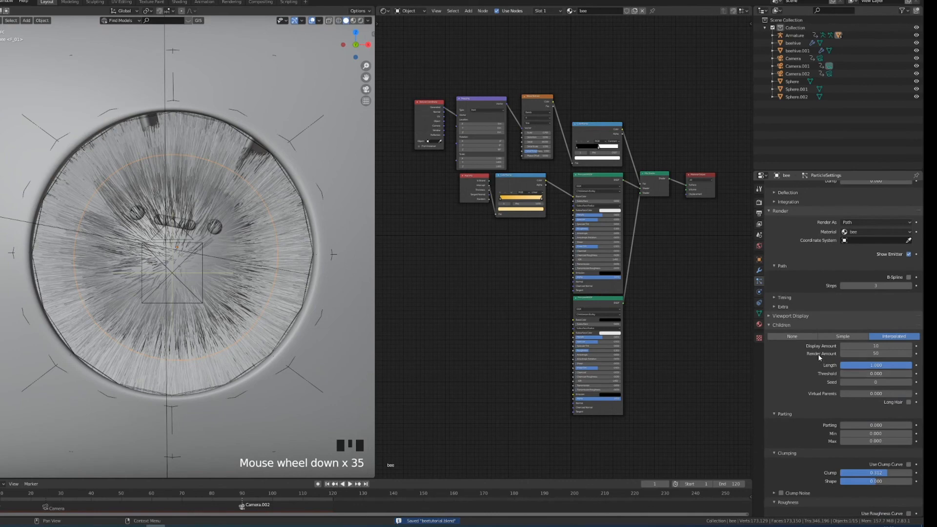
click(873, 354)
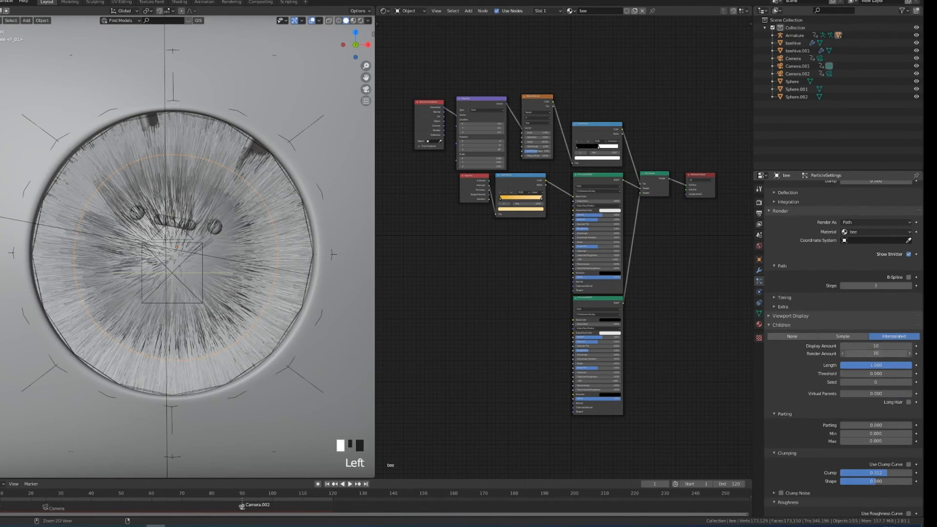
Step: Set the distance of the left eye's Shrinkwrap constraint to about 0.72 m so it sits outside the fur
scroll(863, 353, down, 3)
mouse_move(205, 342)
shift+middle_down()
mouse_move(230, 357)
mouse_move(197, 346)
shift+middle_up()
scroll(225, 357, up, 6)
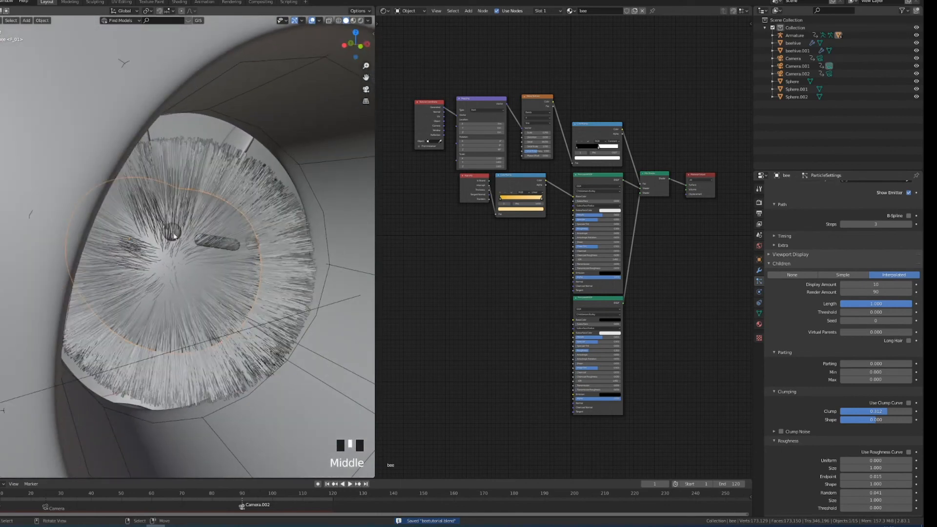
right_click(177, 238)
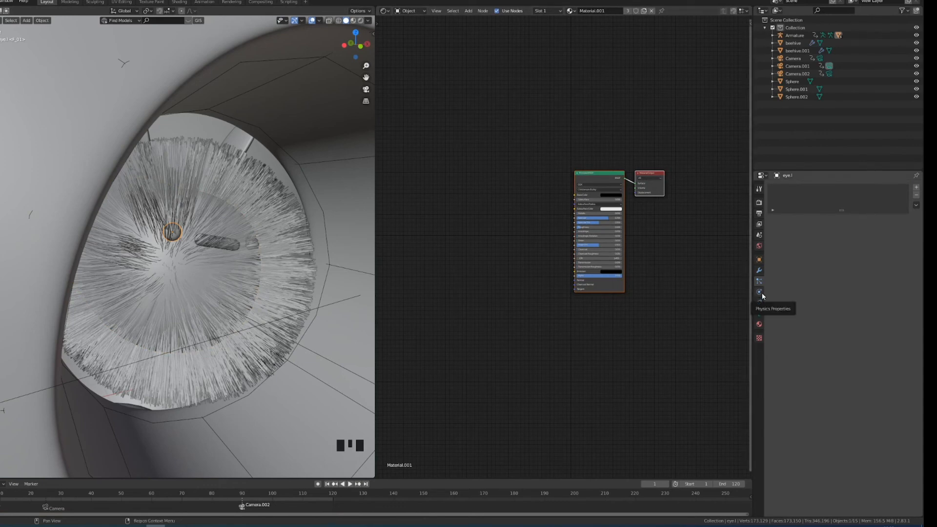
click(759, 304)
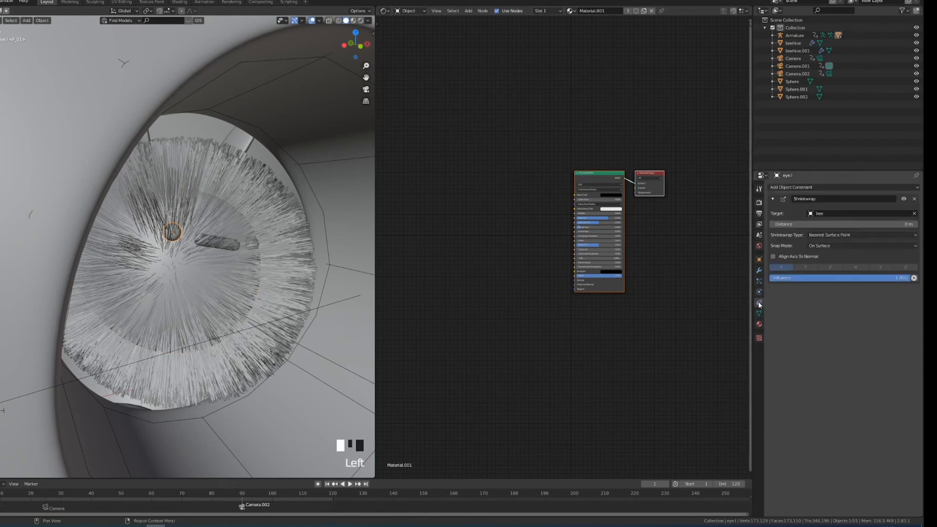
drag(814, 225, 833, 225)
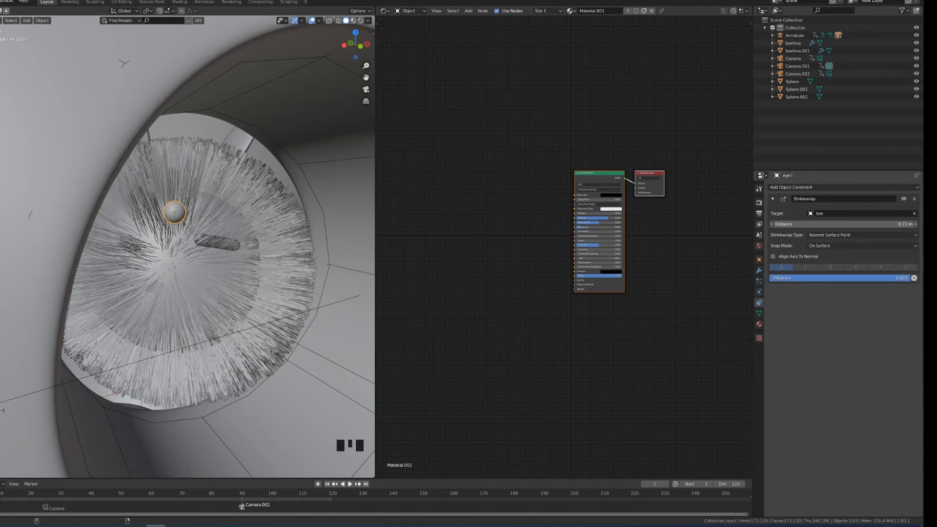
drag(833, 225, 833, 225)
Step: Set the Shrinkwrap constraint distance to 0.76 m for the mouth and 0.73 m for the right eye
middle_drag(230, 244, 232, 235)
right_click(231, 261)
drag(829, 224, 862, 224)
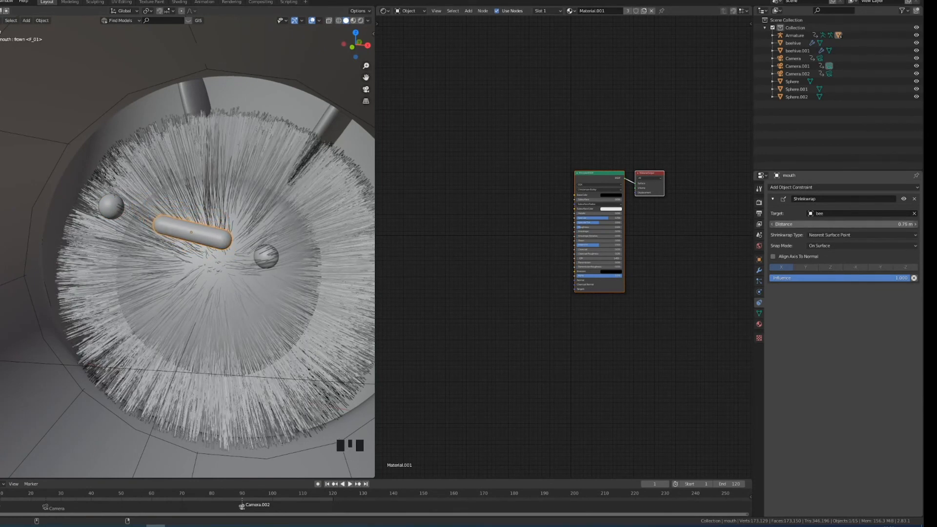
scroll(210, 244, down, 5)
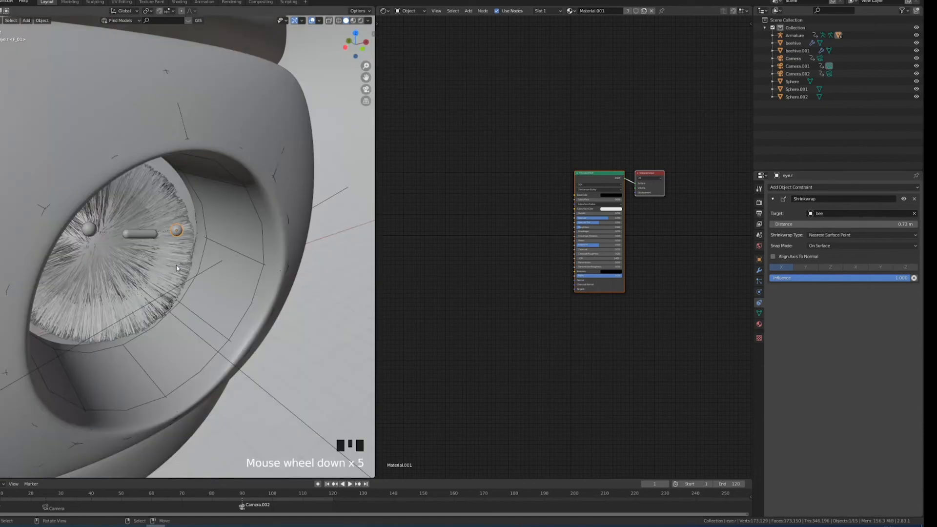
Step: Select the bee and bake its hair dynamics cache for frames 1 to 120
middle_drag(210, 244, 165, 250)
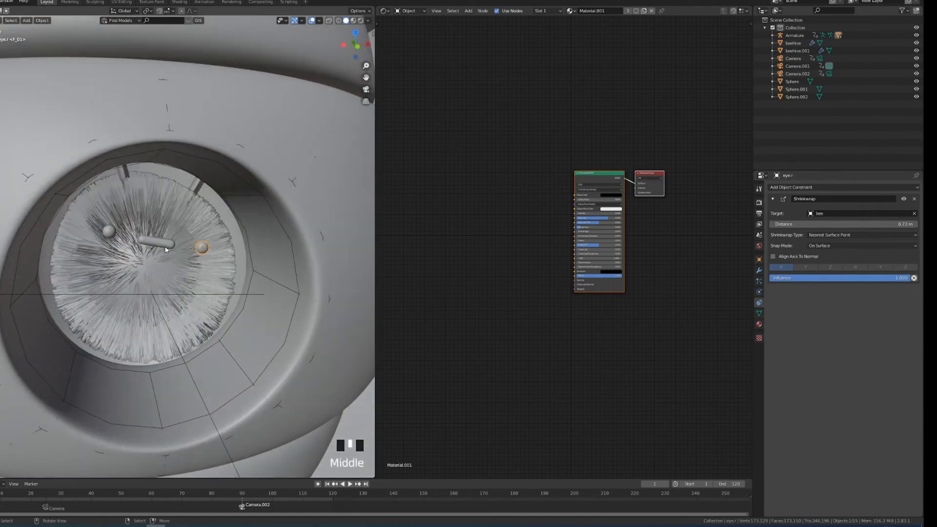
right_click(149, 269)
click(758, 281)
scroll(795, 374, down, 15)
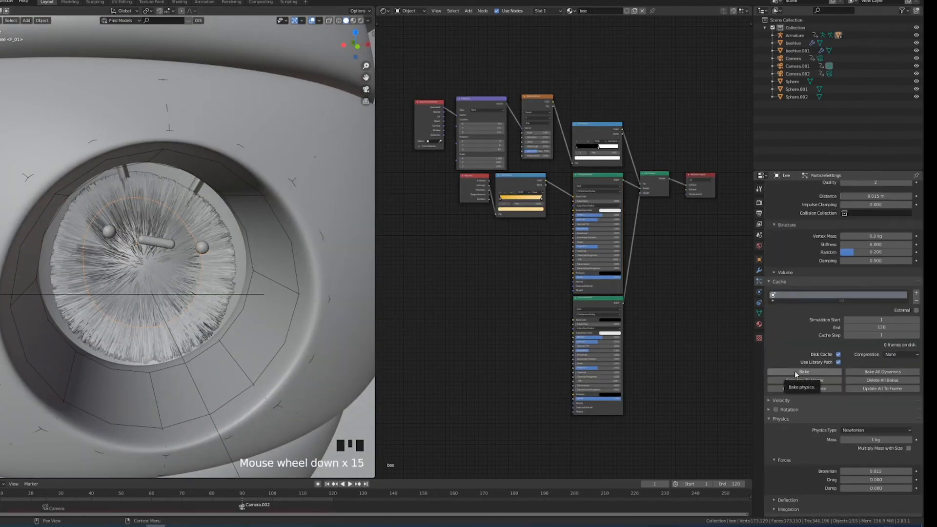
click(795, 374)
Step: Play the animation and examine the moving fur, eyes and mouth, including through the scene camera
scroll(260, 344, down, 4)
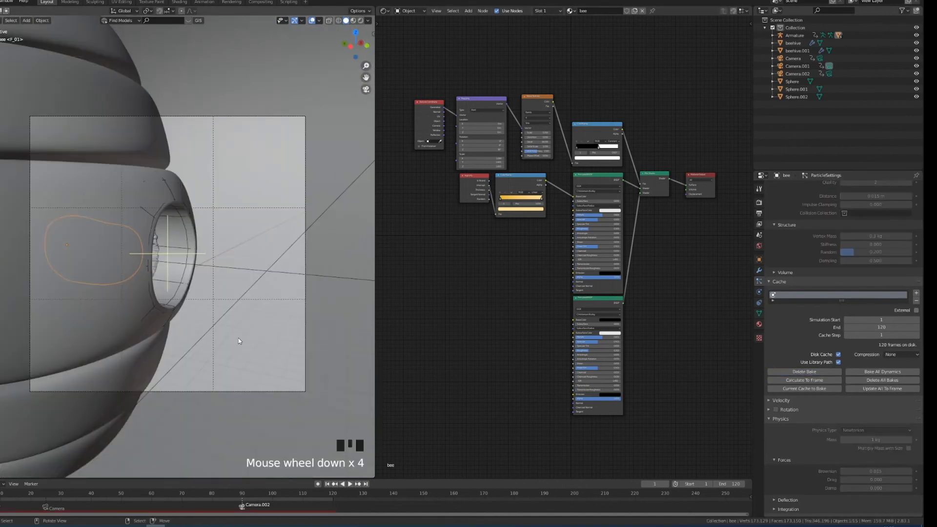
middle_drag(240, 341, 223, 334)
key(alt+a)
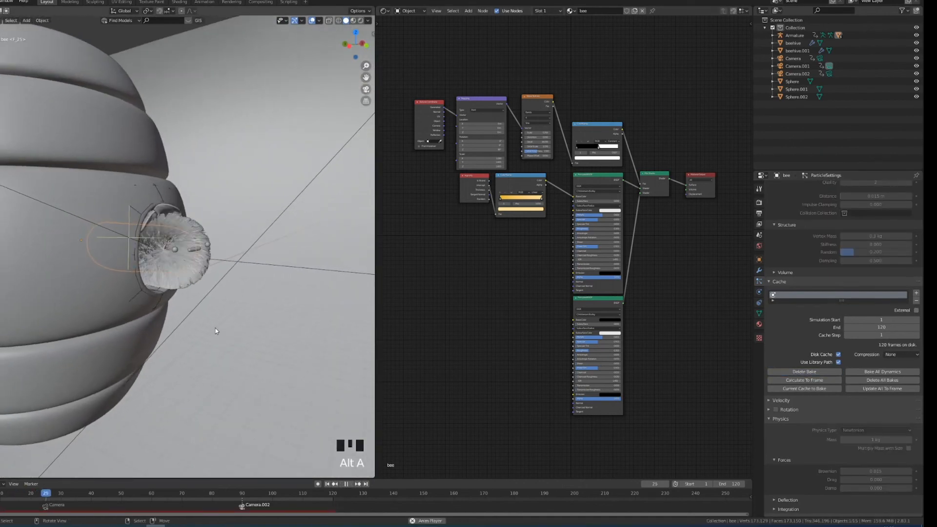
shift+middle_drag(215, 328, 156, 329)
scroll(157, 331, down, 2)
scroll(151, 332, up, 3)
key(KP_0)
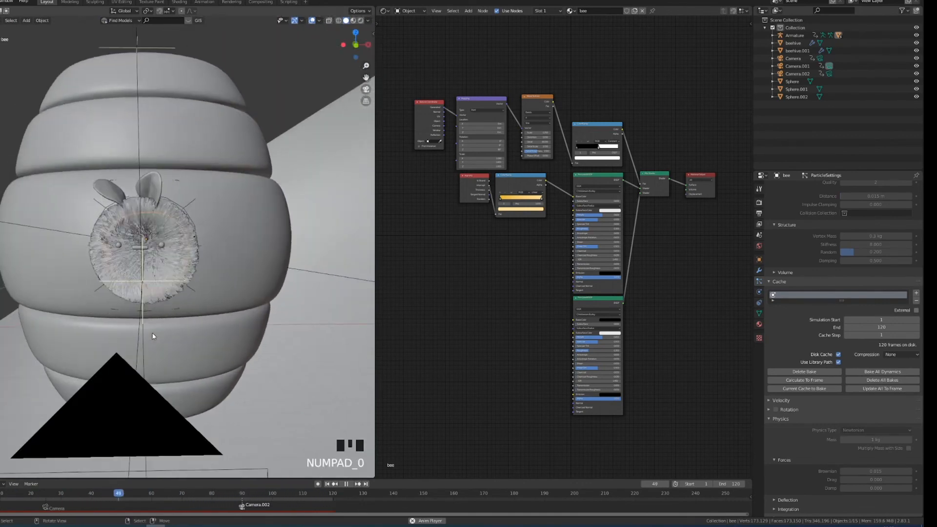
scroll(149, 335, up, 2)
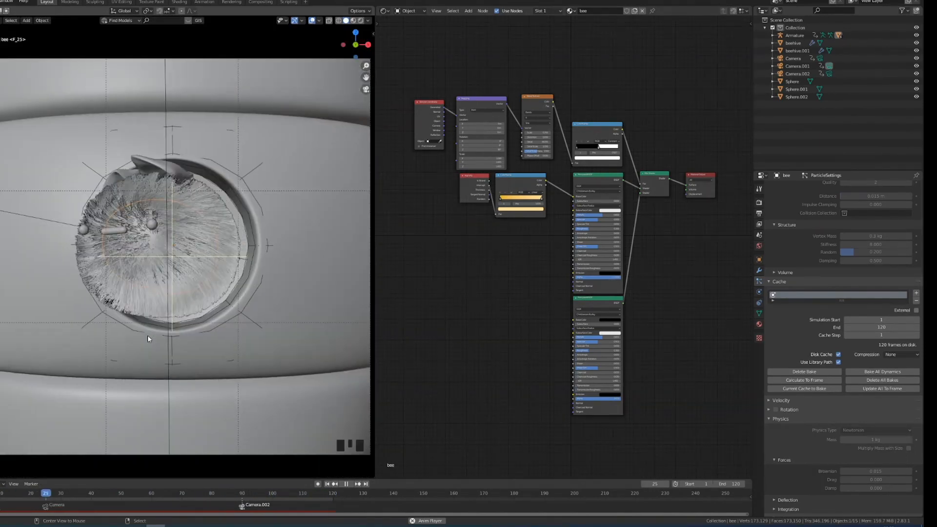
key(alt+a)
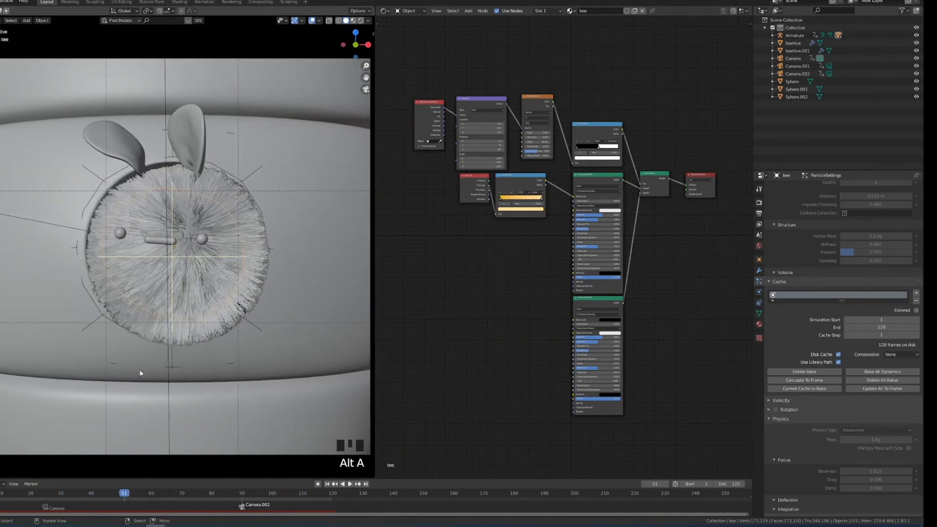
Step: Render frame 62 to check the fur and the face, and close the render
drag(98, 496, 157, 505)
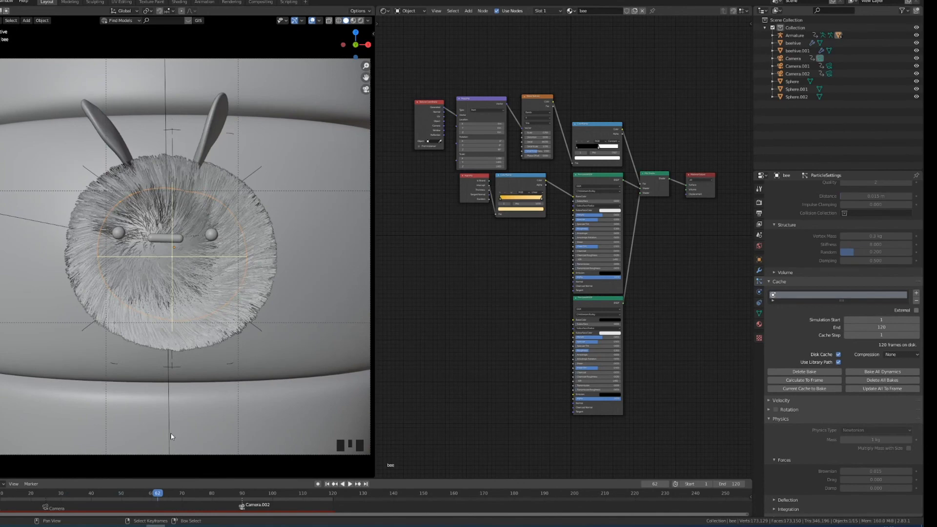
key(F12)
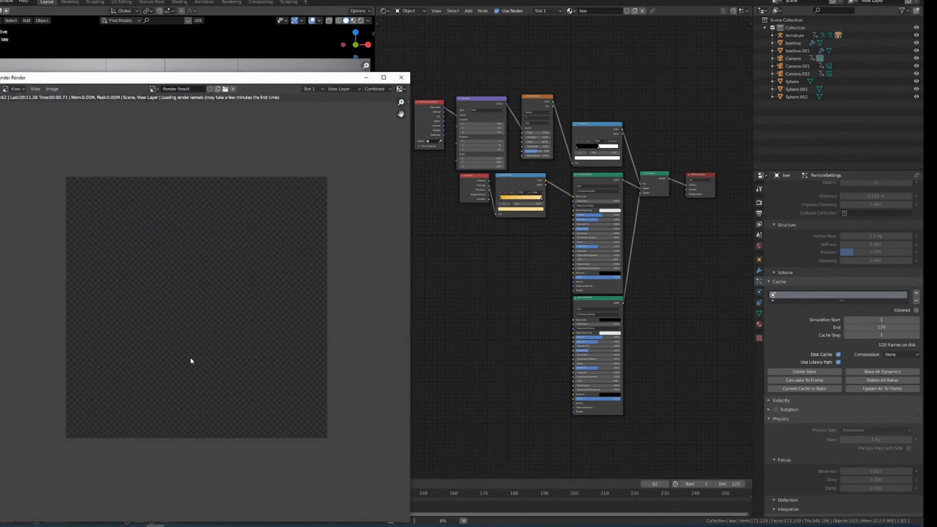
scroll(178, 312, up, 1)
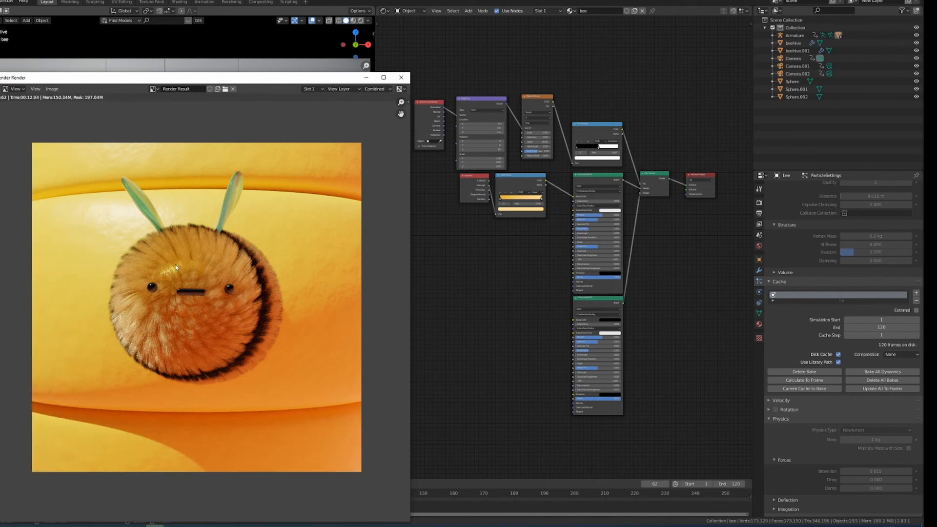
click(401, 77)
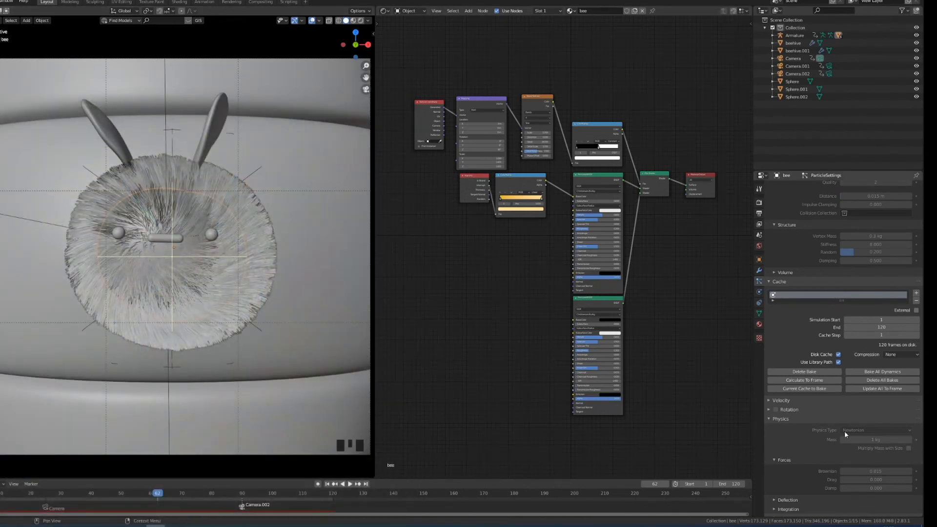
Step: Set the bee's hair diameter to 0.42 m at the root and 0.26 m at the tip, and test-render frame 62
scroll(832, 429, down, 6)
scroll(838, 442, down, 20)
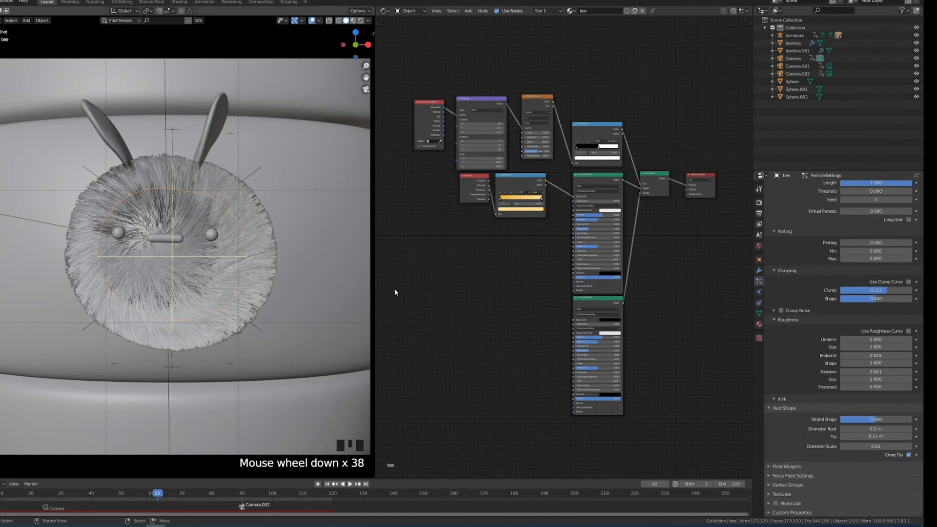
drag(873, 429, 884, 429)
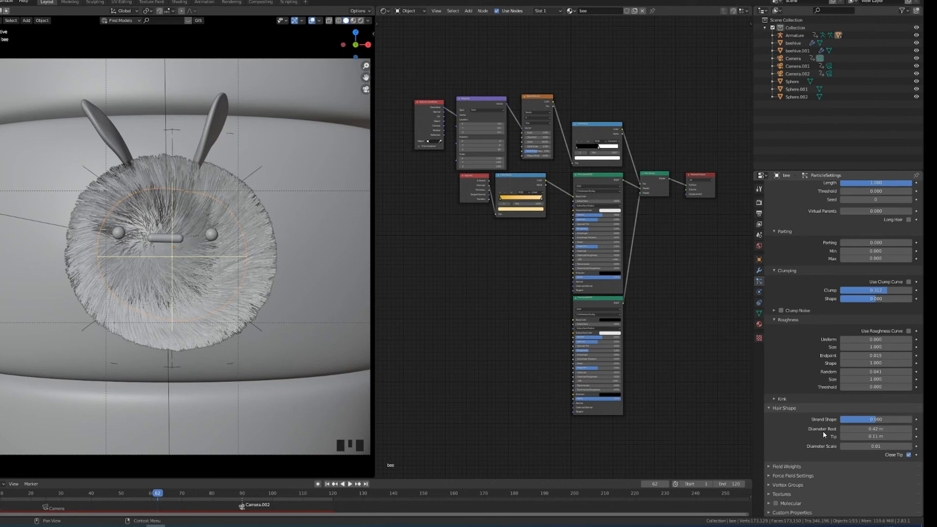
drag(876, 436, 876, 435)
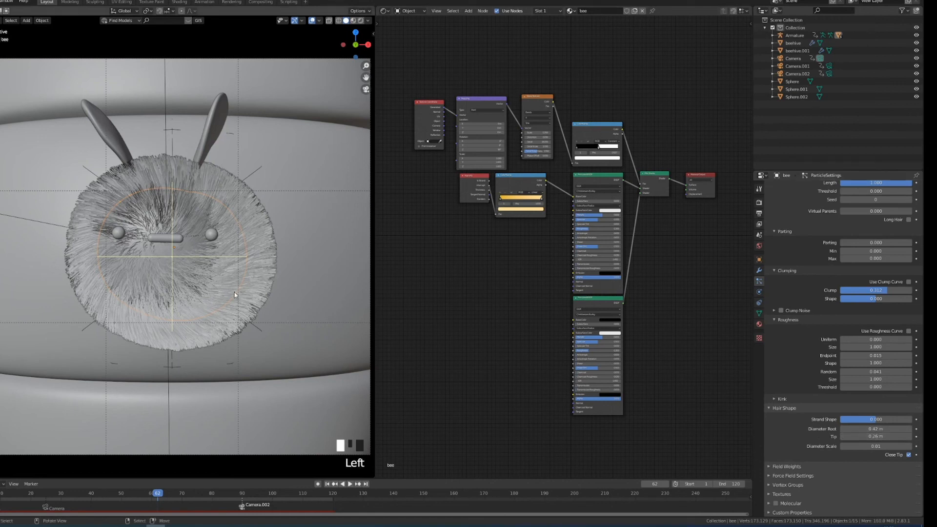
key(F12)
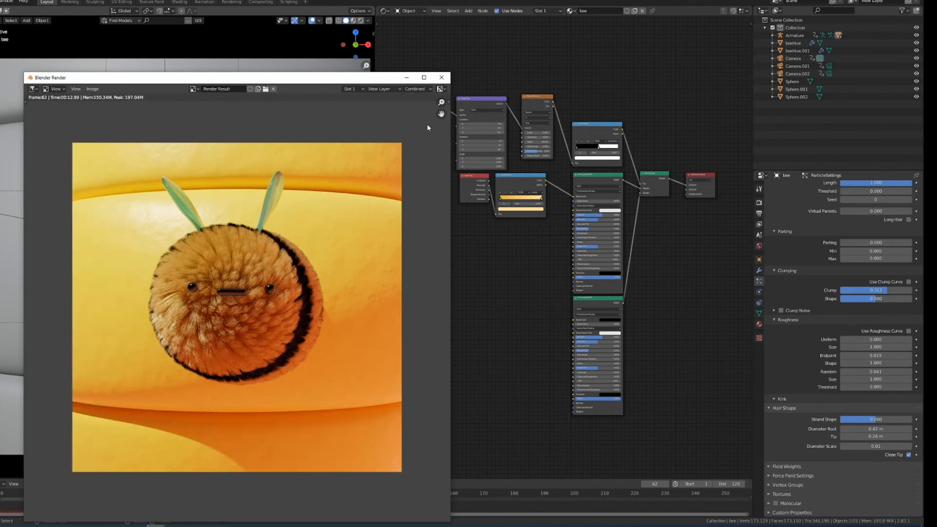
click(441, 77)
Step: Scrub the animation back and forth in material preview to inspect the bee's fur stripes outside and inside the hive
scroll(189, 267, down, 2)
drag(146, 496, 46, 497)
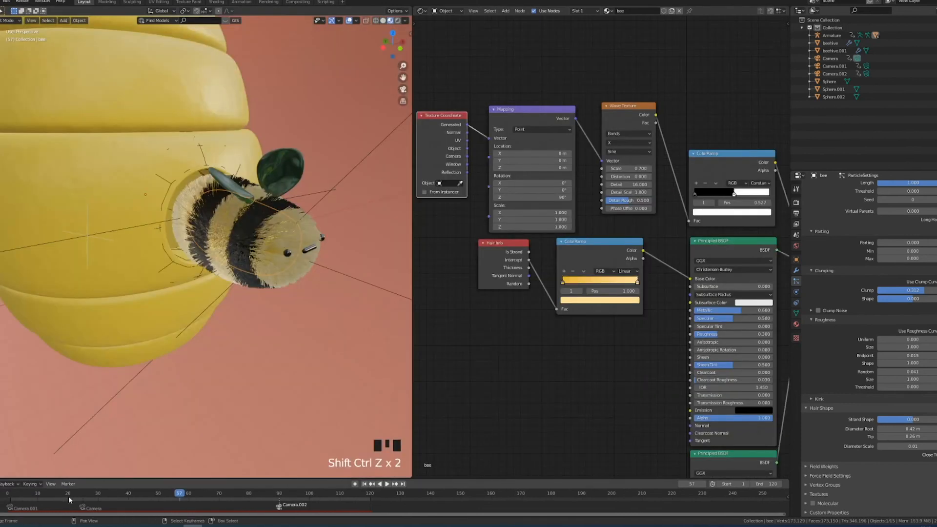
drag(68, 496, 35, 499)
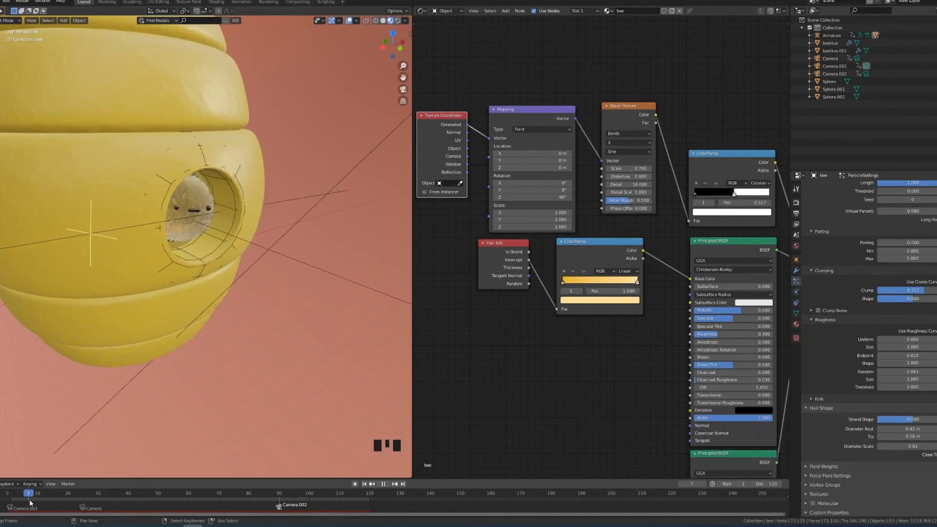
scroll(266, 238, up, 2)
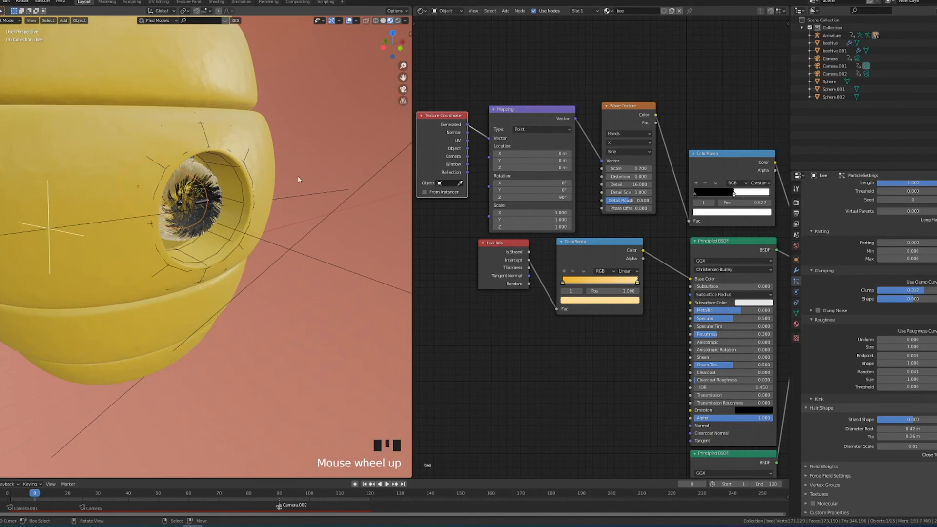
scroll(318, 160, up, 5)
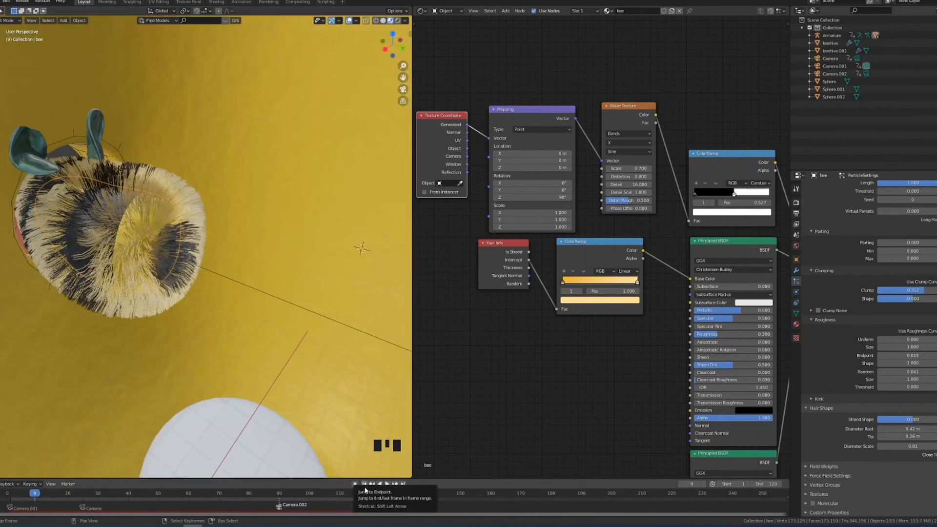
Step: Return to frame 1 and select edge loops at the rear end of the bee's body mesh in edit mode
click(365, 488)
shift+middle_drag(302, 409, 262, 257)
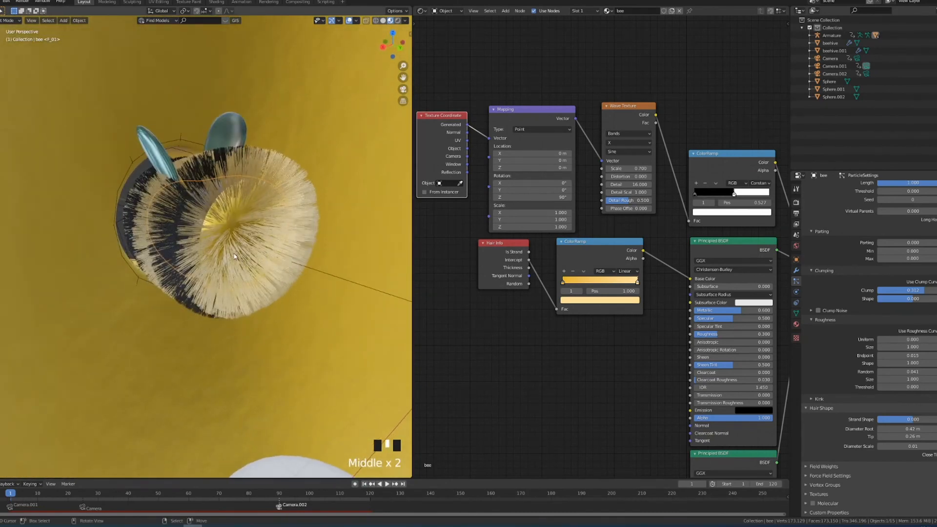
key(Tab)
middle_drag(234, 253, 150, 239)
alt+shift+right_click(134, 211)
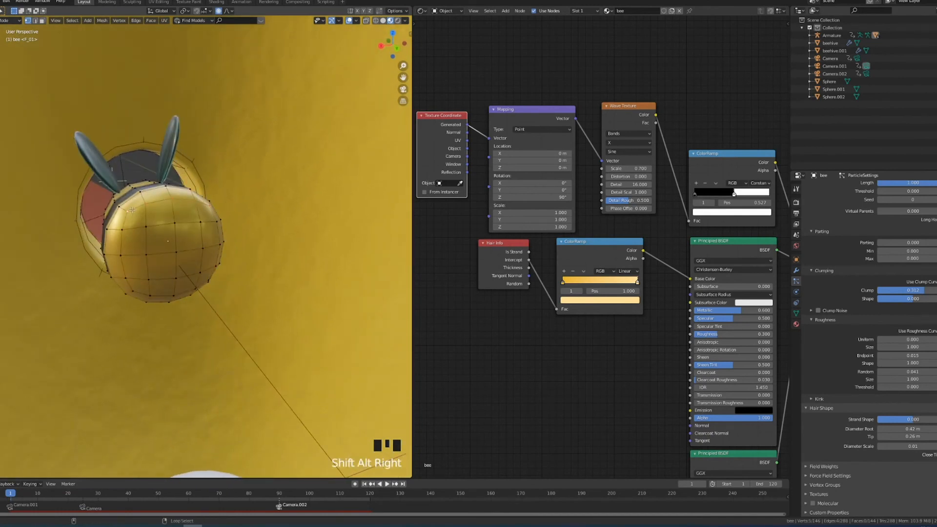
alt+shift+right_click(144, 290)
alt+shift+right_click(156, 296)
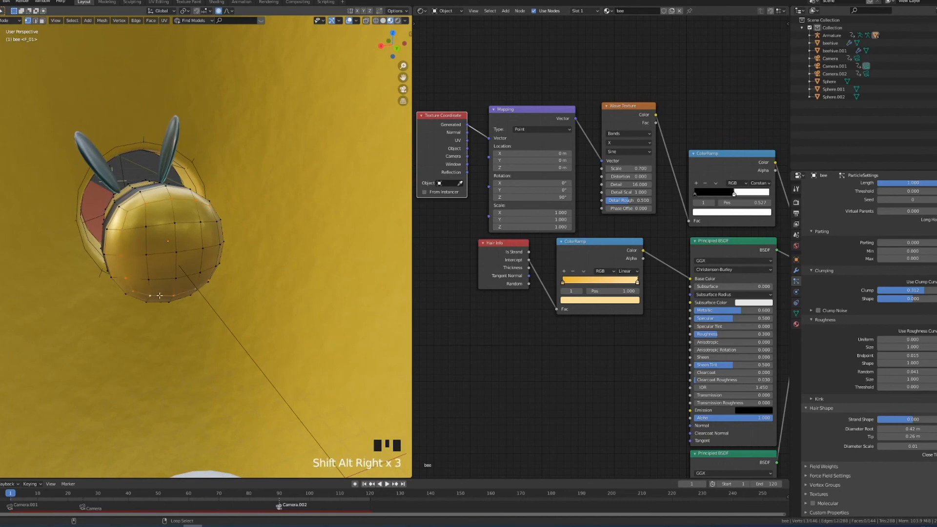
Step: Add the edge loop around the bee's face and the loop down its centre to the selection and mark the edges as seams
scroll(325, 217, down, 4)
middle_drag(325, 217, 215, 183)
shift+middle_drag(271, 193, 164, 195)
scroll(178, 231, up, 5)
alt+shift+right_click(170, 185)
alt+shift+right_click(180, 190)
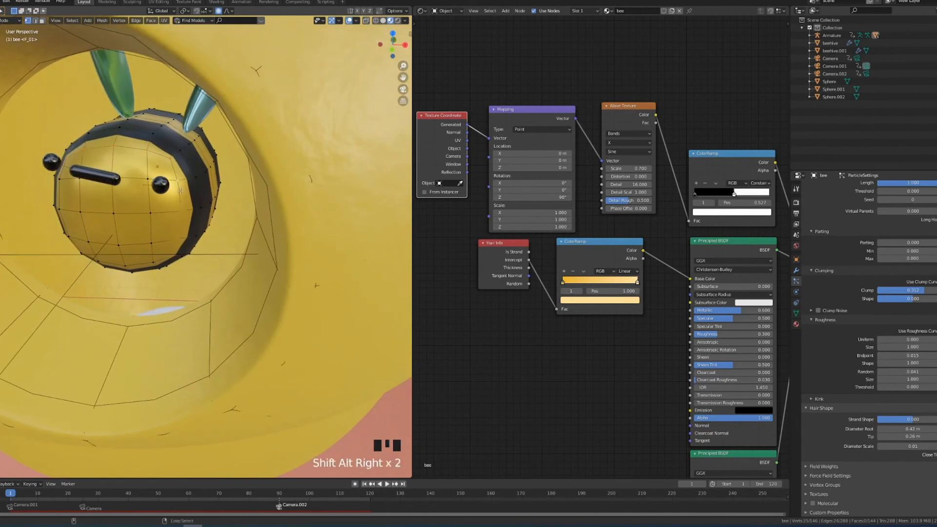
alt+shift+right_click(137, 264)
alt+shift+right_click(59, 201)
alt+shift+right_click(111, 159)
middle_drag(112, 159, 145, 165)
key(ctrl+e)
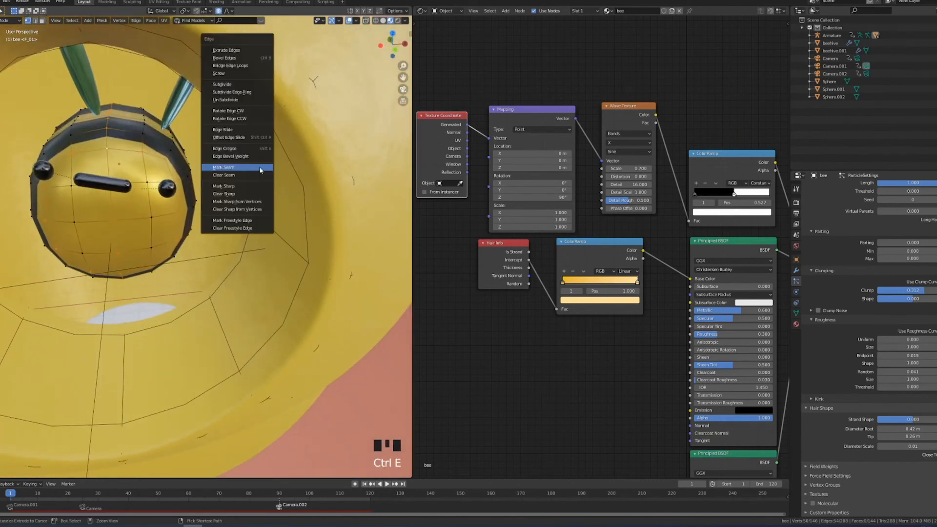
click(255, 167)
middle_drag(256, 167, 244, 187)
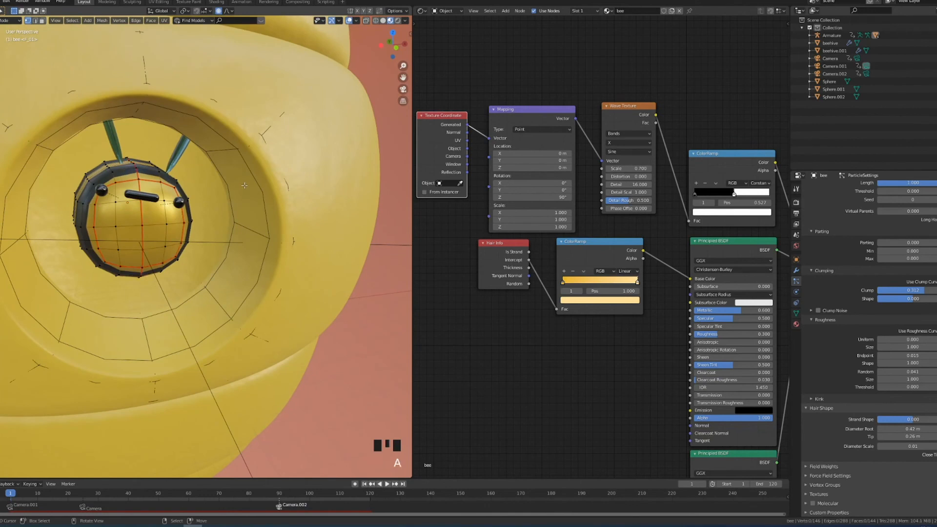
Step: Unwrap the bee's whole mesh and connect the Texture Coordinate node's UV output to the Mapping node's vector
key(a)
key(a)
key(a)
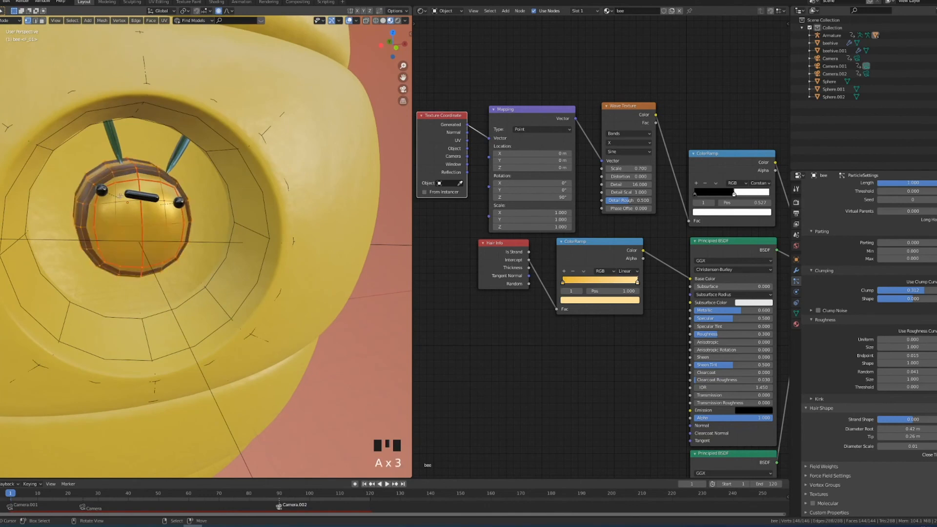
key(u)
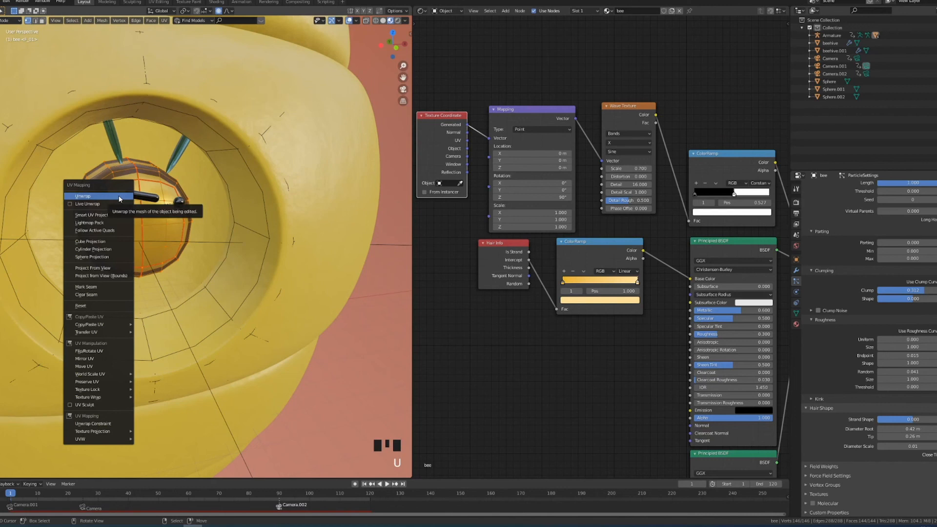
click(120, 197)
key(Tab)
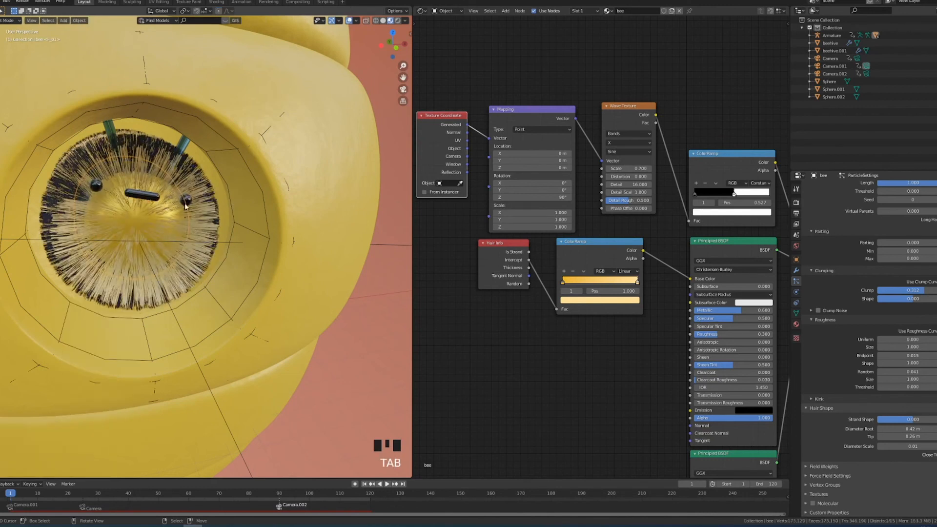
drag(466, 140, 490, 139)
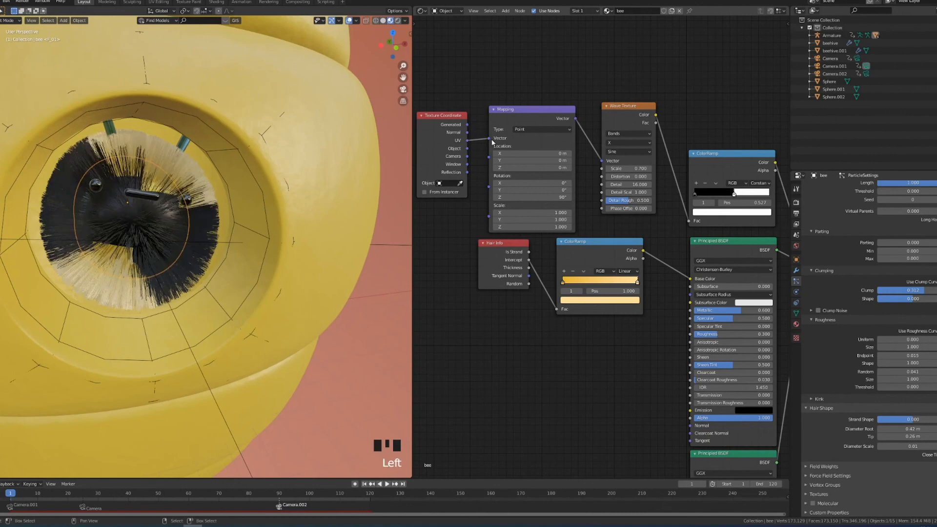
Step: Set the Mapping node's Z rotation to 0° and view the bee's stripes from behind
double_click(525, 197)
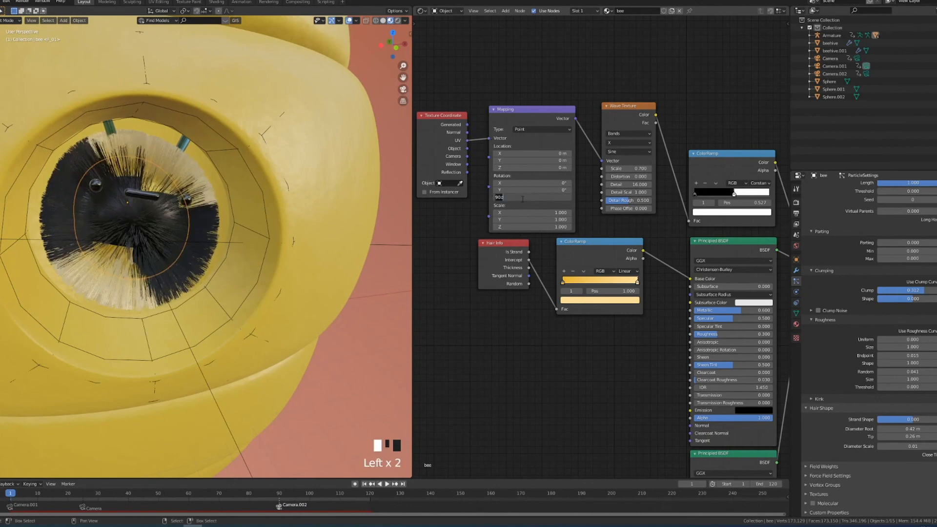
text(0)
key(Return)
middle_drag(303, 234, 78, 237)
scroll(270, 236, down, 2)
middle_drag(270, 237, 227, 241)
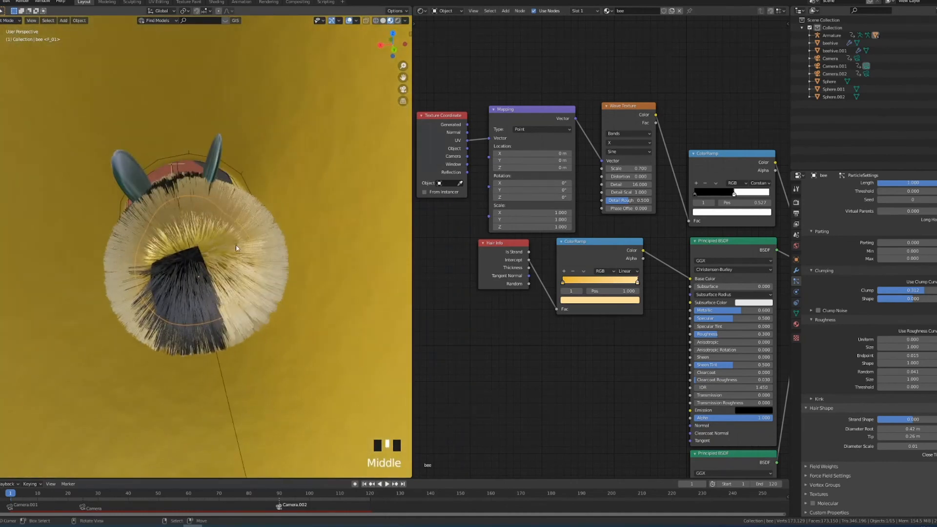
Step: Split the shader editor area, switch the upper part to the Image Editor and put the bee in edit mode to show its UVs
drag(417, 9, 428, 130)
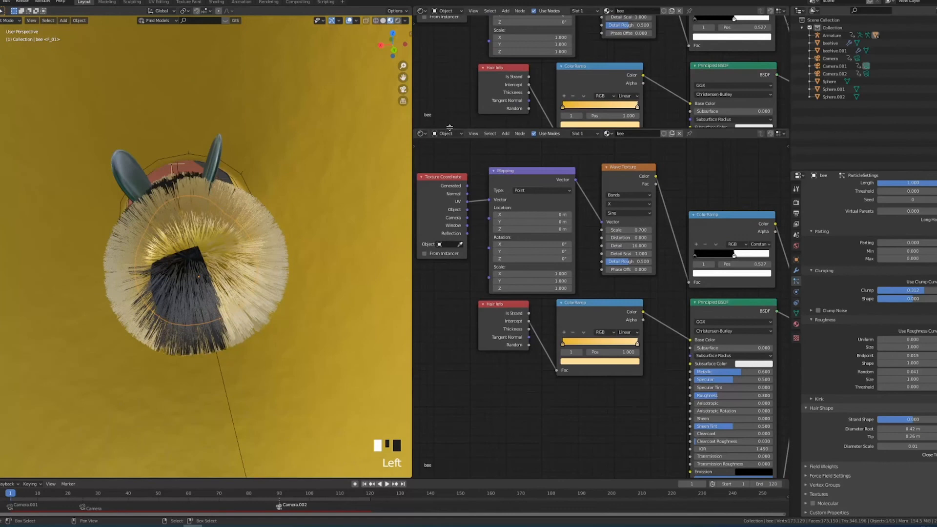
click(421, 11)
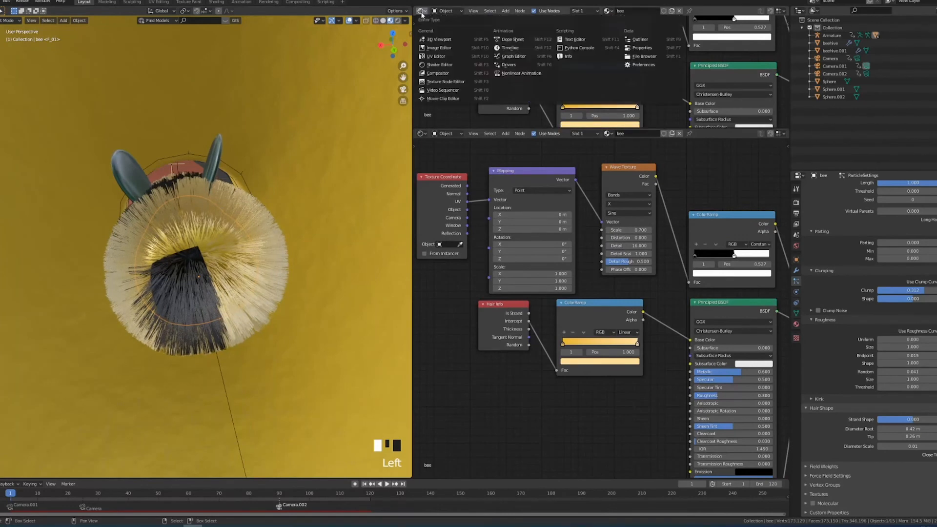
click(438, 48)
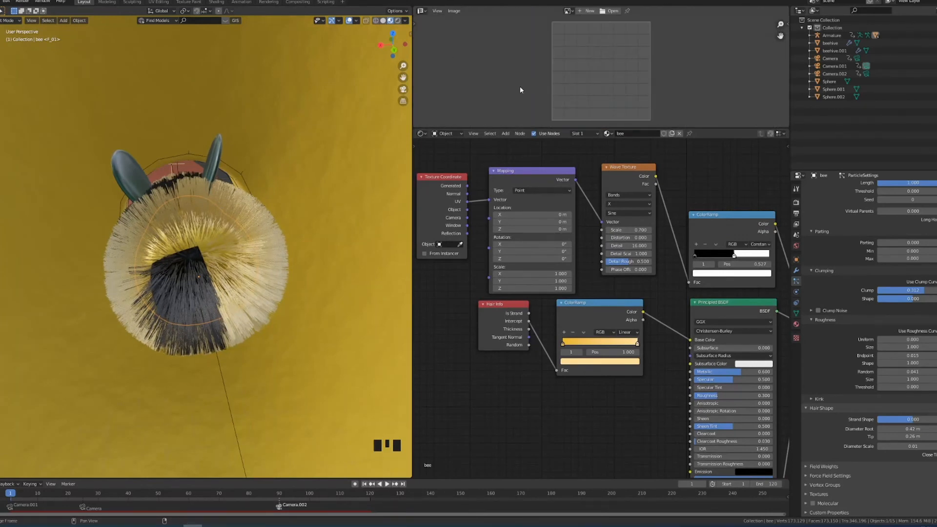
key(Tab)
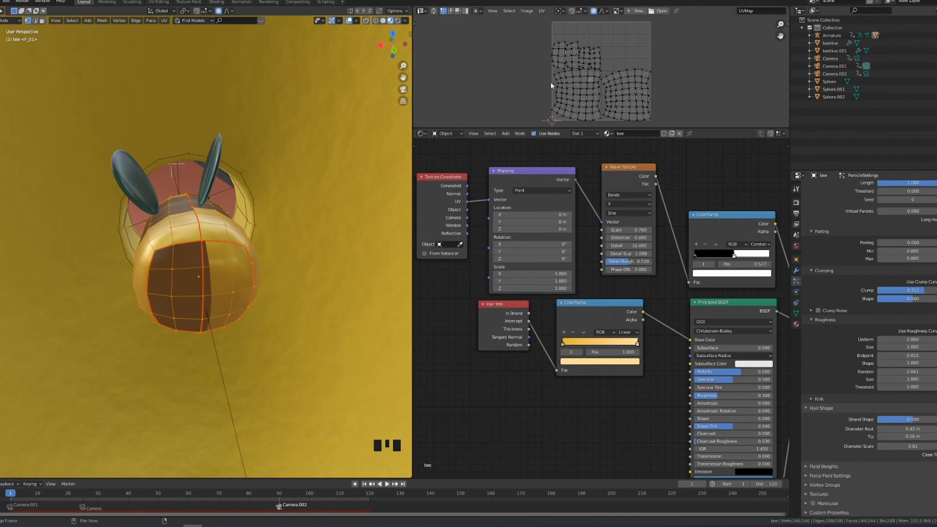
Step: Select all of the bee's UVs and pack the islands
key(a)
key(a)
key(a)
key(a)
key(ctrl+p)
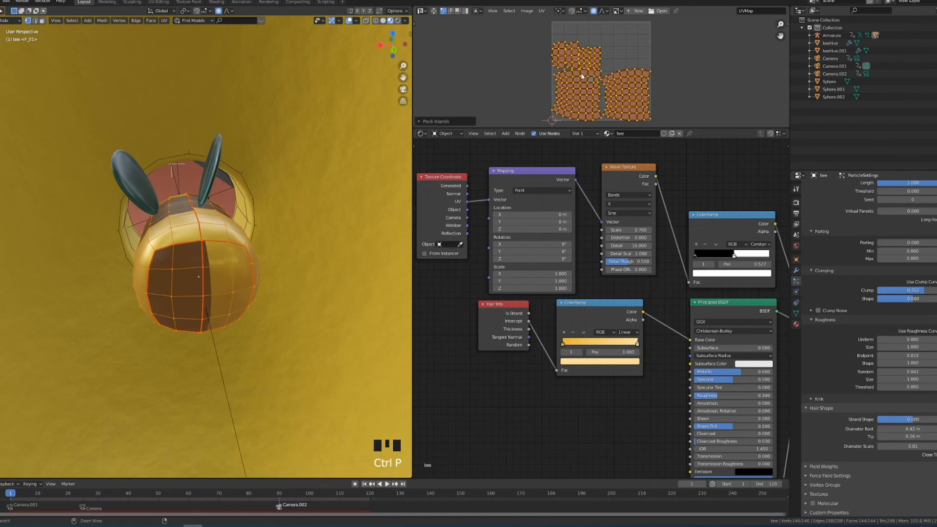
scroll(550, 85, up, 1)
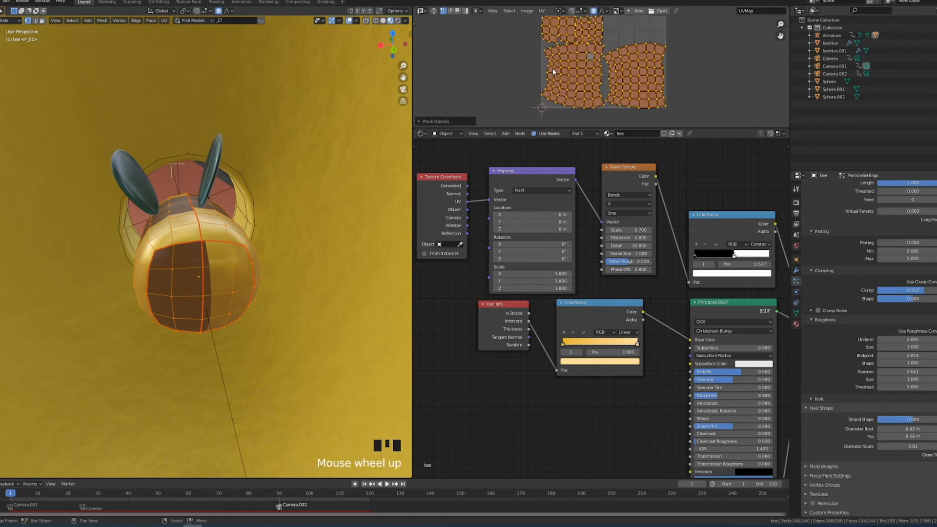
shift+middle_drag(552, 68, 549, 84)
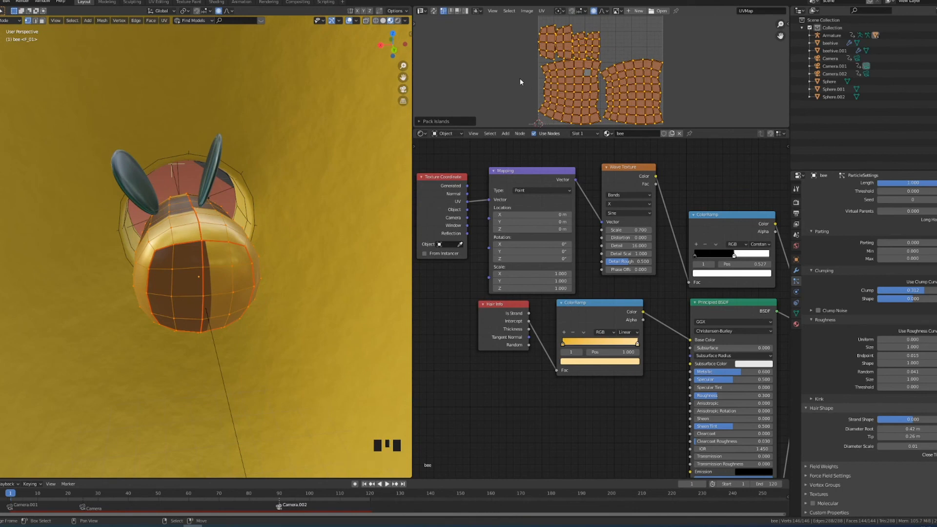
Step: Switch to UV face selection and circle-select the two small upper islands
click(457, 12)
right_click(595, 38)
key(c)
drag(595, 39, 574, 38)
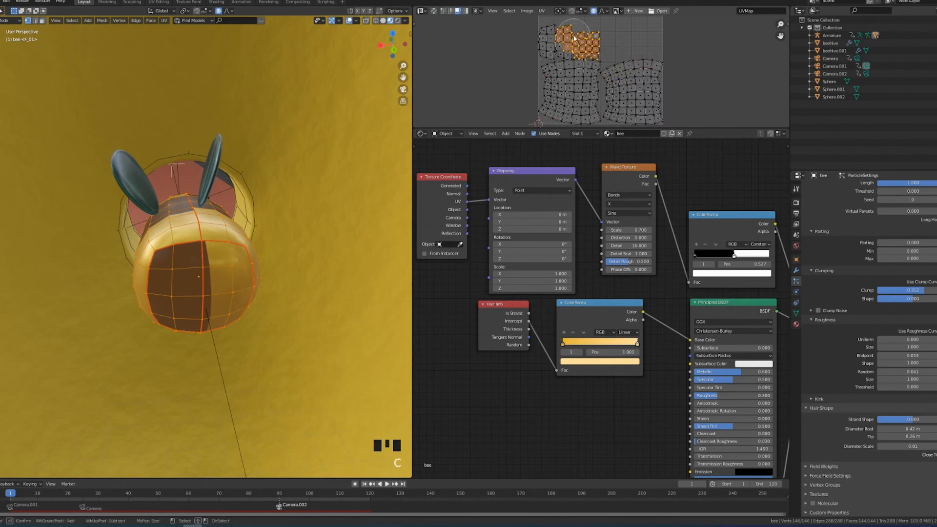
drag(549, 38, 548, 47)
right_click(548, 46)
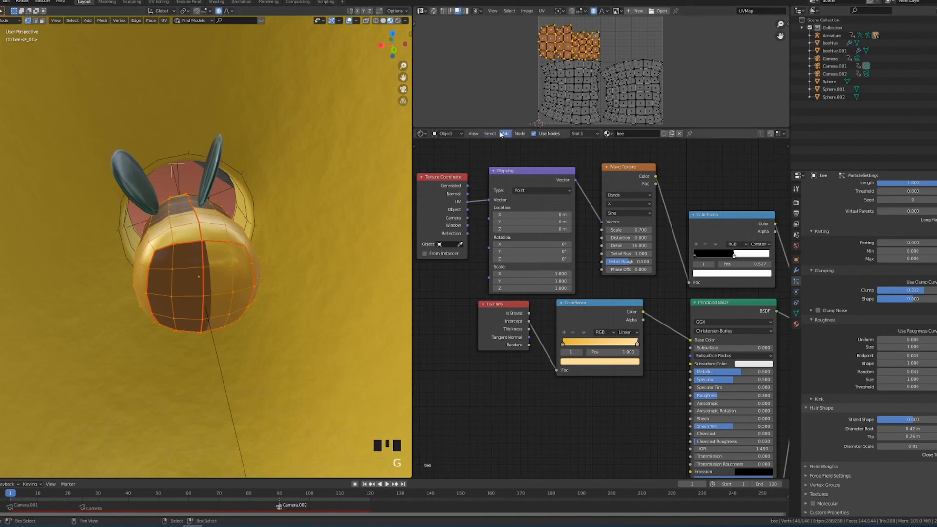
Step: Move the two small islands up, away from the large body islands, and scale them down
key(g)
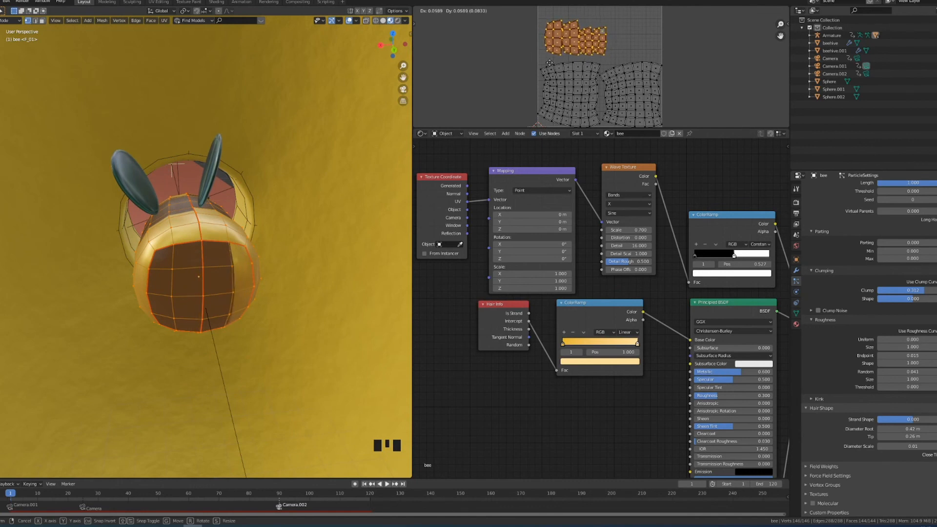
click(611, 45)
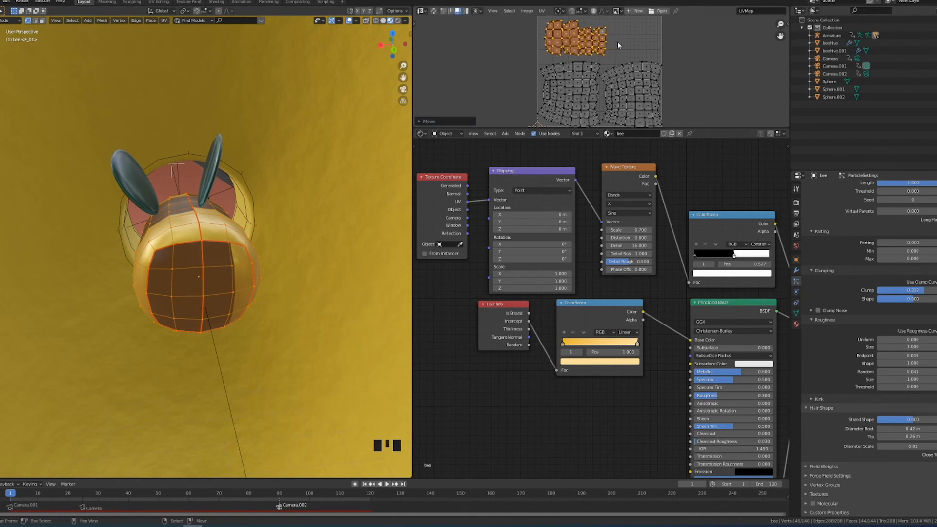
key(s)
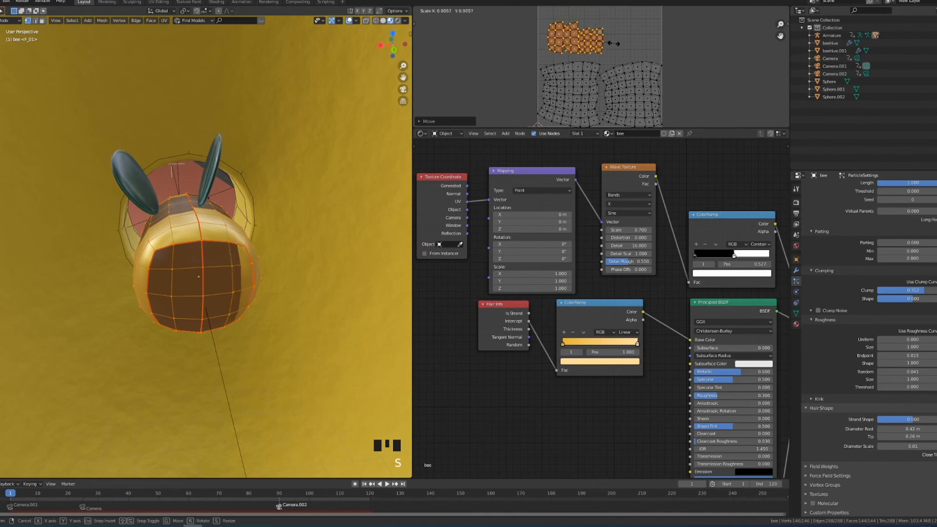
click(607, 43)
Step: Nudge the two small UV islands so the bee's face falls within the yellow band
middle_drag(210, 302, 199, 220)
key(Tab)
key(Tab)
scroll(153, 219, up, 3)
key(g)
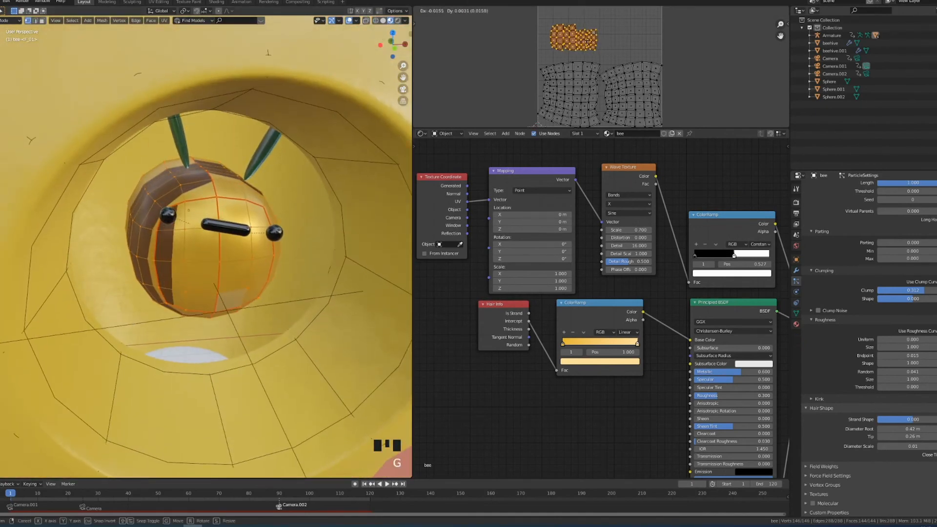
click(623, 42)
Step: Scale the two small islands down further to about 0.85 and check the bee's face and back
middle_drag(371, 195, 397, 152)
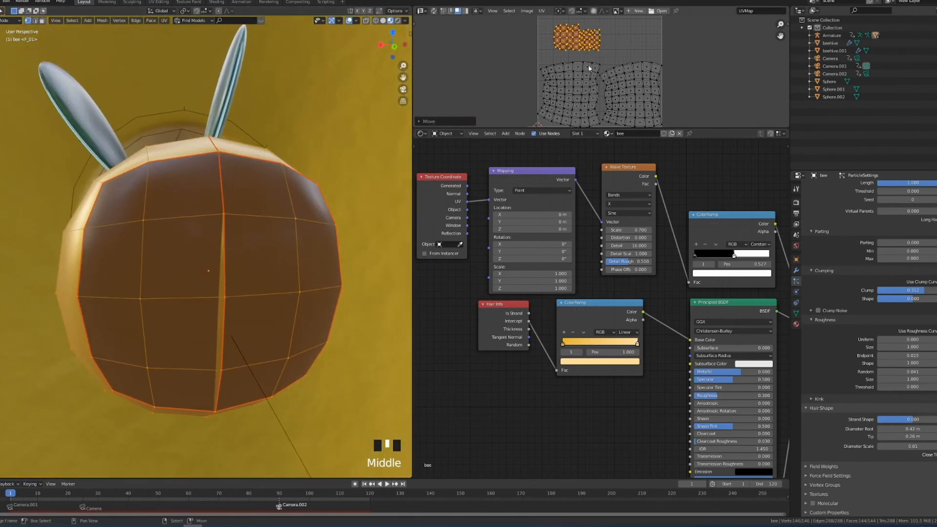
key(s)
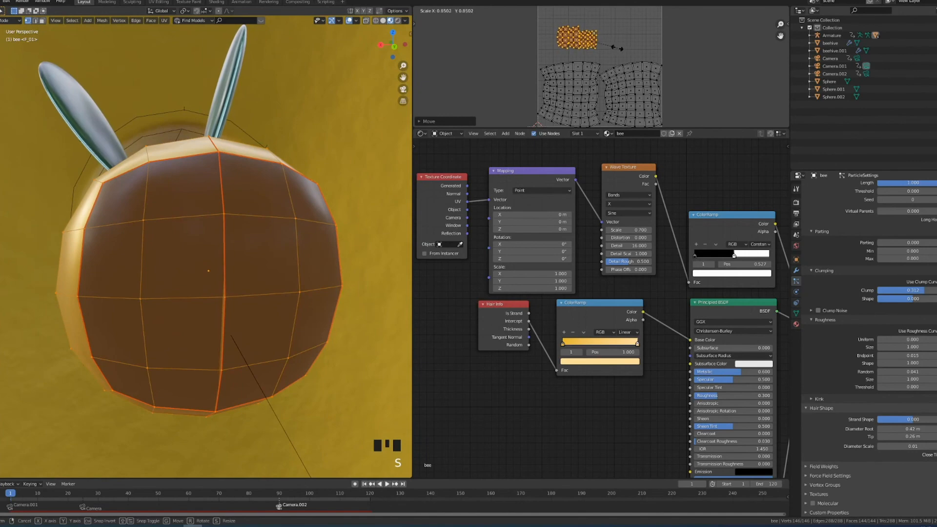
click(616, 47)
middle_drag(303, 157, 203, 195)
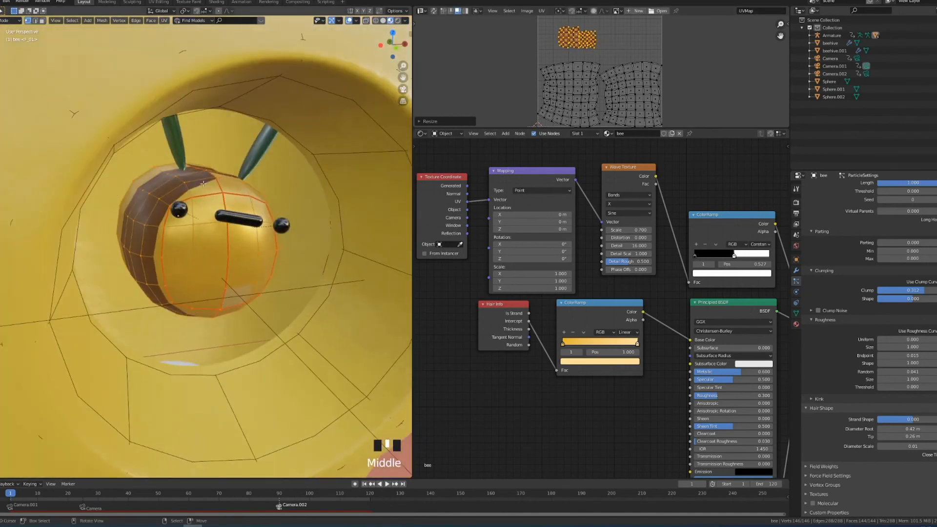
scroll(203, 195, up, 1)
middle_drag(240, 238, 342, 220)
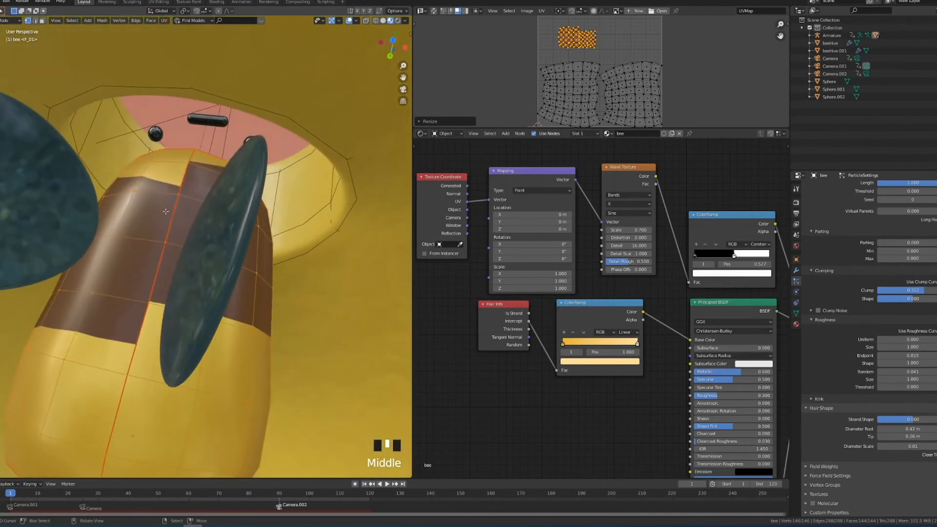
Step: Select the right-hand large body island and shift it about 0.05 left and 0.07 up to align the stripes across the back seam
right_click(605, 81)
key(c)
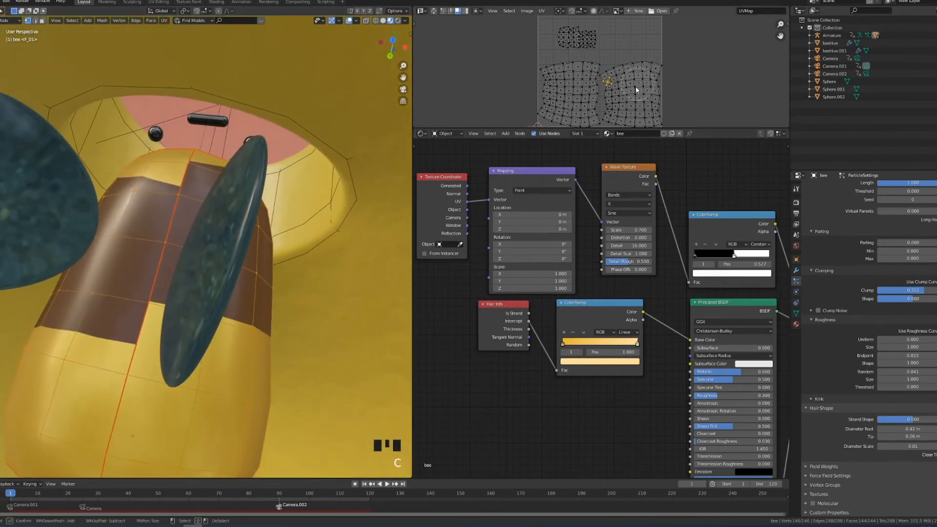
click(639, 90)
right_click(637, 92)
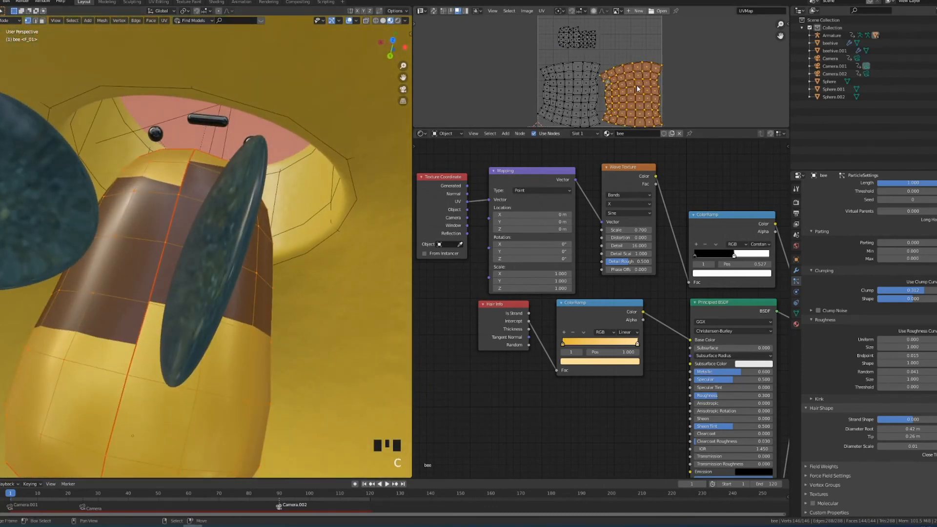
key(g)
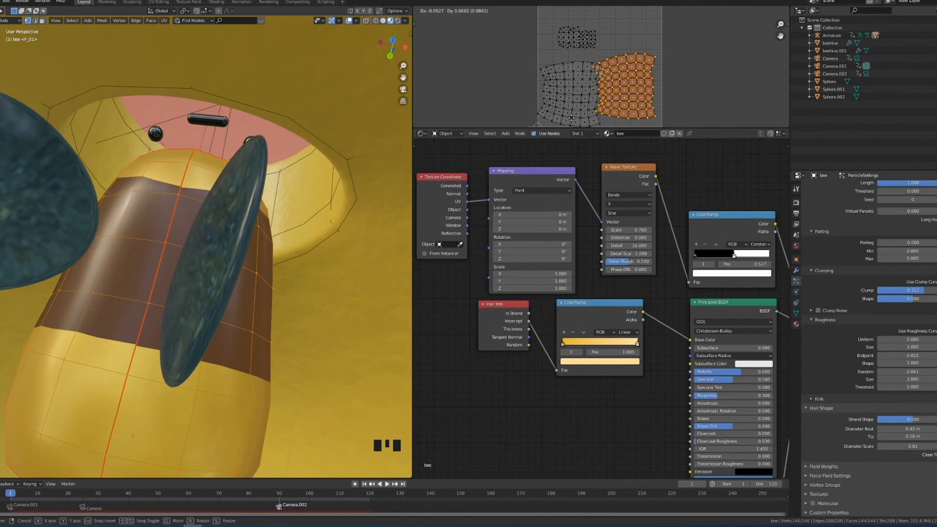
middle_drag(195, 219, 210, 193)
Step: Leave edit mode, check the bee and hive from outside and save the file
key(Tab)
middle_drag(273, 212, 107, 234)
key(ctrl+s)
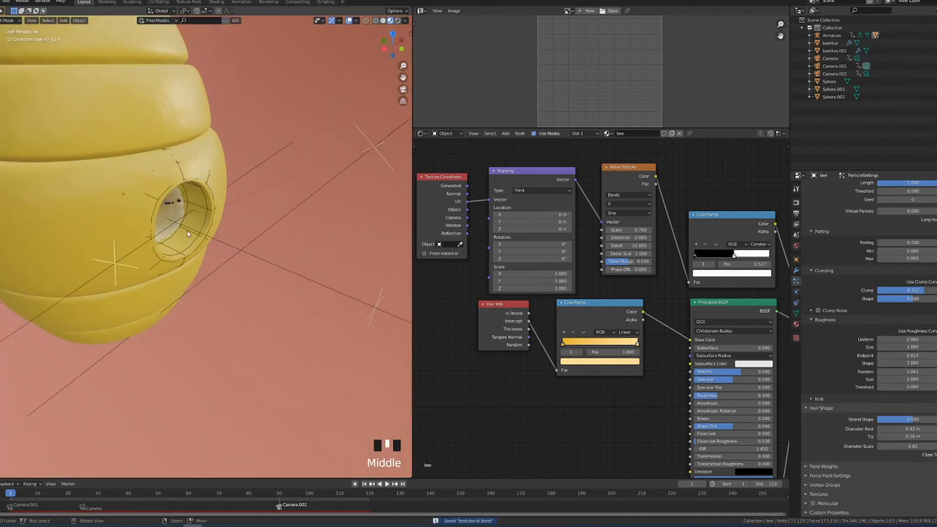
Step: Go to frame 96 and make a test render through the active camera, closing the render window when checked
drag(44, 497, 297, 498)
key(KP_0)
key(F12)
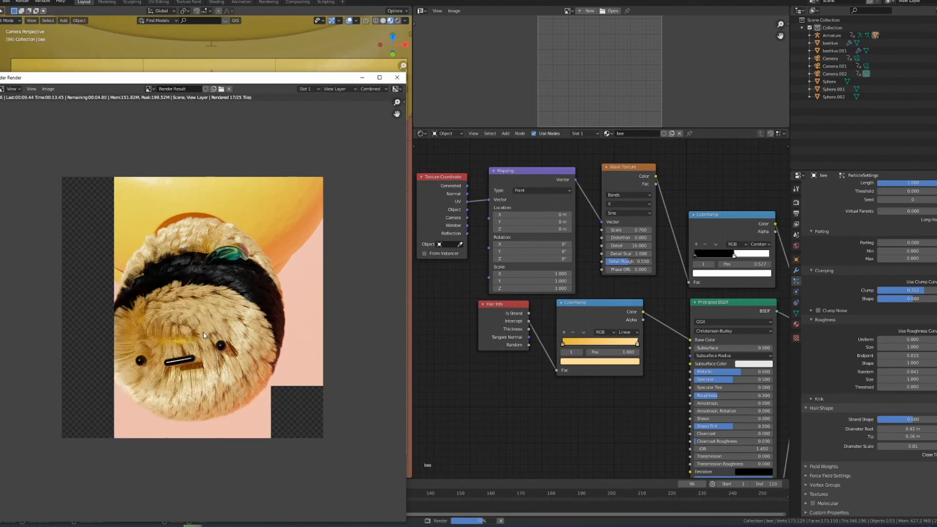
click(399, 78)
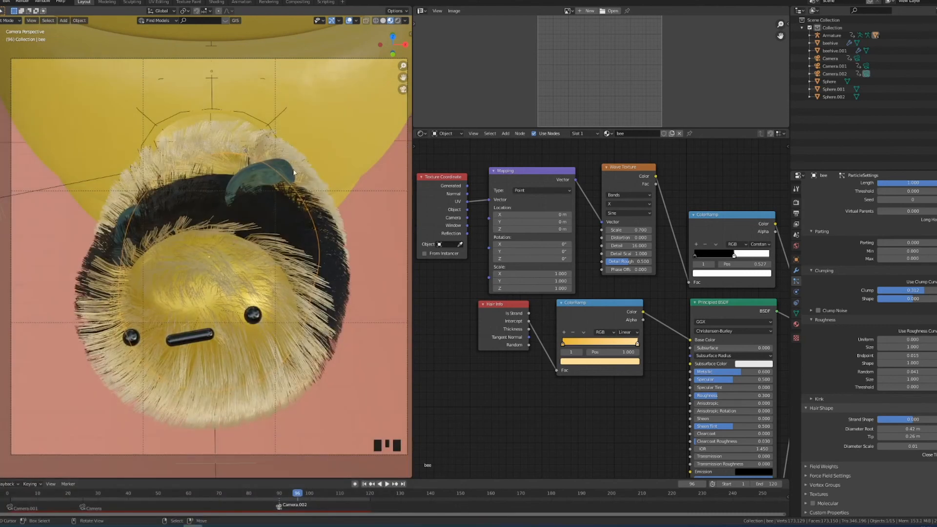
Step: Adjust the render amount of the fur's interpolated children and render frame 96 again
scroll(848, 390, down, 6)
scroll(845, 370, down, 7)
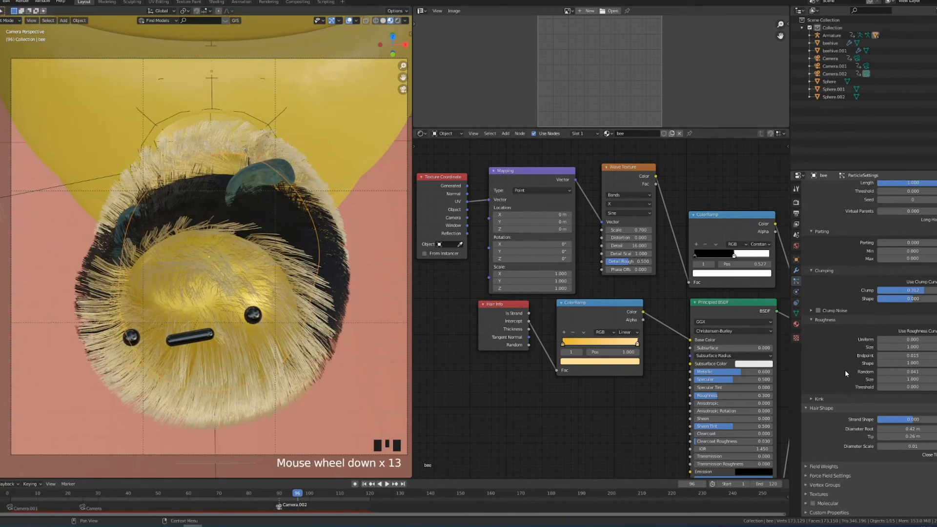
scroll(842, 370, up, 6)
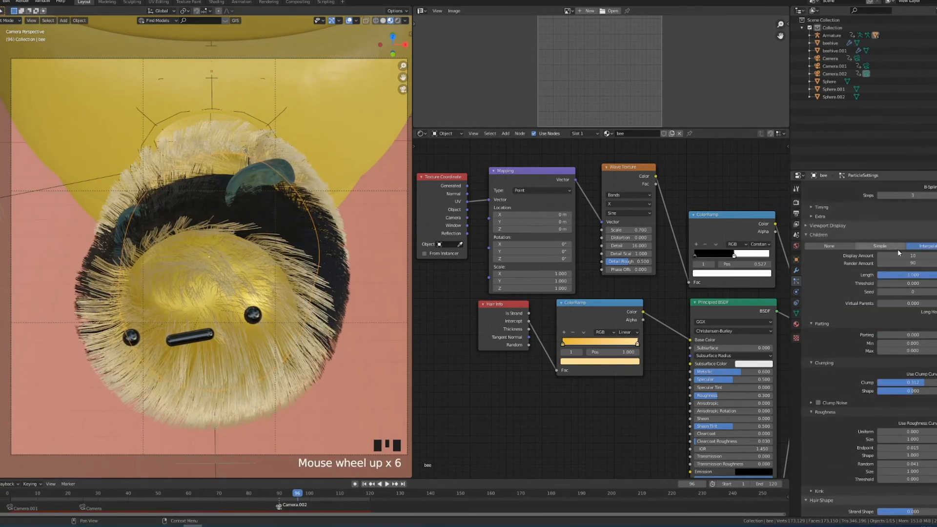
click(927, 262)
scroll(841, 341, up, 20)
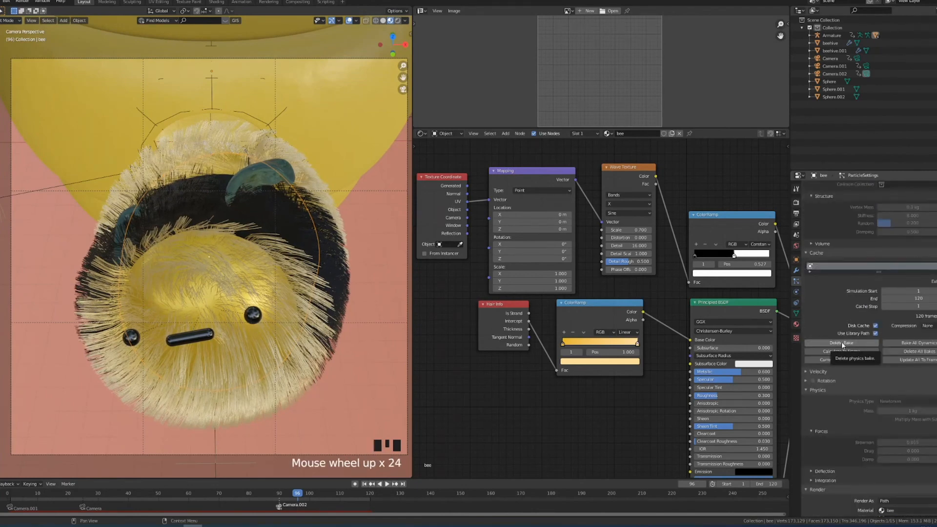
key(F12)
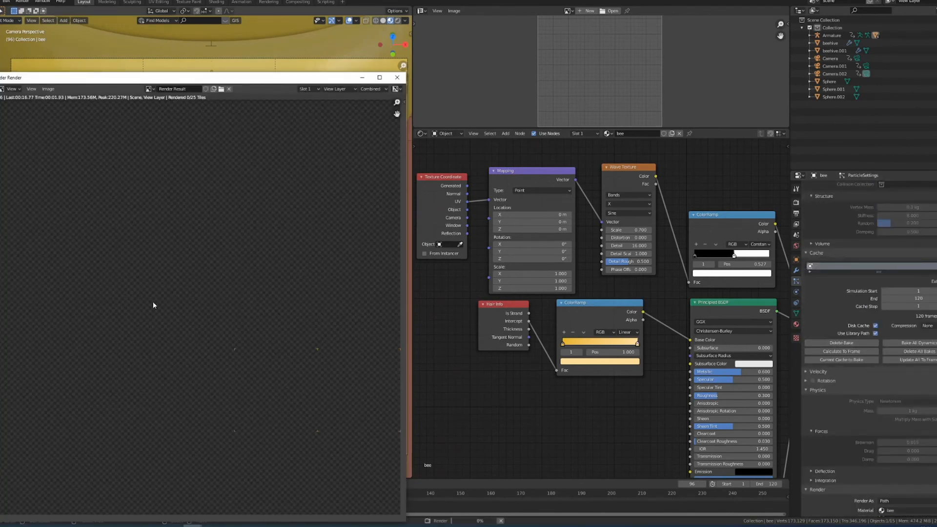
scroll(198, 316, up, 1)
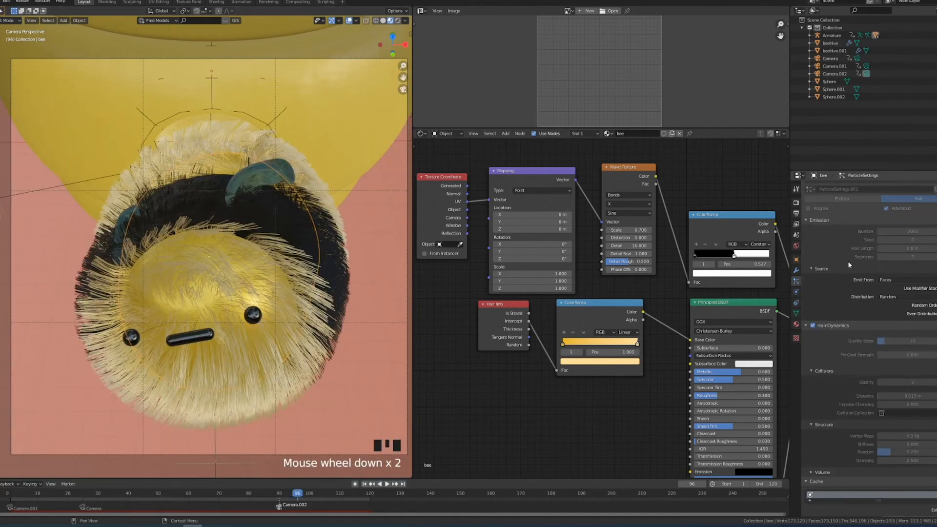
Step: Delete the fur's hair dynamics bake and raise the bee's Subdivision modifier viewport level by one
scroll(839, 324, down, 5)
scroll(826, 347, down, 3)
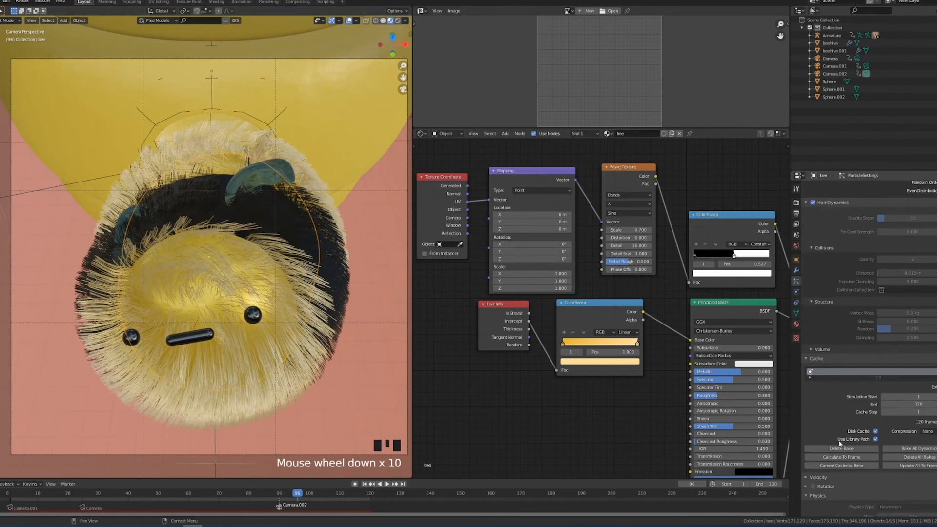
click(842, 449)
click(797, 271)
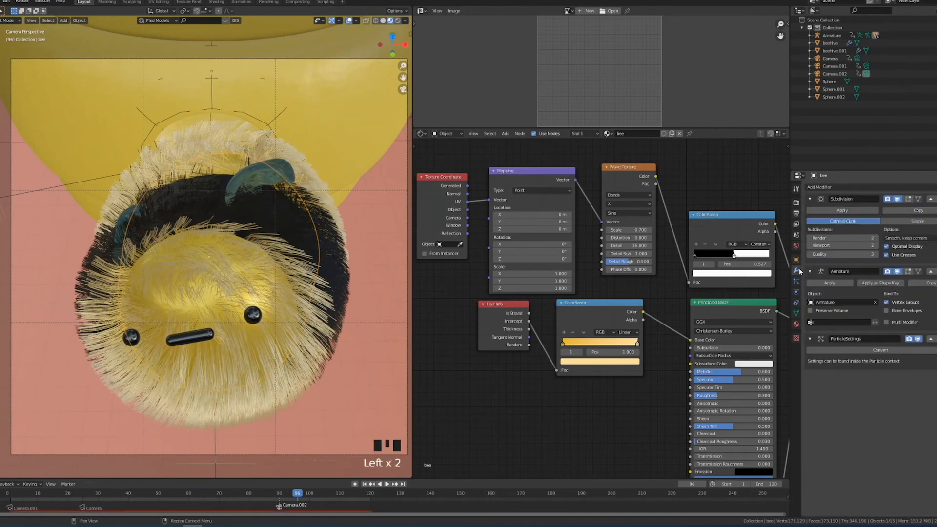
click(874, 246)
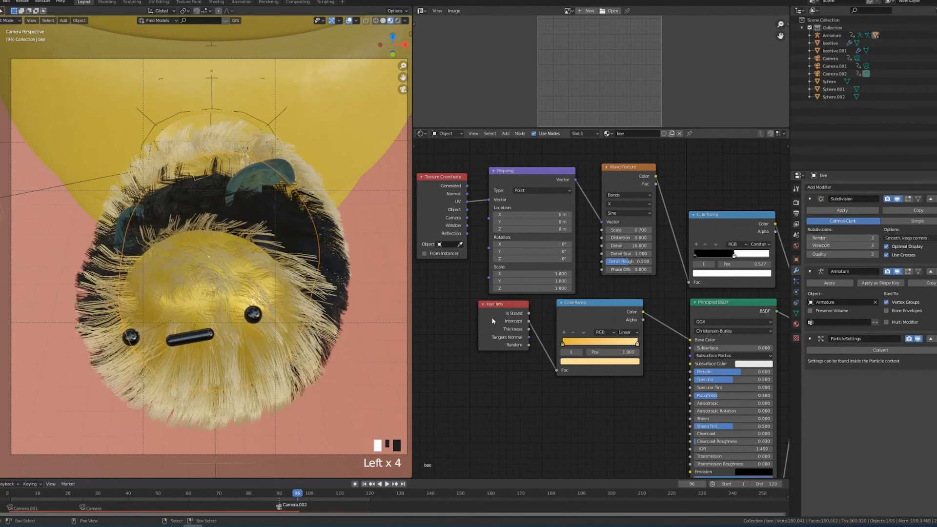
Step: Reopen the bee's particle settings, return to frame 1 and view the bee inside the hive entrance
click(796, 281)
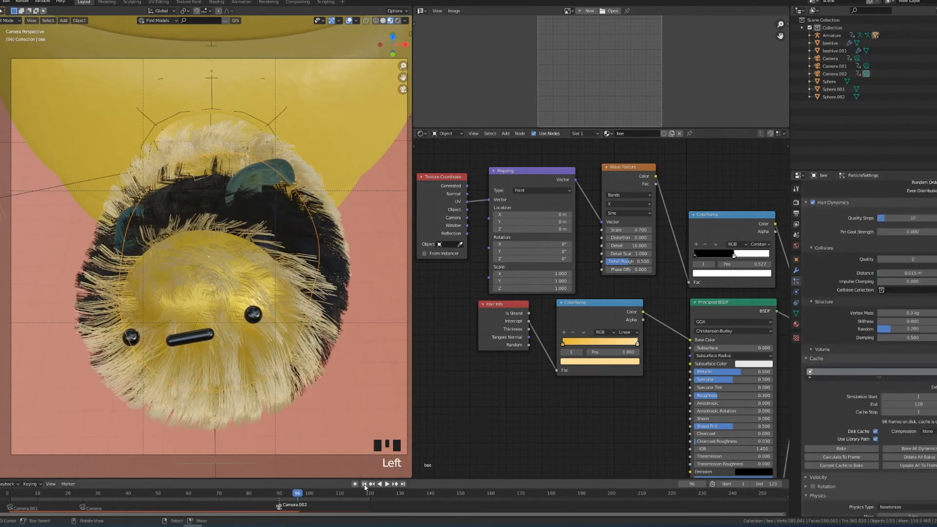
click(364, 484)
middle_drag(274, 295, 183, 266)
scroll(184, 266, up, 4)
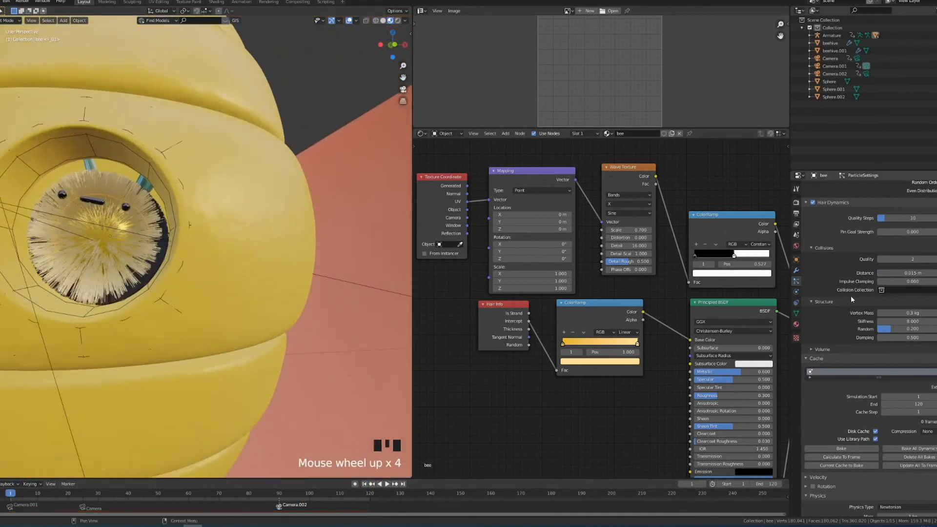
Step: Bake the bee fur's hair dynamics for frames 1 to 120
scroll(868, 275, up, 14)
scroll(873, 264, down, 7)
scroll(872, 273, down, 6)
click(835, 403)
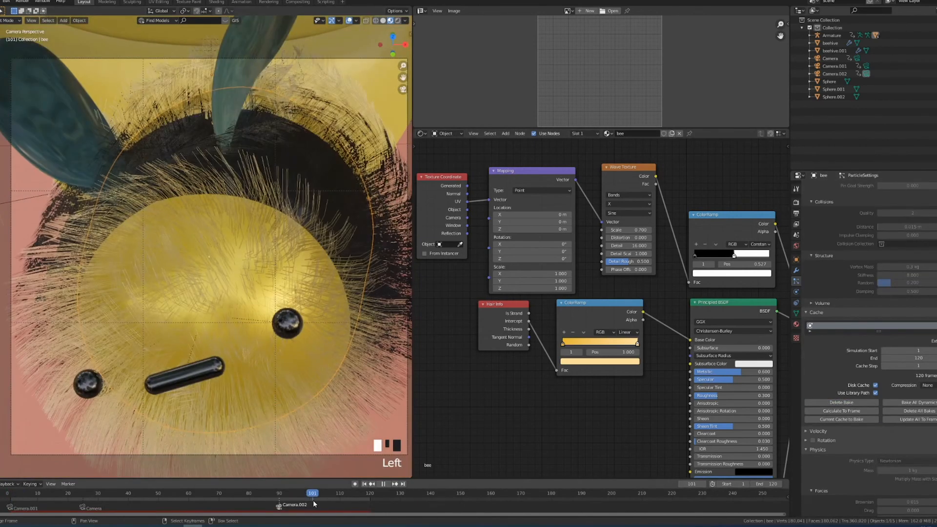
Step: Go to frame 98, test-render the bee's fur through the active camera and close the render window
drag(312, 500, 304, 499)
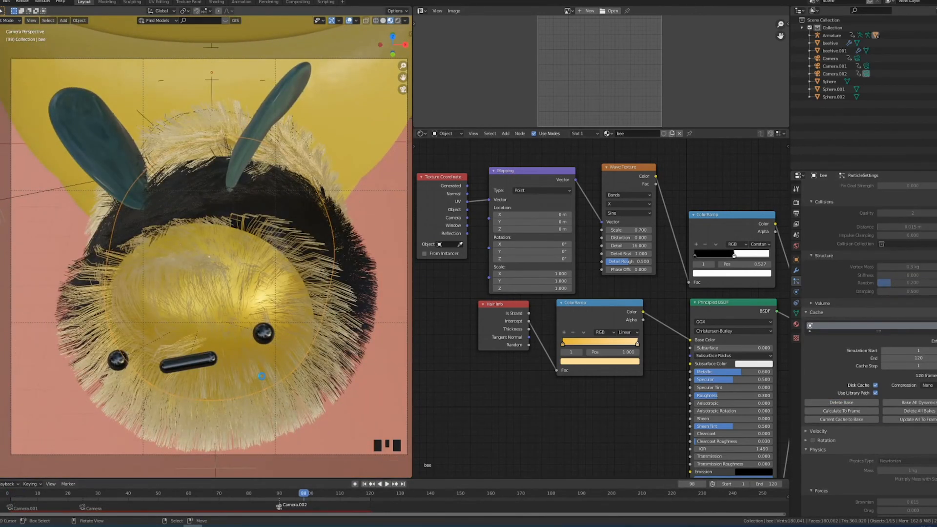
key(F12)
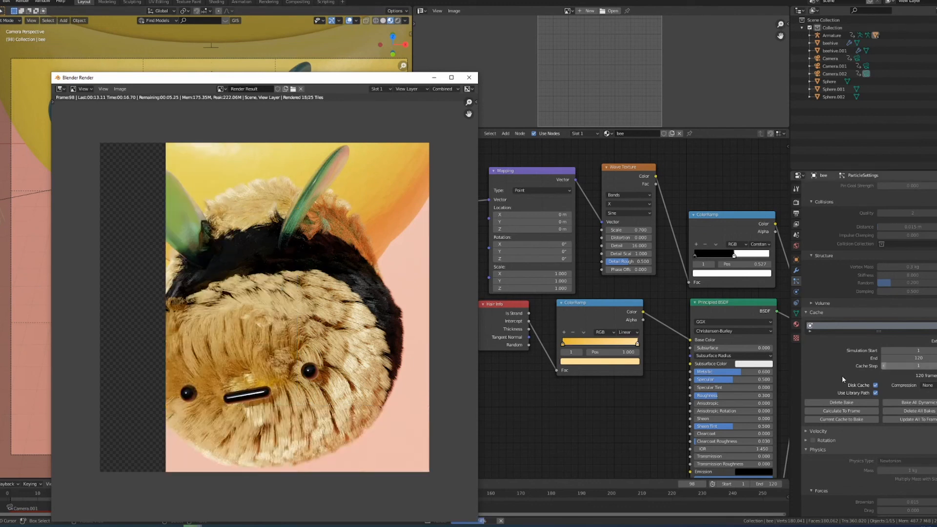
click(467, 79)
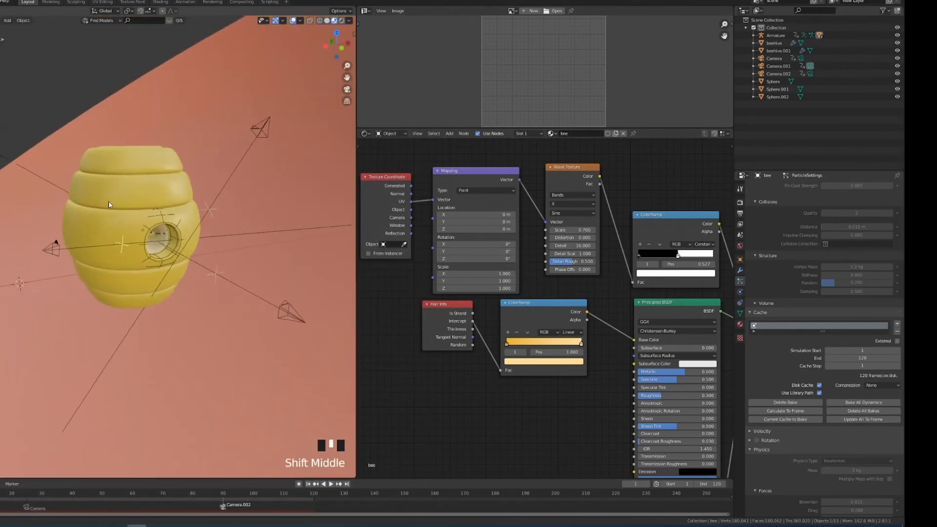
Step: Select Camera.001 beside the beehive and enable depth of field in its camera settings
shift+middle_drag(109, 205, 170, 198)
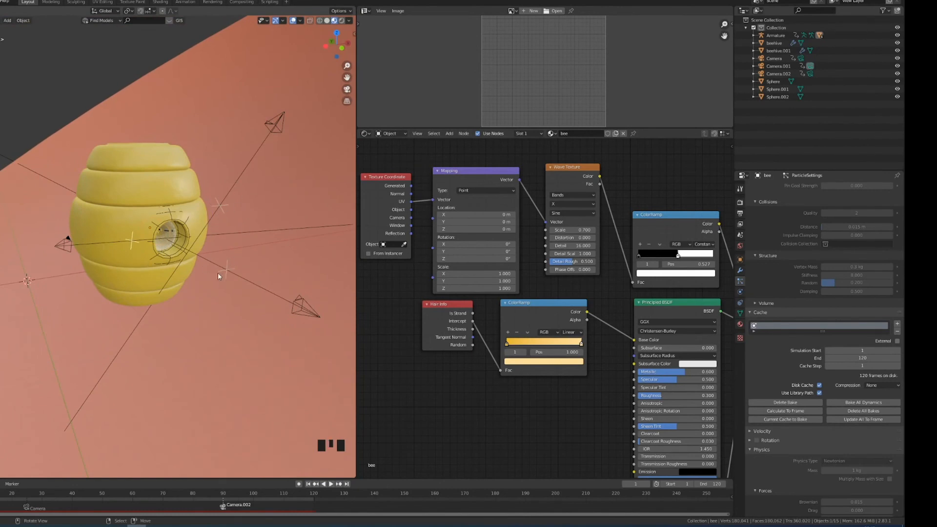
right_click(67, 241)
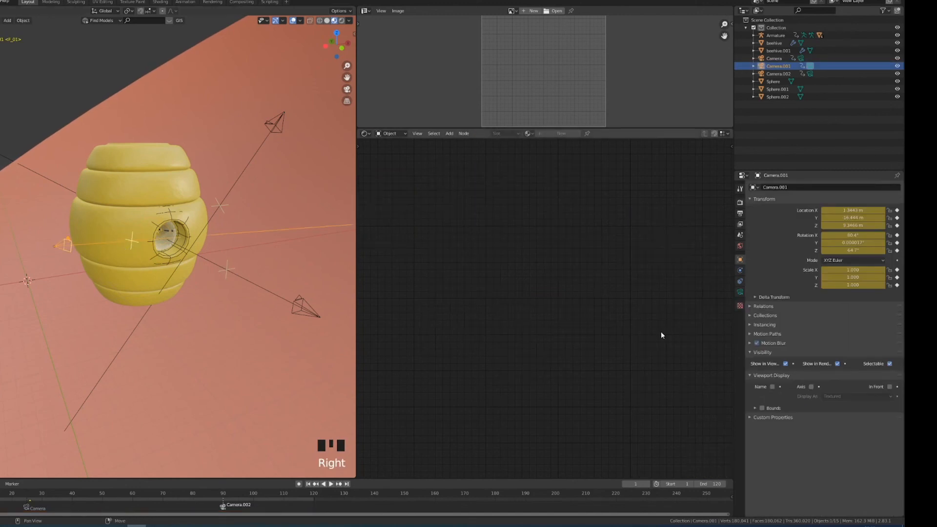
click(741, 292)
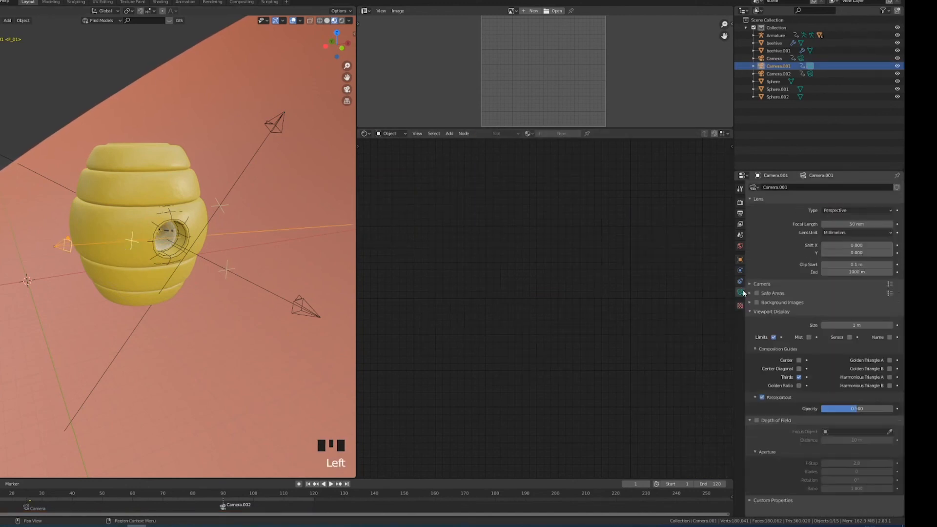
click(757, 420)
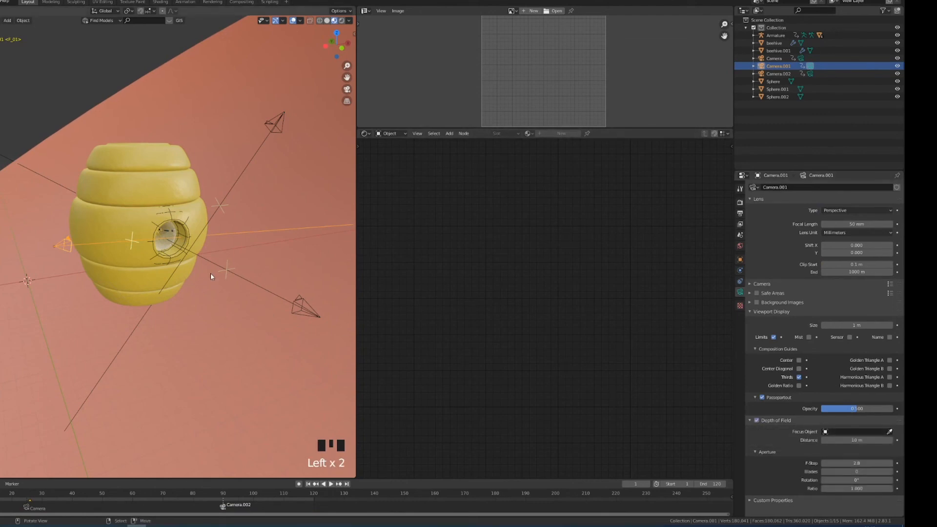
Step: Set Camera.001's focus distance to 15 m so its focus marker lines up with the bee at the hive entrance
key(KP_0)
middle_drag(180, 250, 159, 268)
scroll(159, 268, up, 2)
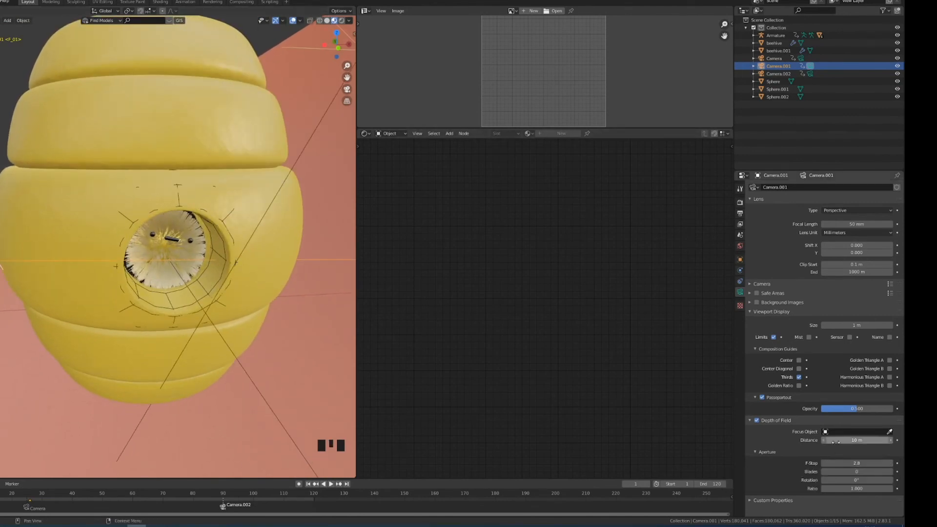
drag(836, 441, 861, 441)
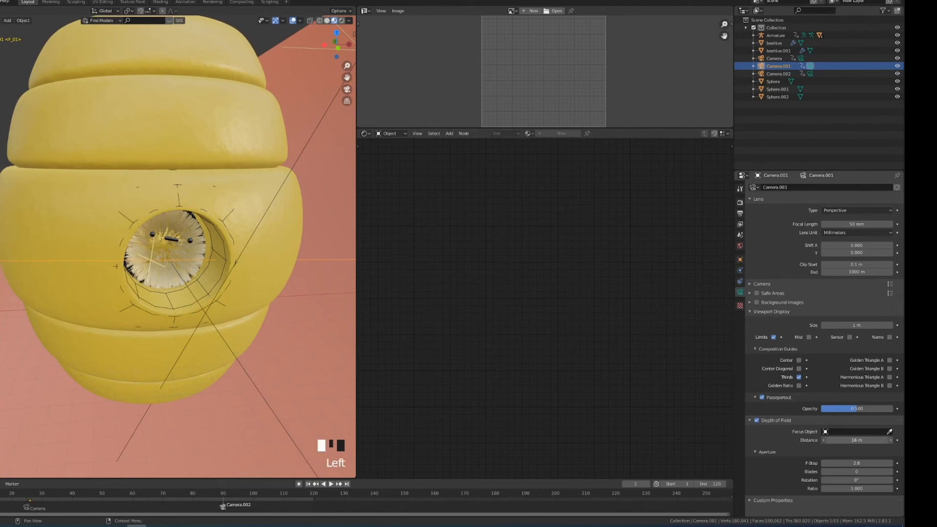
key(space)
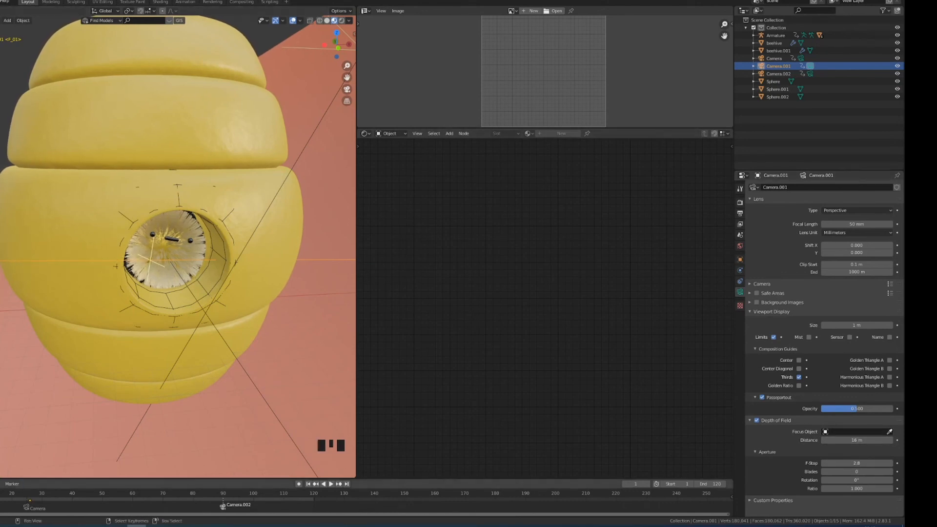
key(space)
click(859, 442)
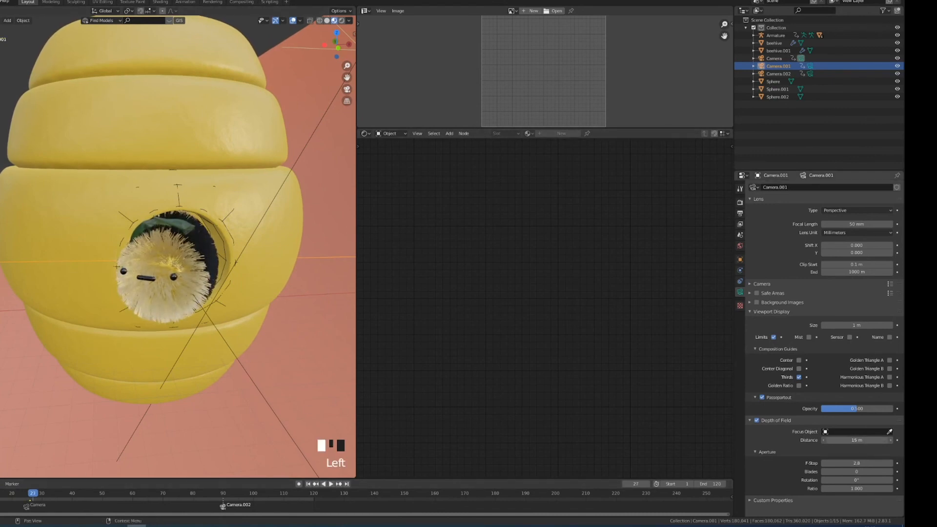
key(KP_0)
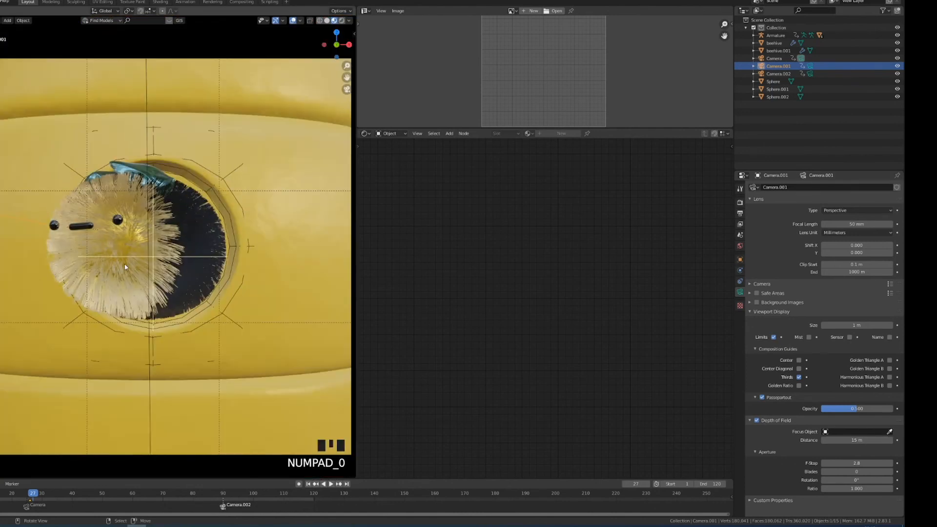
Step: Go to frame 21, preview Camera.001's view in rendered shading and set its F-Stop to 0.7
click(15, 495)
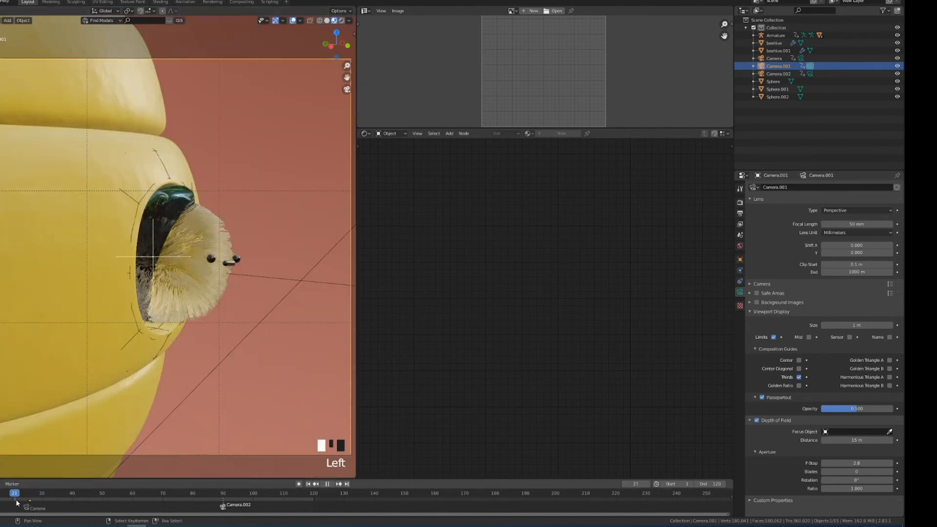
drag(852, 463, 873, 463)
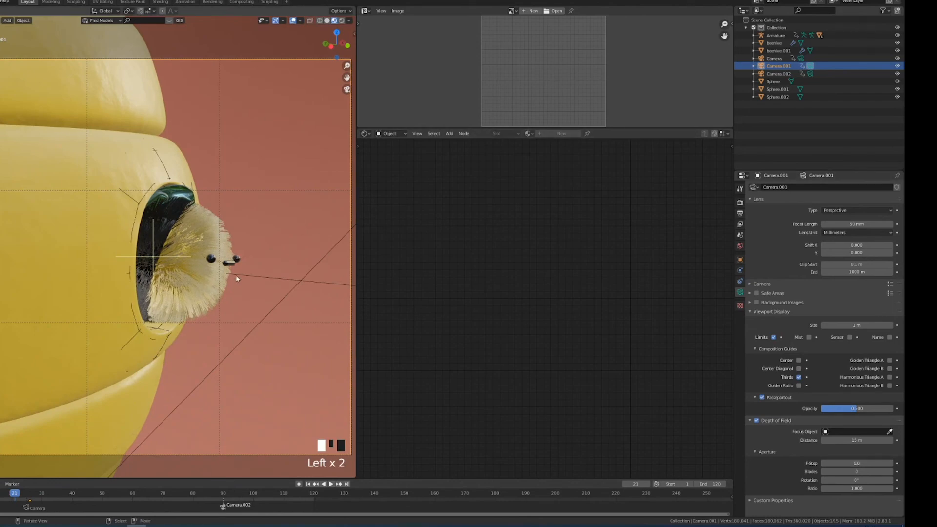
key(shift+z)
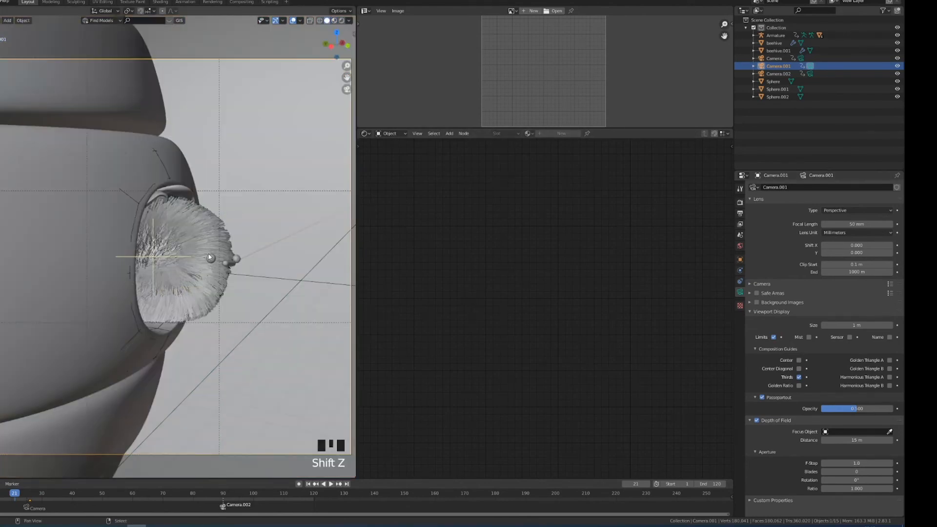
key(shift+z)
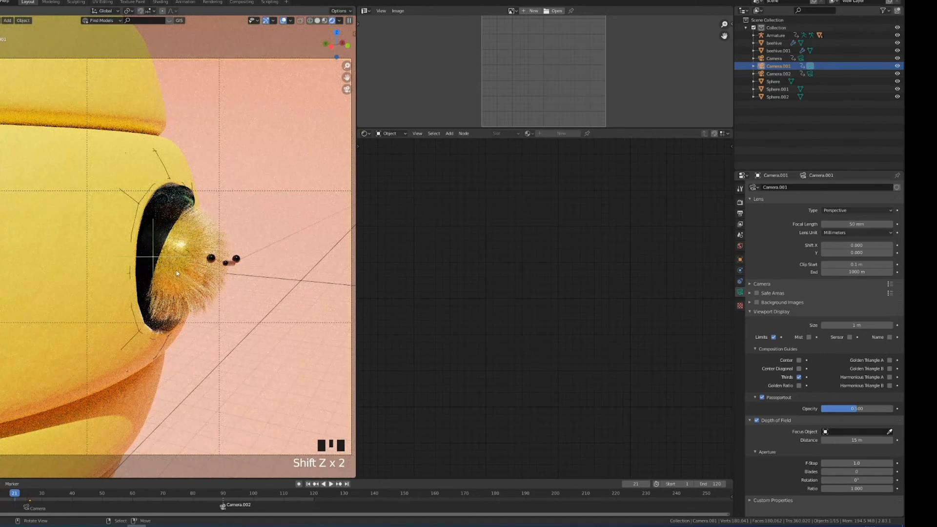
drag(879, 463, 851, 462)
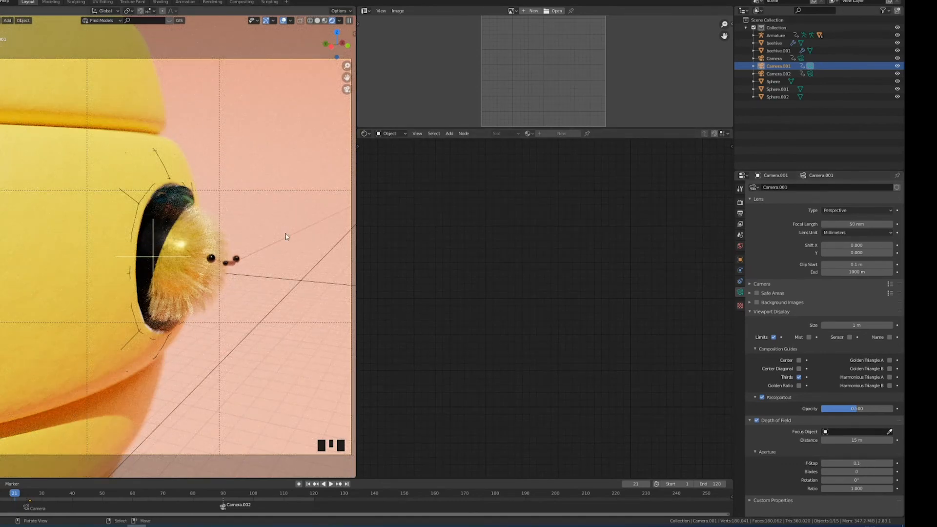
drag(857, 463, 873, 463)
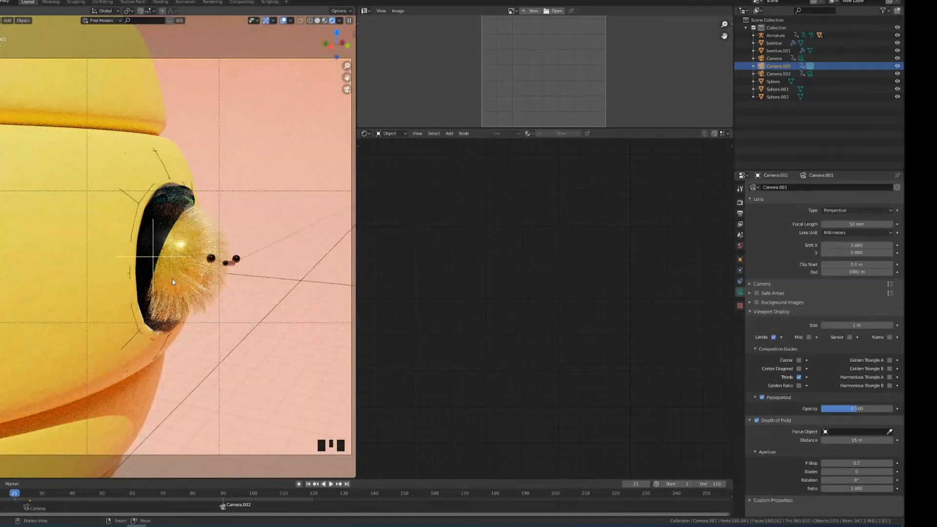
Step: Test-render frame 21, close the render and lower Camera.001's F-Stop to 0.4
key(F12)
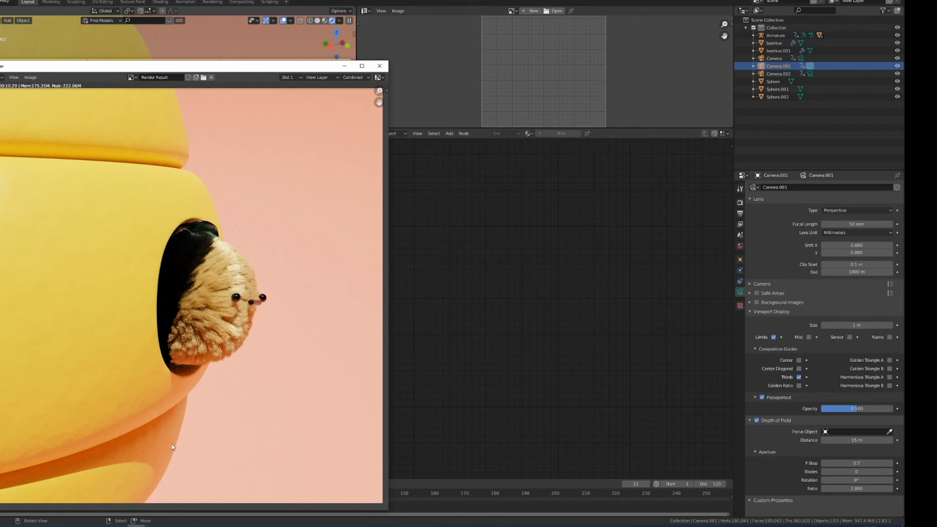
click(379, 66)
click(824, 463)
click(823, 463)
click(822, 463)
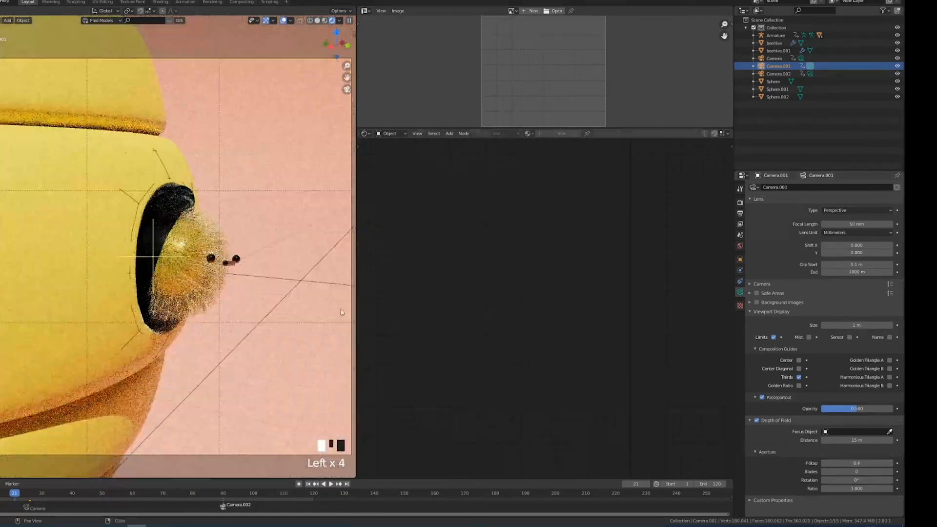
key(F12)
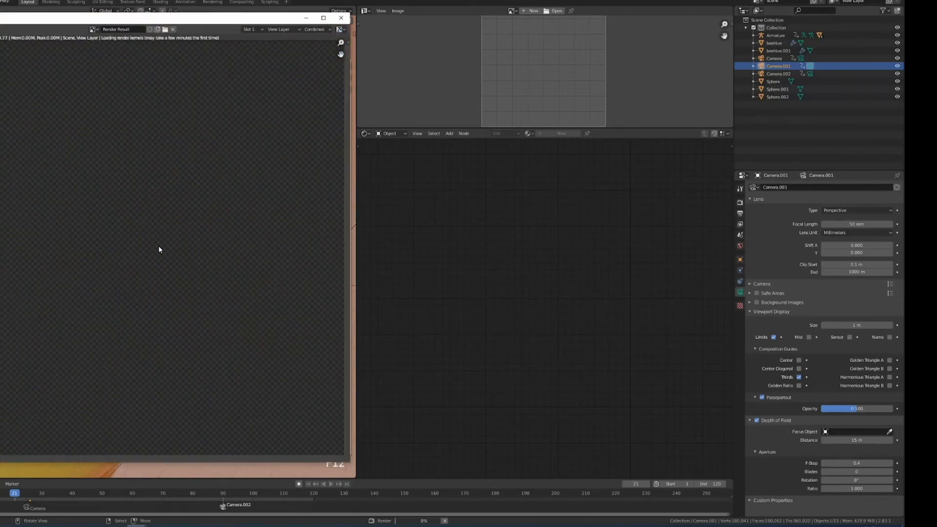
key(Escape)
Step: At frame 60, select the active front camera, enable depth of field and set the focus distance to 15 m
click(131, 499)
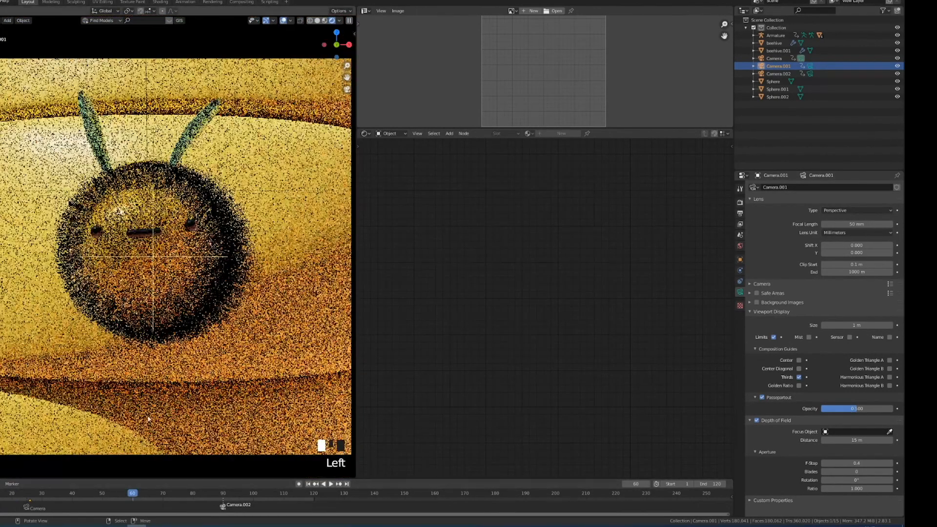
scroll(214, 341, down, 5)
right_click(206, 334)
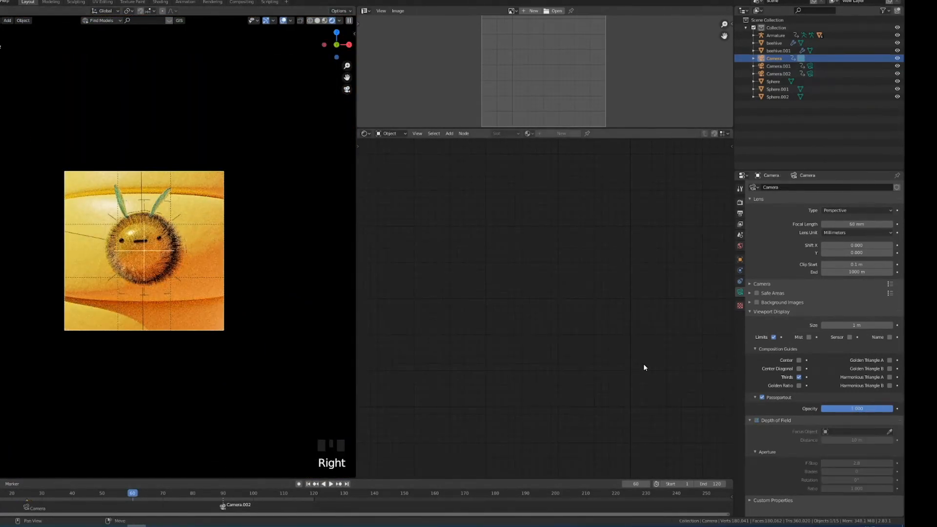
click(762, 420)
middle_drag(220, 273, 158, 283)
drag(845, 441, 873, 440)
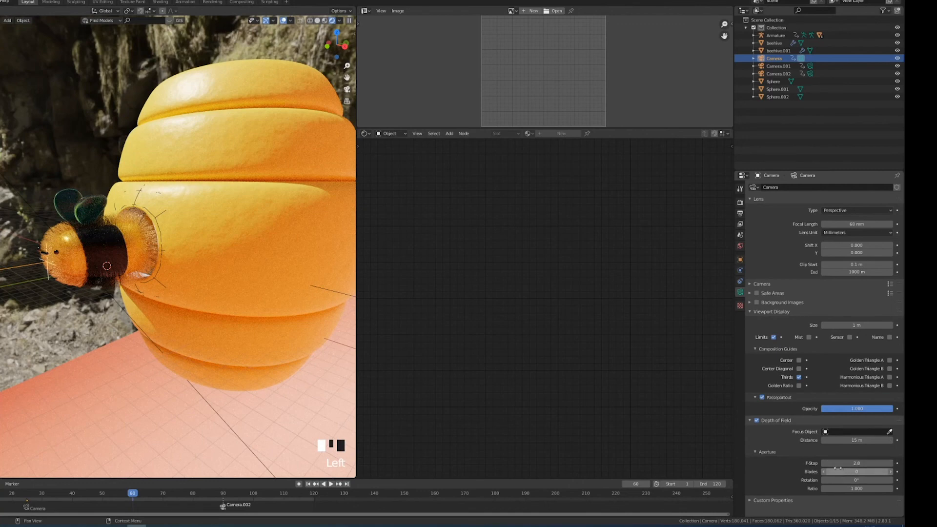
Step: Set the front camera's F-Stop to 1.0 and preview its view of the bee in rendered shading
drag(836, 464, 825, 461)
ctrl+click(836, 465)
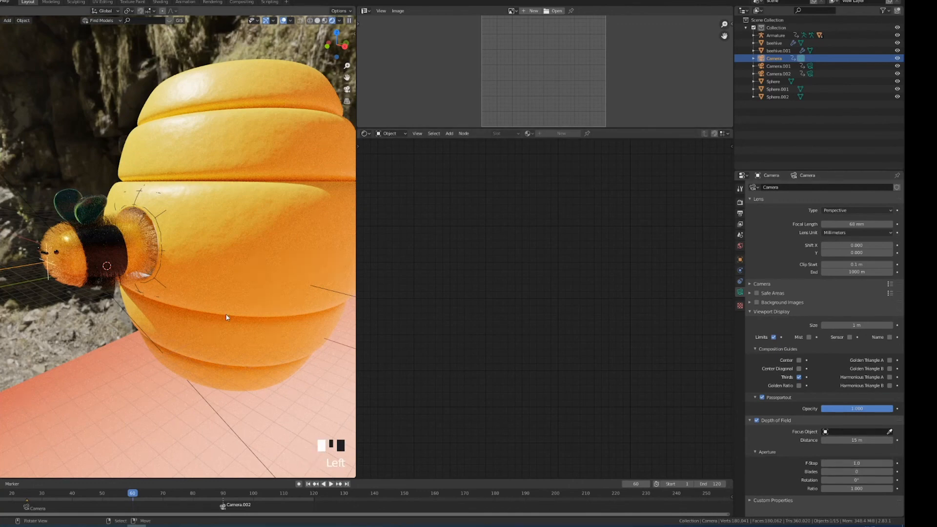
key(KP_0)
shift+scroll(225, 318, up, 2)
key(shift+z)
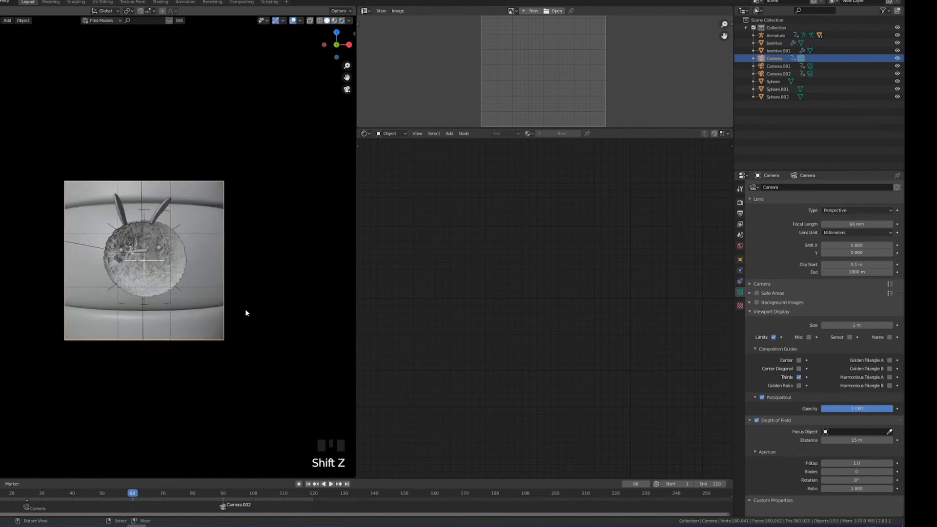
scroll(177, 310, up, 5)
scroll(171, 307, down, 1)
scroll(167, 303, down, 2)
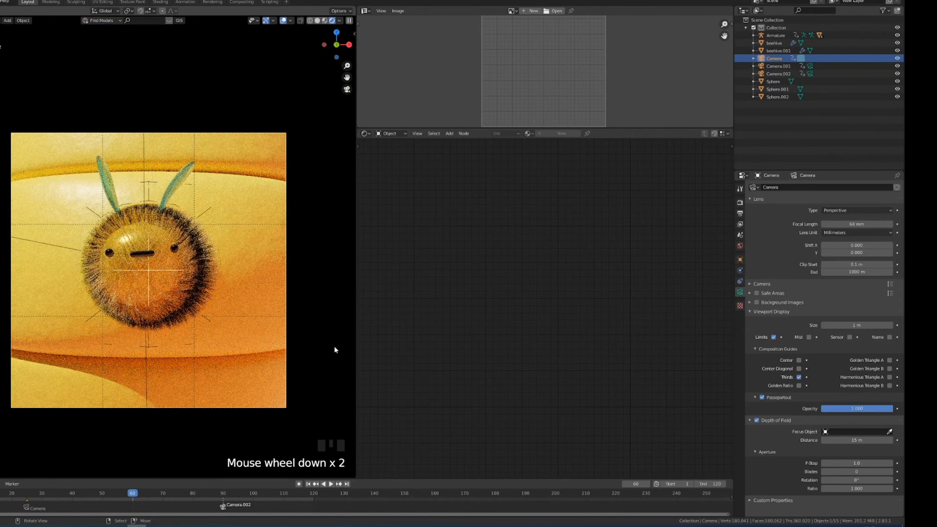
Step: Lower the front camera's F-Stop further in small decrements for a stronger background blur
click(824, 463)
click(823, 463)
click(823, 463)
click(824, 463)
click(823, 463)
click(823, 463)
click(823, 463)
click(824, 463)
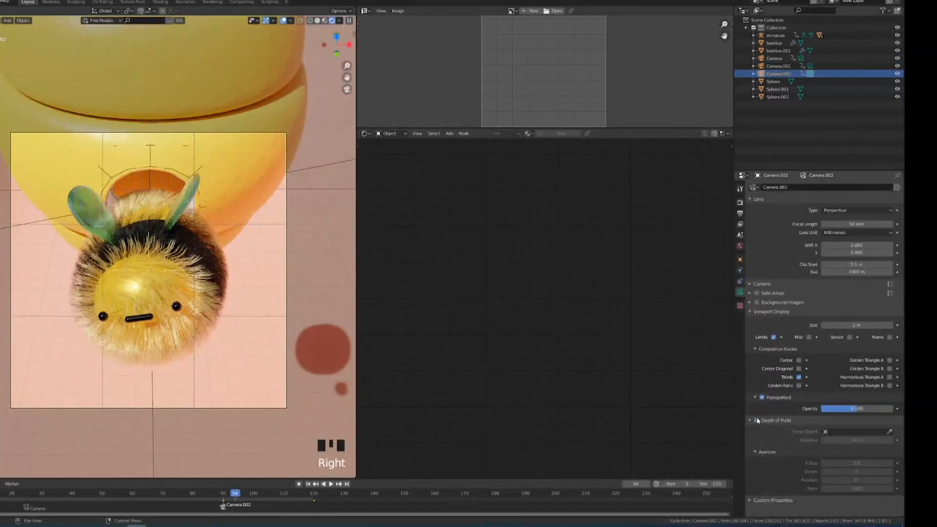
Step: Enable depth of field on Camera.002 and keyframe its focus distance at 12 m on frame 90
click(756, 420)
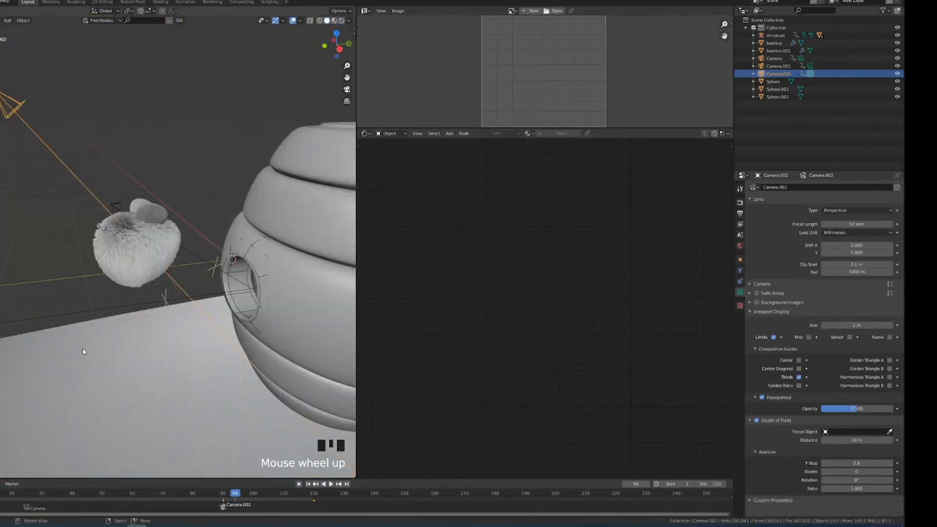
click(224, 497)
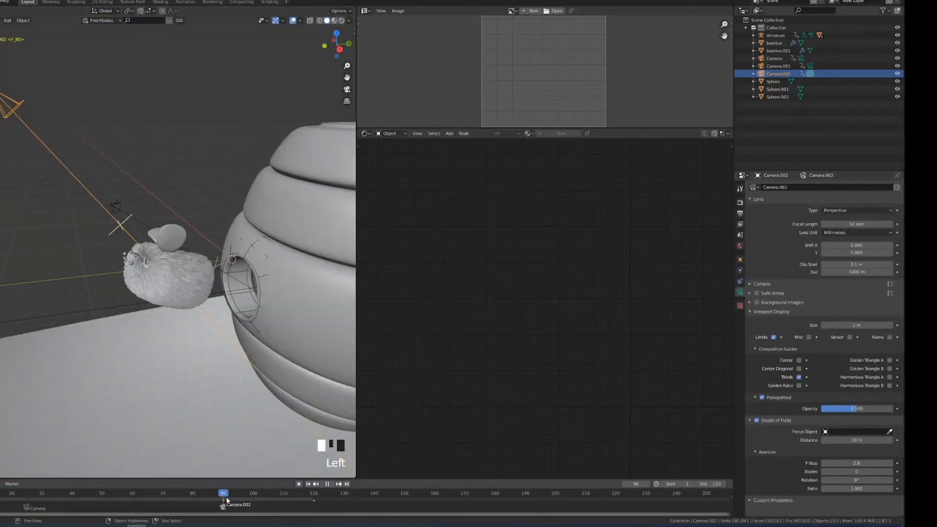
click(327, 484)
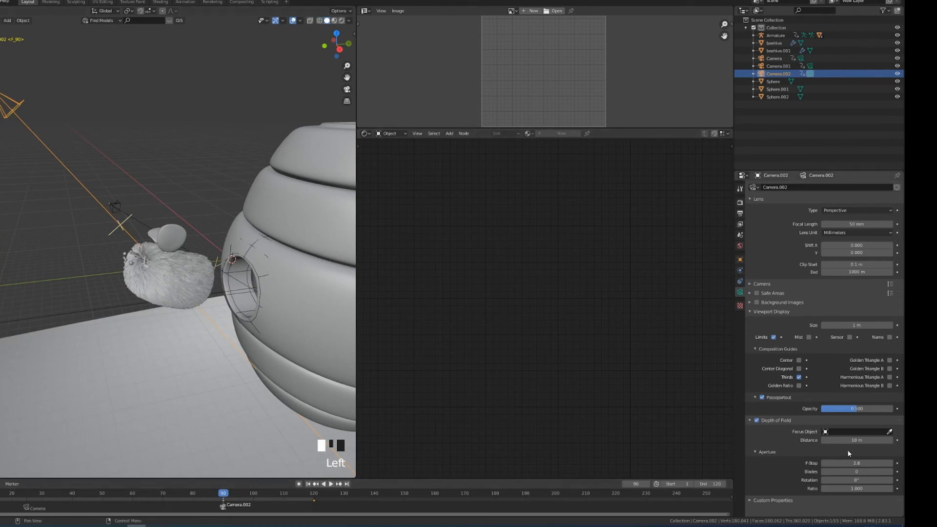
drag(842, 439, 863, 440)
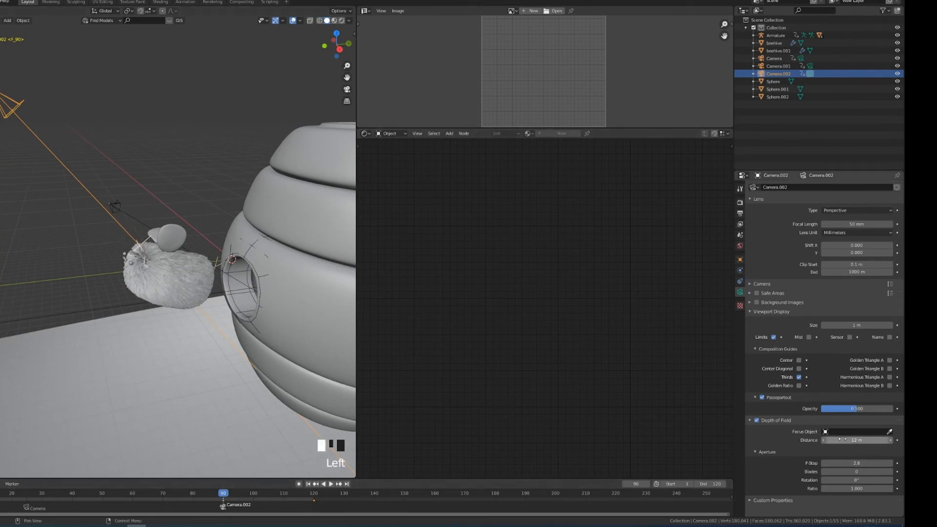
right_click(842, 440)
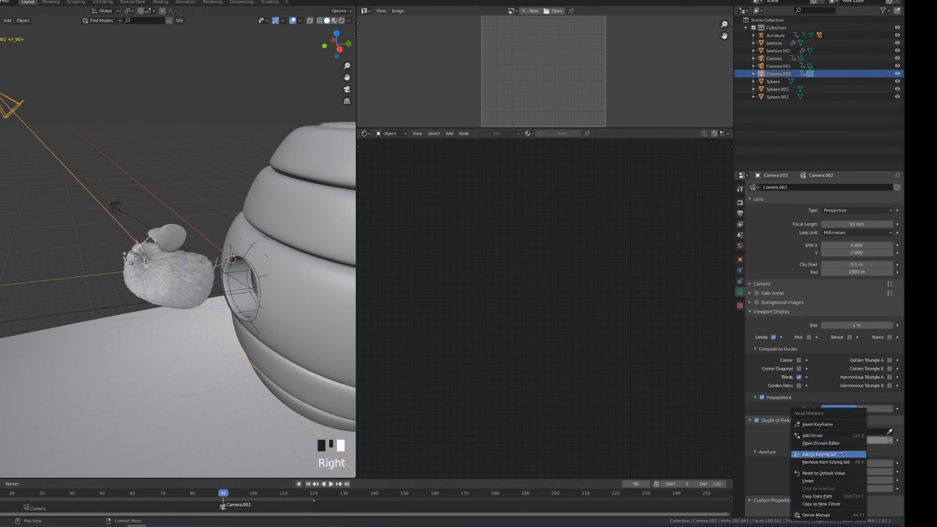
click(835, 424)
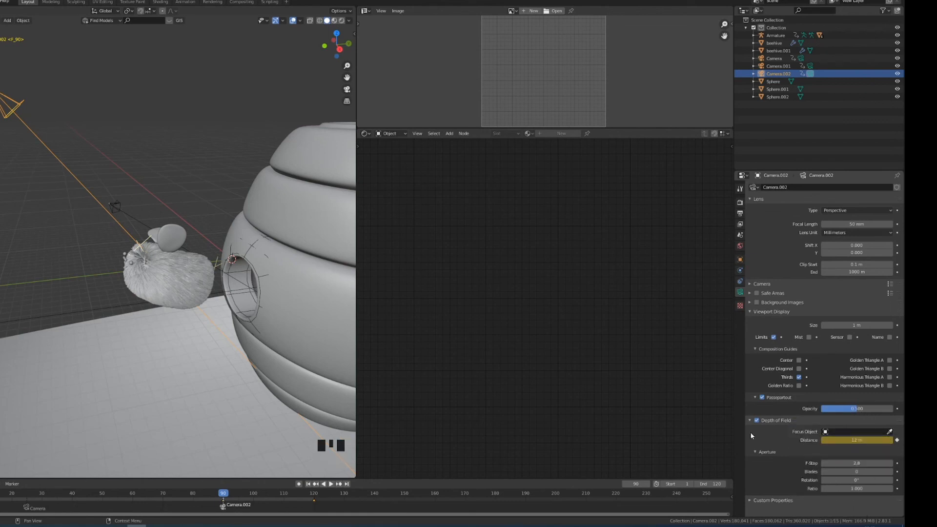
Step: At frame 103, keyframe Camera.002's depth of field focus distance at 3.4 m and scrub the shot
drag(228, 499, 263, 503)
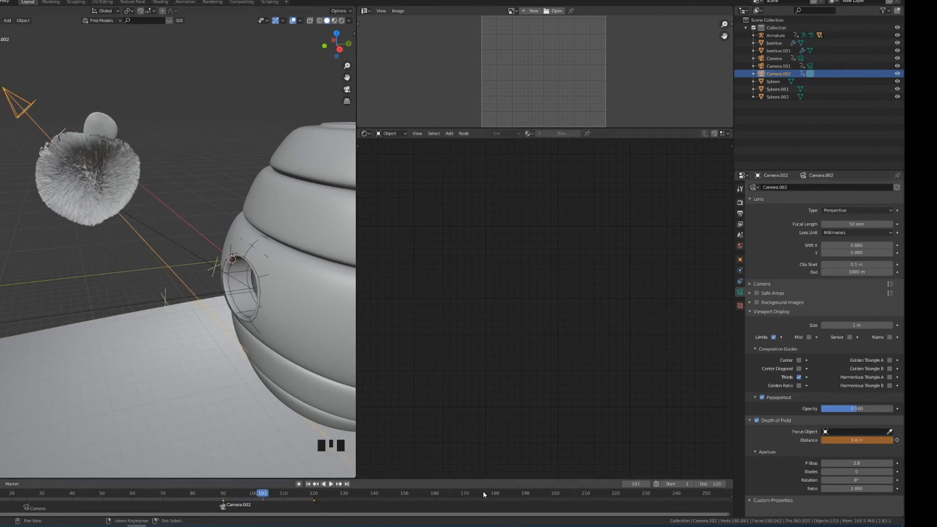
right_click(862, 440)
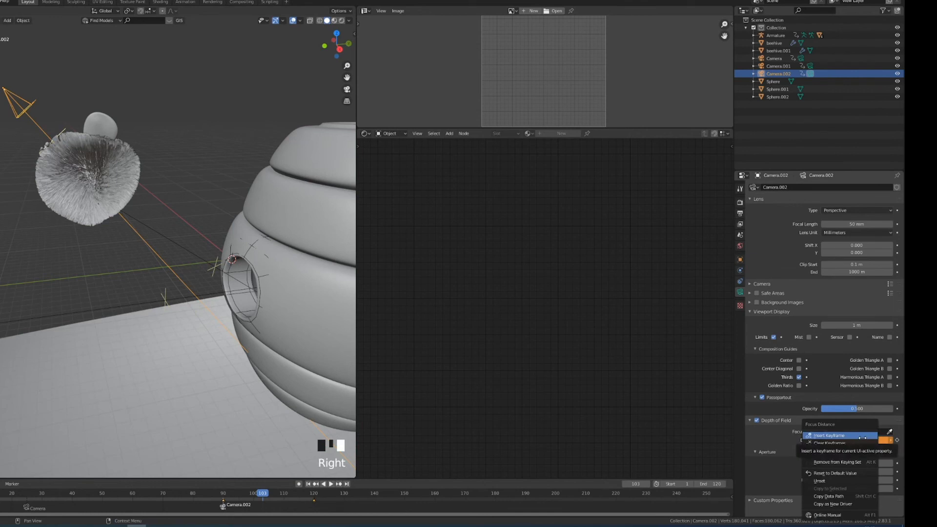
click(862, 435)
drag(219, 501, 302, 506)
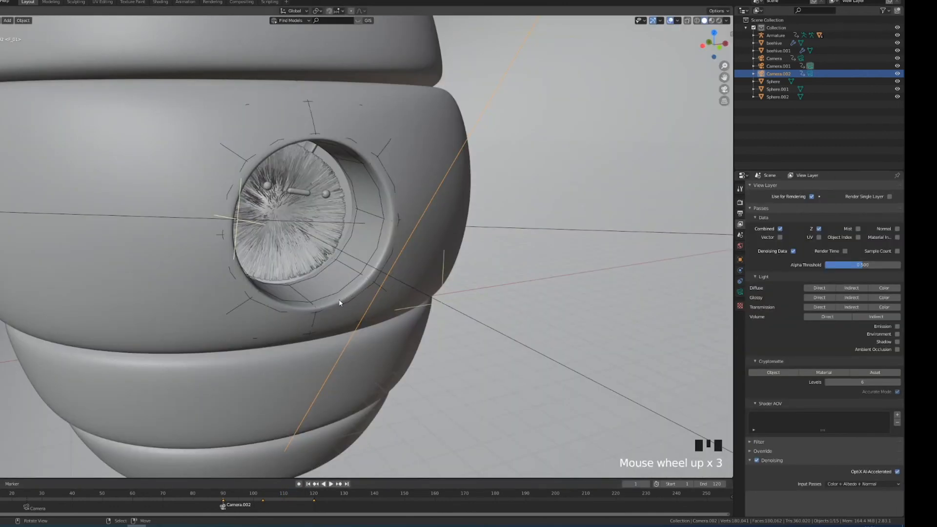
Step: Select the bee's mouth and preview its existing shape keys, including smile
right_click(267, 188)
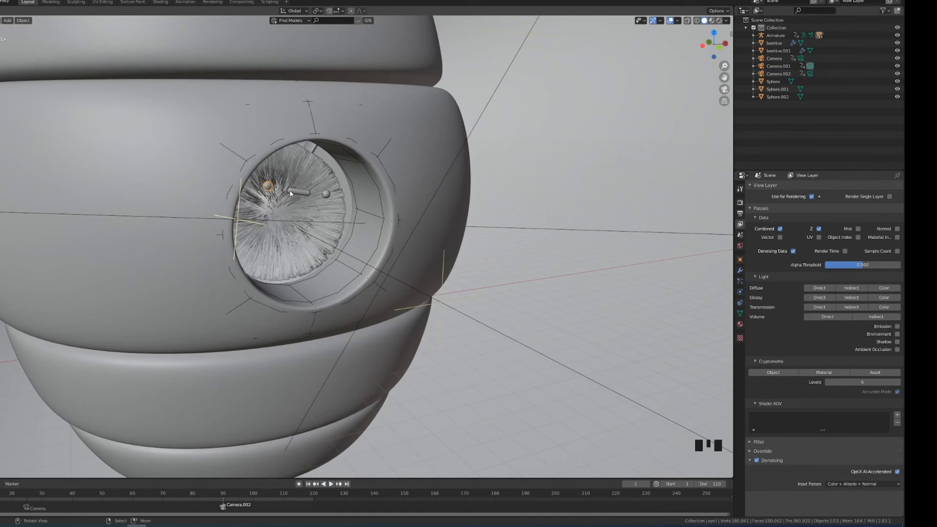
right_click(293, 195)
click(734, 315)
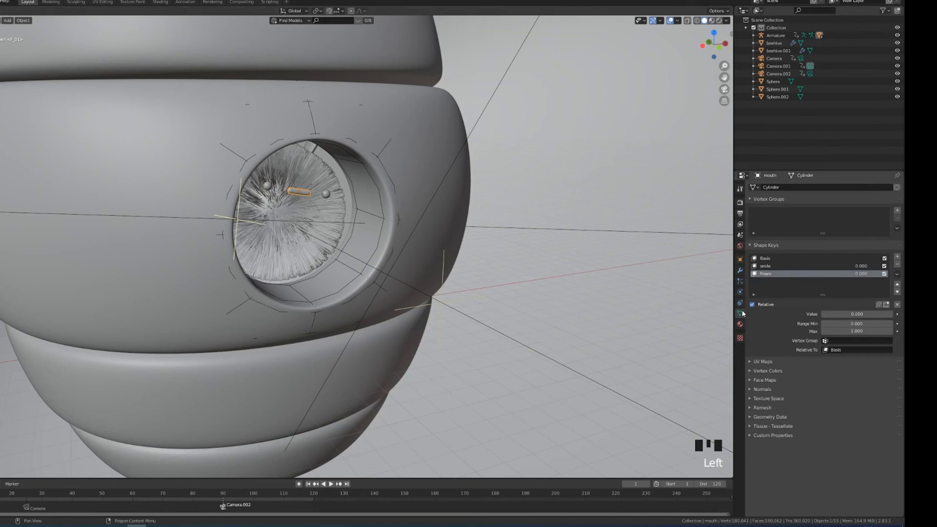
drag(828, 314, 854, 314)
click(793, 268)
Step: Select the bee's right eye, view it from the front and add a Basis and a Key 1 shape key
right_click(326, 195)
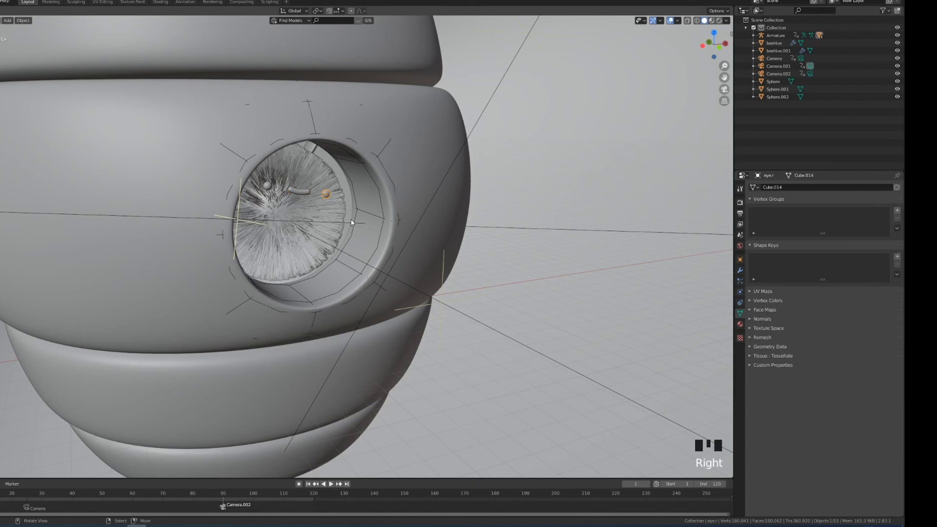
key(KP_1)
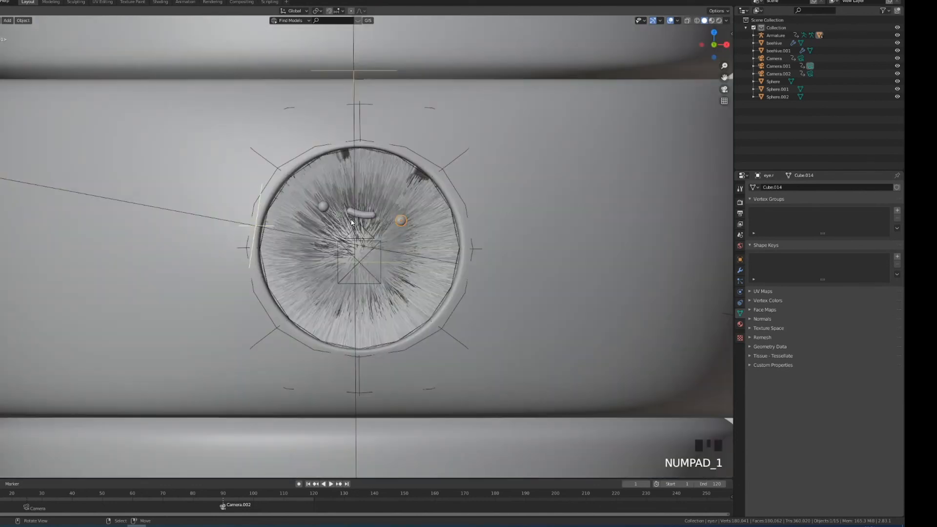
shift+middle_drag(351, 222, 264, 267)
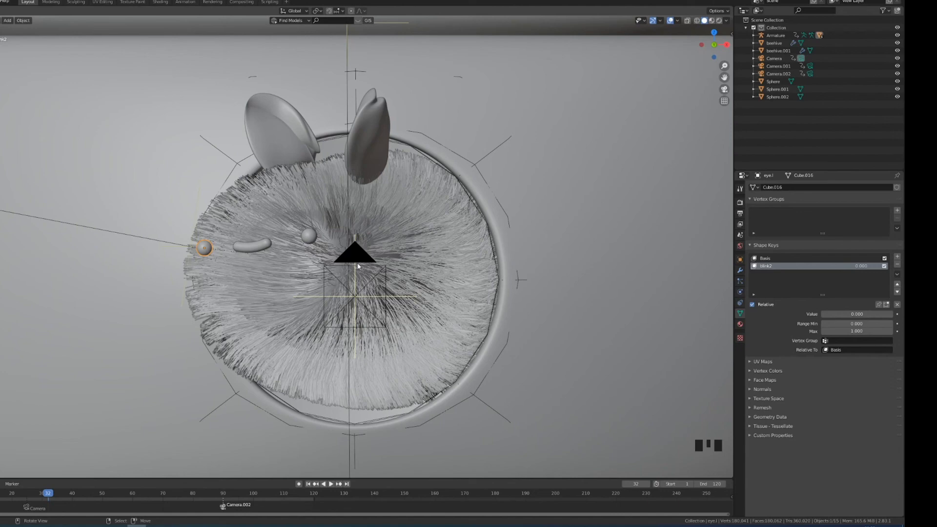
scroll(335, 255, up, 2)
shift+middle_drag(335, 255, 352, 260)
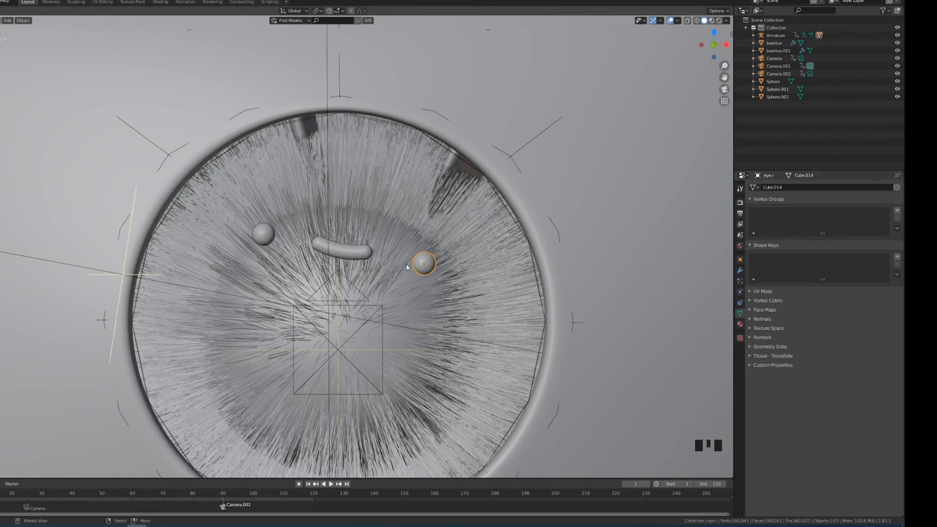
click(896, 257)
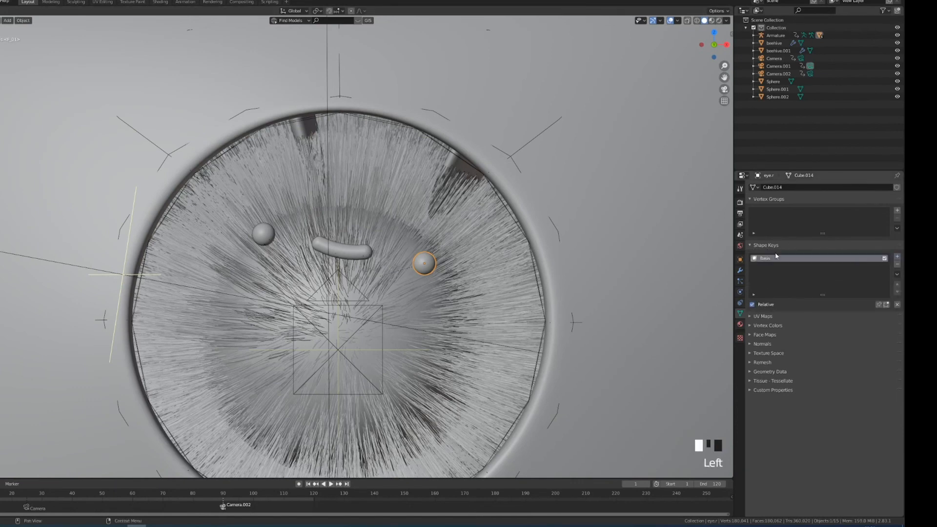
click(896, 256)
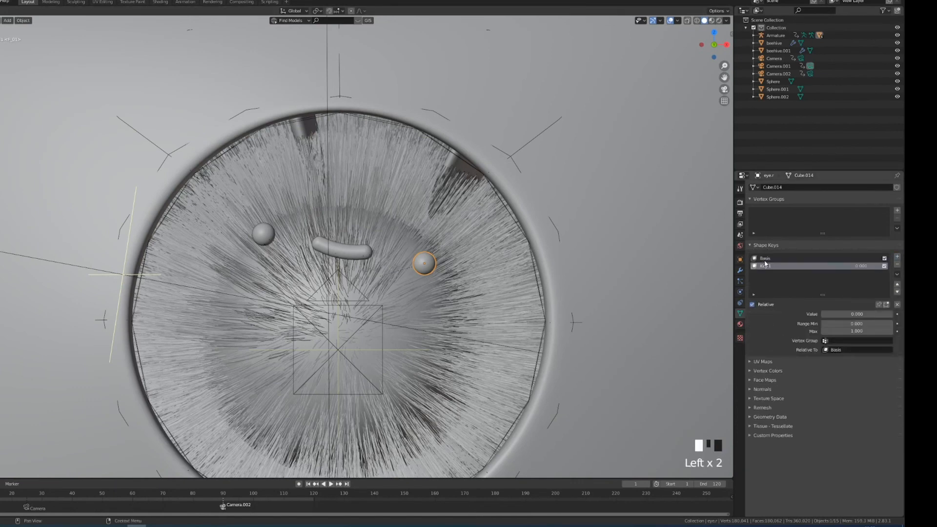
Step: In the right eye's Key 1 shape, scale the whole eye mesh to 0.2 and test the key's value
key(Tab)
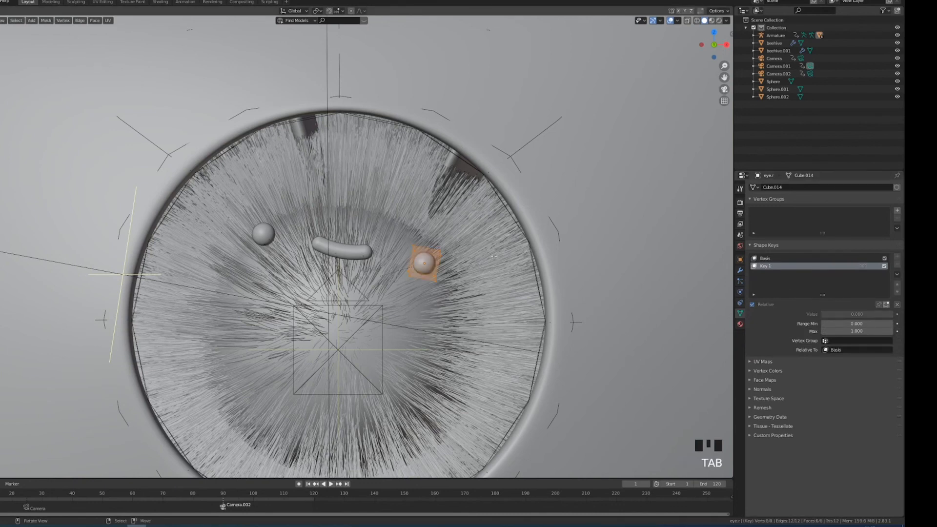
key(s)
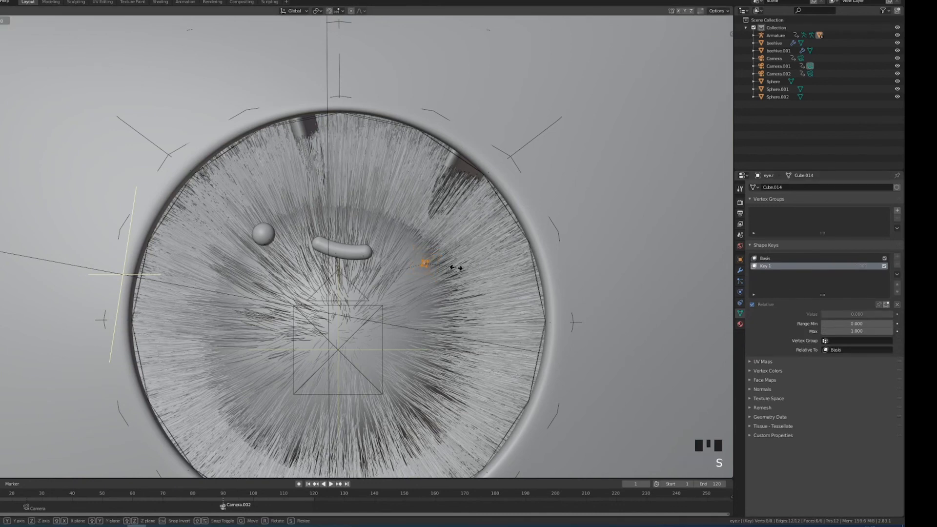
click(456, 267)
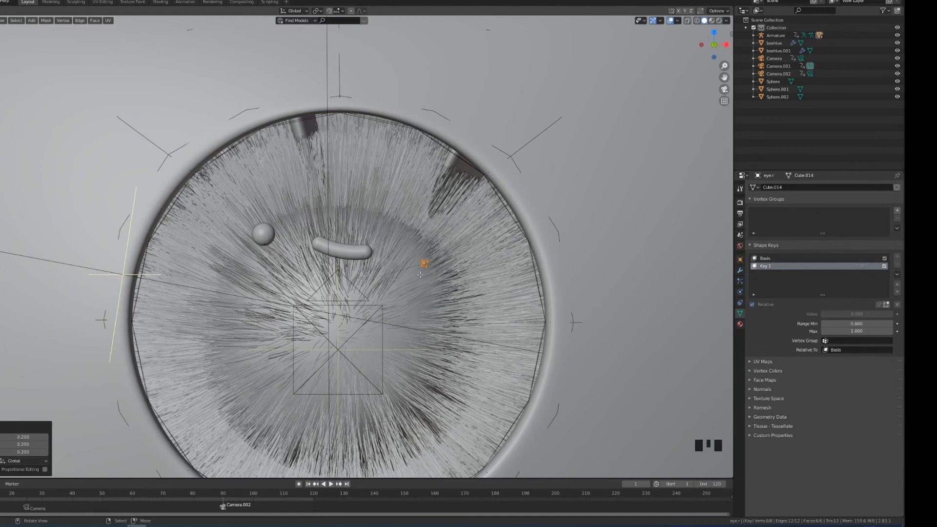
key(Tab)
mouse_move(833, 314)
mouse_down()
mouse_move(903, 314)
mouse_move(829, 314)
mouse_up()
Step: Give the left eye a Basis and a Key 1 shape key with its mesh shrunk for the blink
right_click(236, 237)
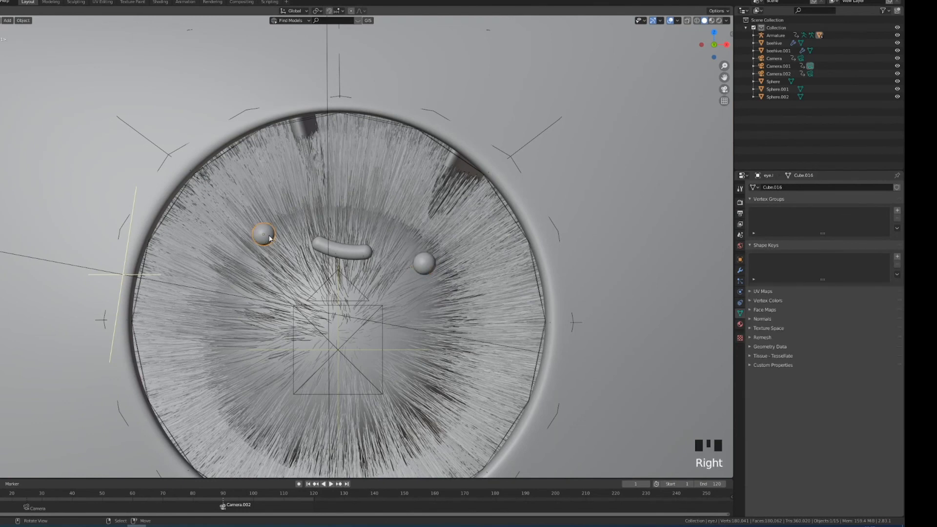
key(Tab)
key(Tab)
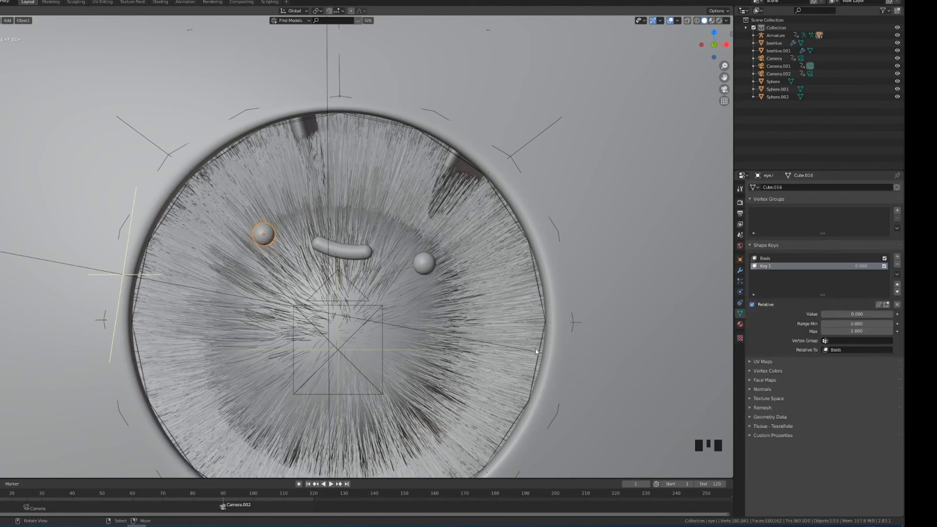
Step: At frame 33, keyframe the left eye's Key 1 value at 0
drag(11, 498, 51, 500)
shift+middle_drag(193, 266, 293, 262)
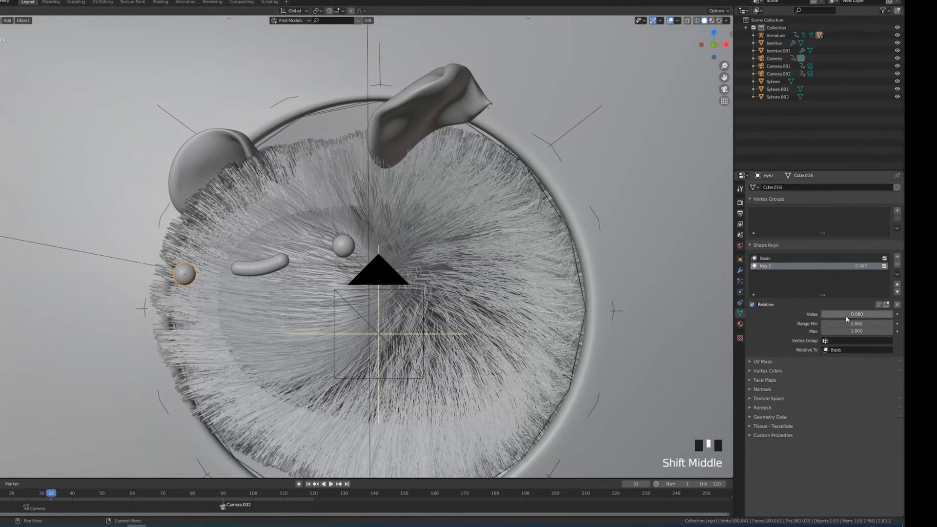
right_click(847, 320)
right_click(828, 316)
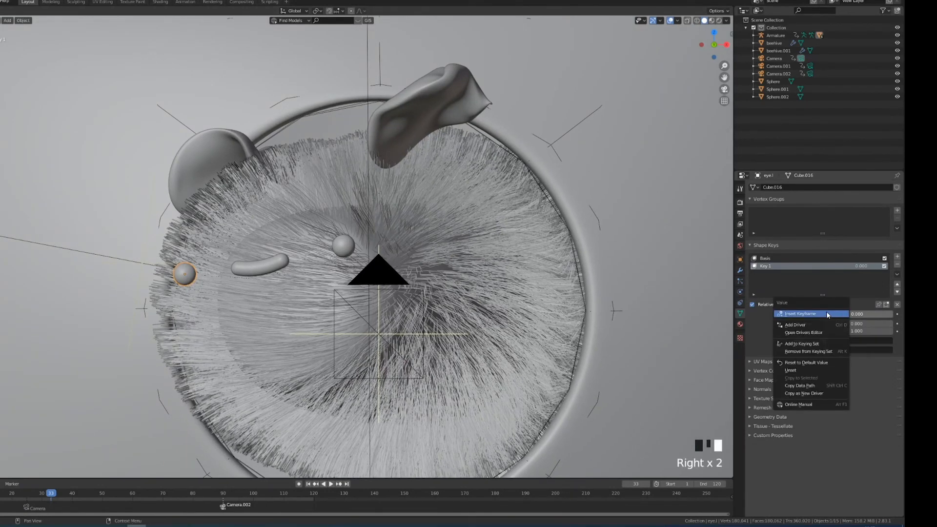
click(810, 314)
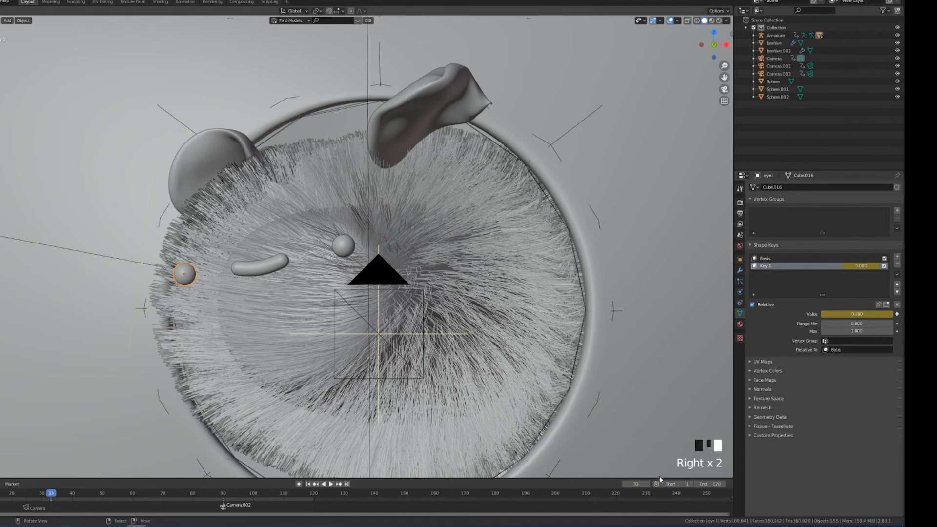
Step: At frame 35, set the left eye's Key 1 value to 1.000 and keyframe it
click(647, 484)
click(648, 484)
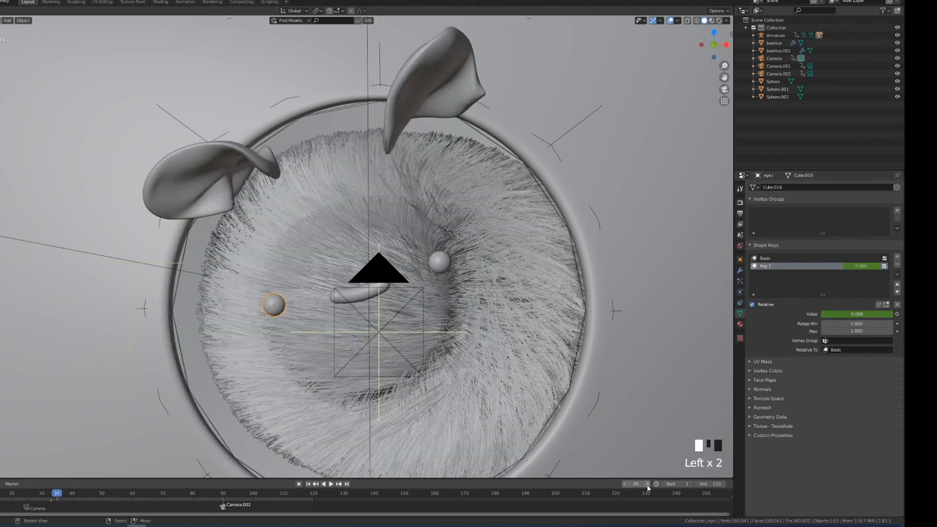
drag(844, 317, 915, 317)
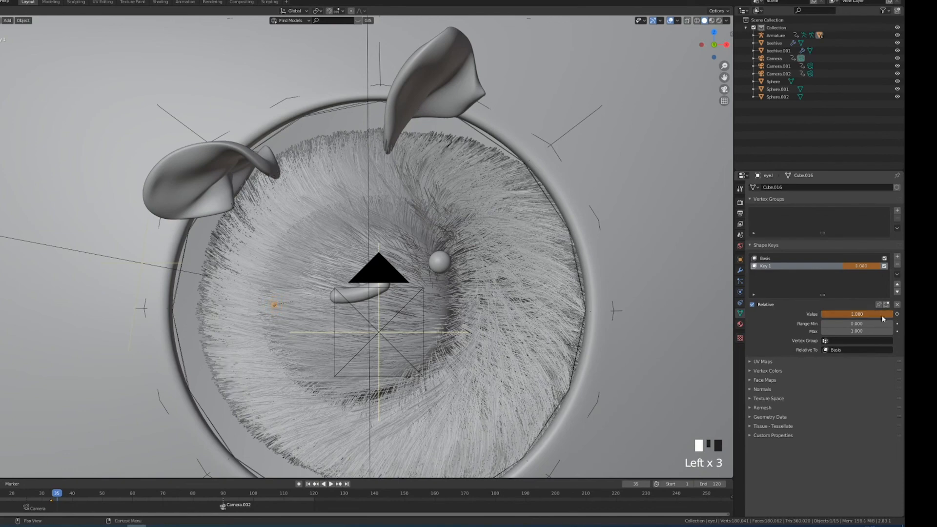
right_click(875, 314)
click(874, 315)
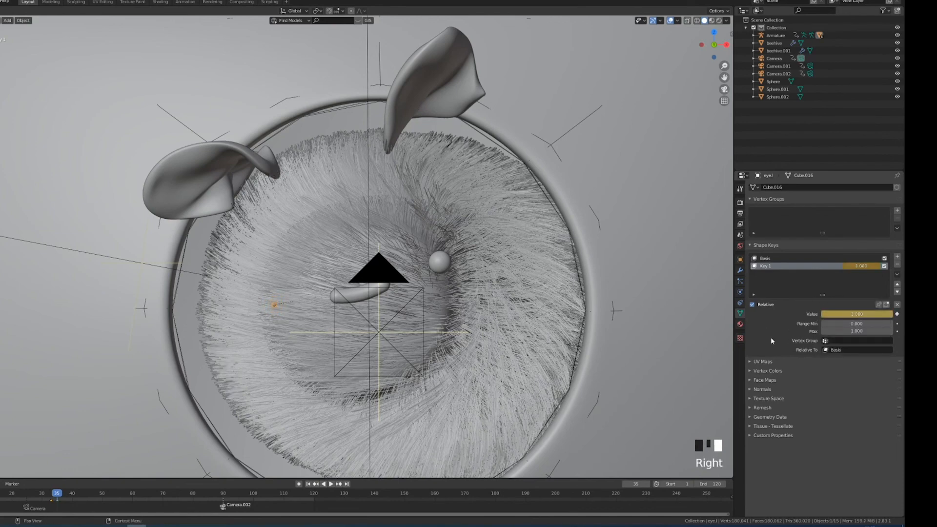
Step: At frame 37, set the left eye's Key 1 value to 0.200 and keyframe it
click(648, 485)
click(648, 485)
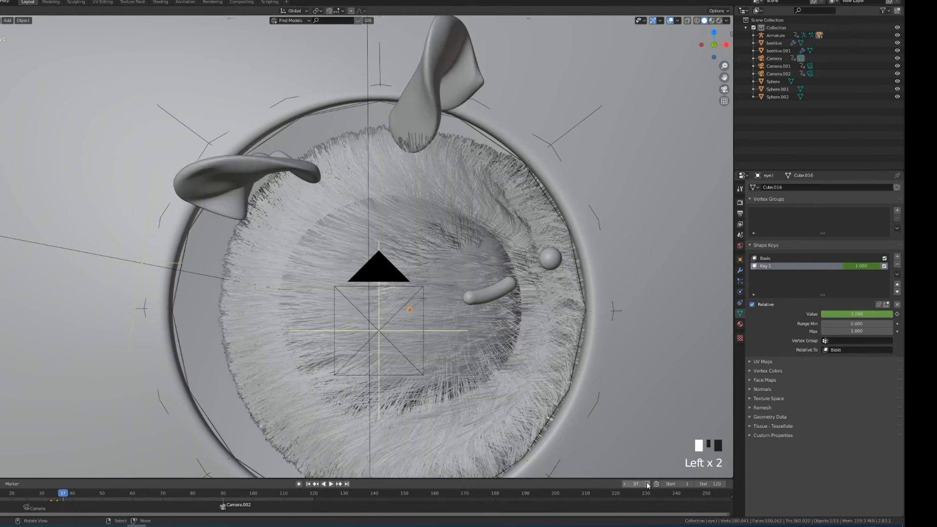
drag(873, 314, 824, 314)
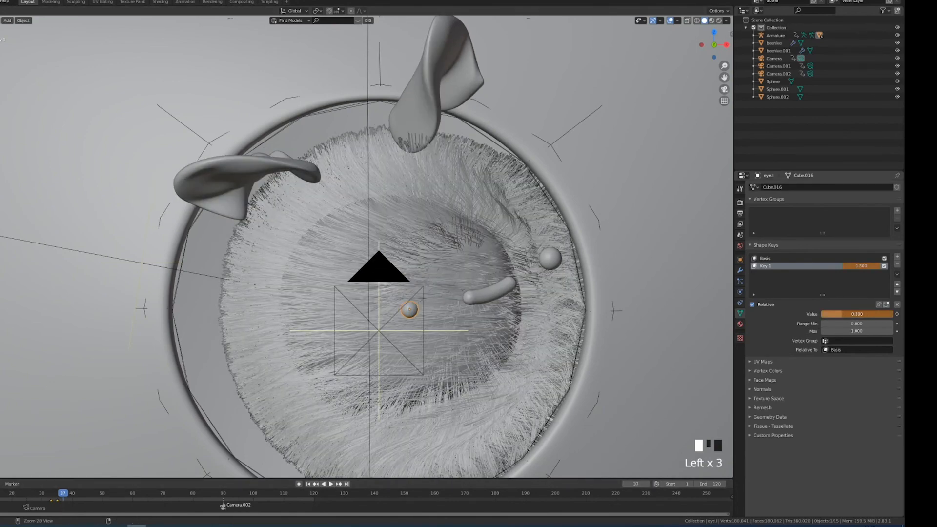
right_click(840, 314)
click(840, 315)
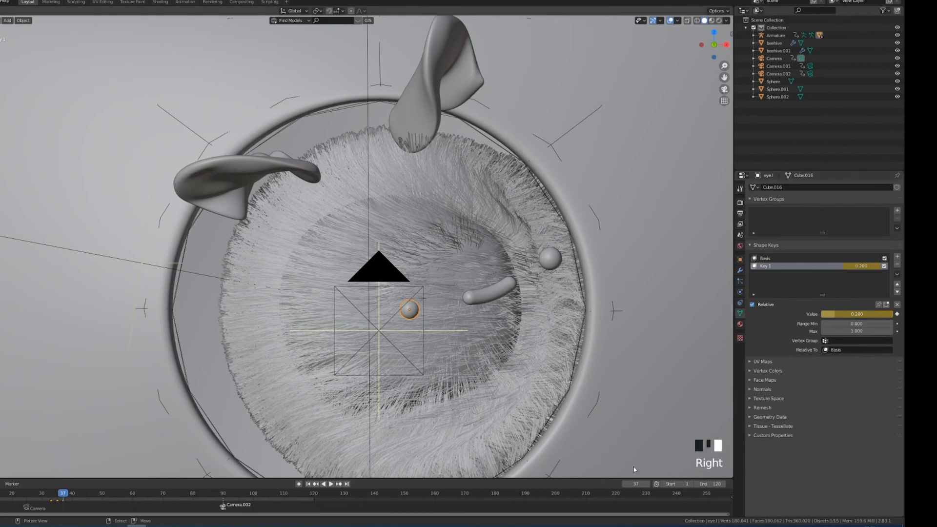
Step: At frame 39, set the left eye's Key 1 value to 0 and keyframe it to end the blink
click(649, 484)
click(650, 484)
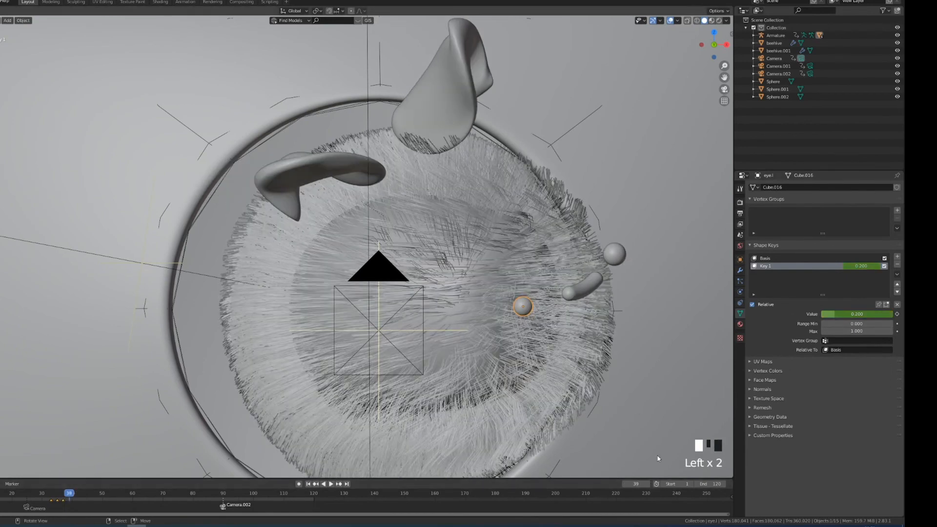
click(831, 315)
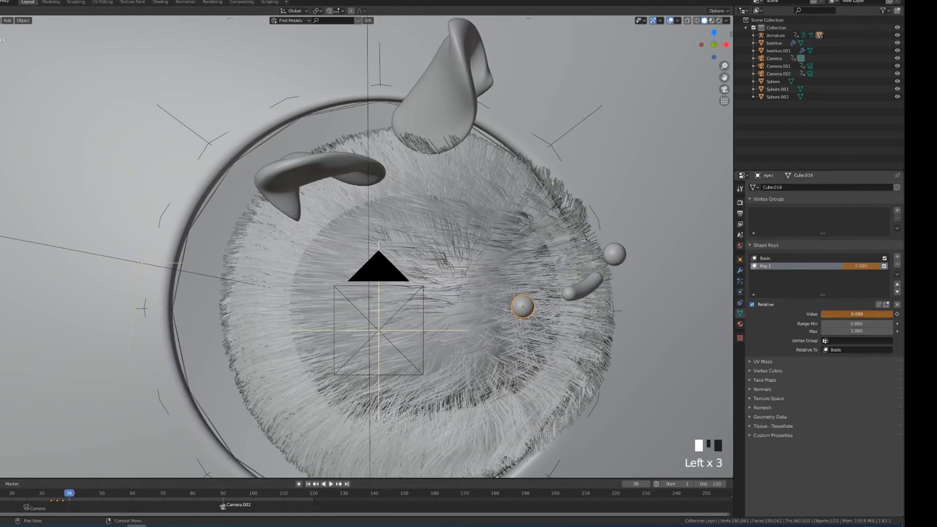
right_click(830, 316)
right_click(829, 317)
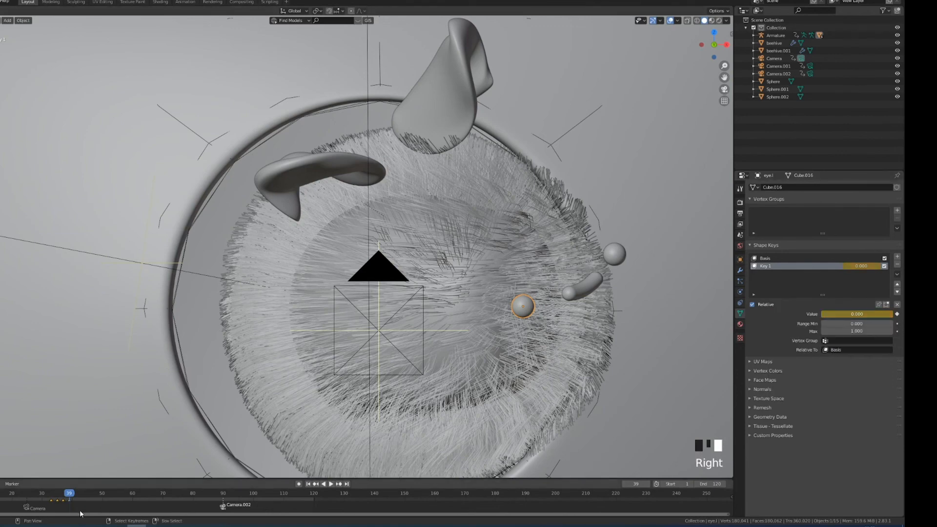
Step: With both eyes selected, copy the blink keyframes and paste them repeatedly along the timeline, including at frame 96
click(81, 480)
click(83, 477)
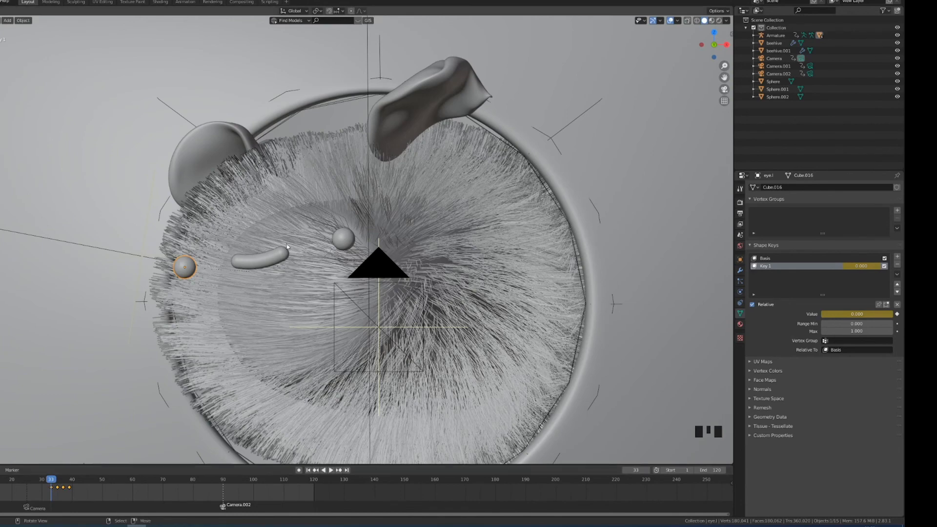
right_click(336, 235)
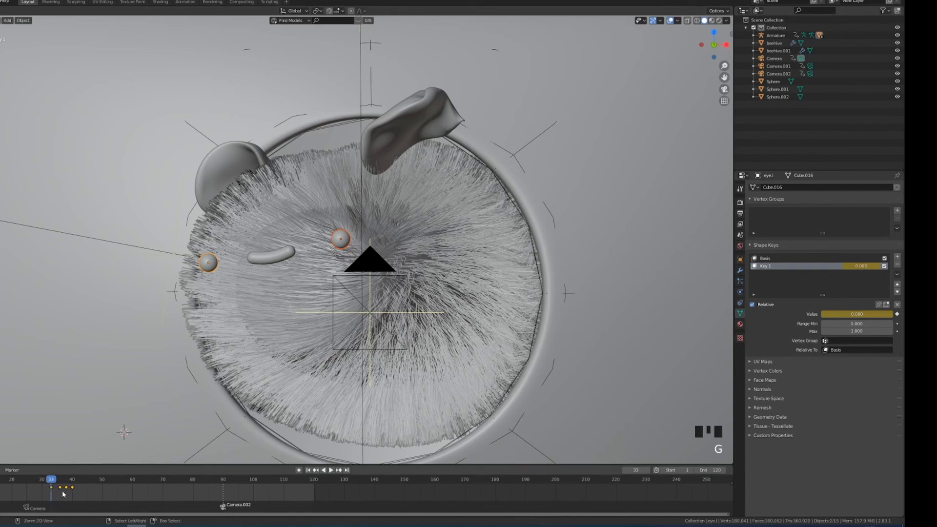
key(ctrl+c)
drag(72, 493, 242, 492)
key(ctrl+v)
key(ctrl+v)
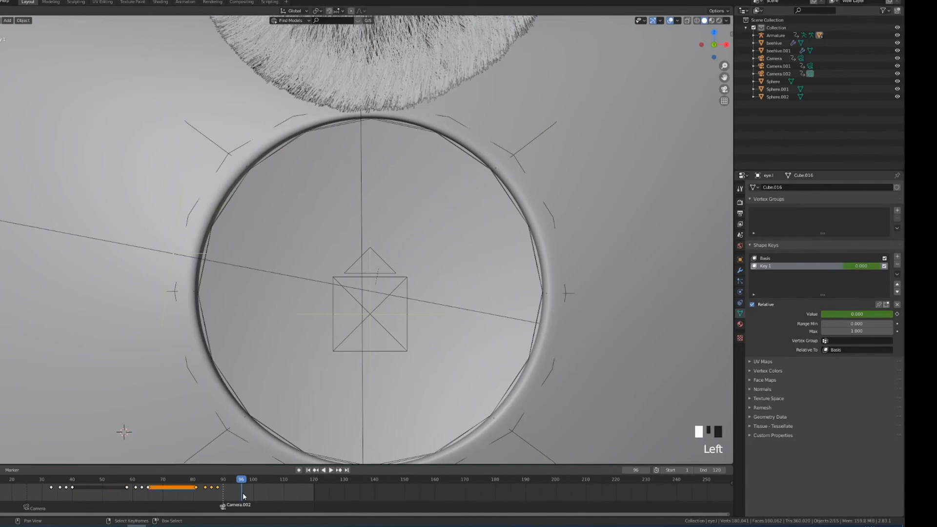
key(ctrl+v)
Step: Check the scene from the side and through the active camera, and save the file
scroll(222, 385, down, 8)
scroll(221, 388, up, 3)
key(KP_3)
key(KP_0)
key(ctrl+s)
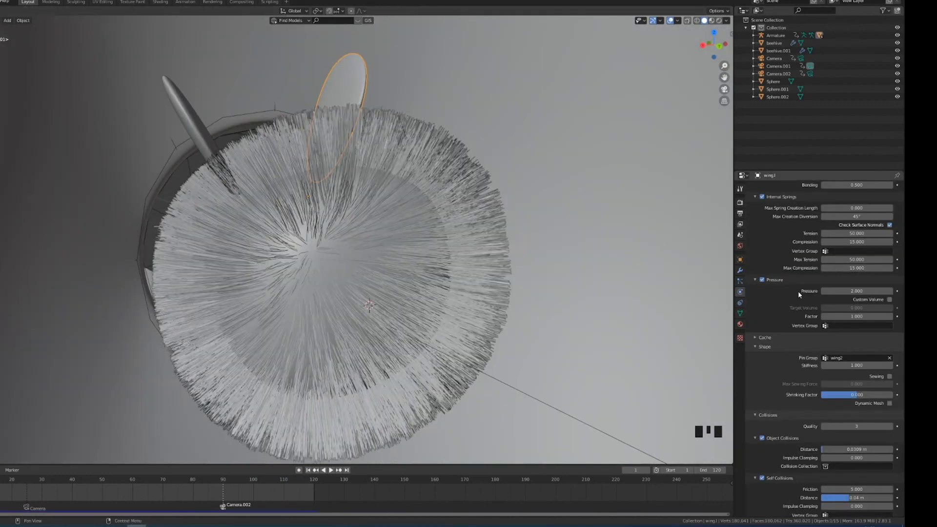
Step: Set the left wing's cloth cache simulation end to frame 120 and bake it
click(764, 338)
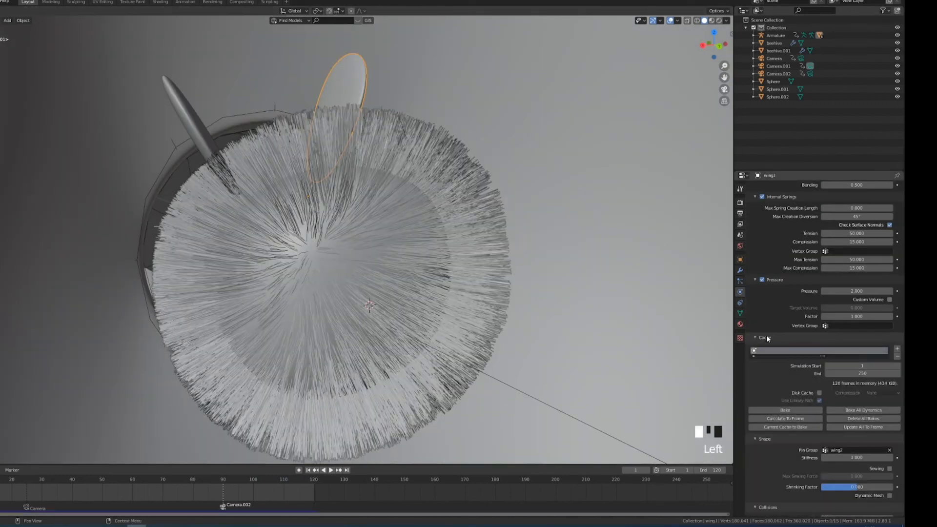
double_click(859, 374)
text(120)
key(Return)
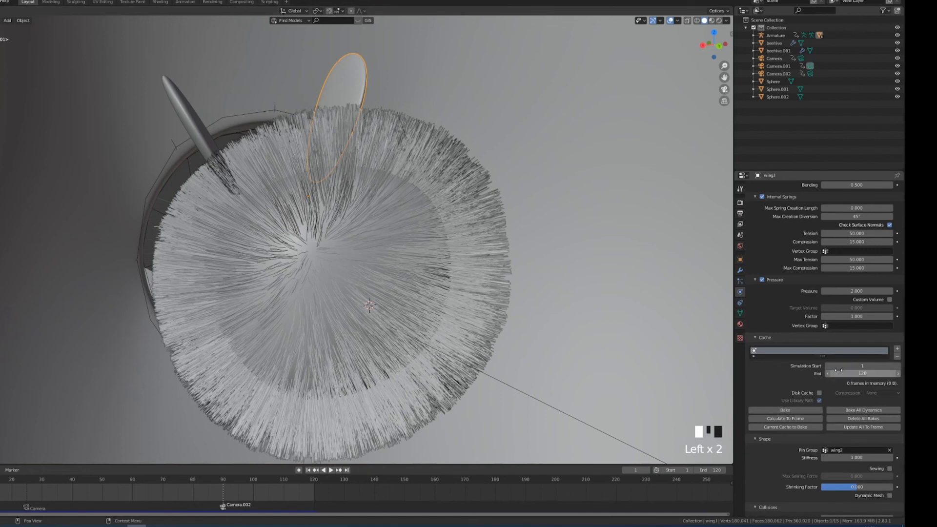
click(783, 411)
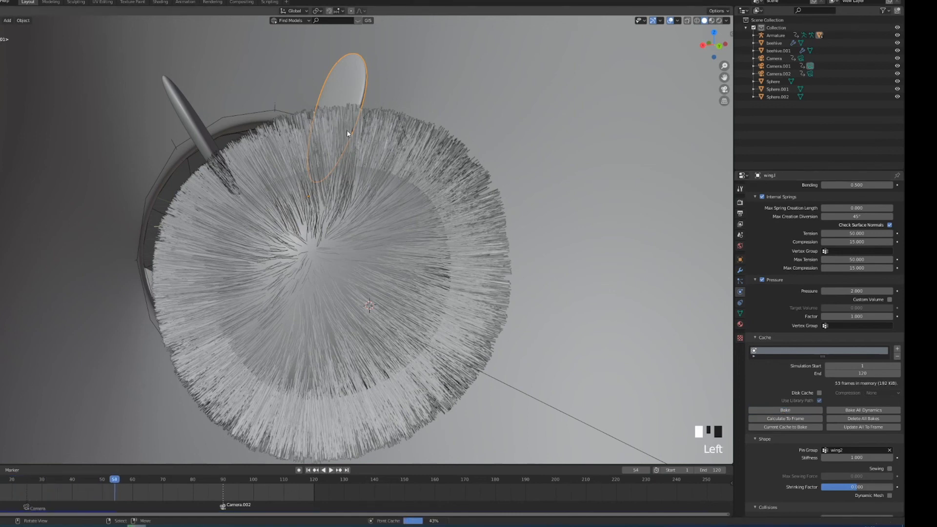
Step: Set the right wing's cloth cache simulation end to frame 120, bake it, and play back the animation
right_click(204, 140)
click(855, 373)
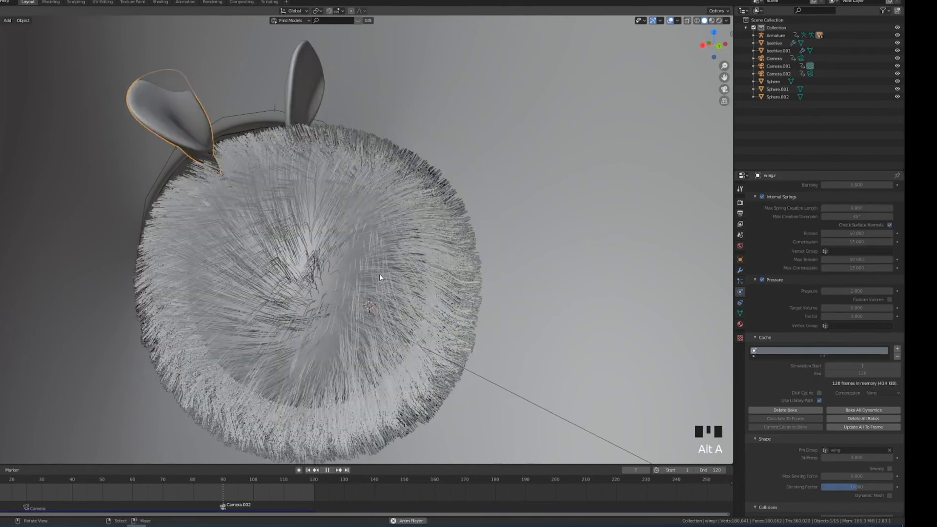
scroll(420, 295, down, 2)
middle_drag(370, 273, 479, 261)
scroll(473, 275, down, 6)
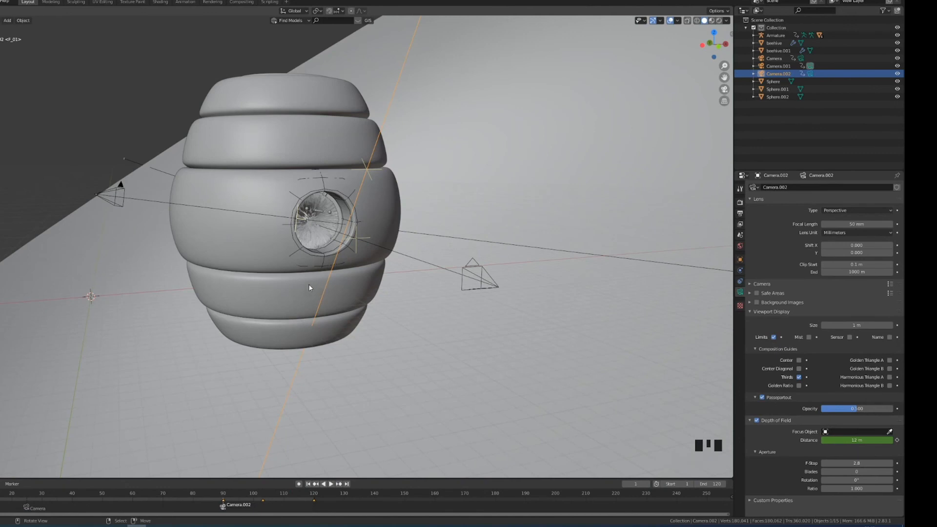
Step: In the Cycles render settings, enable the animated noise seed under the advanced sampling options
click(740, 203)
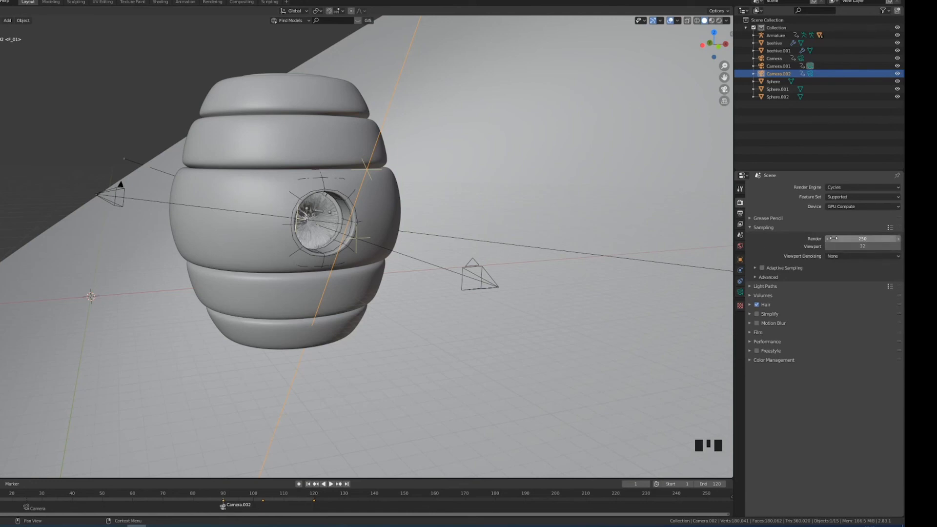
scroll(277, 194, up, 4)
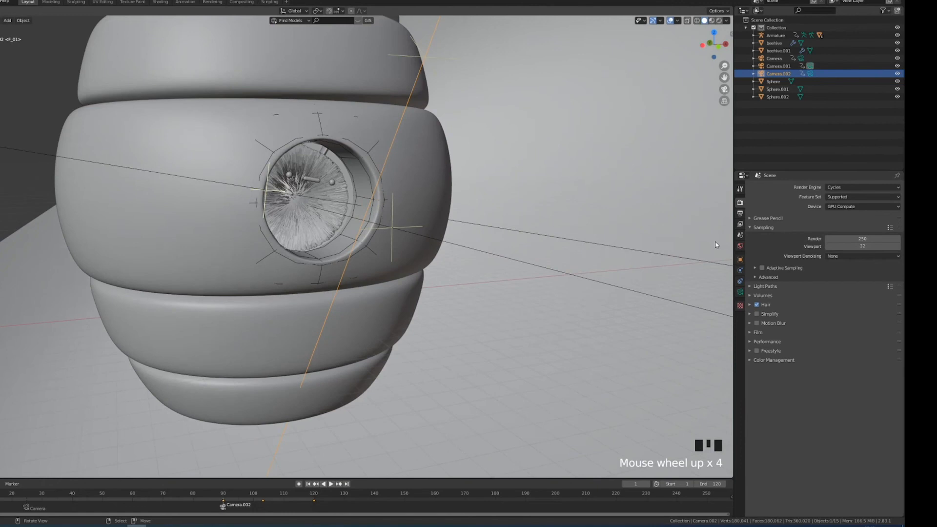
click(760, 277)
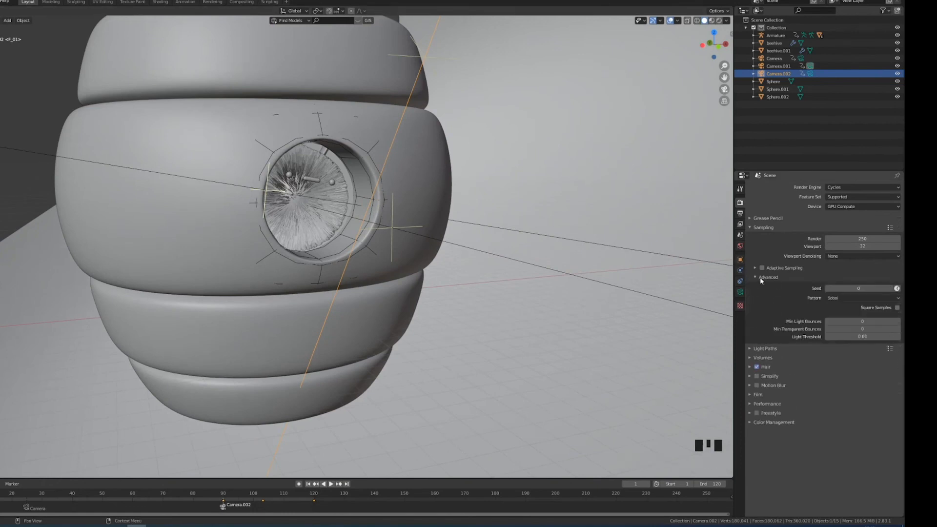
click(896, 289)
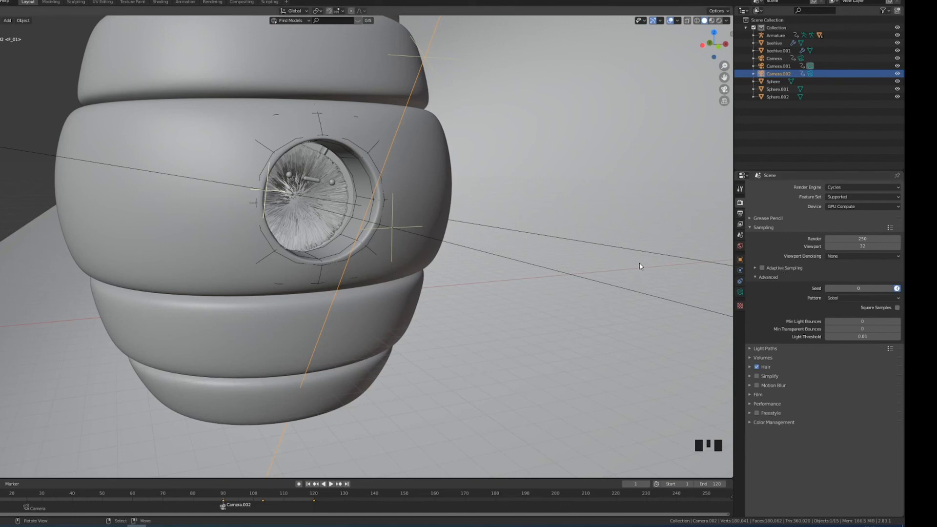
Step: In the light path settings, set indirect light clamping to 4.50 and Filter Glossy to 1.50
click(765, 349)
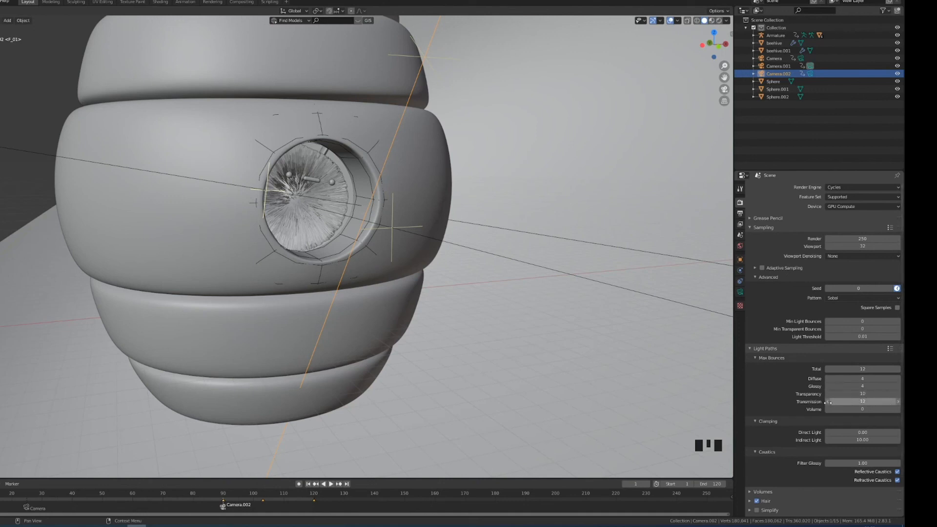
scroll(846, 399, down, 4)
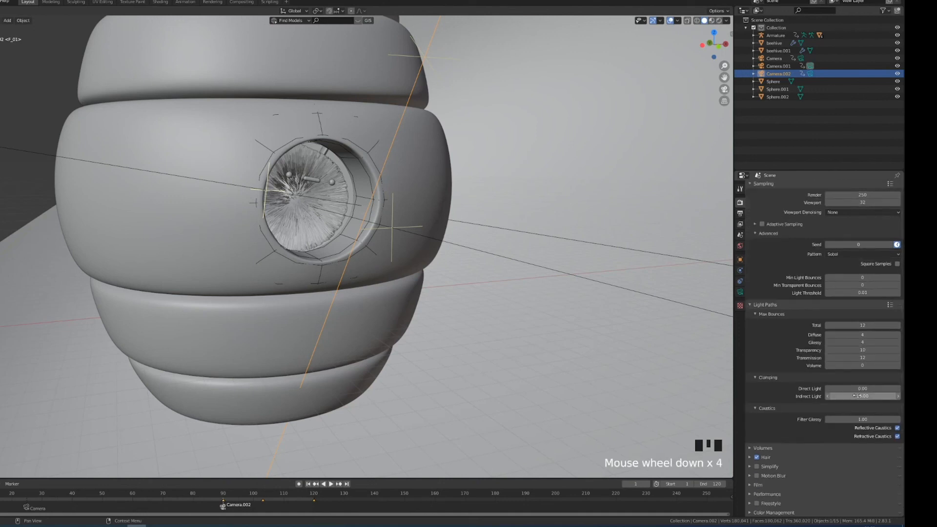
click(857, 396)
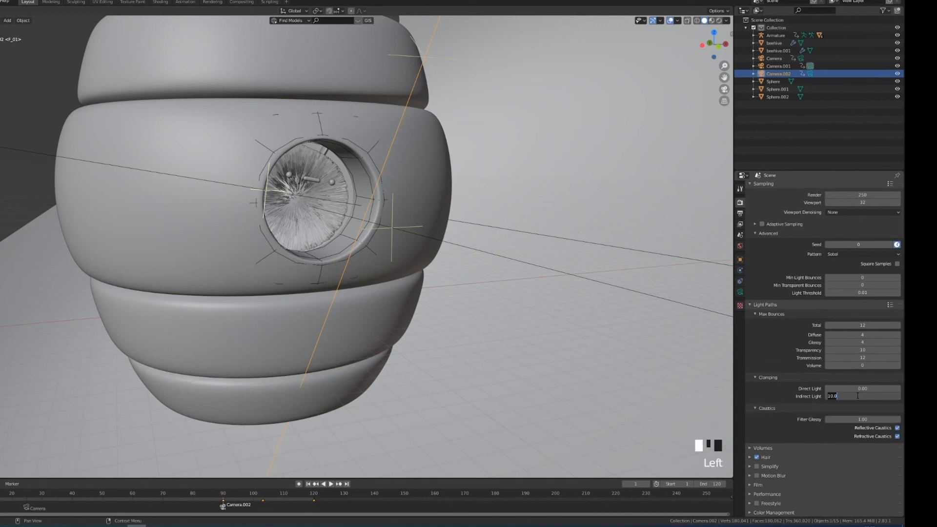
text(0.5)
key(Return)
drag(849, 419, 854, 417)
scroll(747, 453, down, 3)
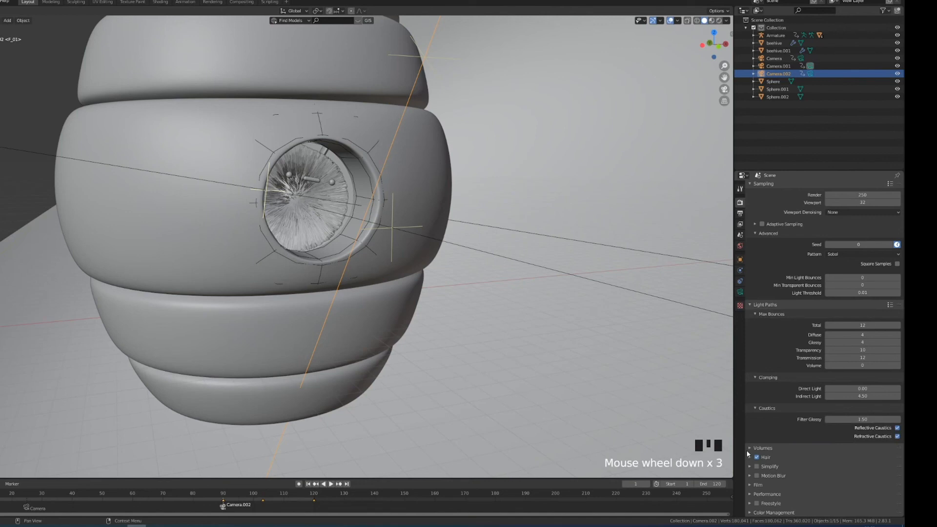
Step: Review the render performance settings, including the Auto Tile Size option and tile dimensions
click(763, 493)
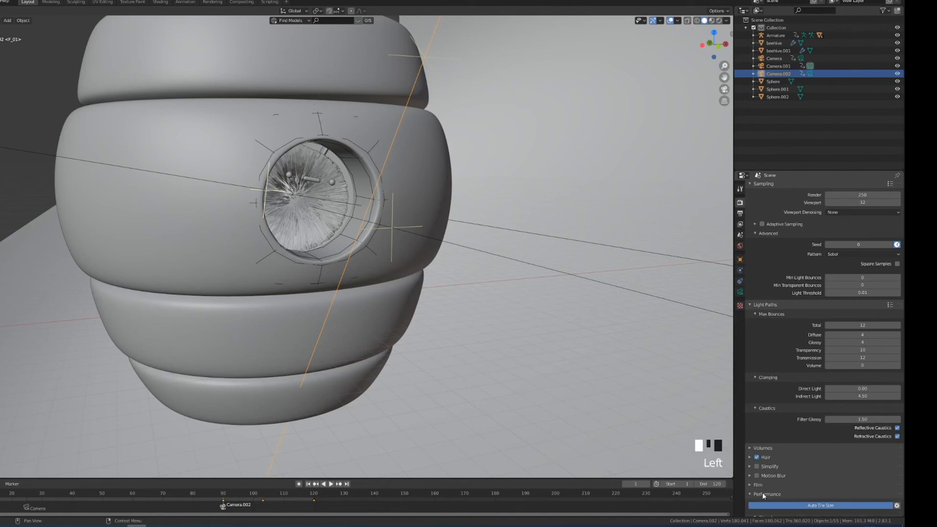
scroll(764, 492, down, 3)
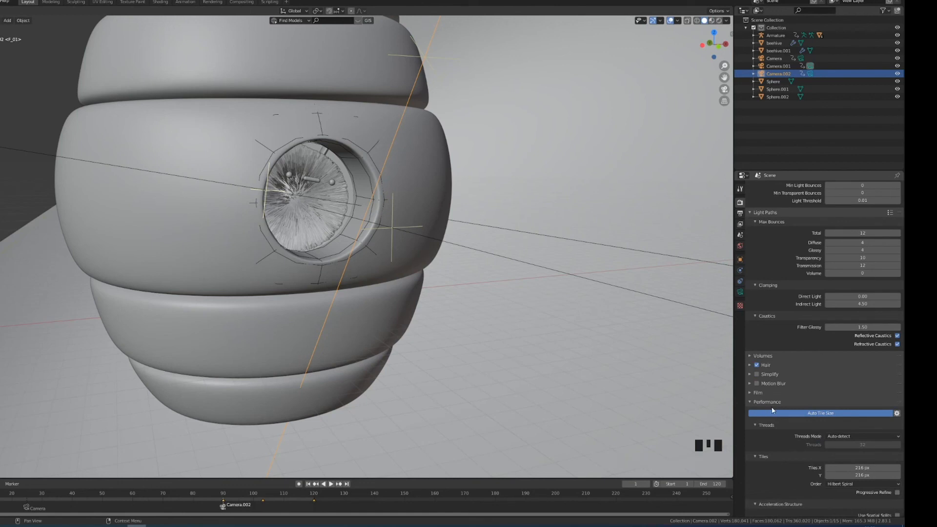
click(1, 2)
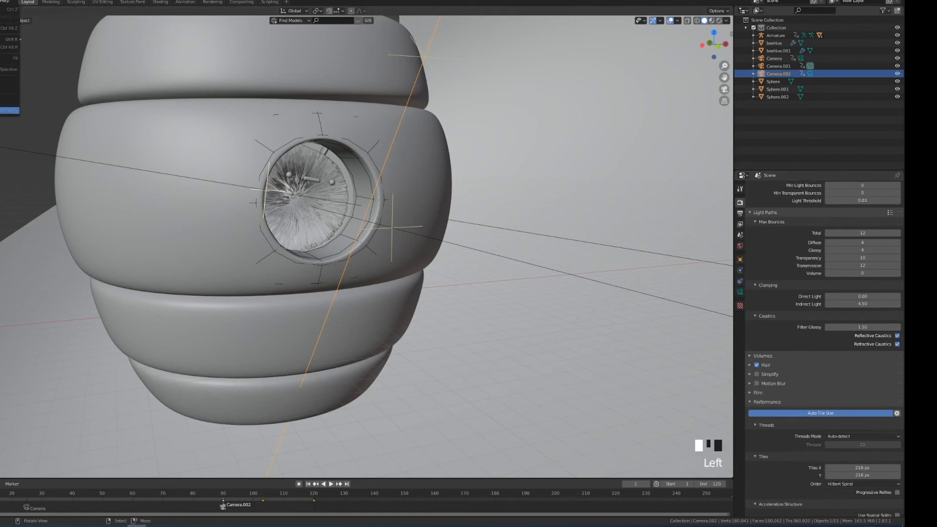
scroll(800, 420, down, 6)
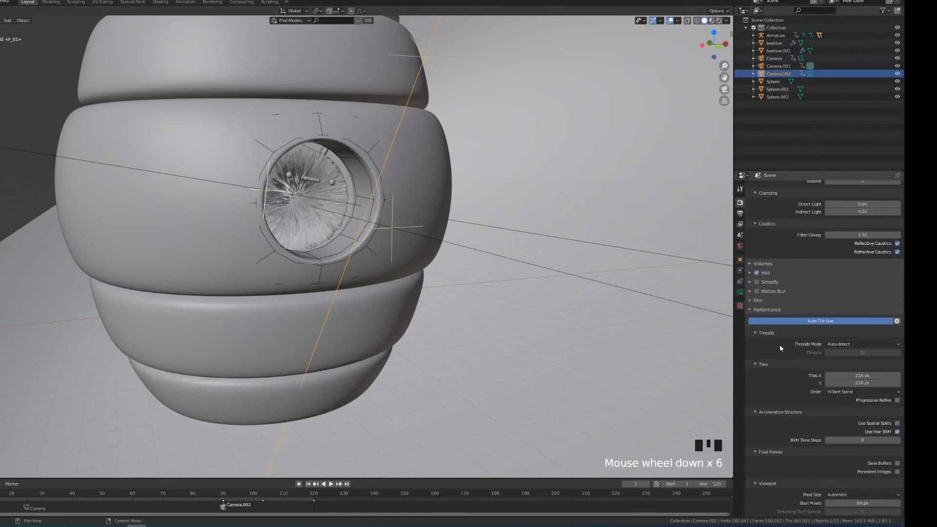
scroll(780, 344, down, 6)
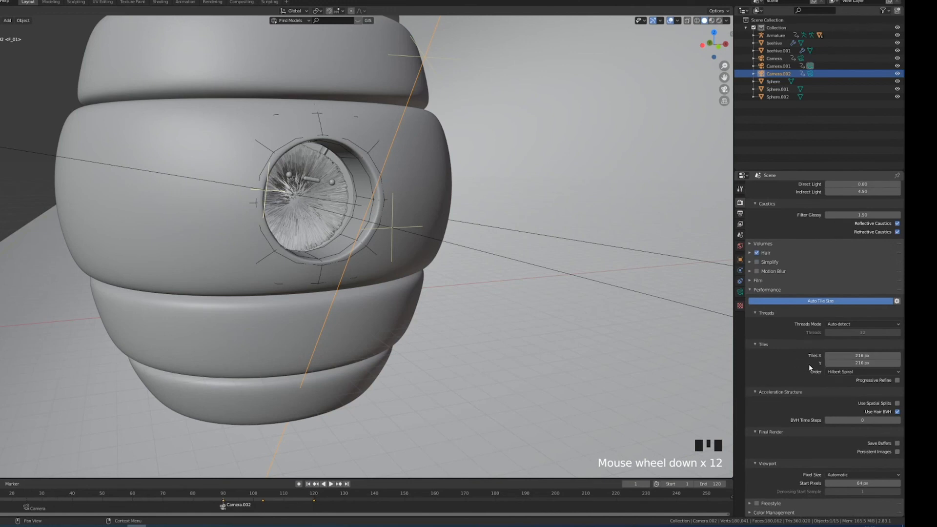
click(764, 291)
Step: Set the color management look to Medium High Contrast
scroll(785, 472, down, 7)
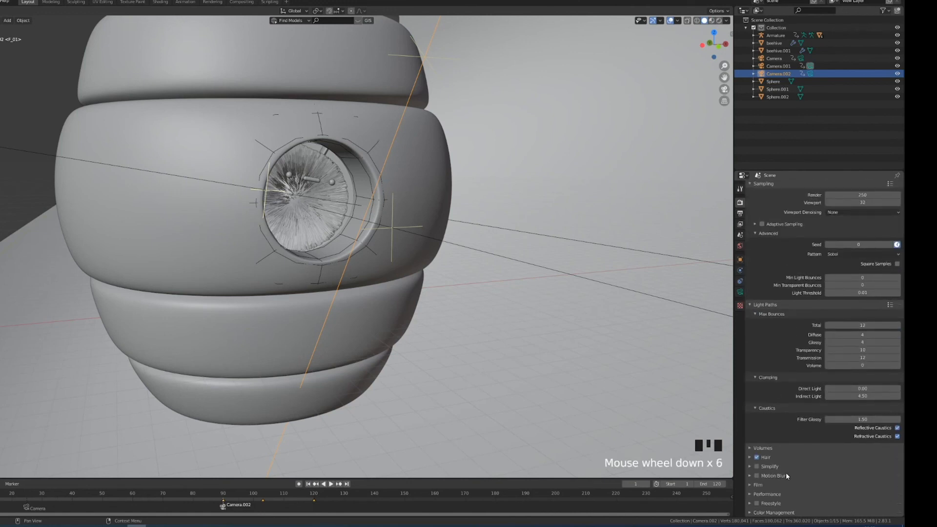
click(774, 512)
scroll(829, 483, down, 13)
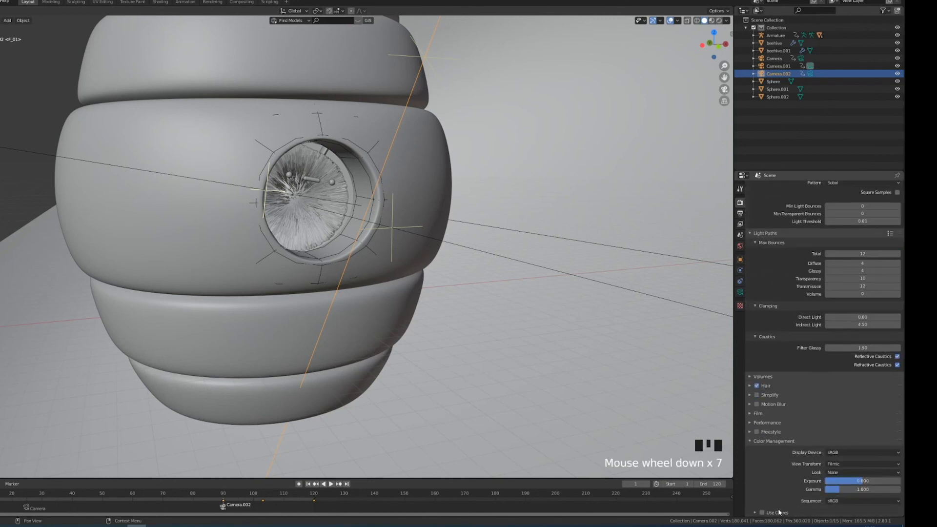
click(837, 474)
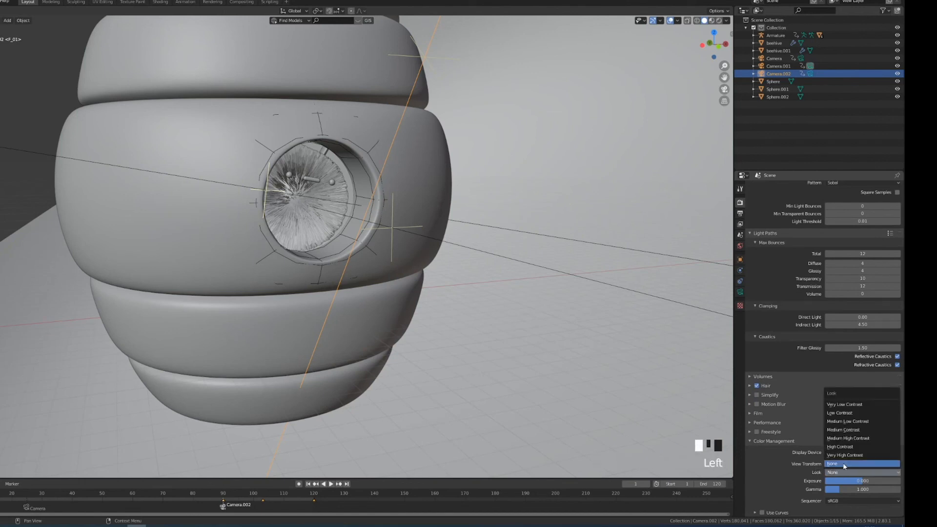
click(854, 438)
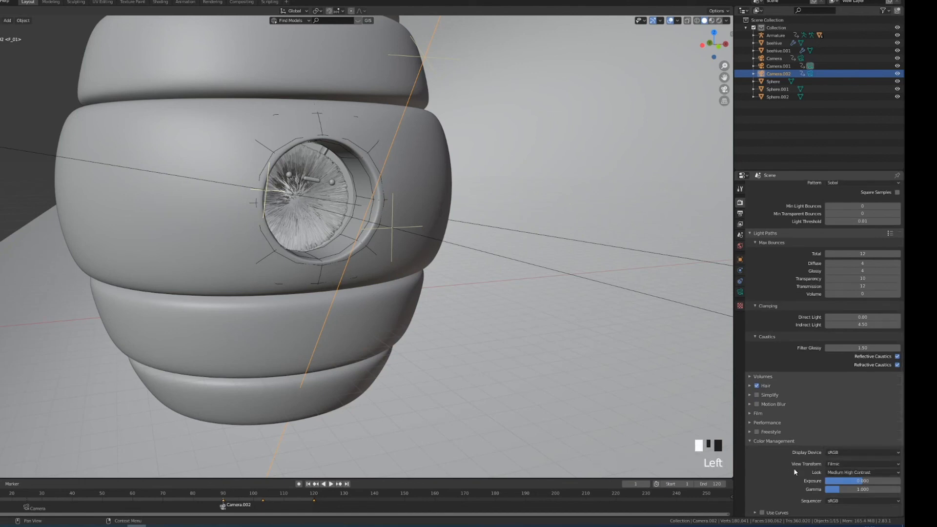
Step: Preview the active camera in rendered shading with Render Region enabled, checking frames 47 and 94
key(KP_0)
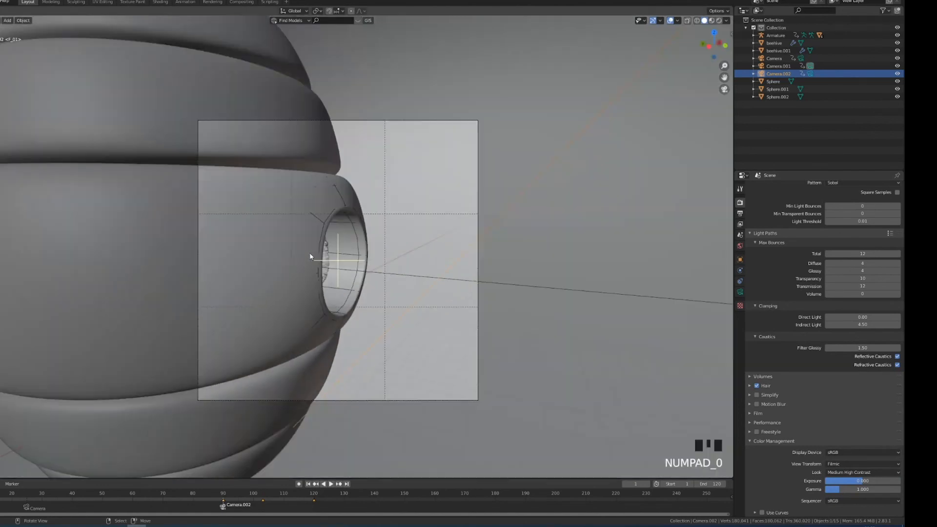
key(shift+z)
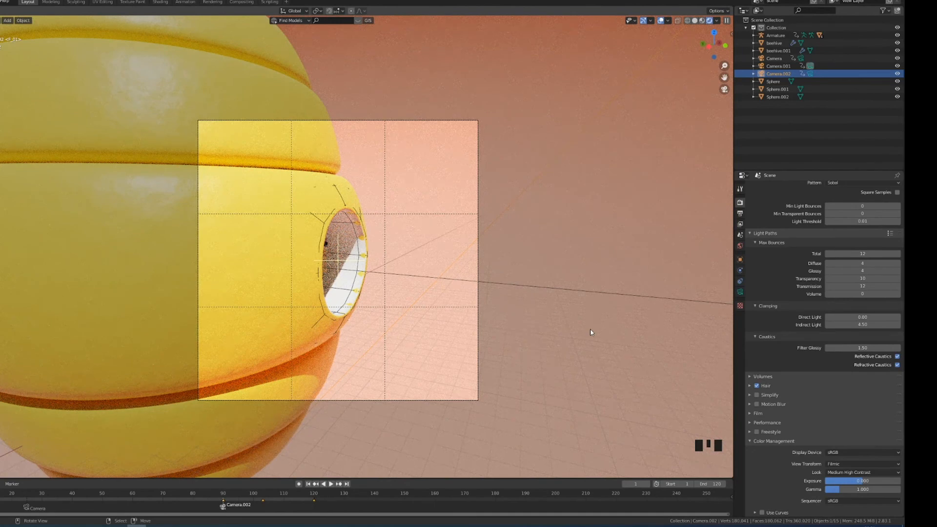
click(739, 213)
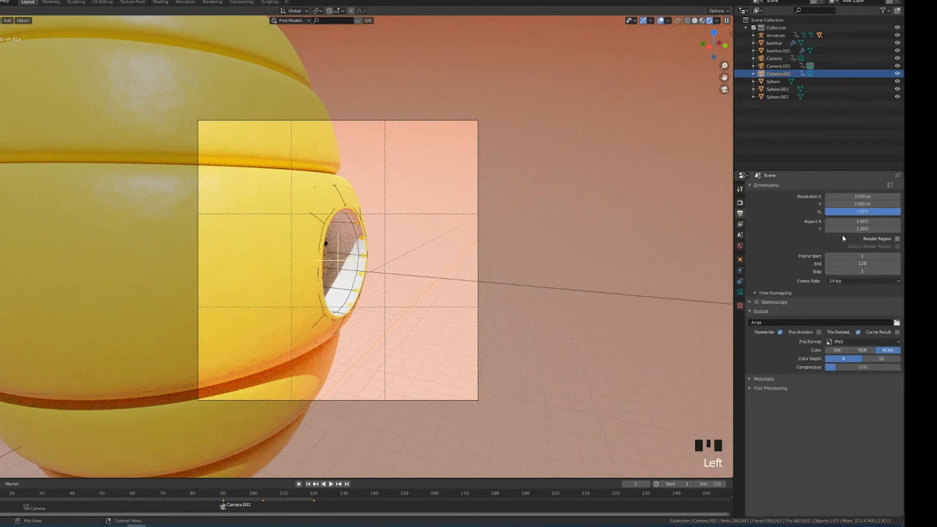
click(897, 239)
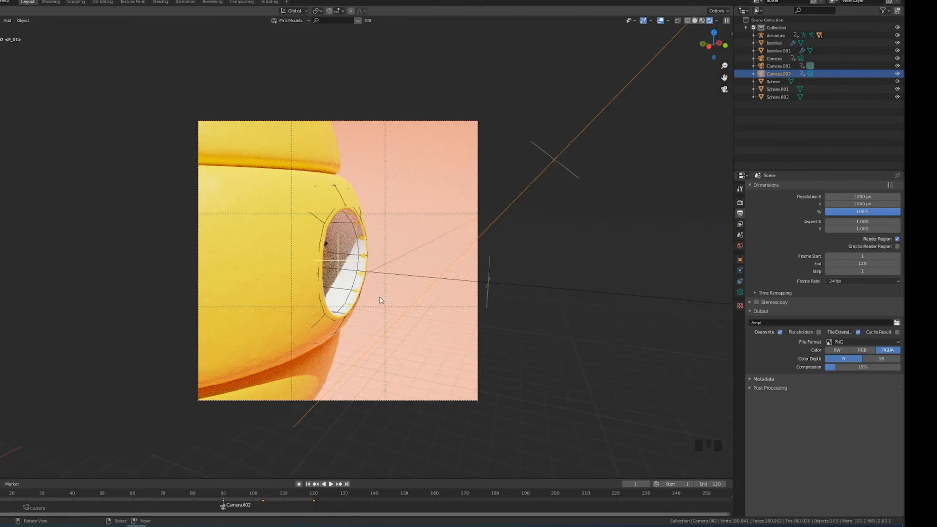
click(94, 497)
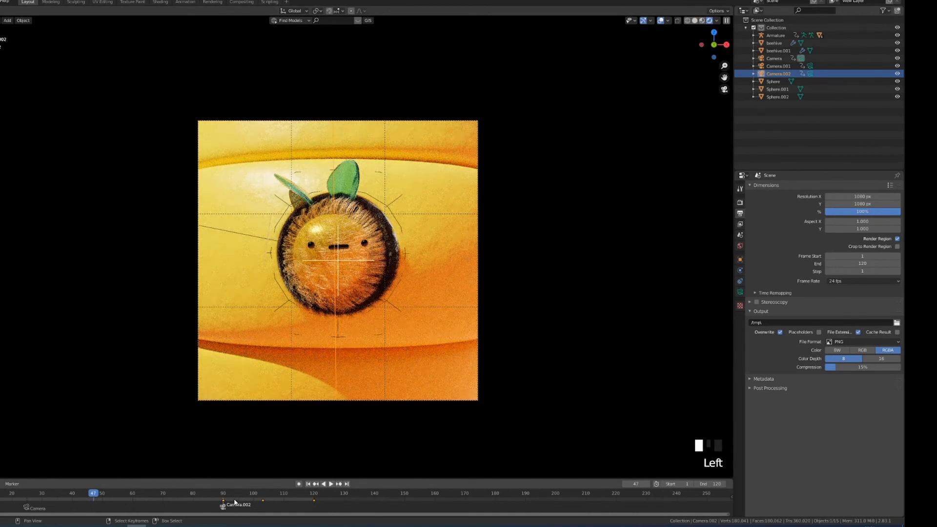
click(235, 502)
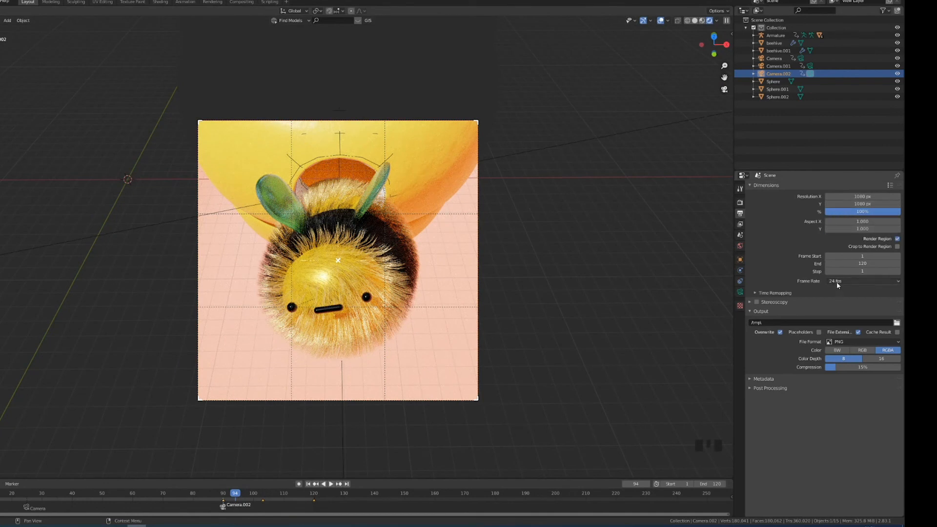
Step: Paste the render output folder path and set the PNG output to RGB with 16-bit color depth and lower compression
scroll(783, 295, down, 3)
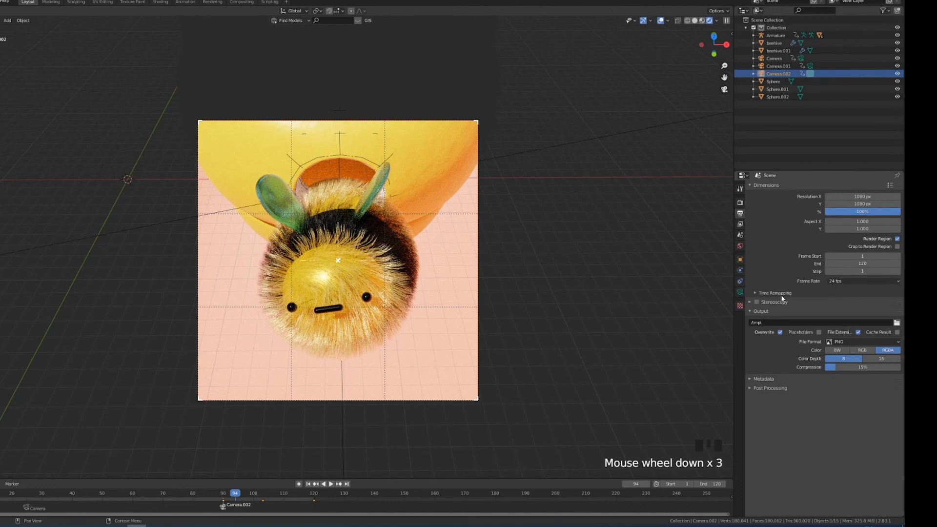
key(ctrl+v)
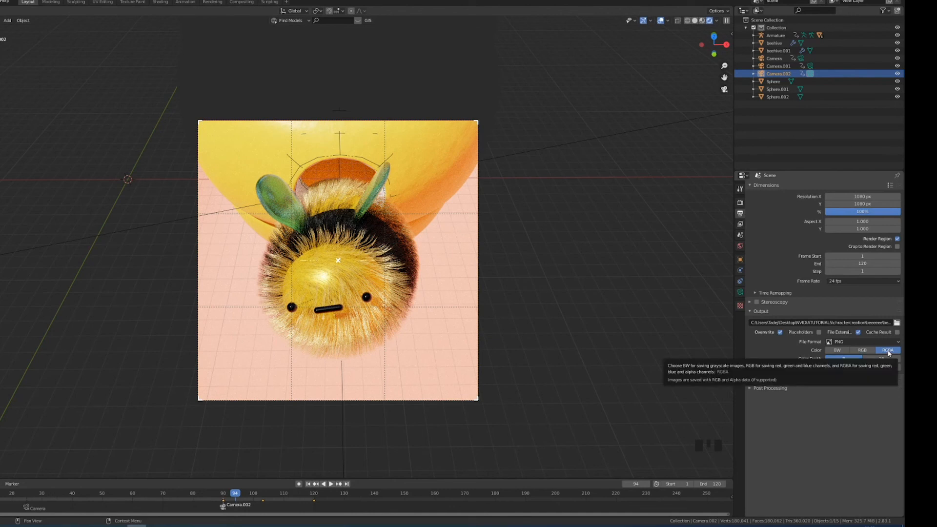
right_click(888, 353)
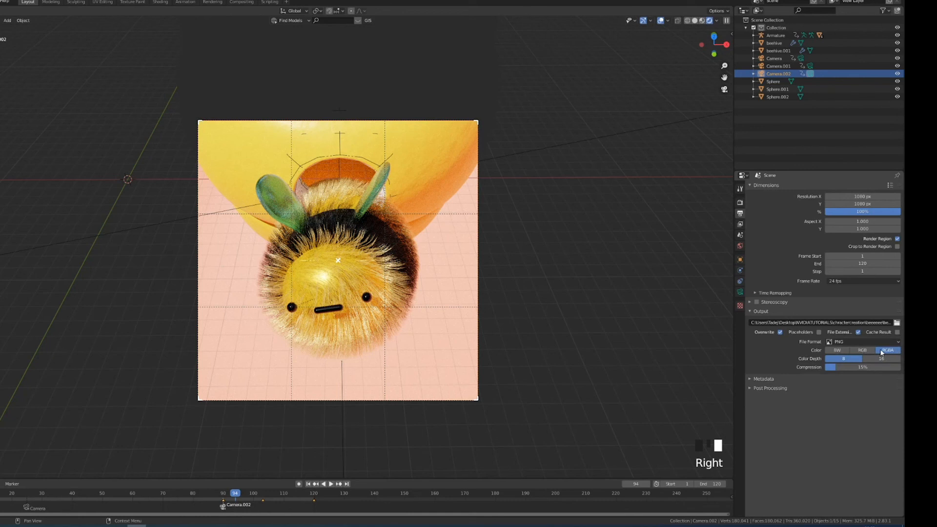
click(866, 350)
click(871, 359)
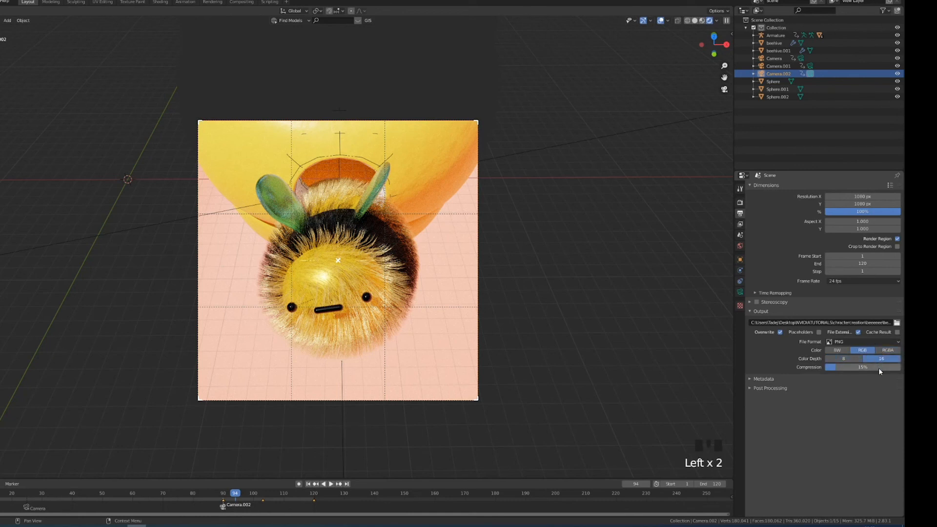
click(878, 368)
drag(878, 367, 830, 367)
click(761, 388)
Step: Enable OptiX AI-Accelerated denoising for the view layer with Color + Albedo + Normal as input passes
click(739, 223)
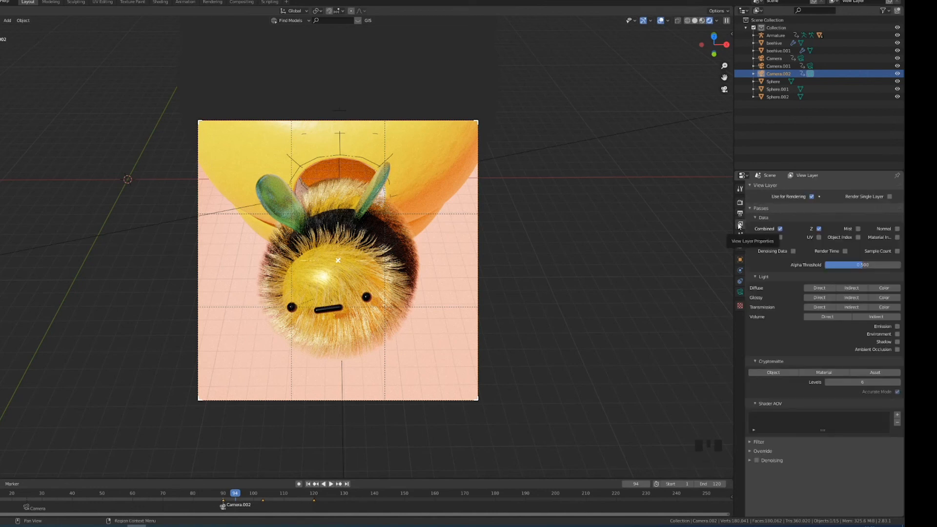
click(766, 460)
click(757, 460)
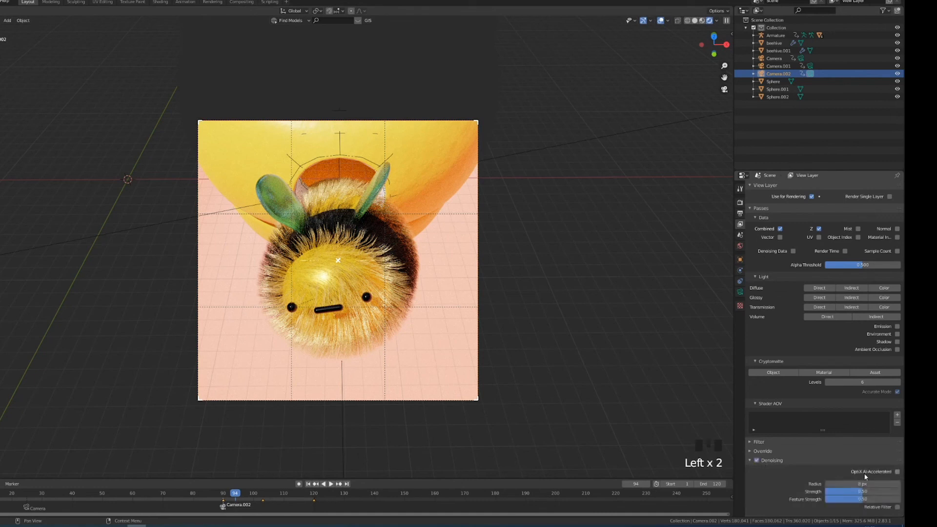
click(894, 471)
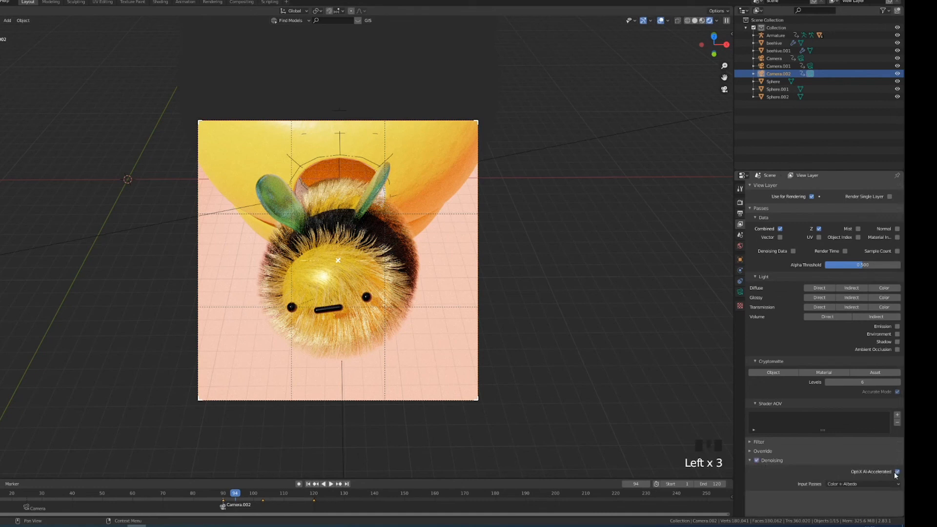
click(839, 484)
click(840, 459)
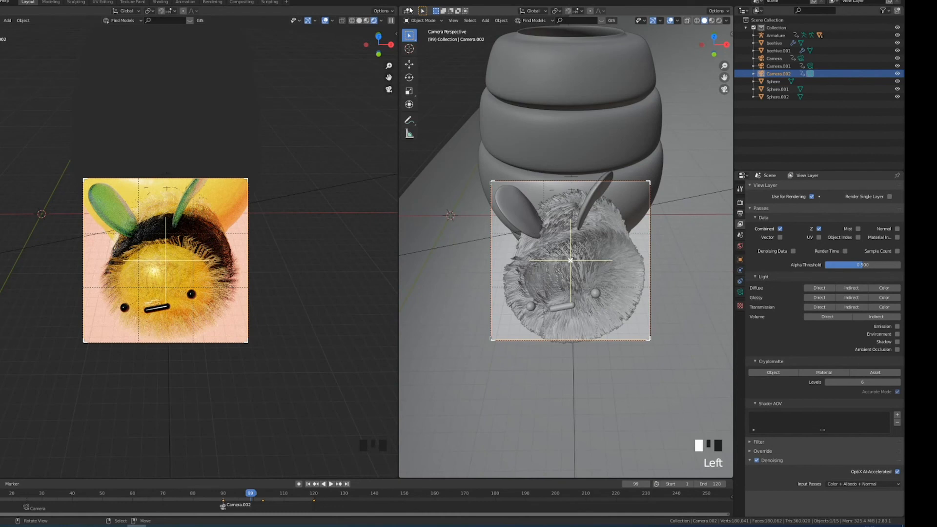
Step: Change the second viewport area to the Compositor
click(407, 11)
click(413, 9)
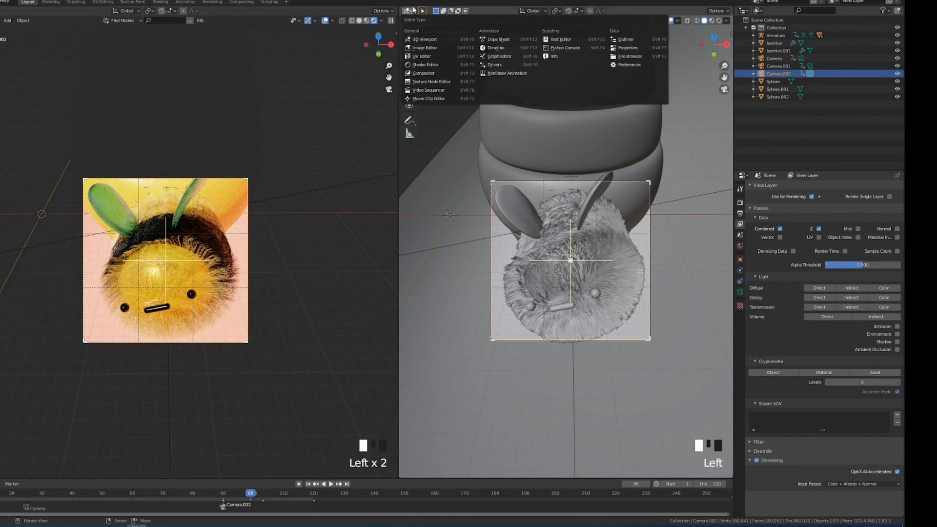
click(429, 73)
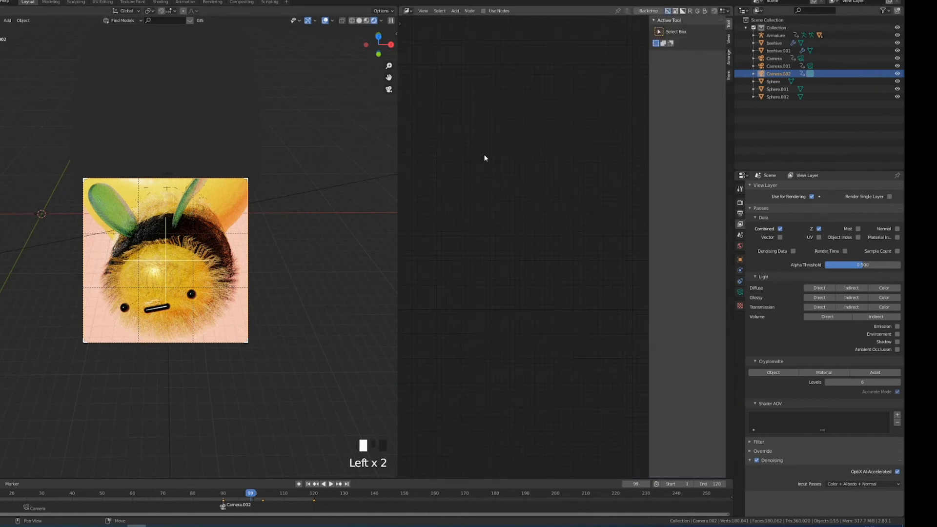
Step: Enable nodes in the compositor and move the Render Layers node away from the Composite node to make room between them
key(n)
scroll(482, 149, down, 6)
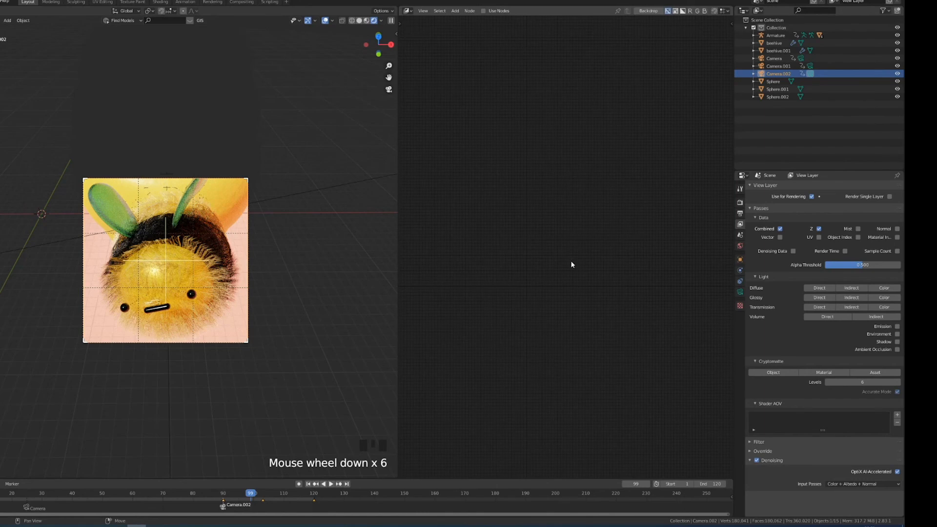
click(485, 11)
middle_drag(547, 226, 527, 171)
scroll(527, 169, up, 5)
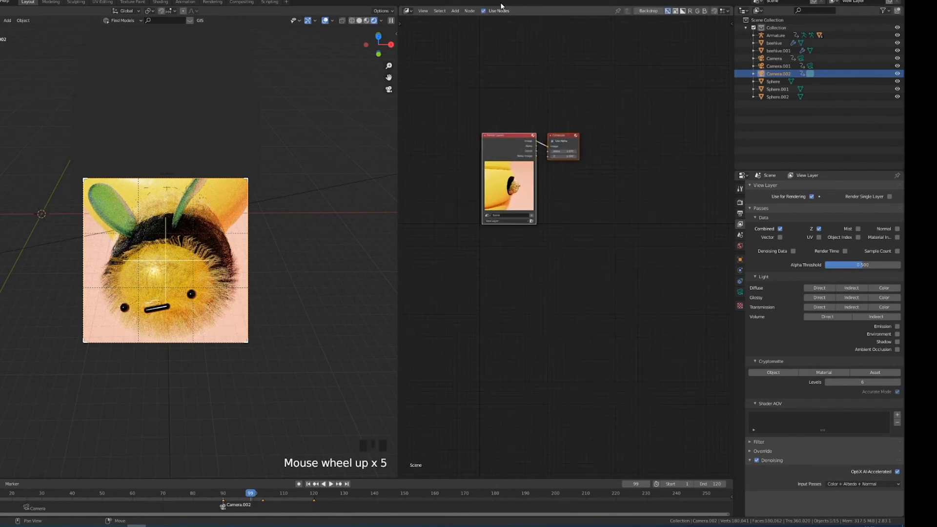
click(559, 137)
drag(525, 136, 444, 135)
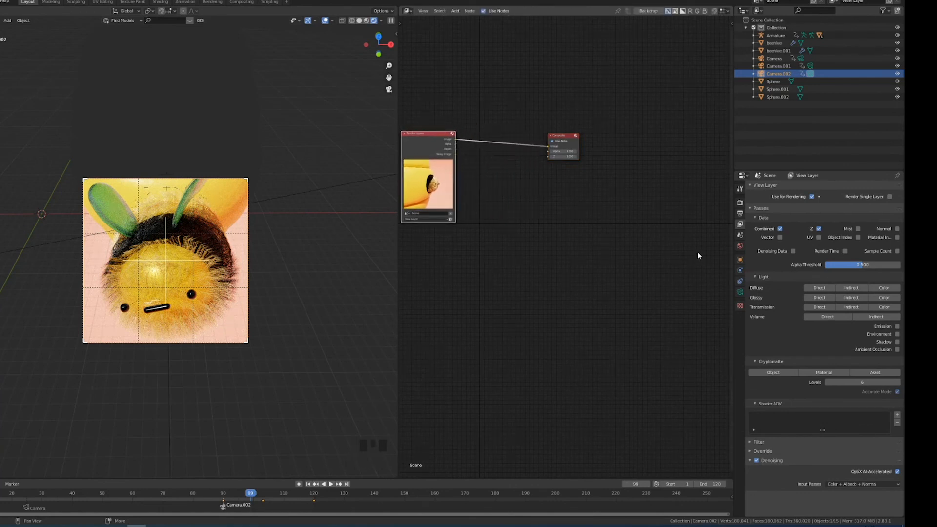
Step: Add a Denoise node on the link between the Render Layers and Composite nodes
key(shift+a)
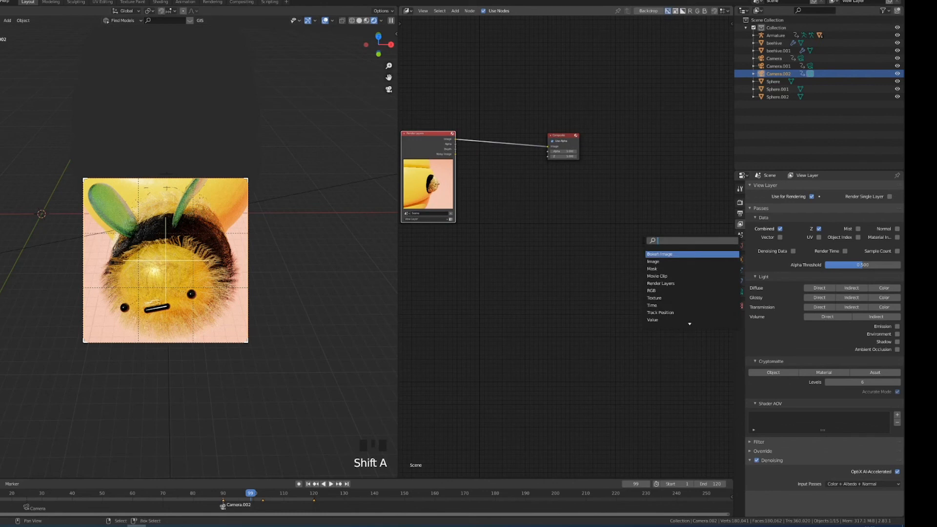
text(de)
key(Down)
key(Down)
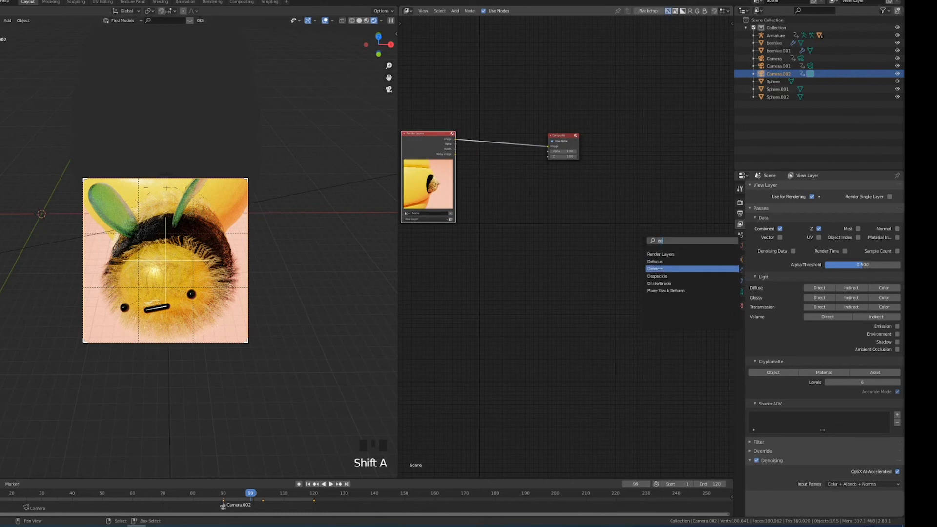
key(Return)
click(486, 143)
middle_drag(508, 182, 554, 203)
scroll(571, 224, up, 2)
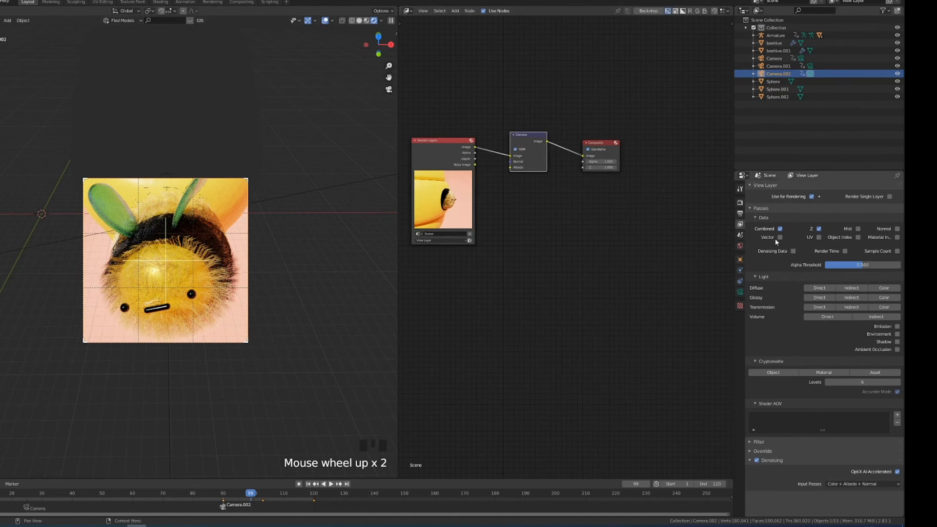
Step: Enable the Denoising Data pass and connect Noisy Image, Denoising Normal and Denoising Albedo to the Denoise node's Image, Normal and Albedo inputs
click(793, 251)
middle_drag(516, 216, 552, 228)
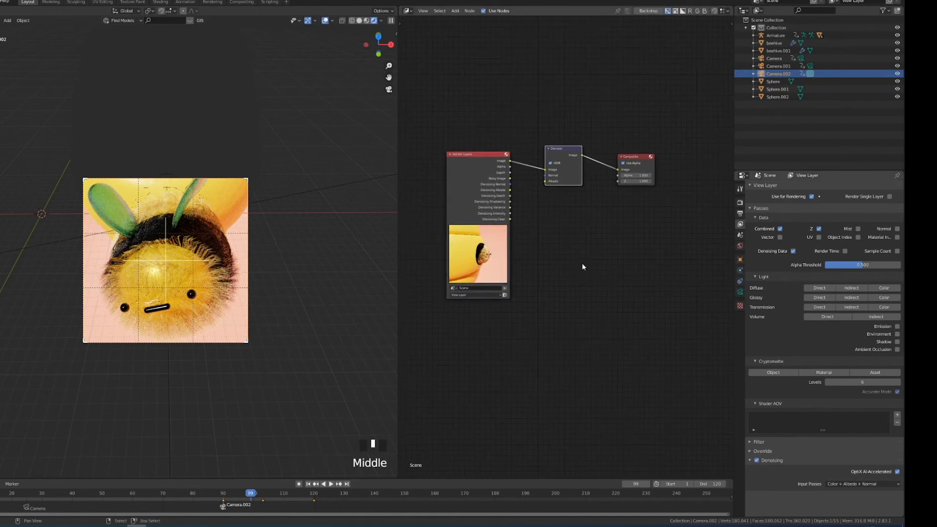
scroll(551, 229, up, 3)
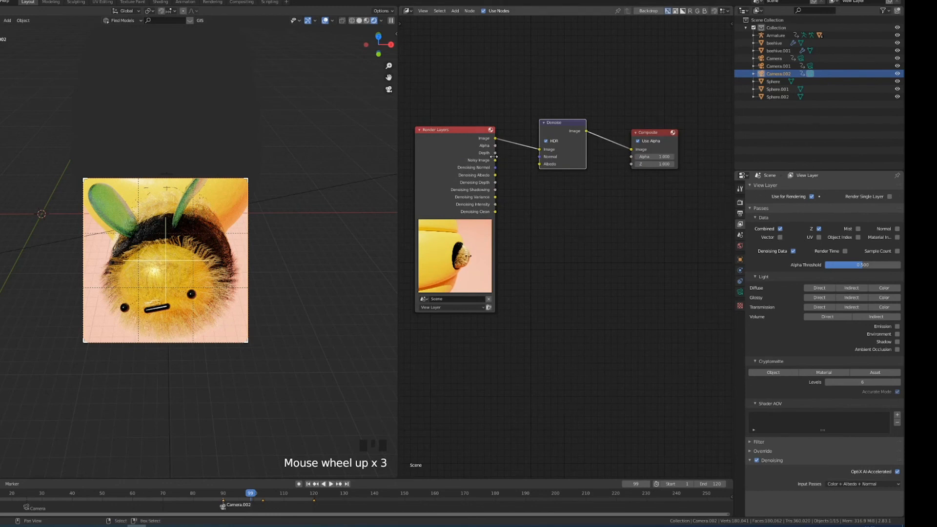
mouse_move(495, 160)
mouse_down()
mouse_move(539, 149)
mouse_move(517, 166)
mouse_move(539, 164)
mouse_up()
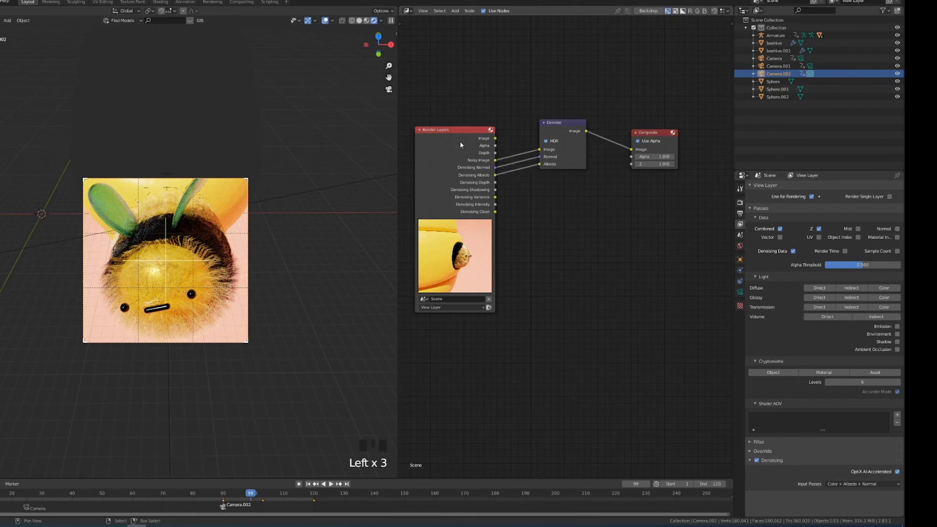
drag(468, 141, 483, 134)
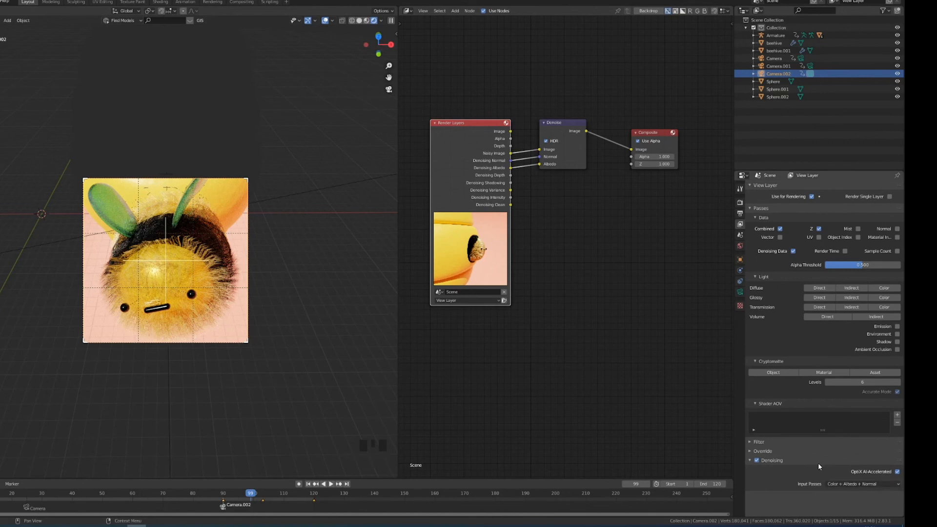
Step: Close the Compositor area by joining it into the 3D viewport
drag(397, 8, 424, 159)
scroll(423, 195, down, 2)
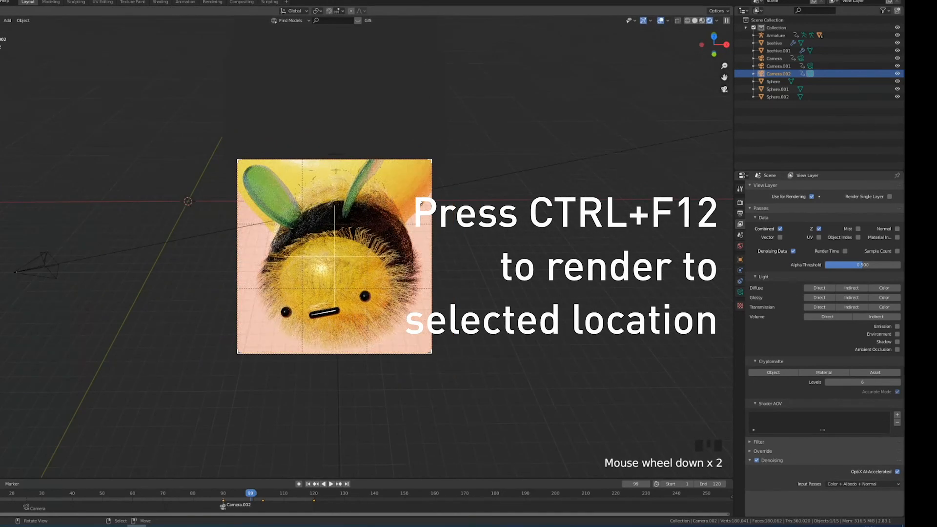